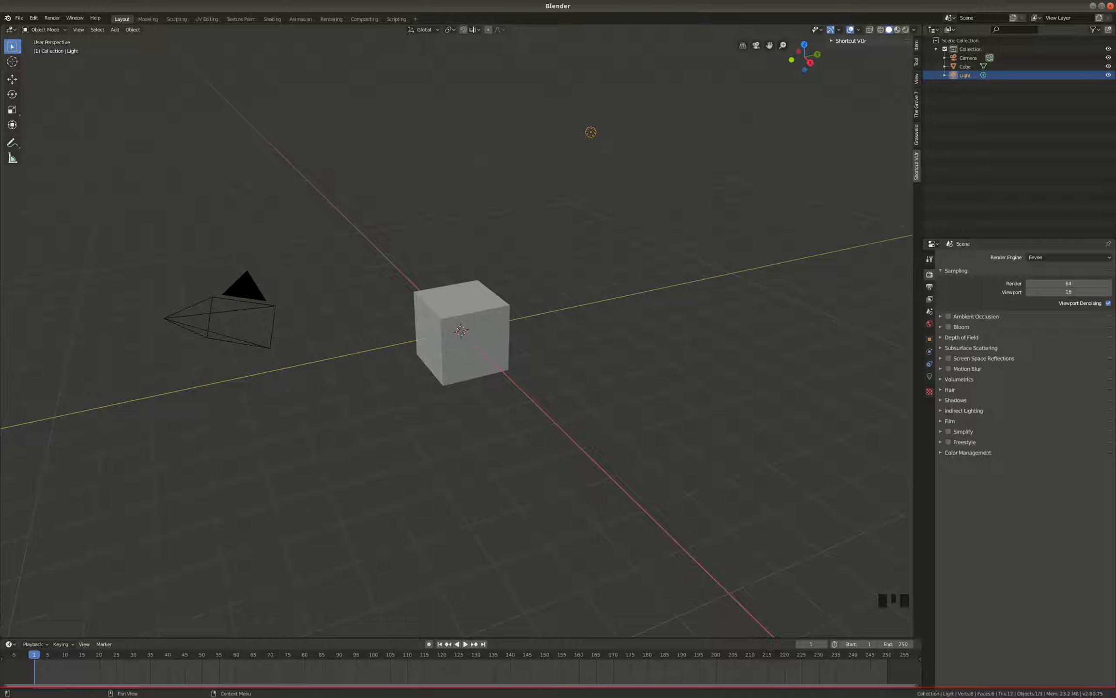
Bring up the Toaster reference.jpg sketch, examine the toaster's shape, and return to Blender.
key(alt+Tab)
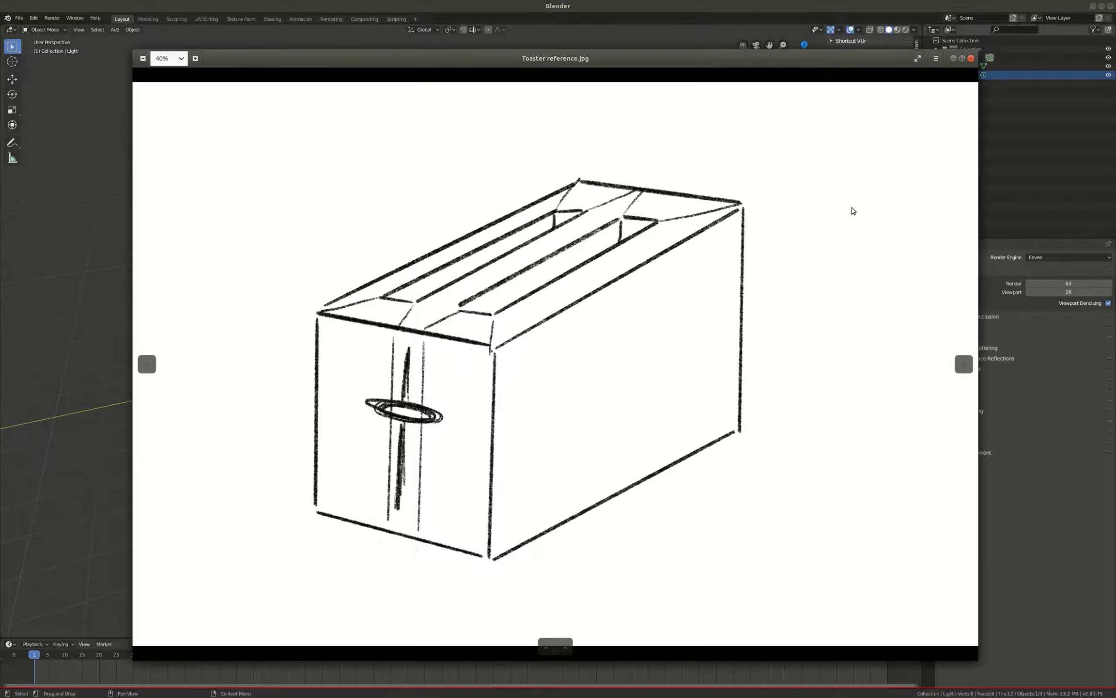
drag(598, 60, 630, 51)
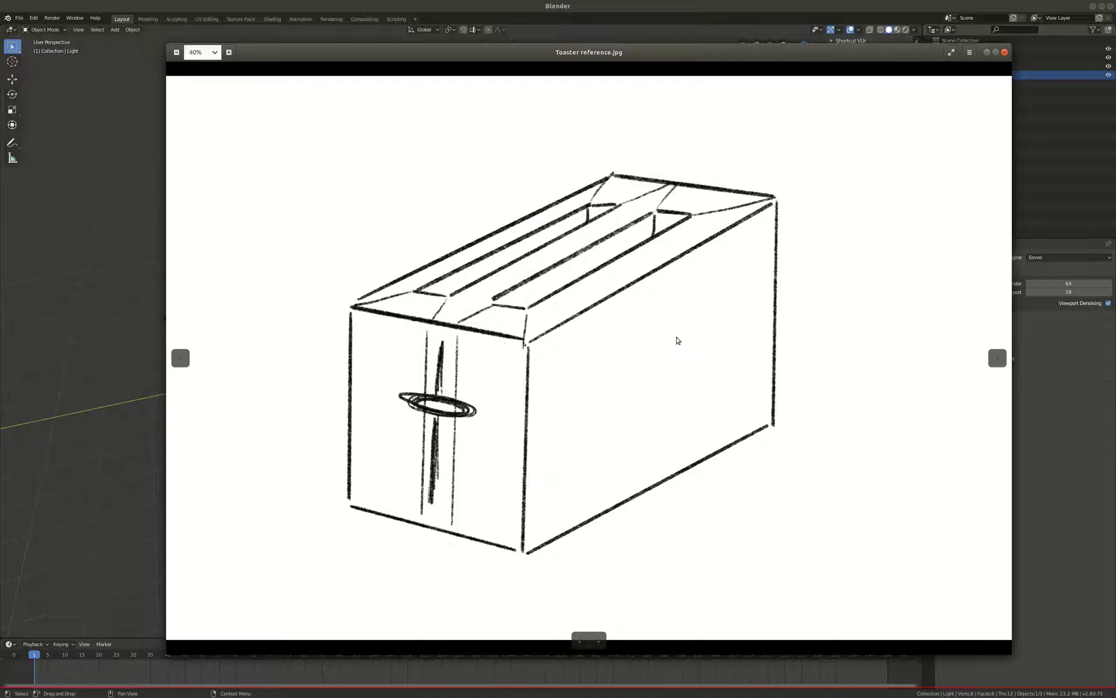
click(772, 11)
Select the default cube, switch the viewport to orthographic projection, and inspect the cube from the front and at an angle.
click(464, 304)
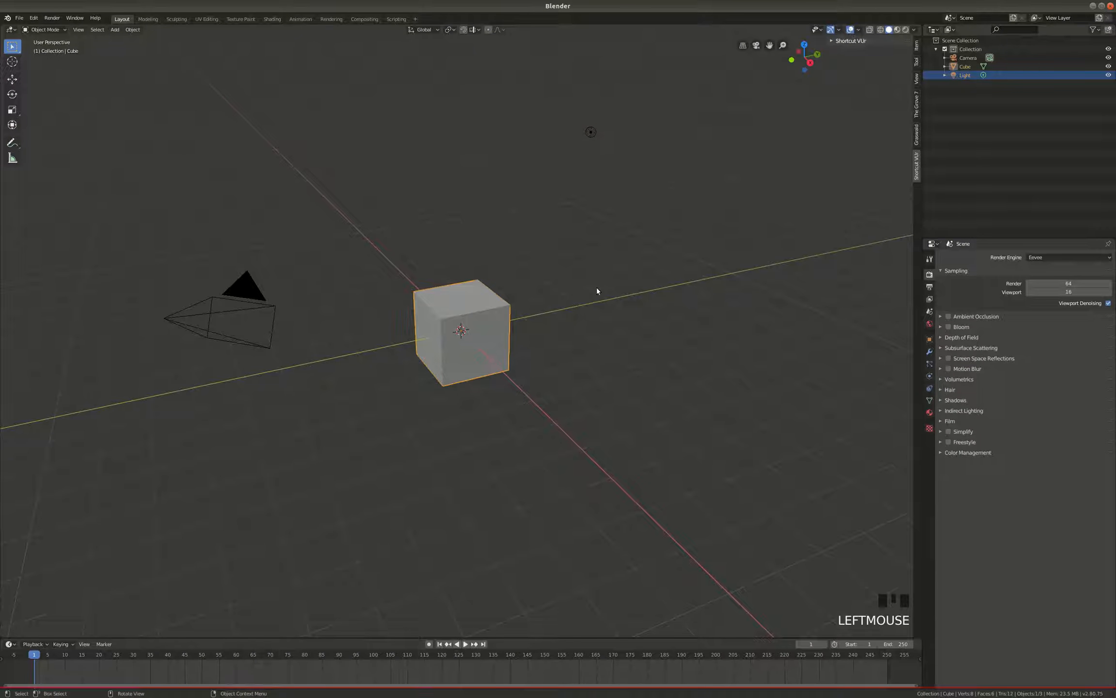
middle_drag(426, 341, 416, 300)
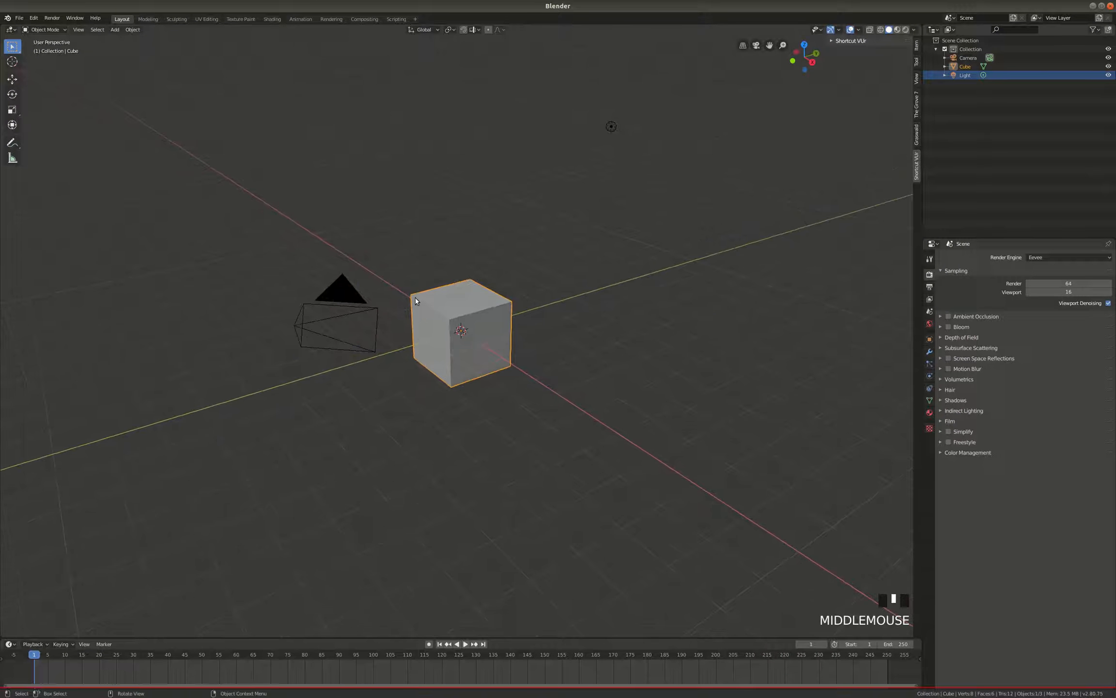
scroll(428, 311, up, 4)
scroll(426, 313, down, 3)
scroll(427, 315, up, 2)
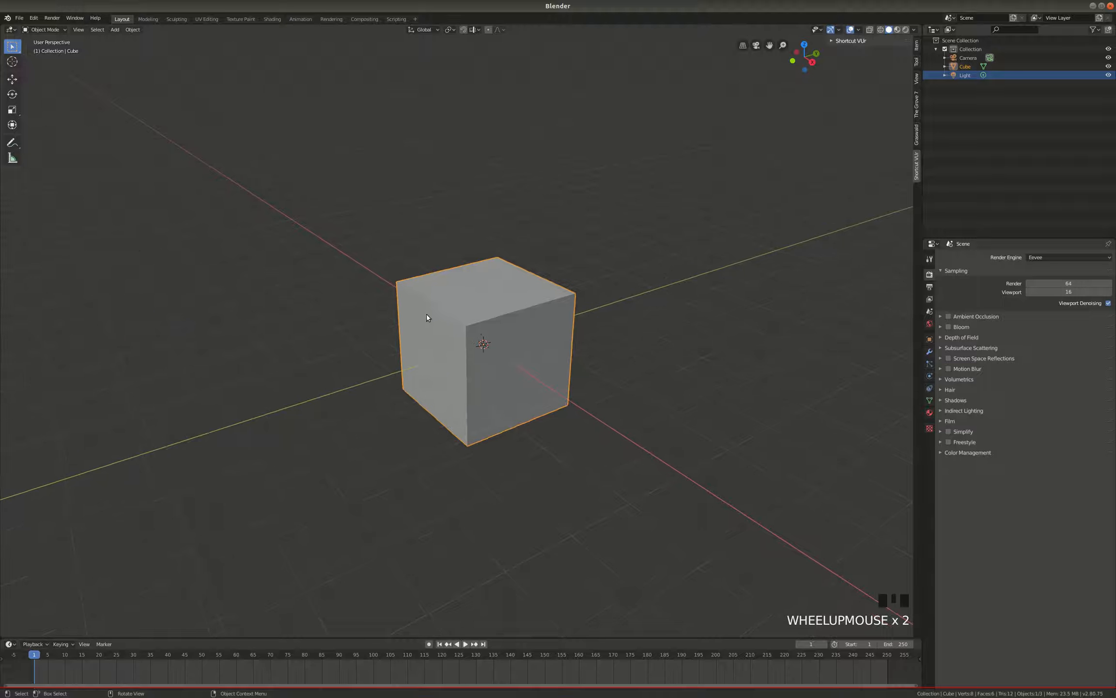
key(KP_5)
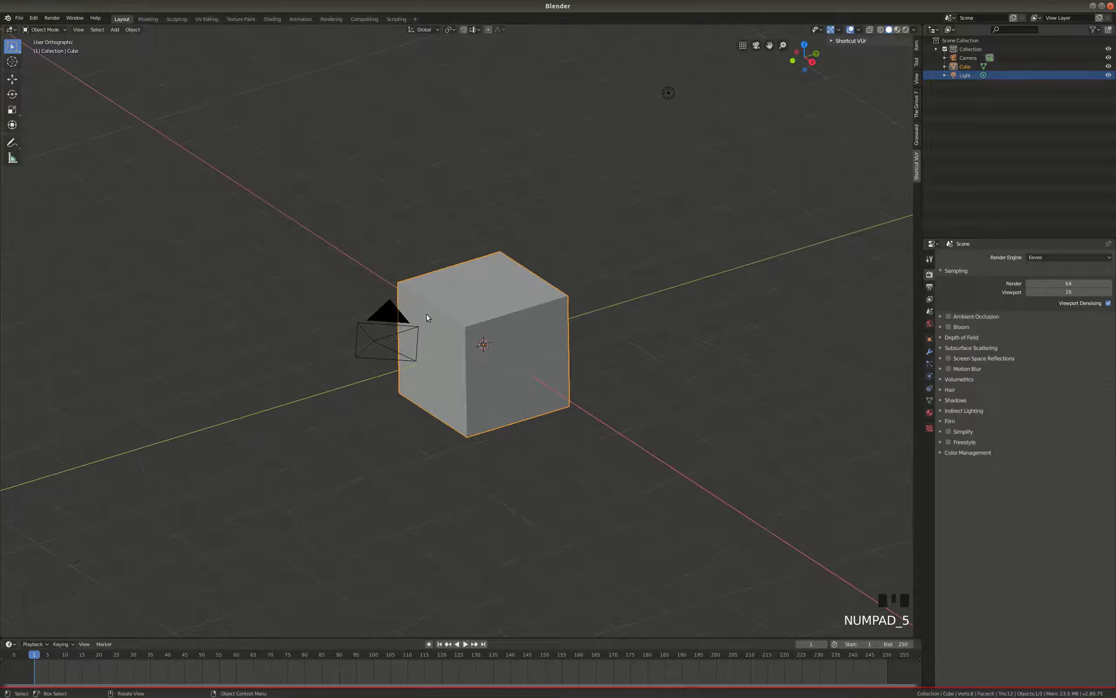
middle_drag(486, 315, 488, 316)
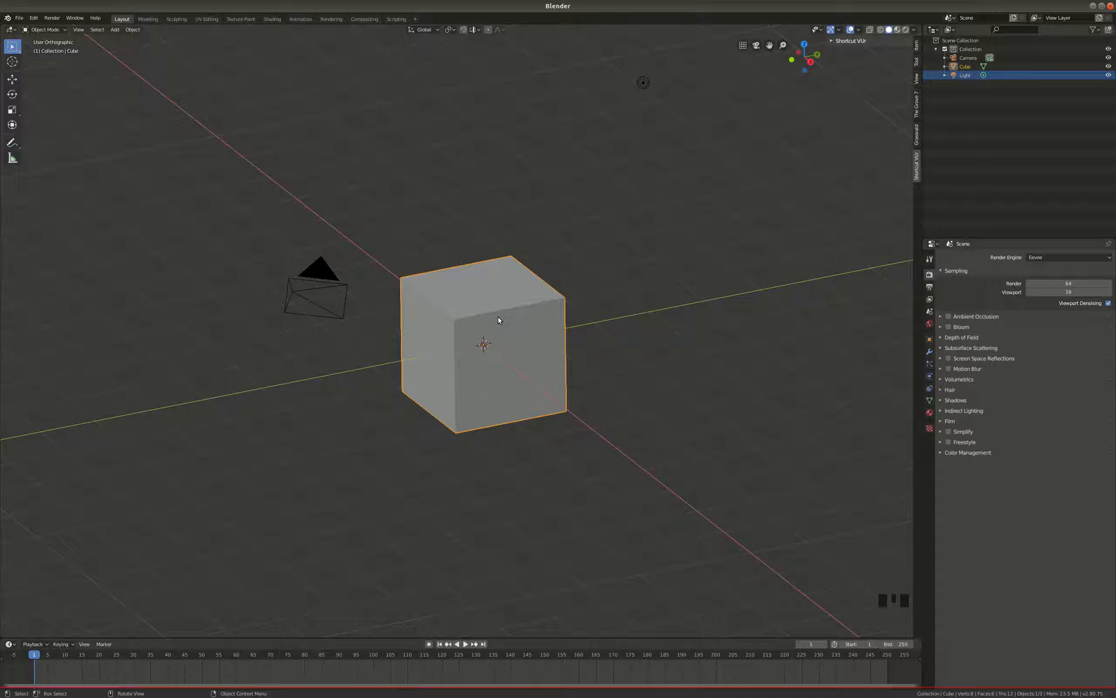
mouse_move(461, 305)
middle_down()
mouse_move(486, 307)
mouse_move(473, 310)
middle_up()
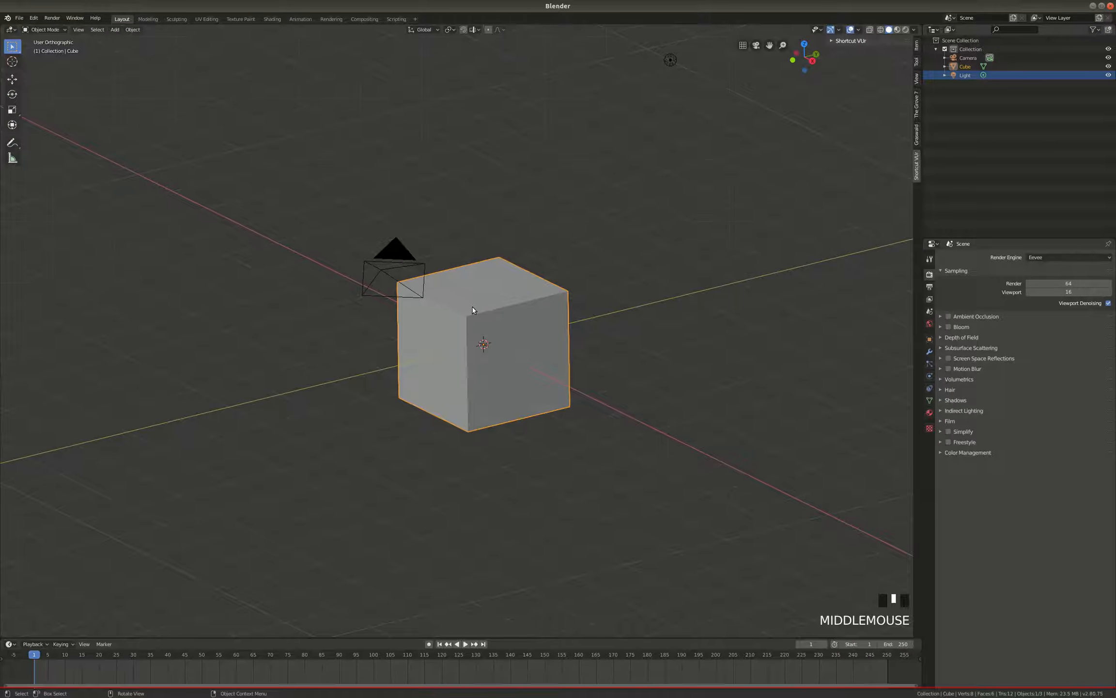
key(KP_1)
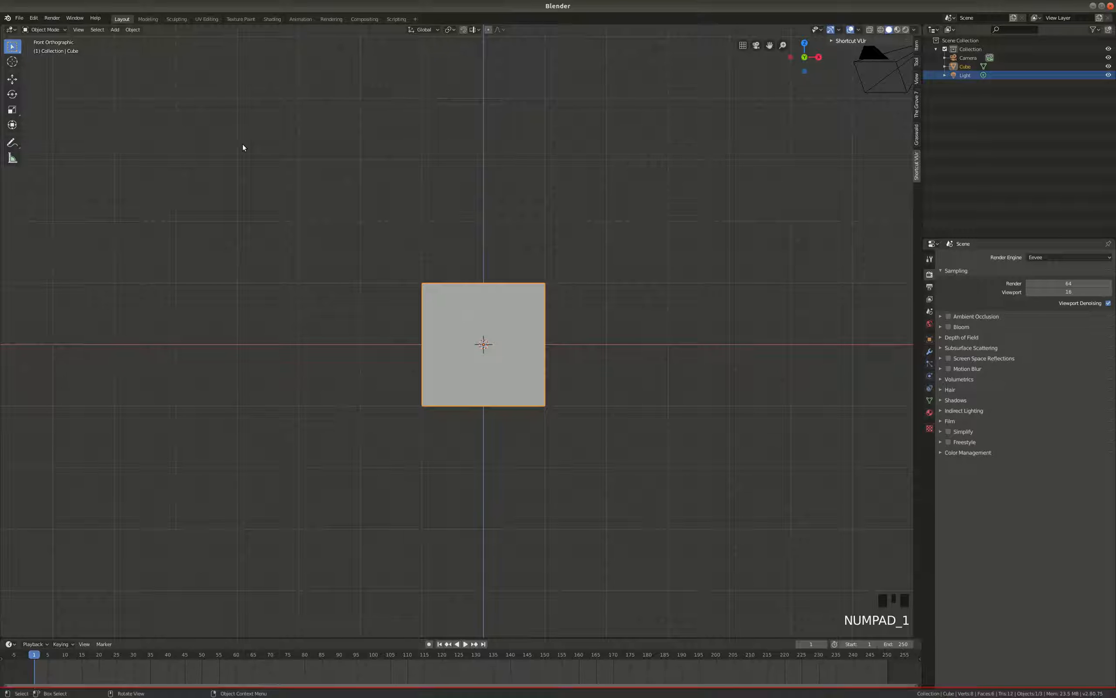
middle_drag(477, 334, 474, 338)
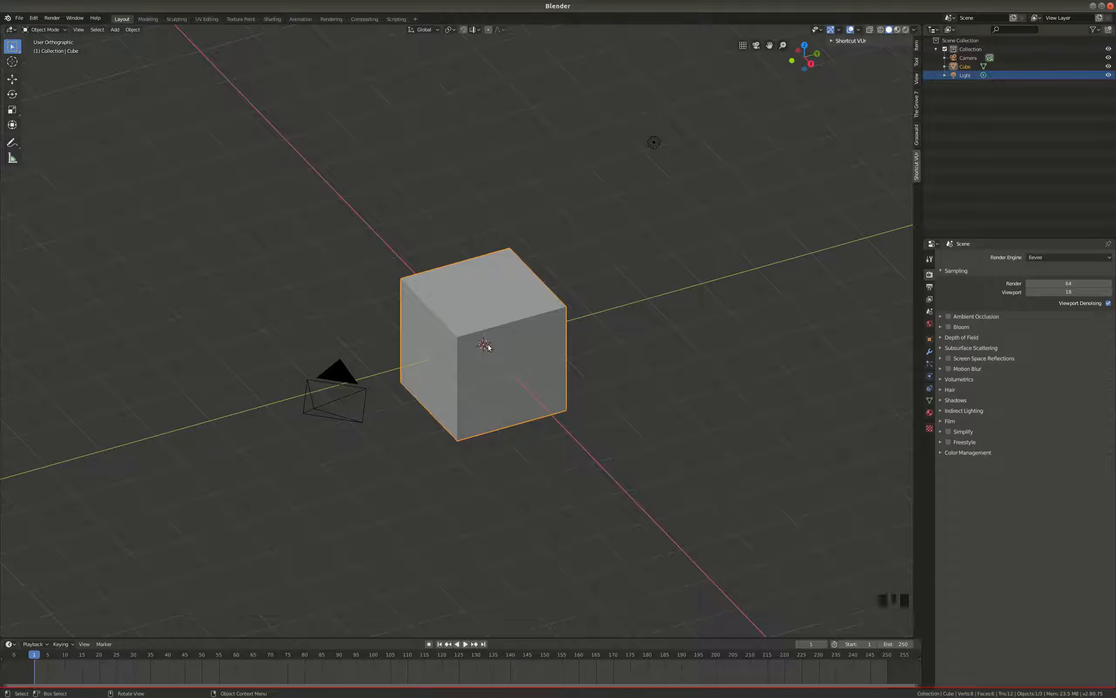
middle_click(436, 356)
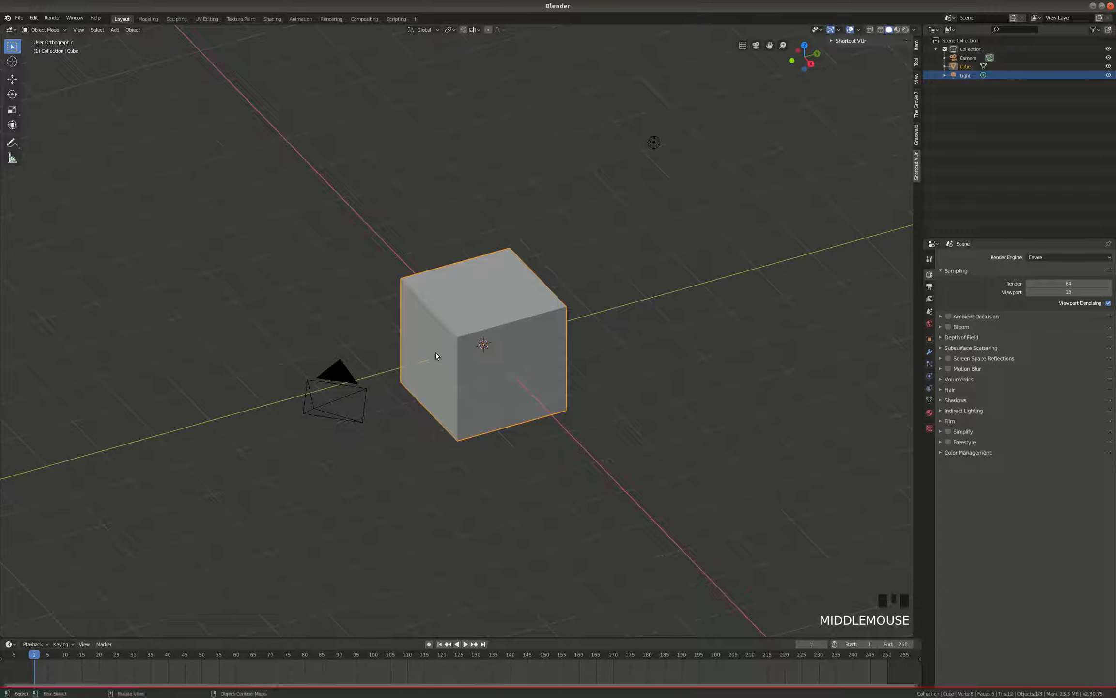
Enter Edit Mode on the cube, switch to face selection, and select the cube's front face.
key(Tab)
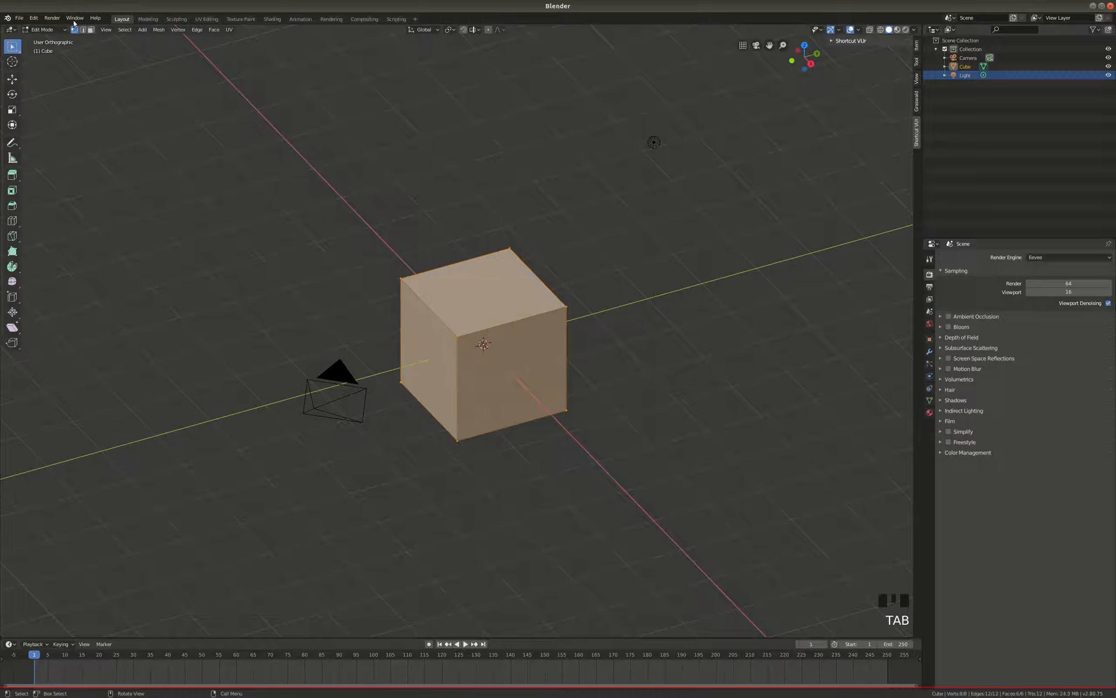
click(90, 29)
click(435, 340)
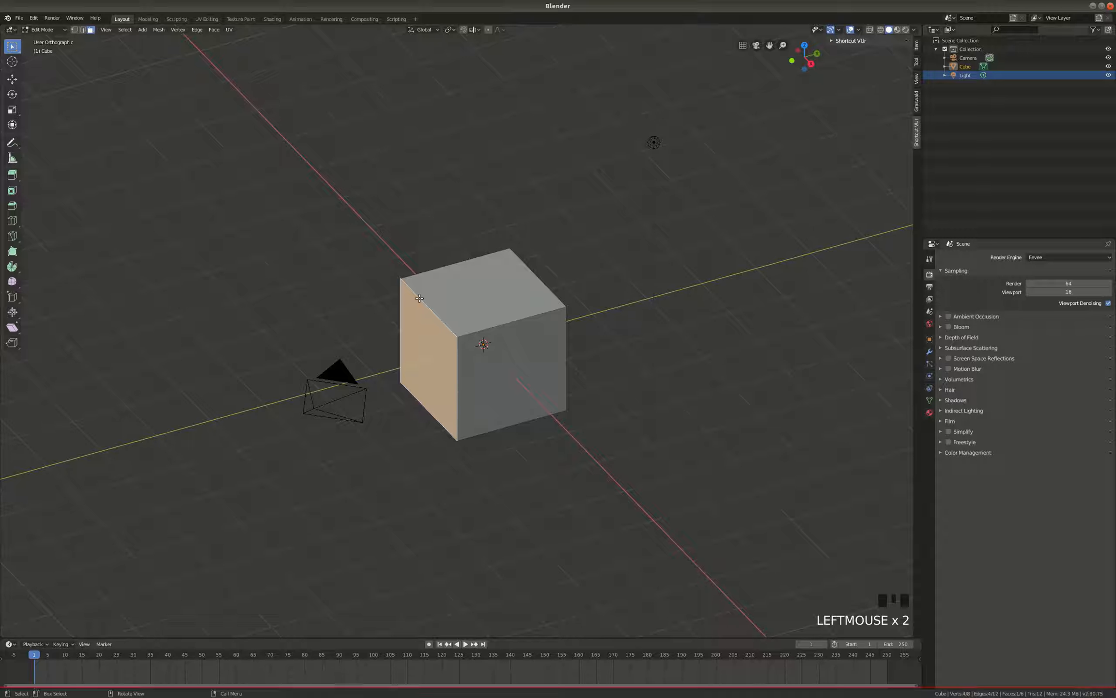
middle_drag(441, 354, 409, 352)
Return to Object Mode and scale the cube along the Y axis by a factor of about 1.73.
key(Tab)
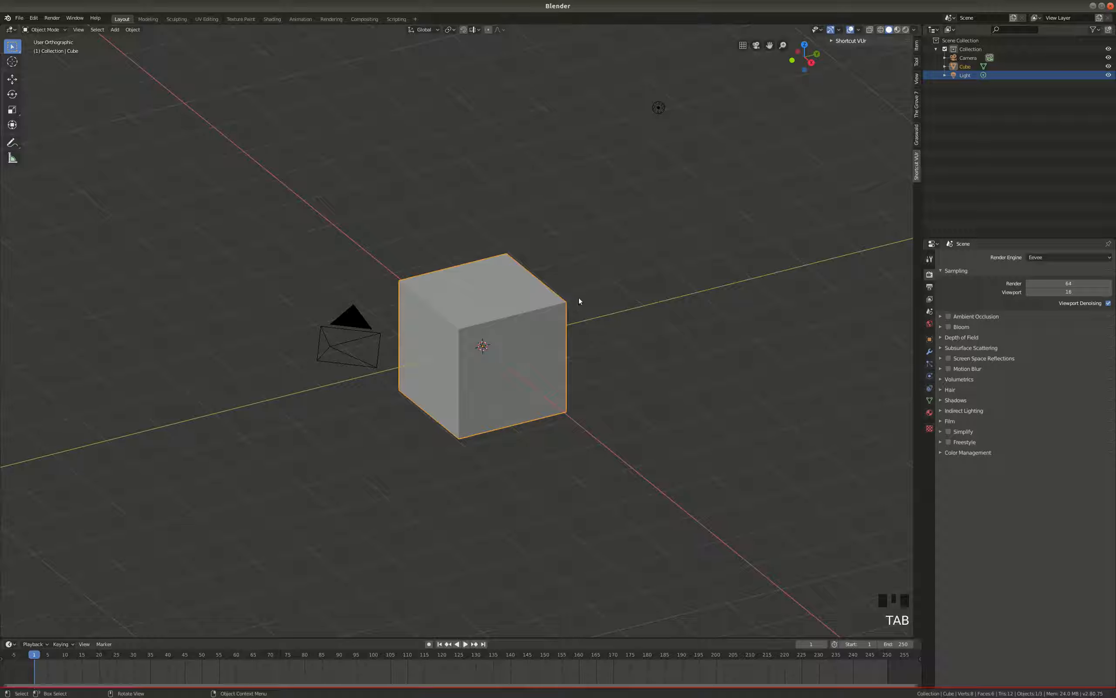
key(s)
key(y)
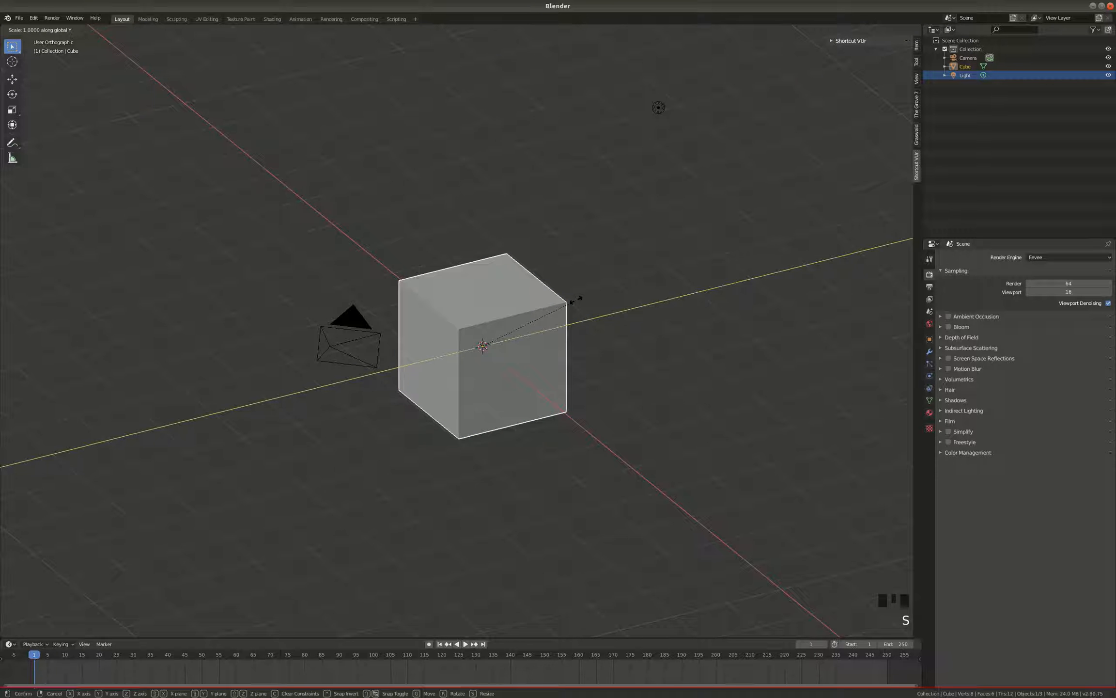
mouse_move(655, 279)
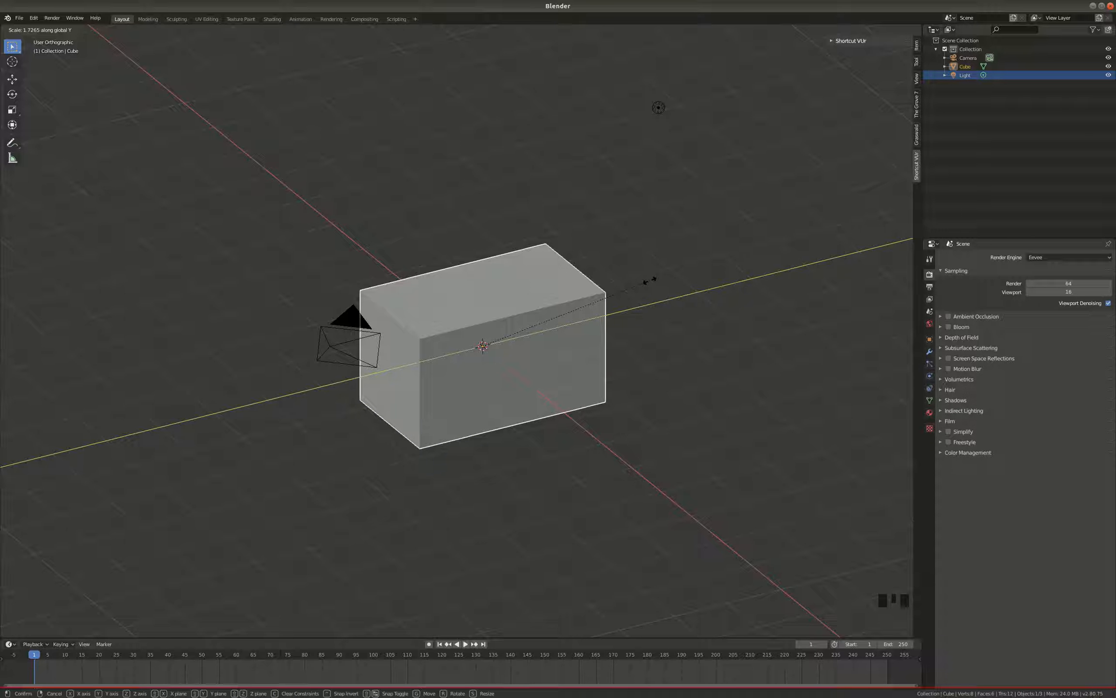
click(649, 280)
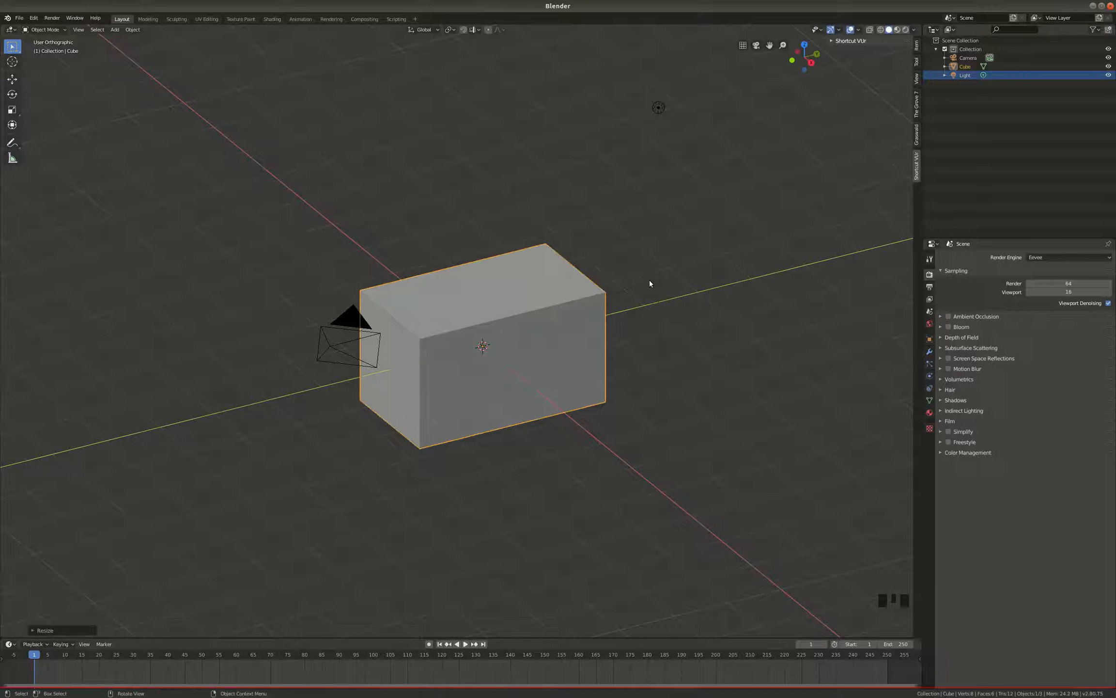
In Edit Mode, add two evenly spaced loop cuts running lengthwise around the box, across its top and front faces.
middle_drag(521, 297, 483, 297)
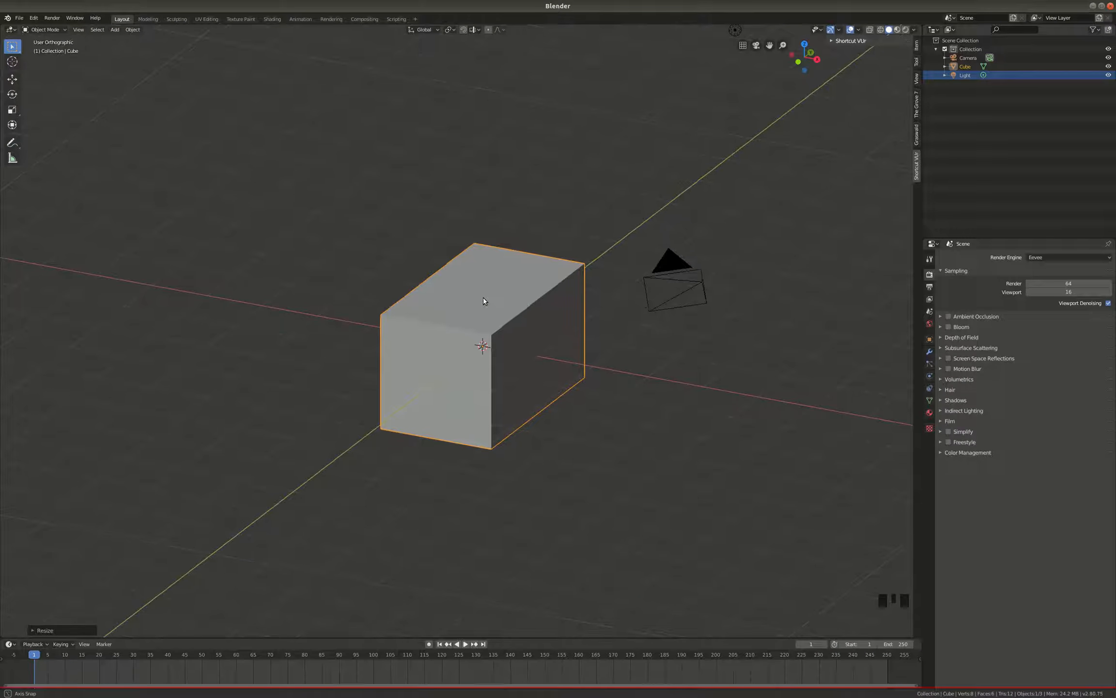
scroll(445, 296, up, 3)
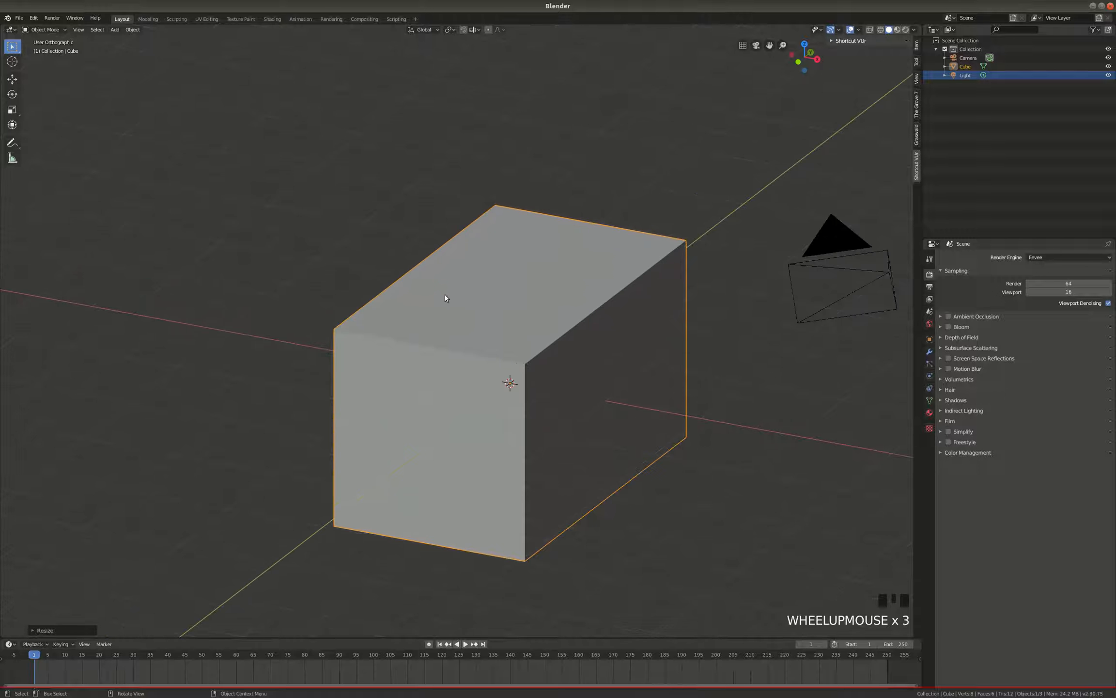
scroll(411, 305, down, 2)
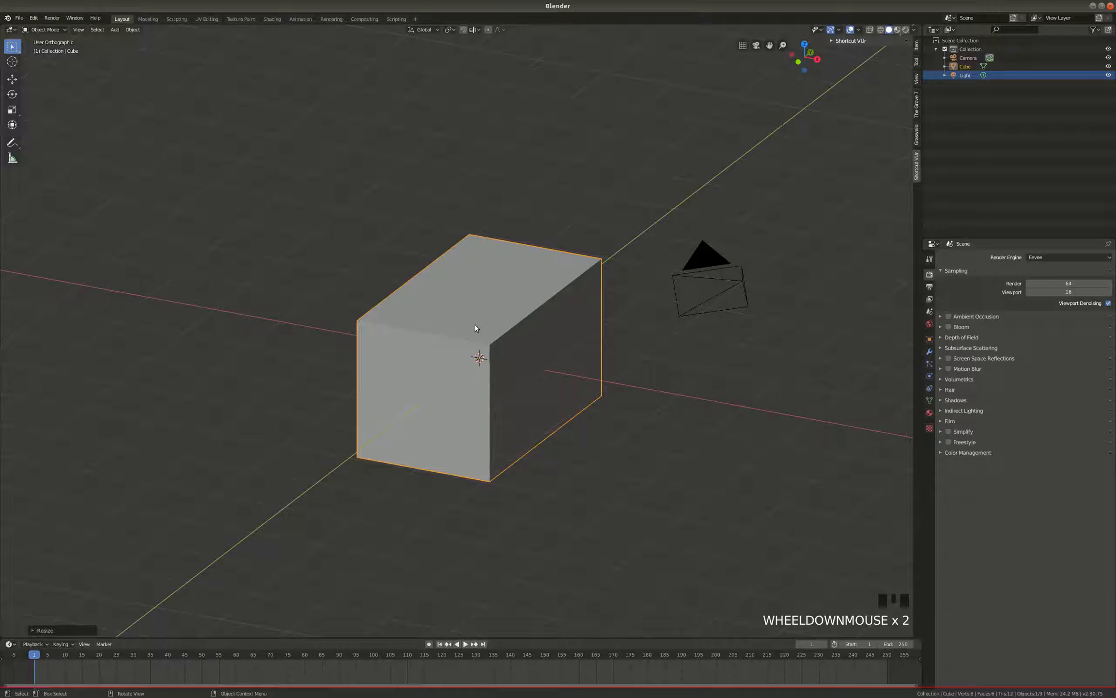
key(Tab)
middle_drag(475, 322, 470, 324)
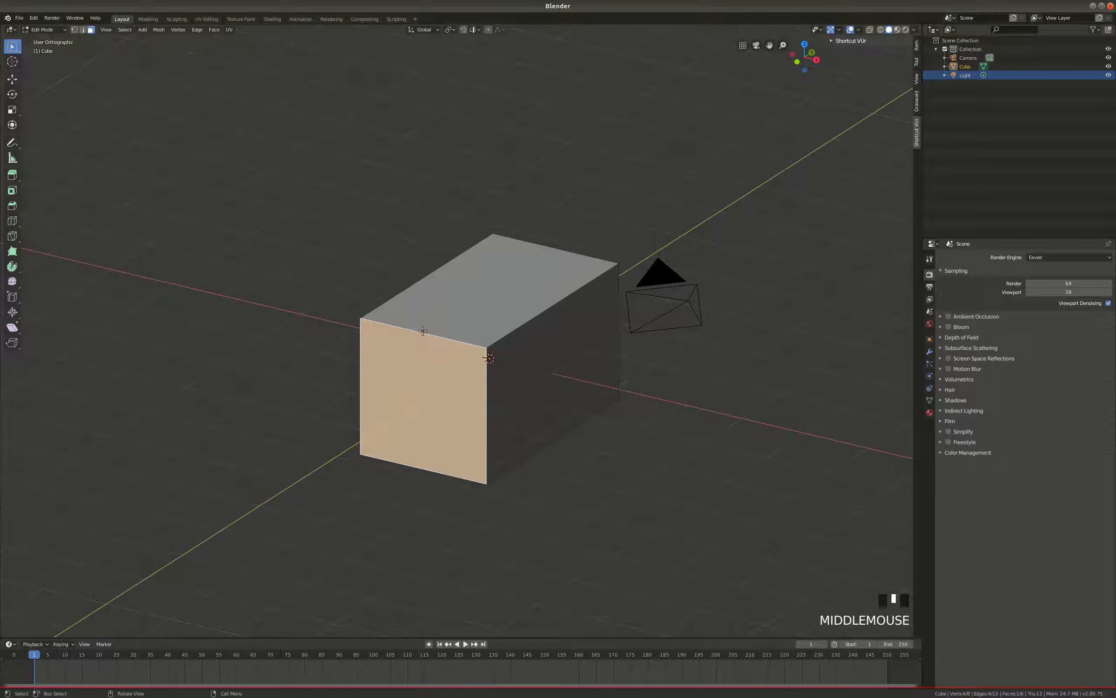
key(ctrl+r)
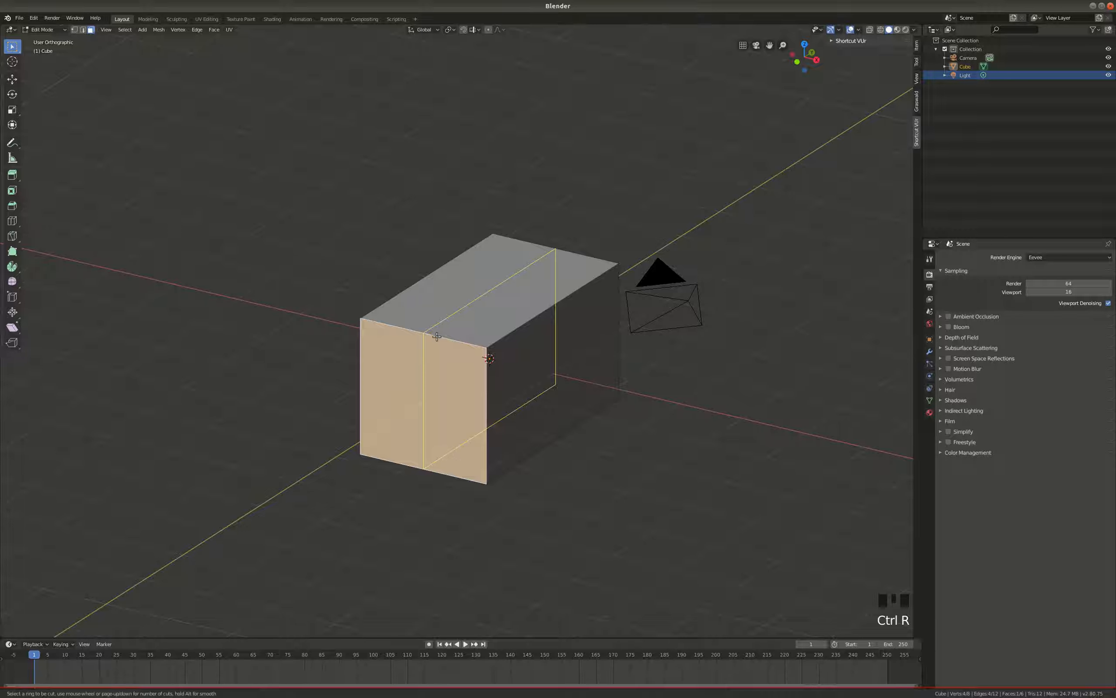
scroll(436, 336, up, 1)
scroll(436, 336, down, 1)
scroll(436, 336, up, 1)
scroll(437, 337, down, 1)
scroll(436, 337, up, 1)
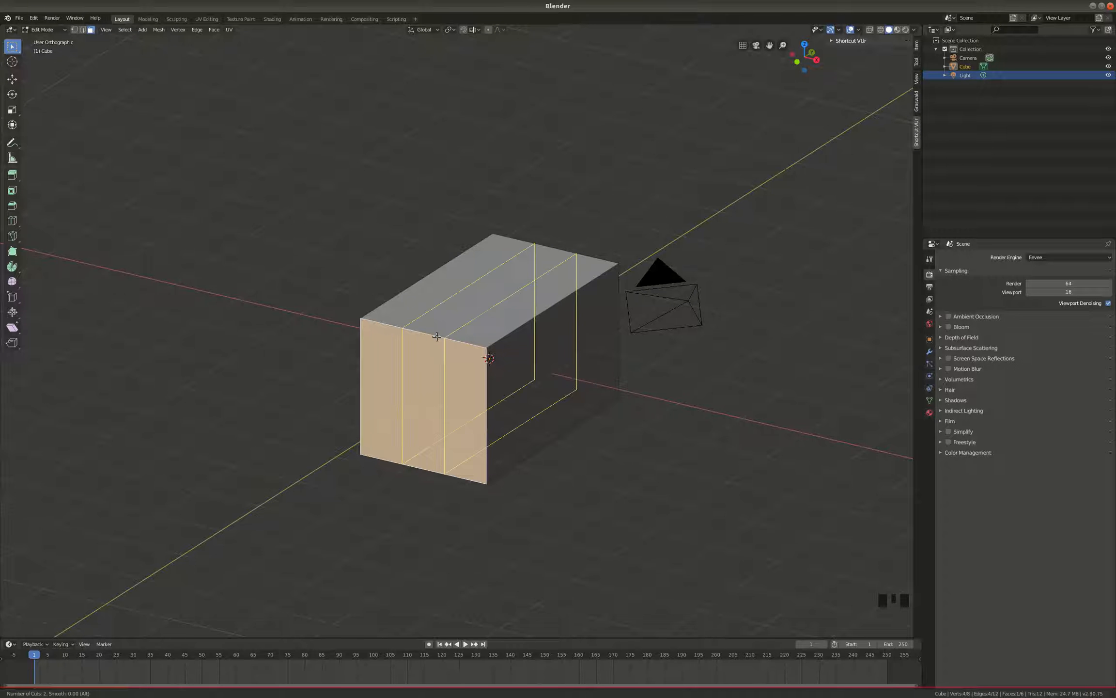
scroll(445, 336, down, 1)
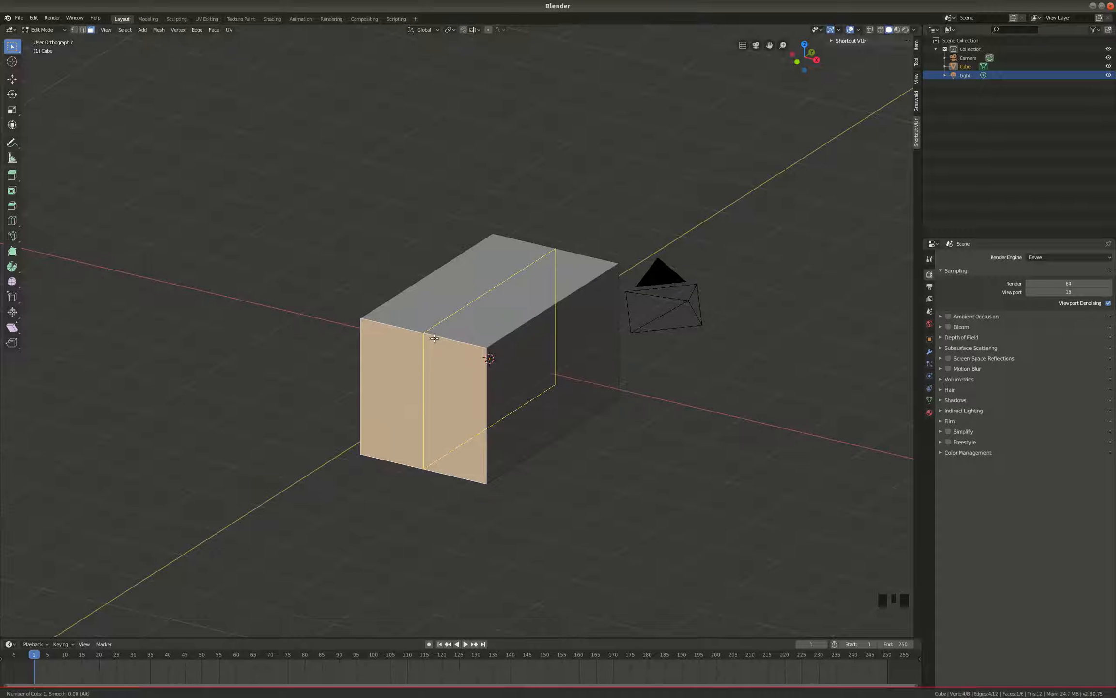
scroll(434, 338, up, 1)
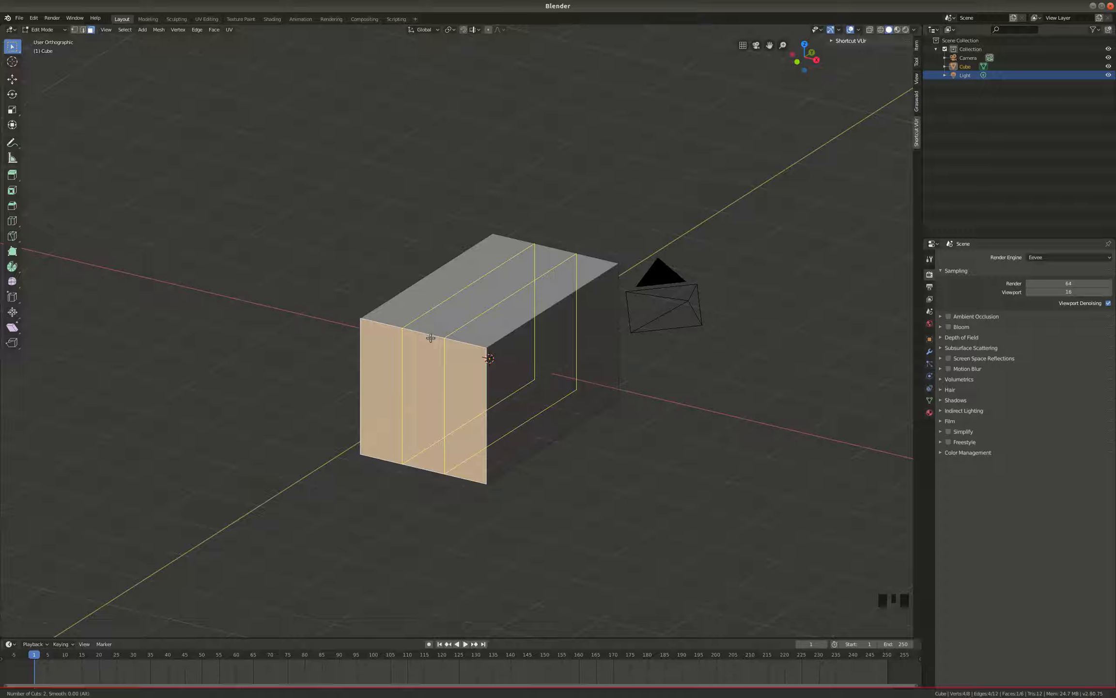
click(436, 337)
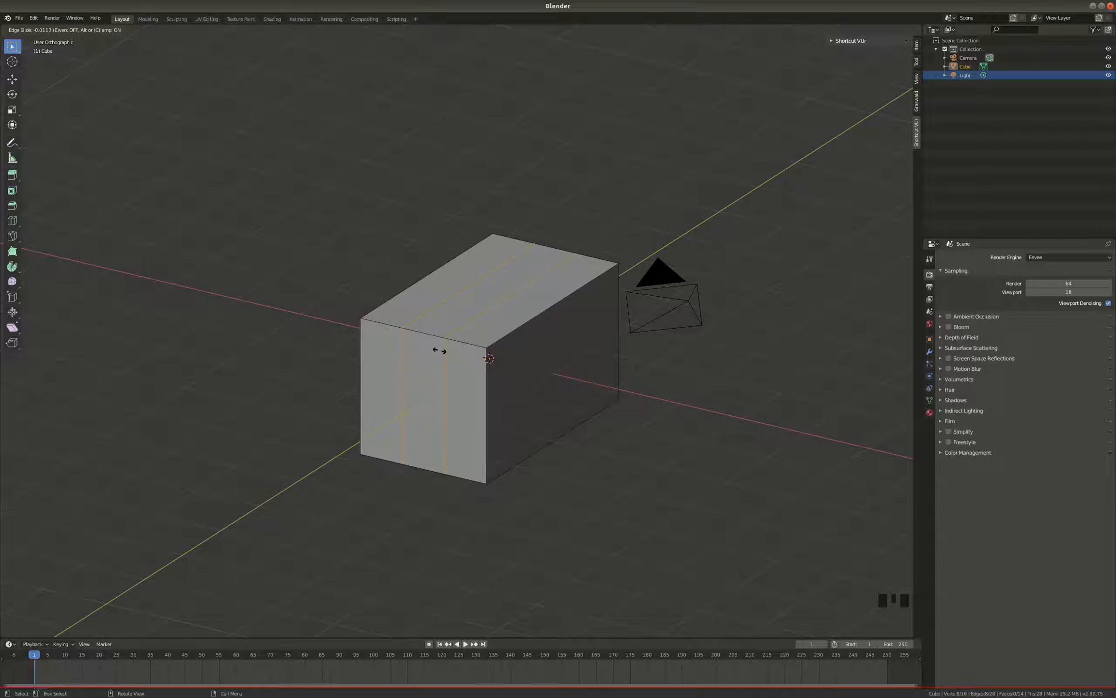
click(442, 348)
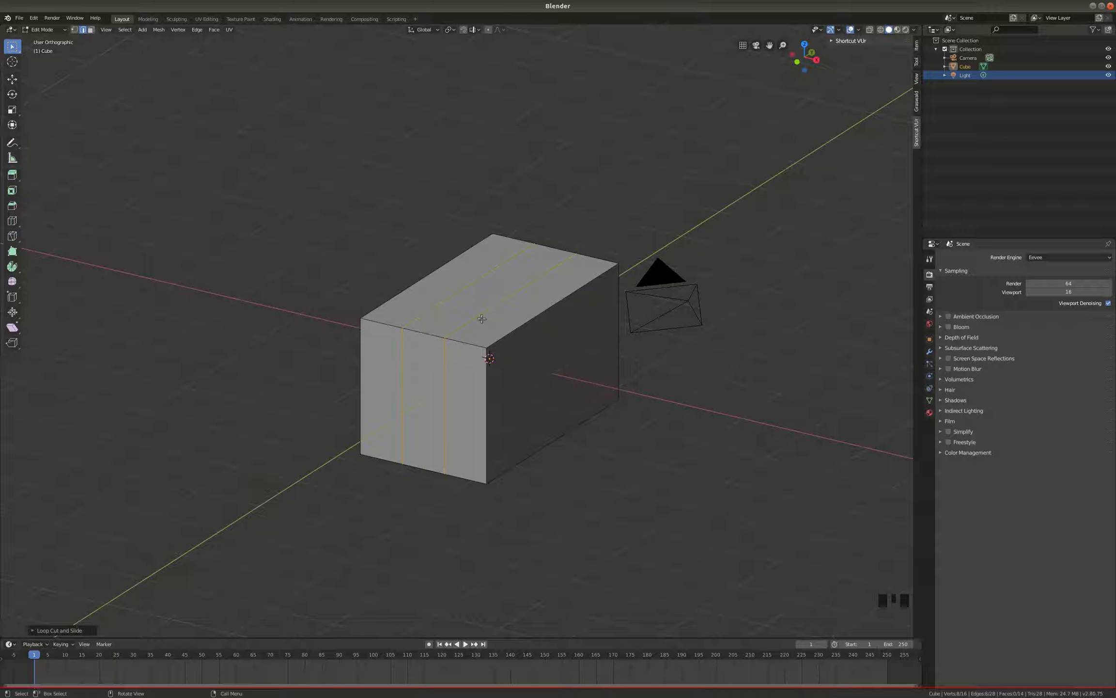
Scale the two edge loops toward each other along the X axis, leaving a narrow strip down the middle of the box.
mouse_move(504, 315)
middle_down()
mouse_move(494, 349)
mouse_move(519, 332)
middle_up()
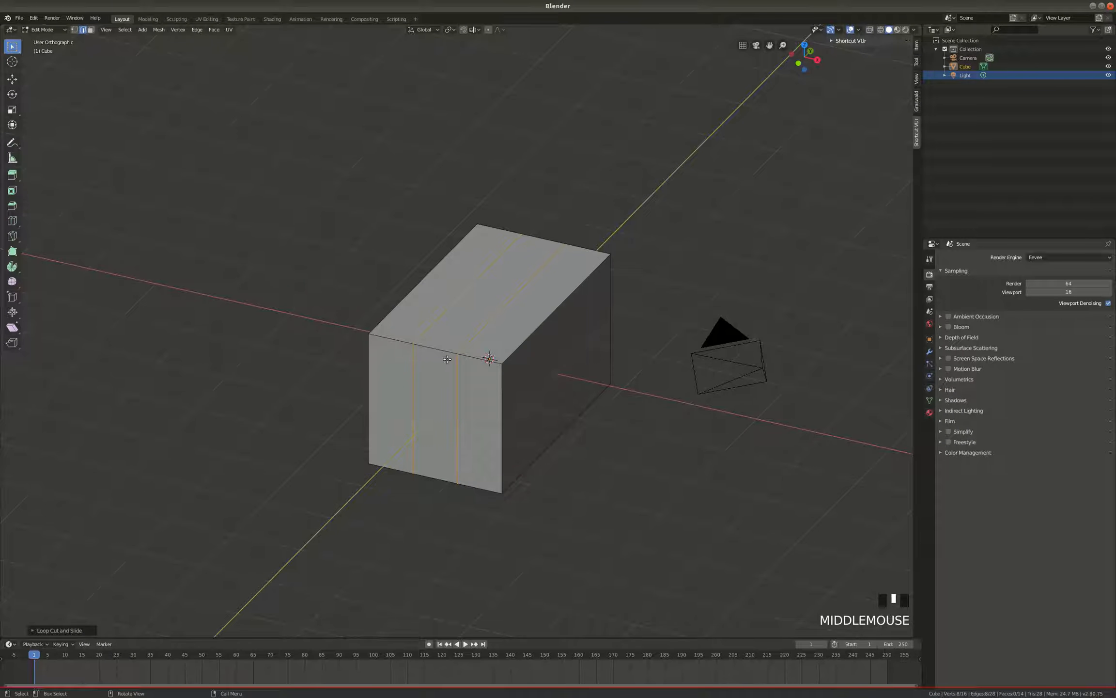
middle_drag(476, 340, 538, 289)
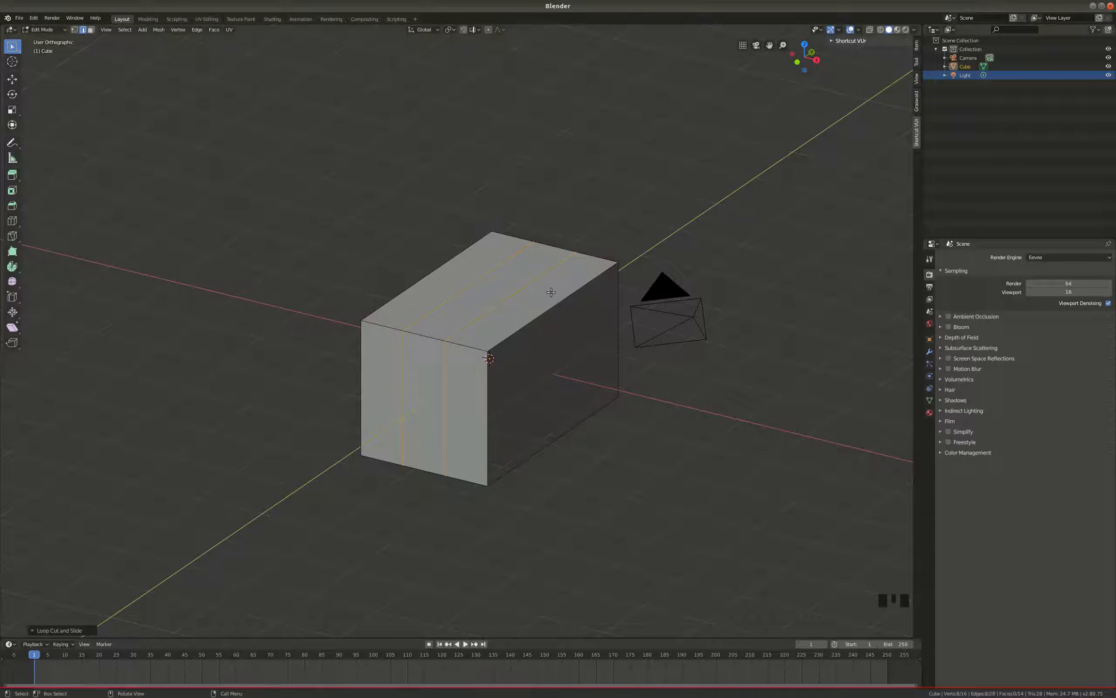
key(s)
key(x)
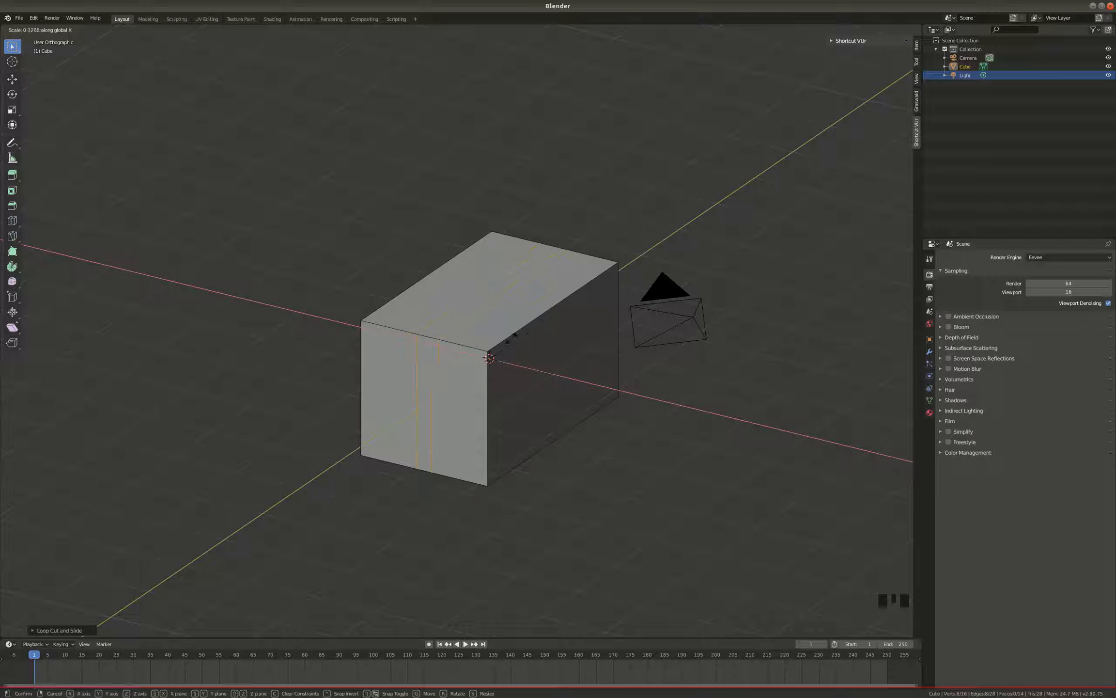
click(515, 336)
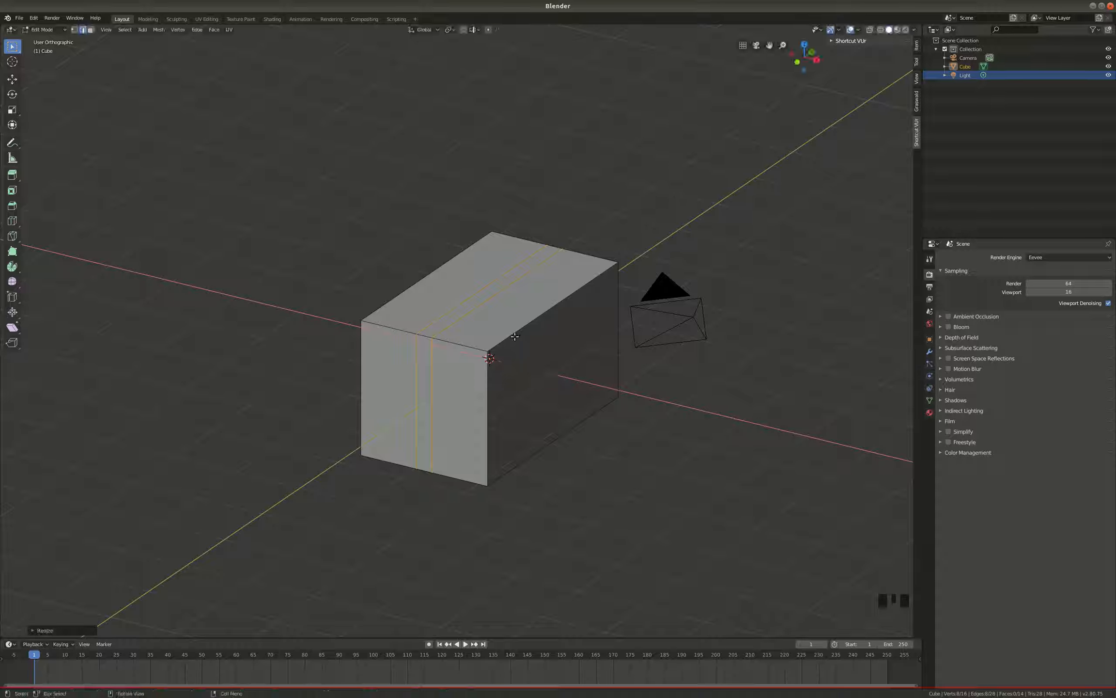
In face selection, select the two wide top faces beside the narrow middle strip and inset them by about 0.17.
scroll(467, 312, up, 1)
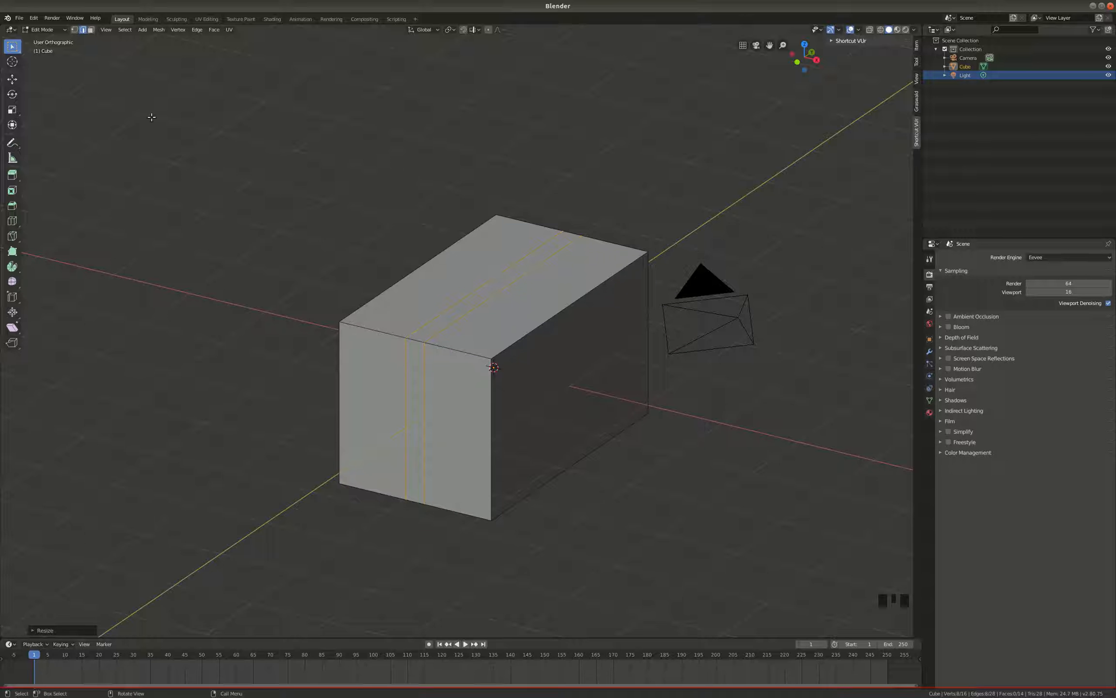
click(90, 29)
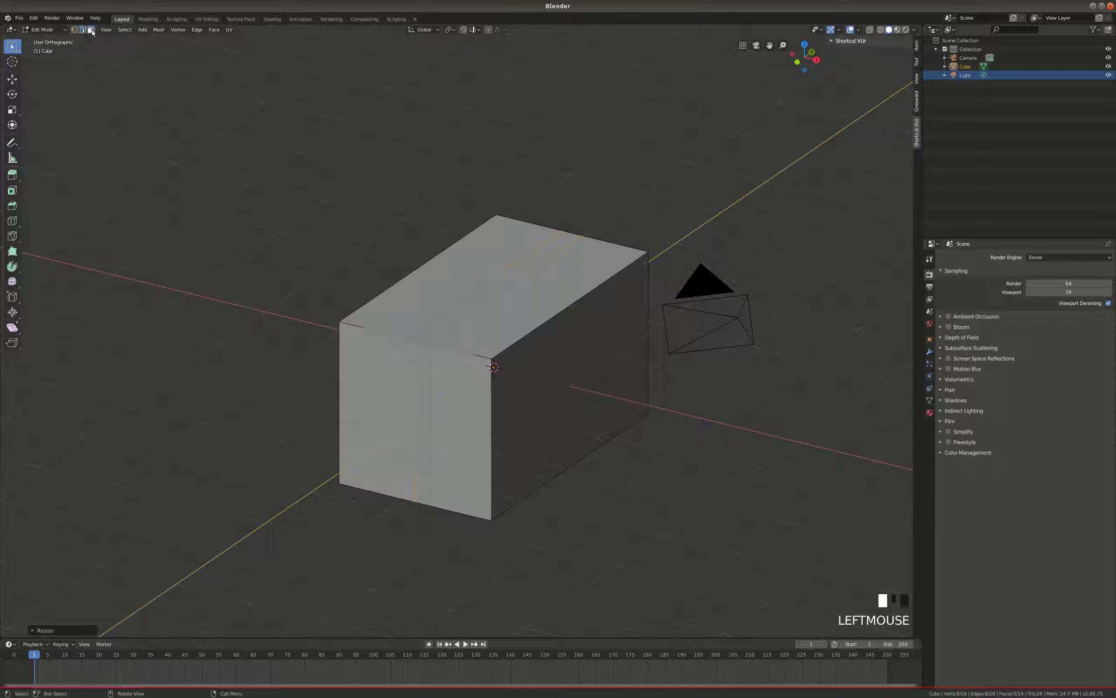
click(538, 301)
shift+click(479, 274)
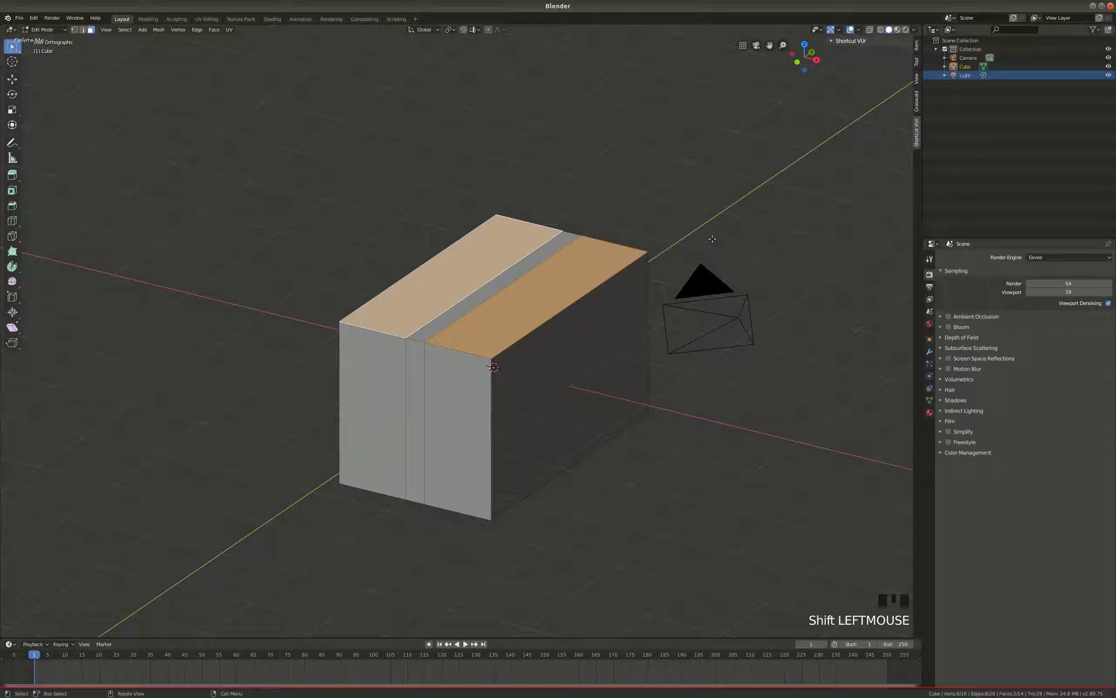
key(i)
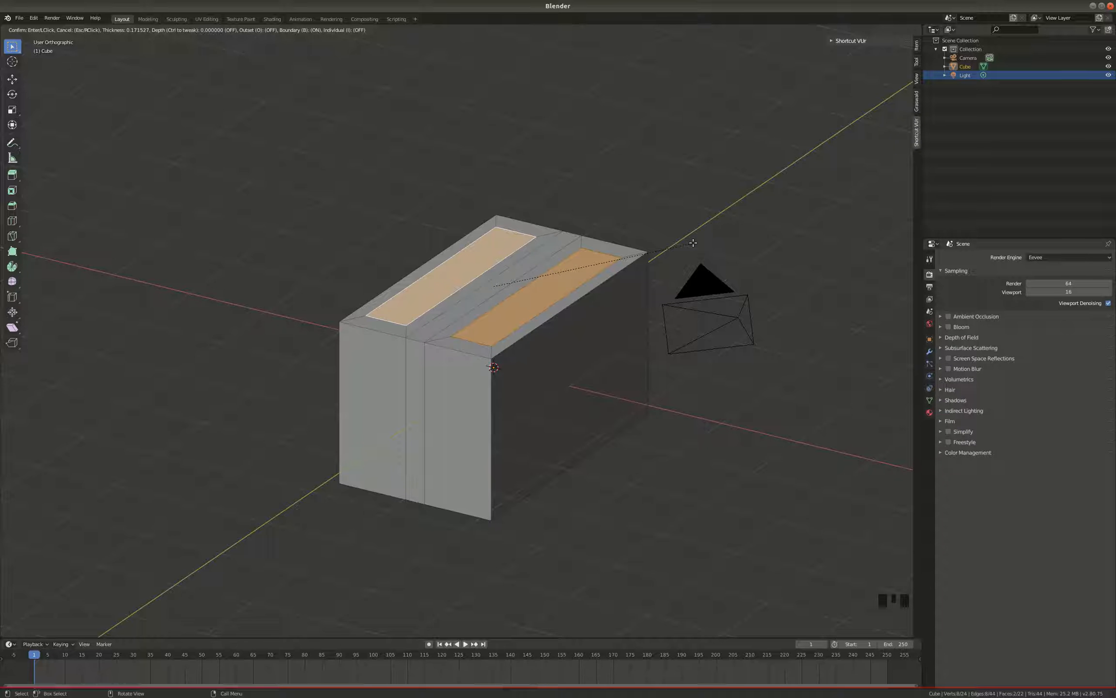
click(693, 242)
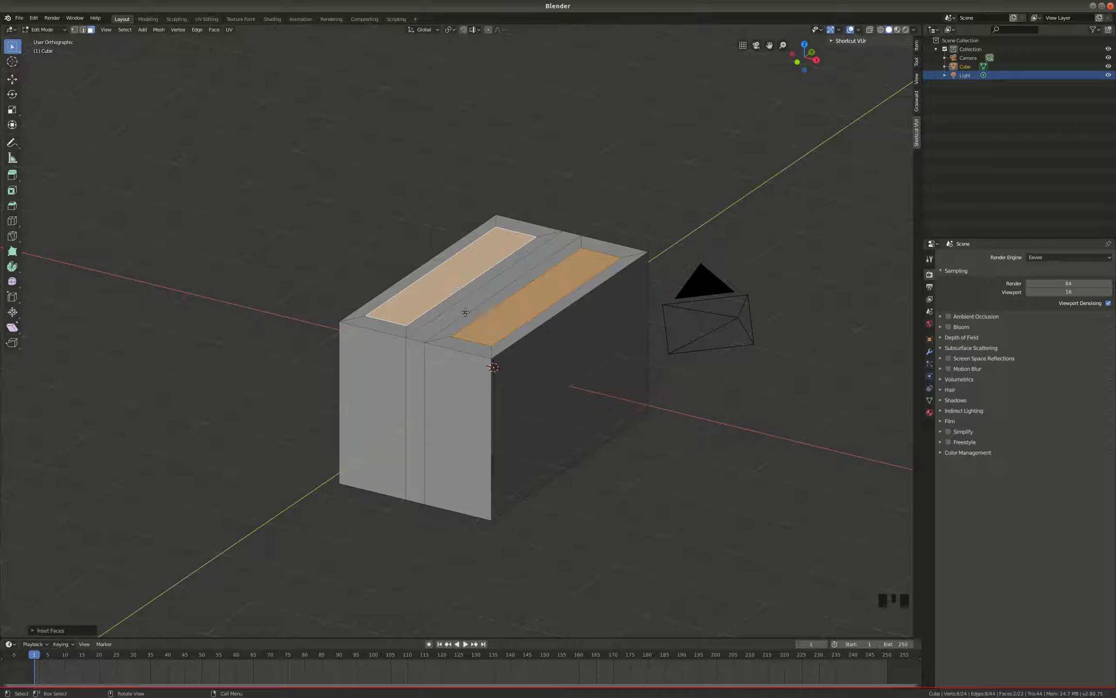
Extrude both inset top faces down into the box, more than halfway through its height, to form the bread slots.
middle_drag(574, 295, 590, 320)
middle_drag(640, 318, 544, 305)
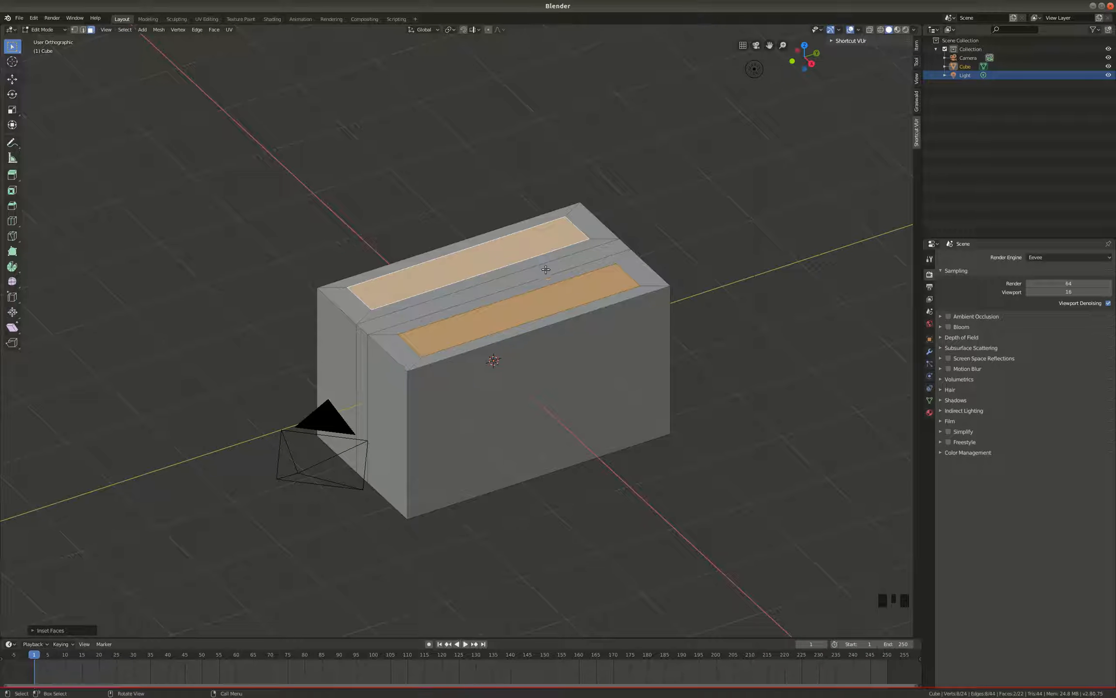
key(e)
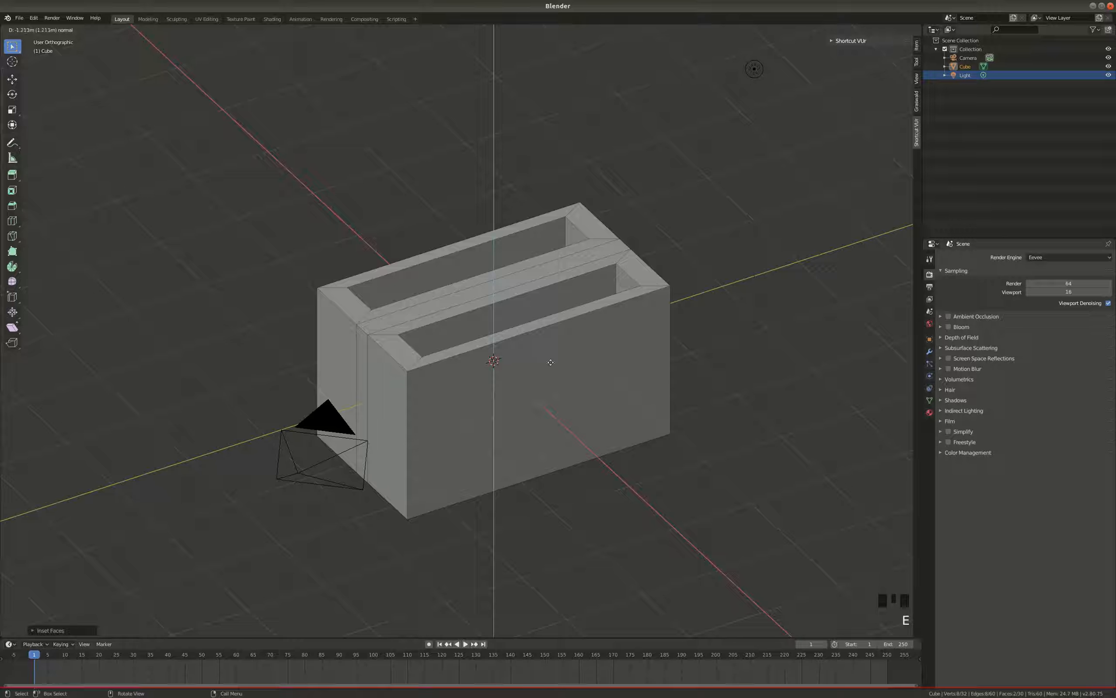
click(549, 371)
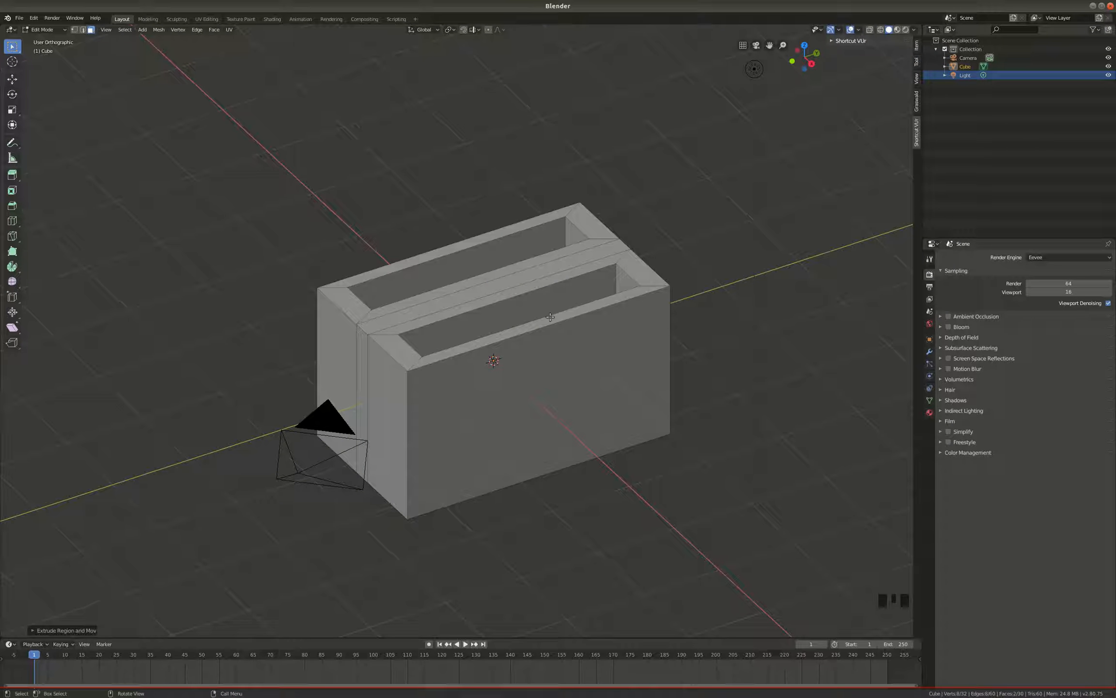
In wireframe from the right side view, lower both slot floors along the Z axis toward the box's base and return to solid shading.
key(z)
click(400, 298)
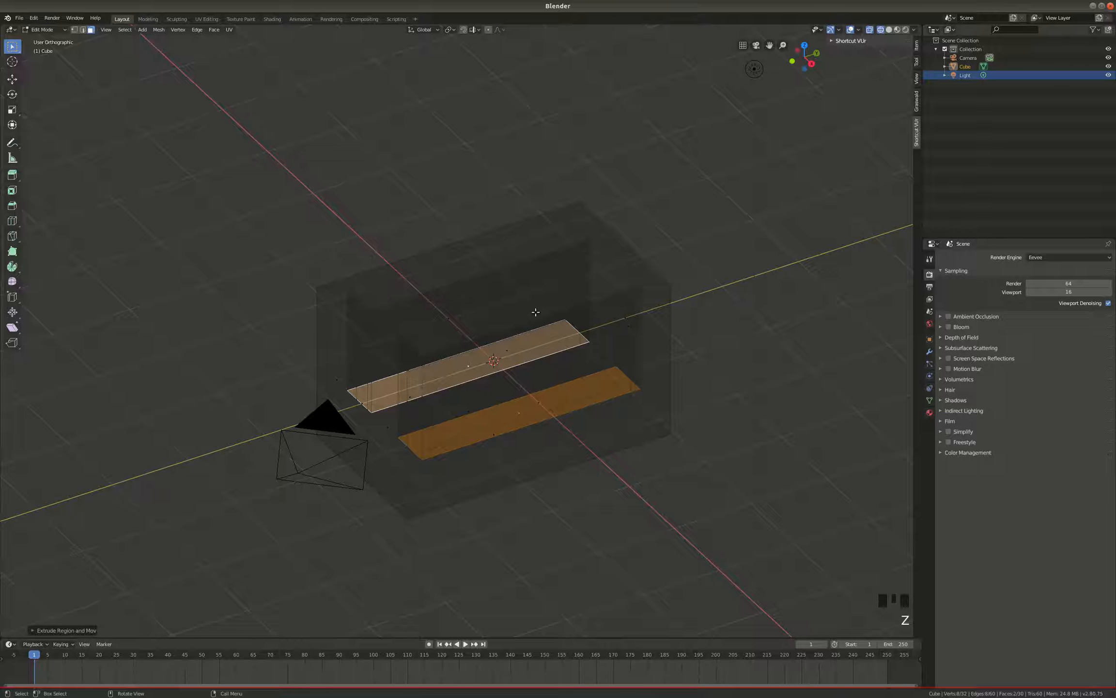
key(KP_3)
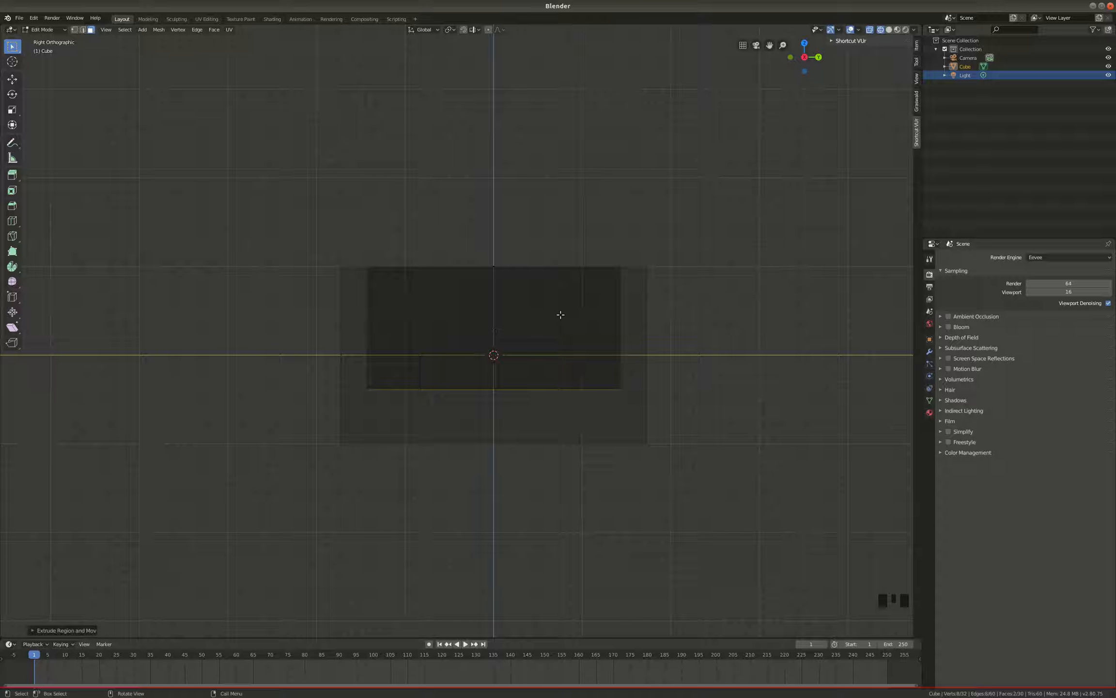
mouse_move(562, 333)
middle_down()
mouse_move(577, 349)
mouse_move(565, 344)
middle_up()
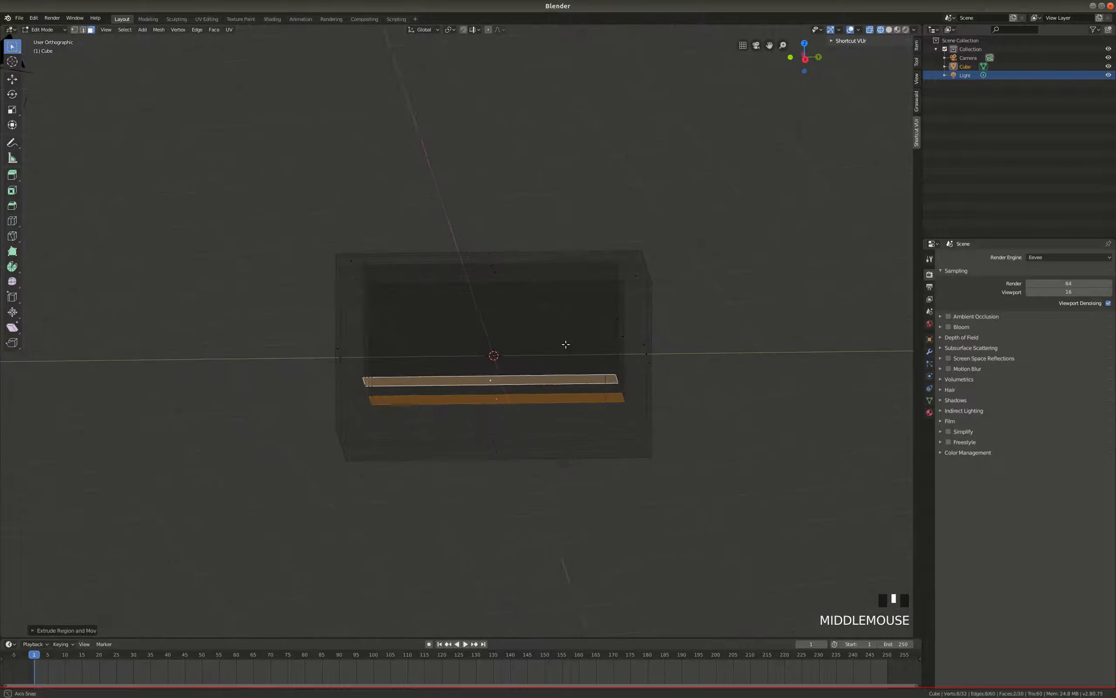
key(KP_3)
key(g)
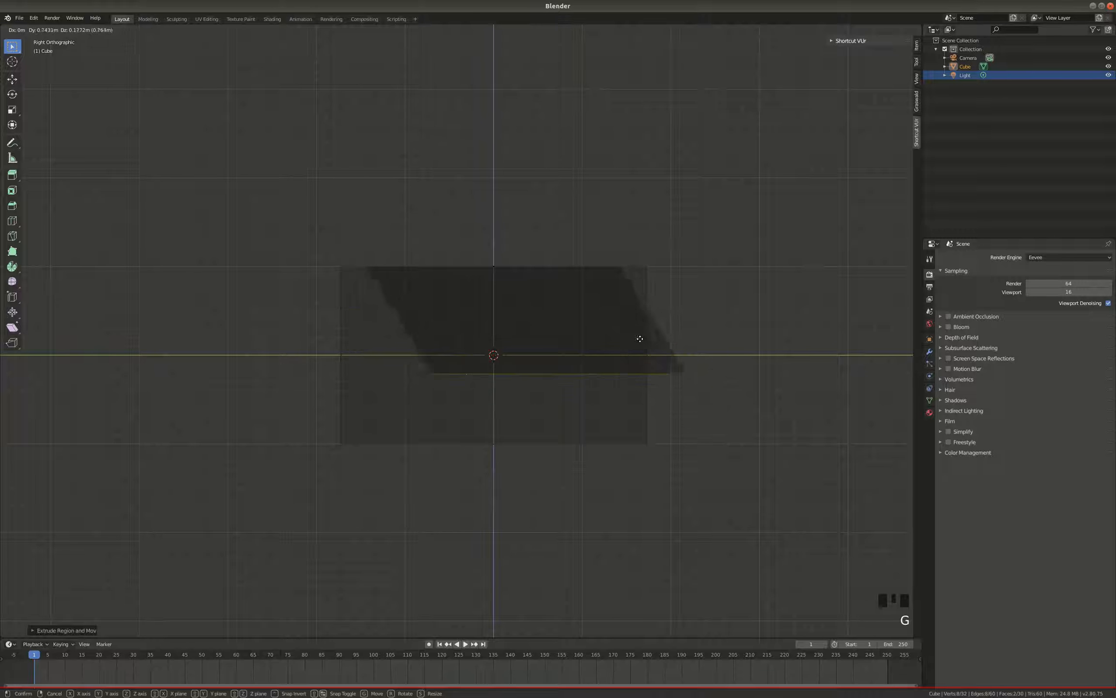
key(z)
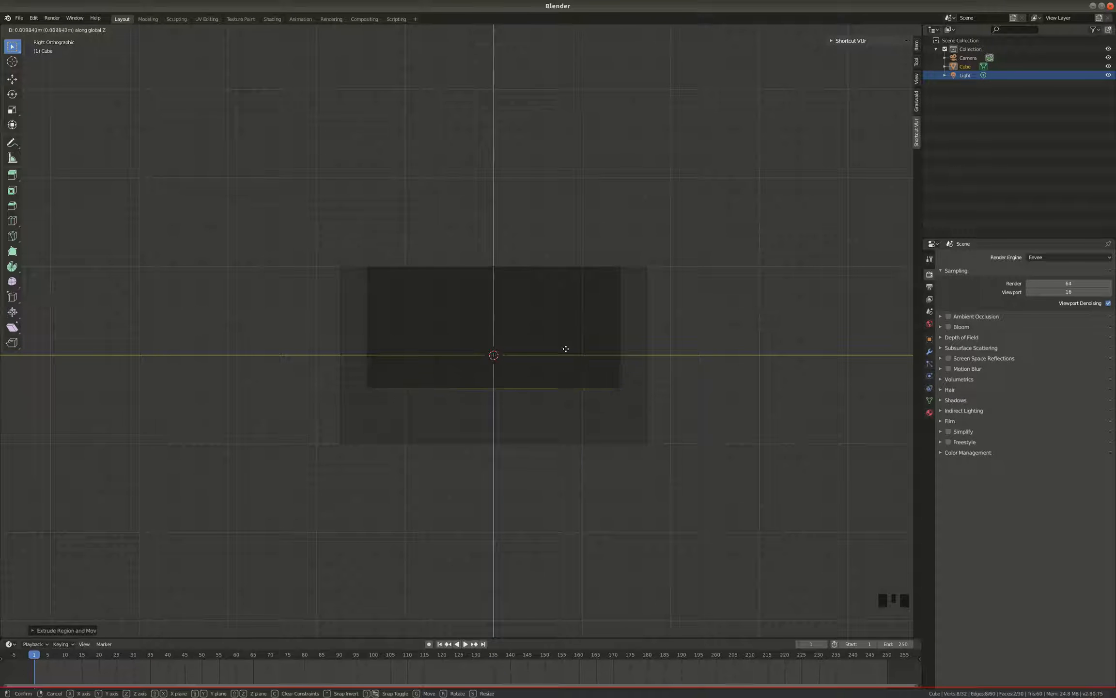
click(564, 386)
middle_drag(457, 325, 532, 355)
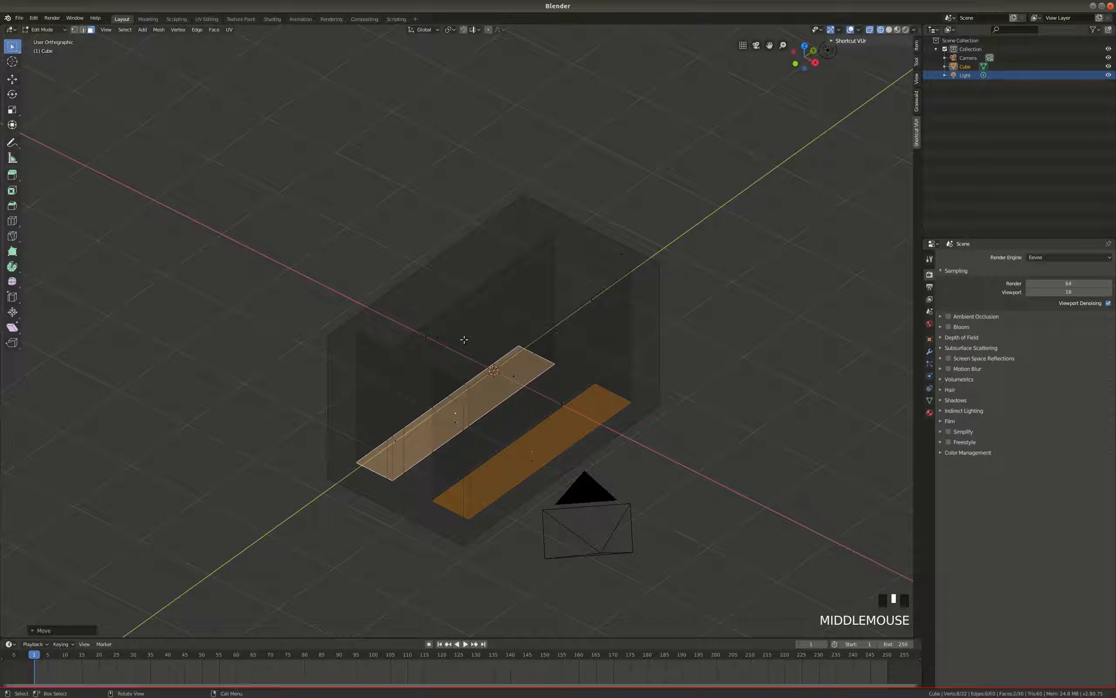
key(z)
middle_drag(501, 322, 534, 325)
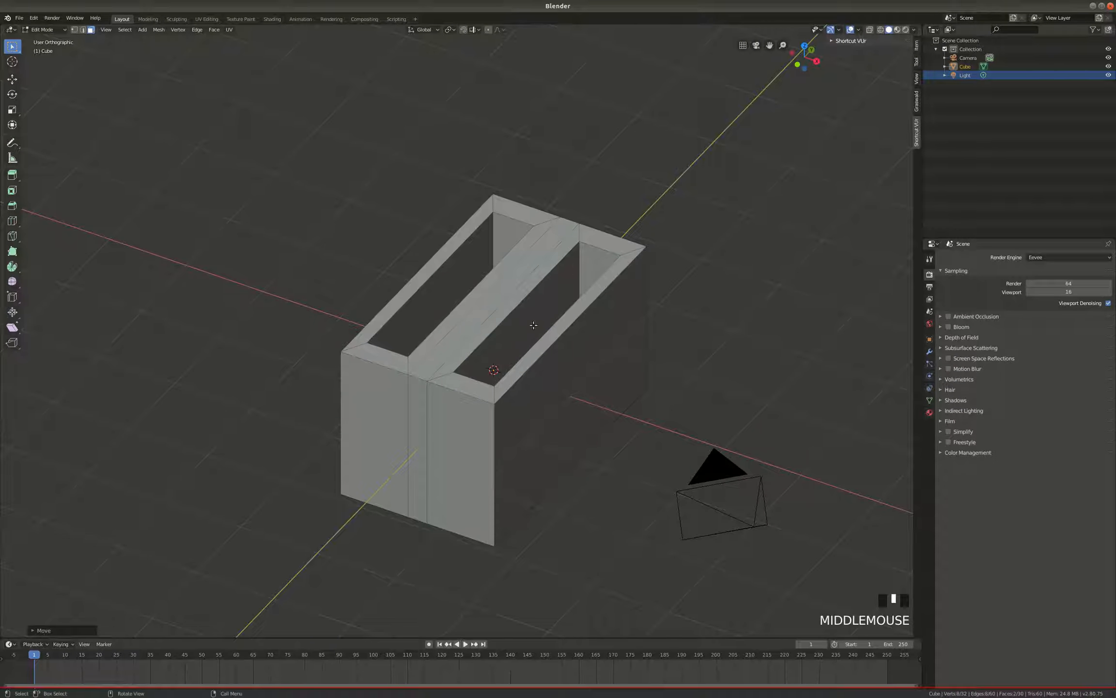
Select the narrow middle face on the box's front end and inset it by about 0.08.
scroll(430, 343, up, 2)
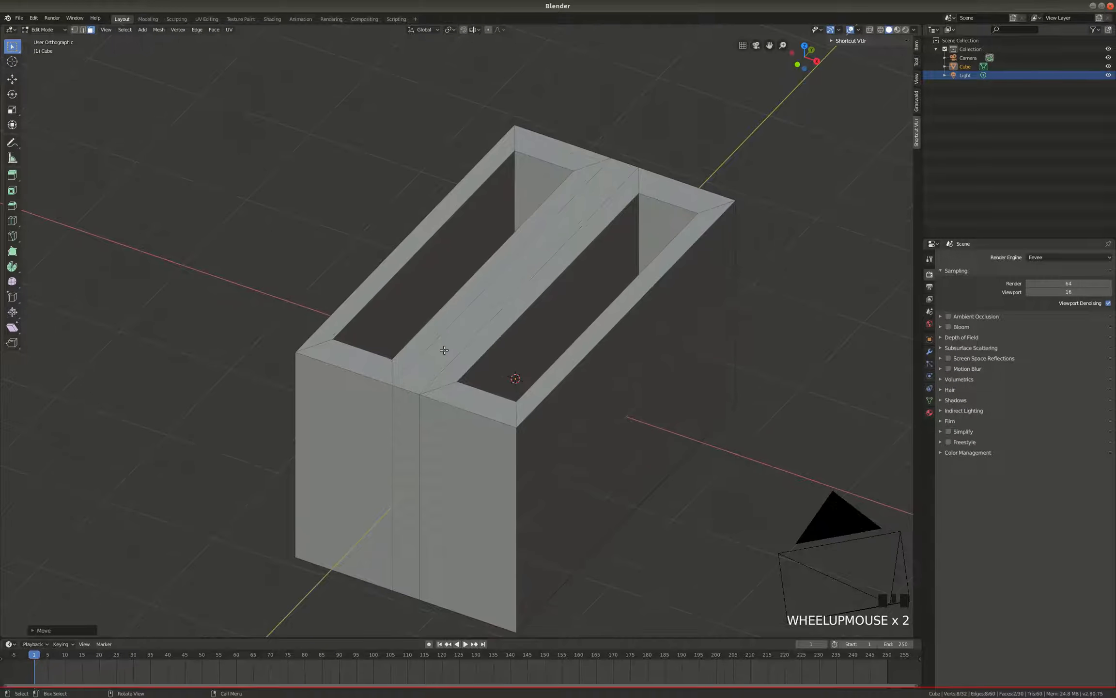
scroll(443, 350, down, 2)
mouse_move(486, 339)
middle_down()
mouse_move(506, 328)
mouse_move(483, 342)
mouse_move(486, 326)
middle_up()
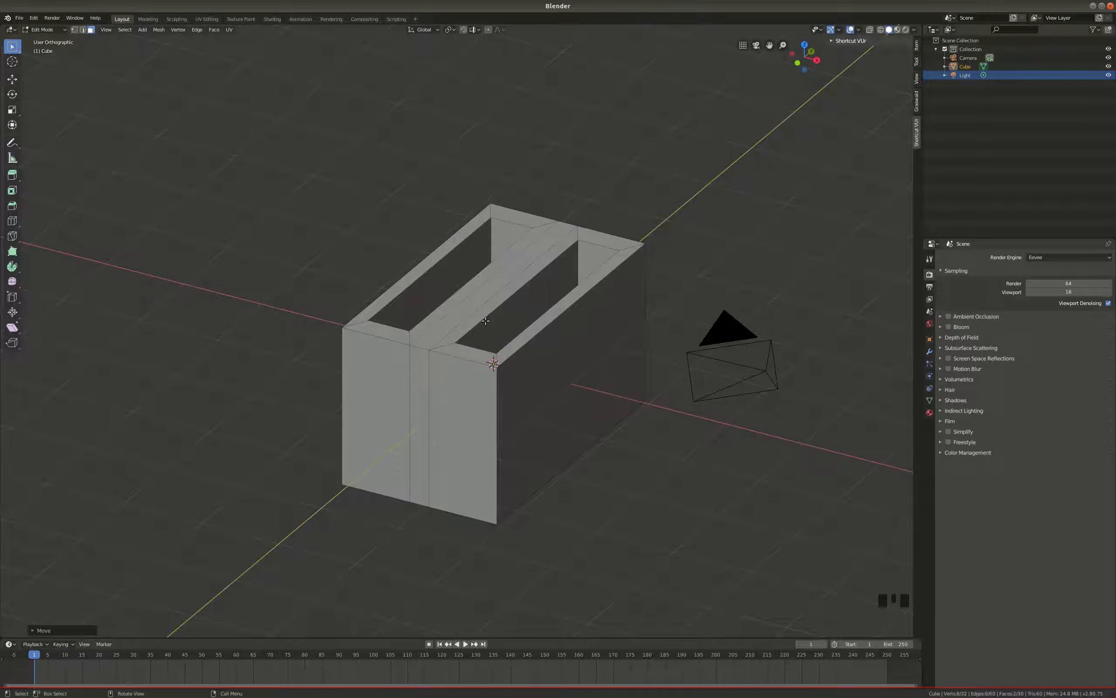
middle_drag(570, 266, 465, 291)
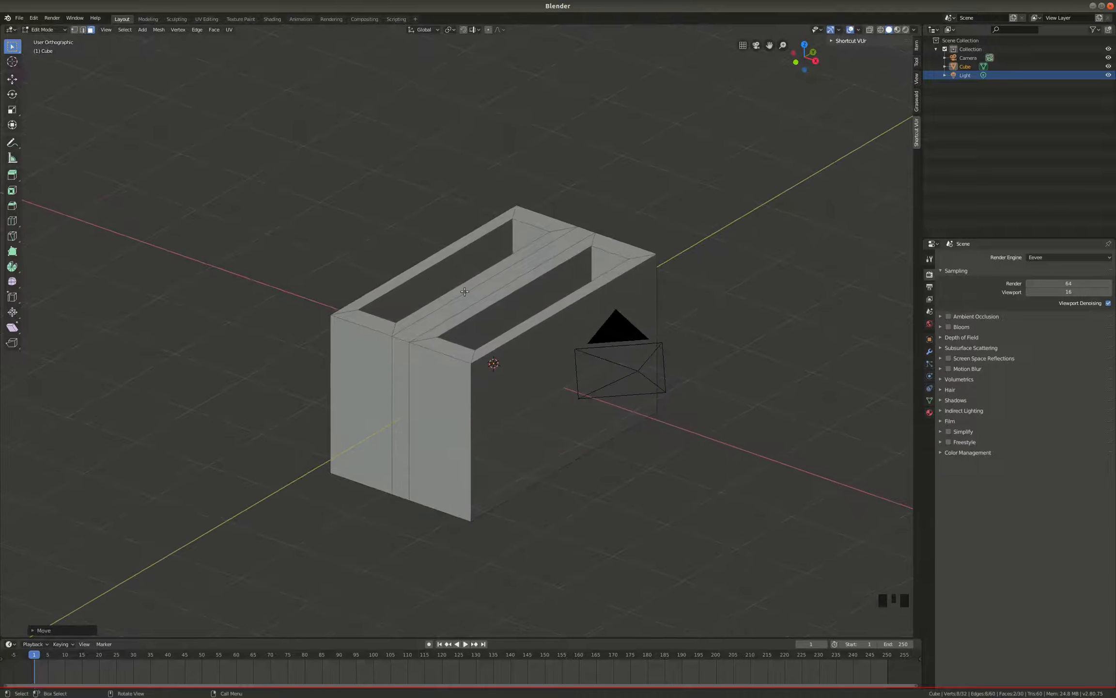
scroll(392, 381, up, 3)
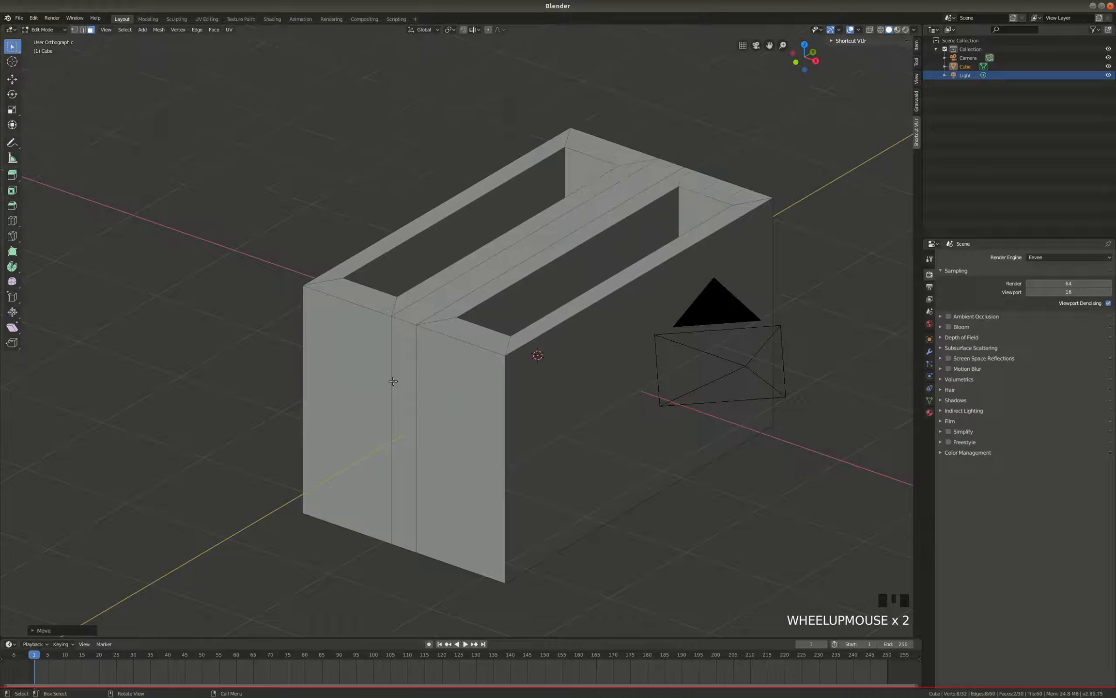
scroll(400, 377, down, 2)
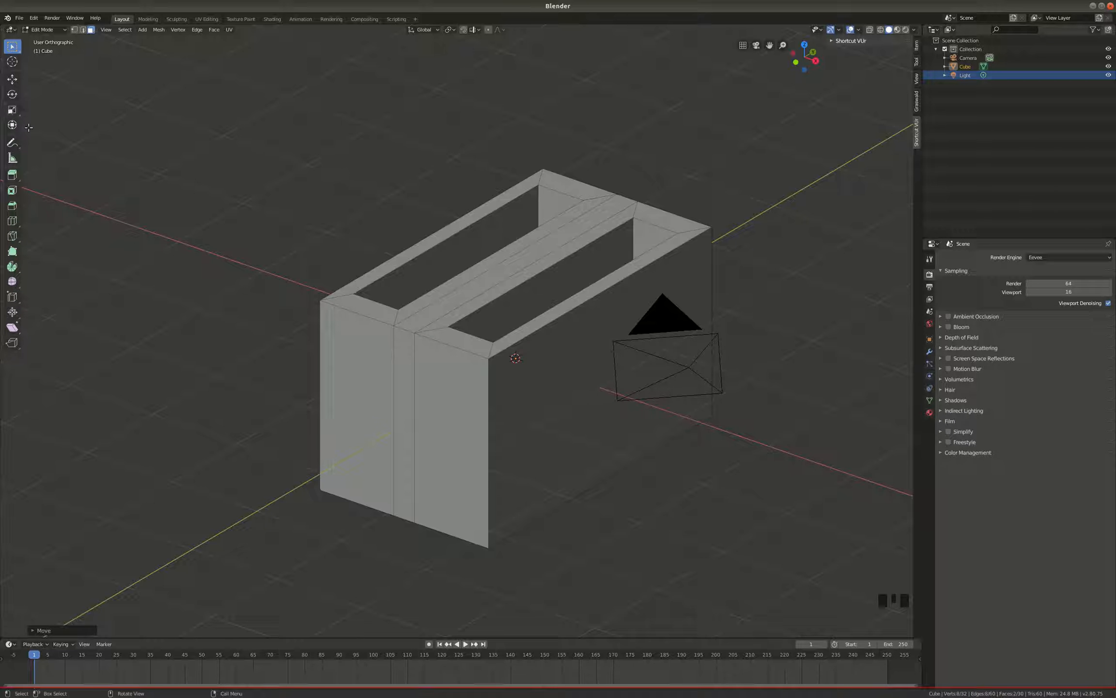
click(405, 381)
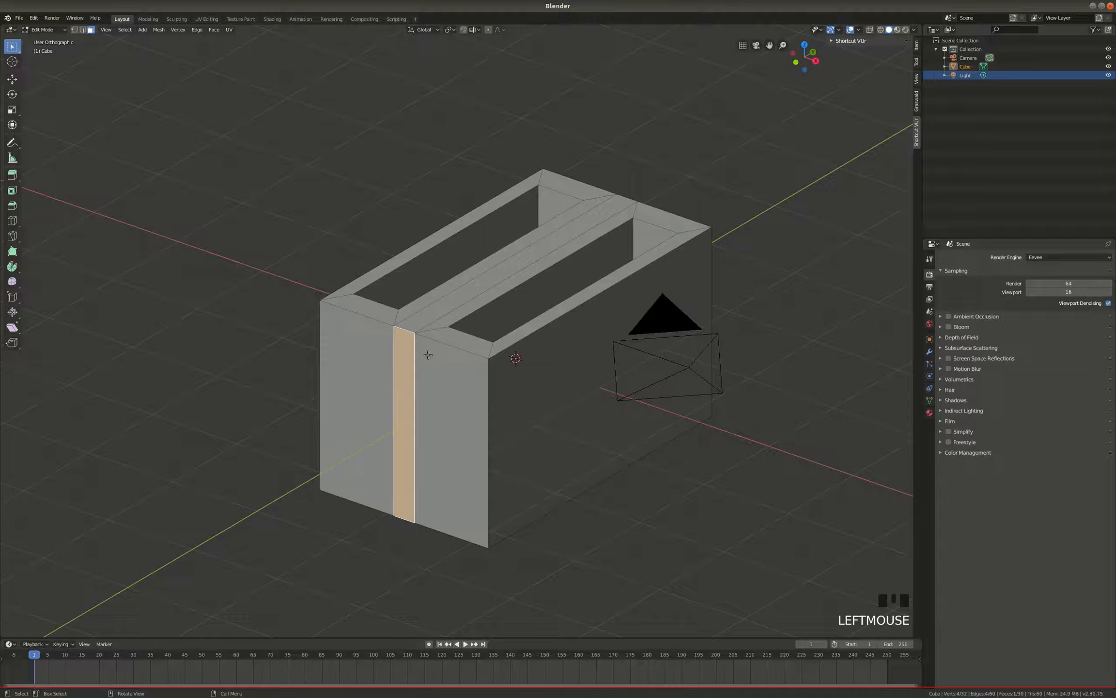
key(i)
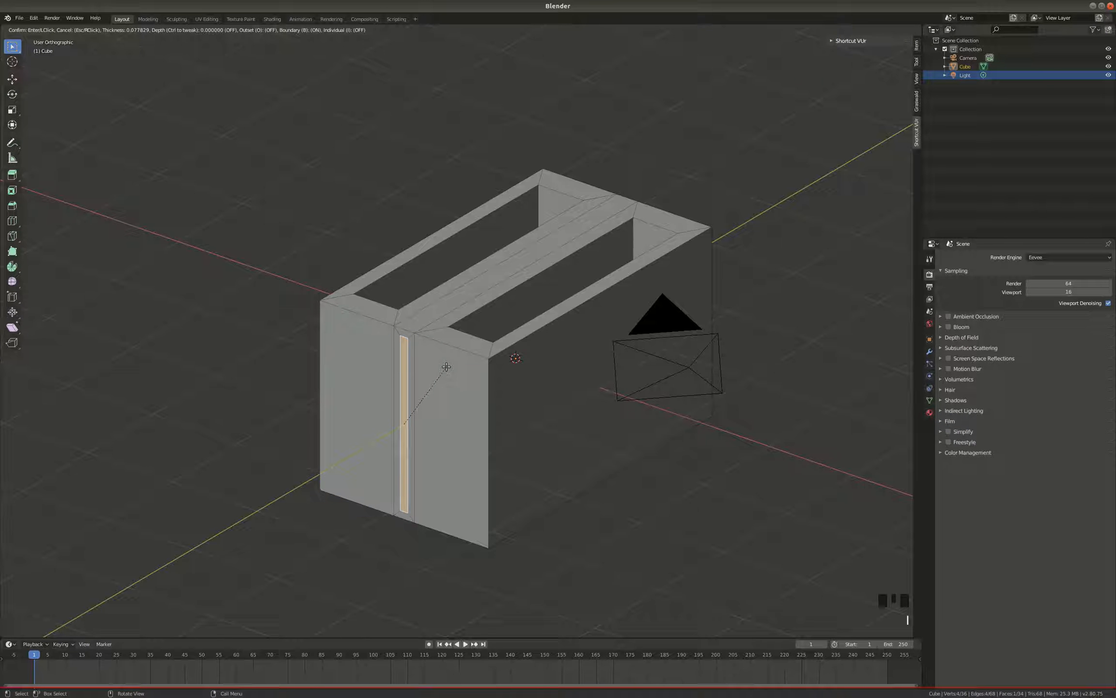
click(446, 366)
Extrude the inset front strip inward to form a shallow vertical groove for the lever.
key(e)
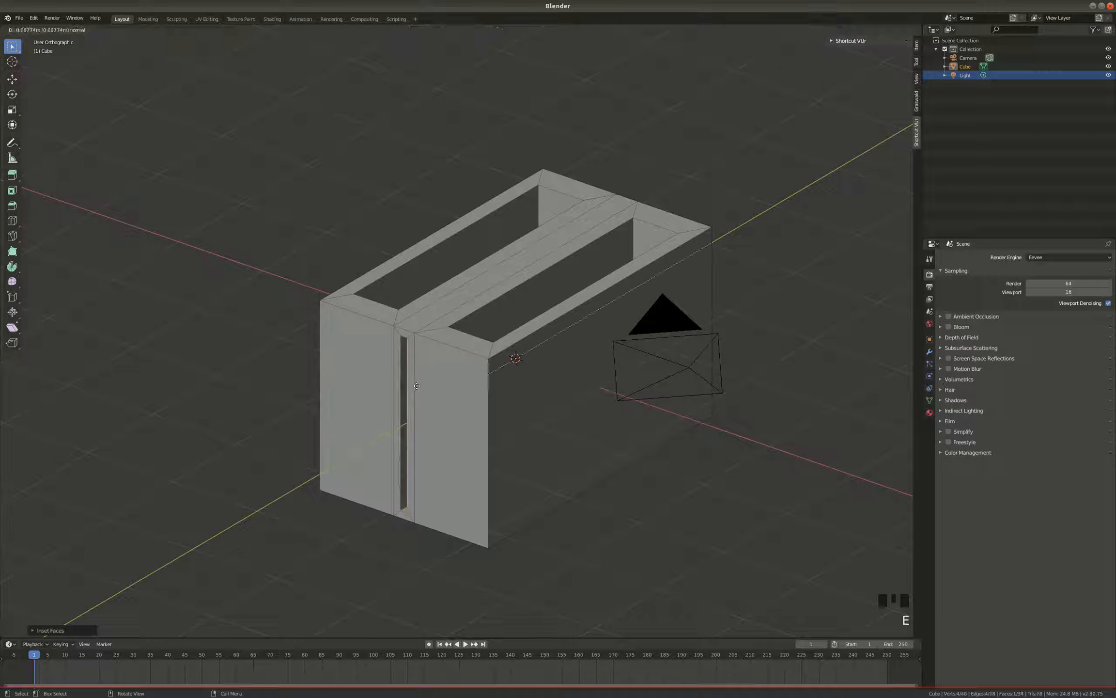
click(422, 384)
middle_drag(422, 384, 412, 361)
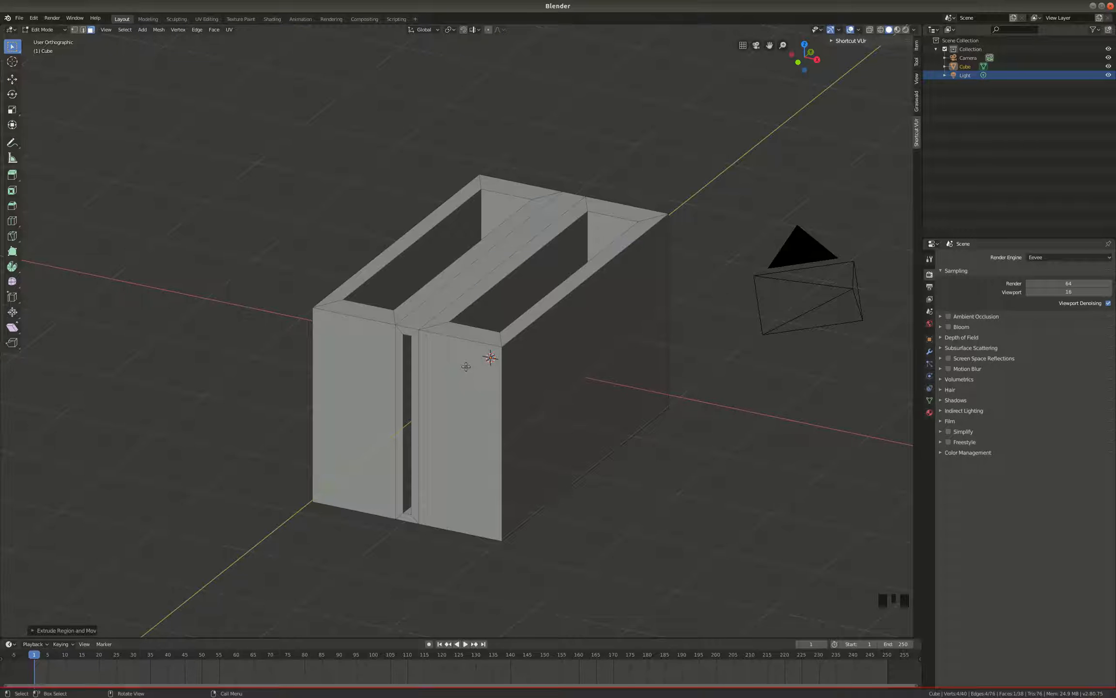
middle_drag(518, 380, 495, 400)
Return to Object Mode and rename the cube object as Toaster.
key(Tab)
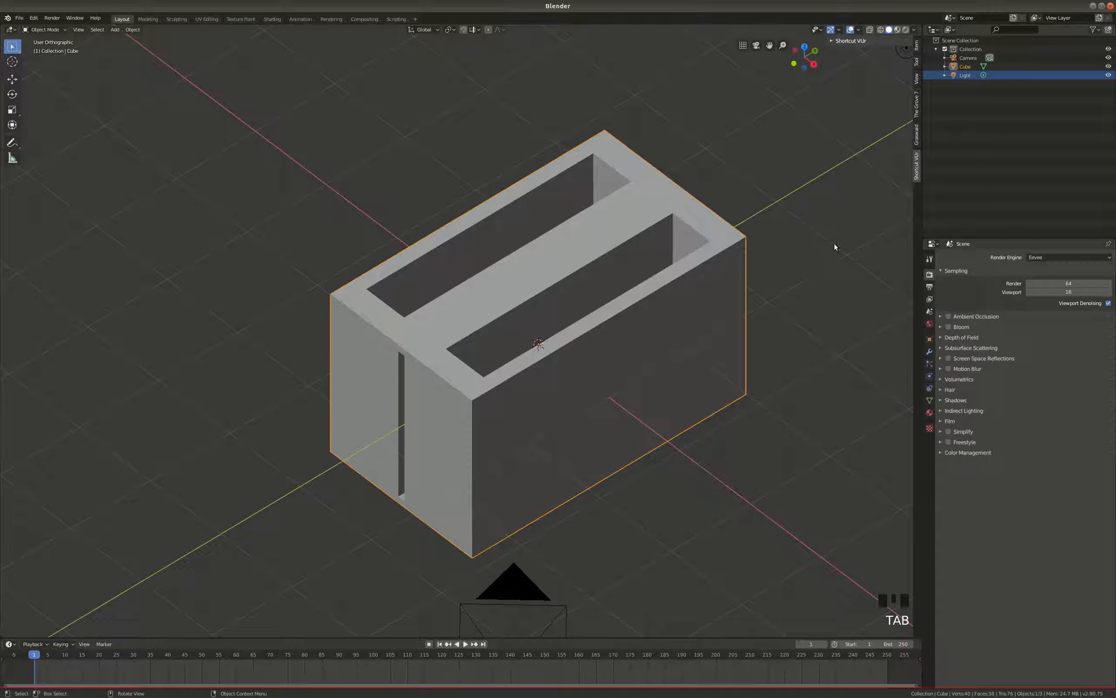
triple_click(964, 66)
text(Toaster)
key(Return)
Add a new cube mesh at the centre of the toaster.
mouse_move(656, 248)
middle_down()
mouse_move(643, 241)
mouse_move(675, 258)
mouse_move(715, 249)
mouse_move(642, 257)
middle_up()
scroll(440, 267, up, 3)
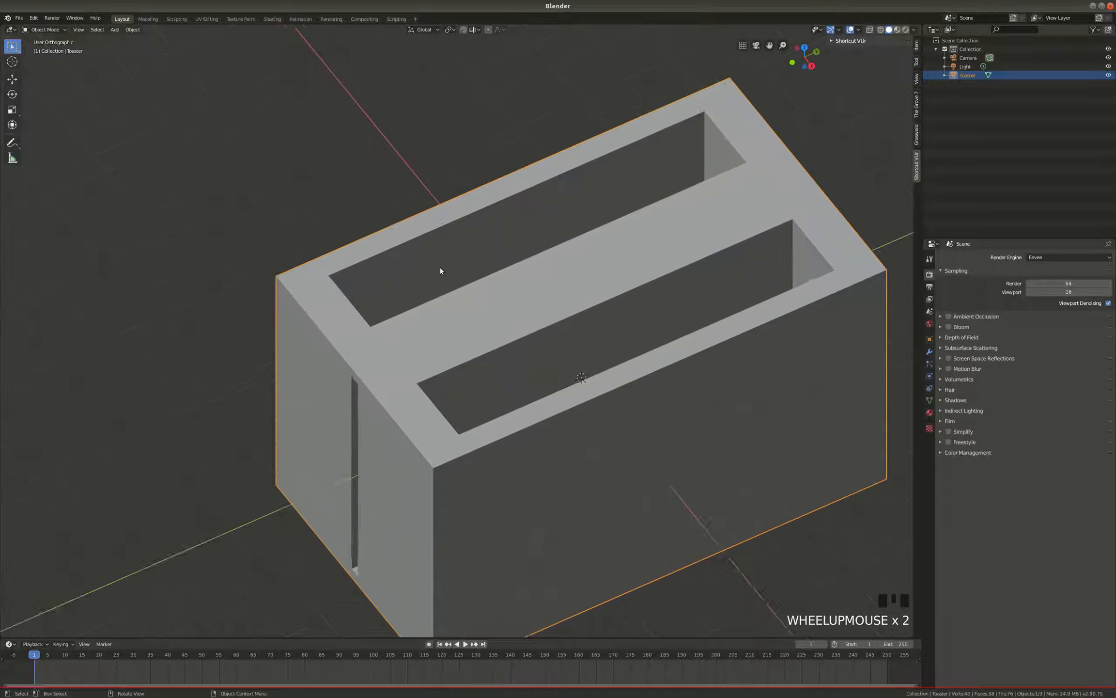
scroll(420, 261, down, 3)
scroll(415, 264, up, 2)
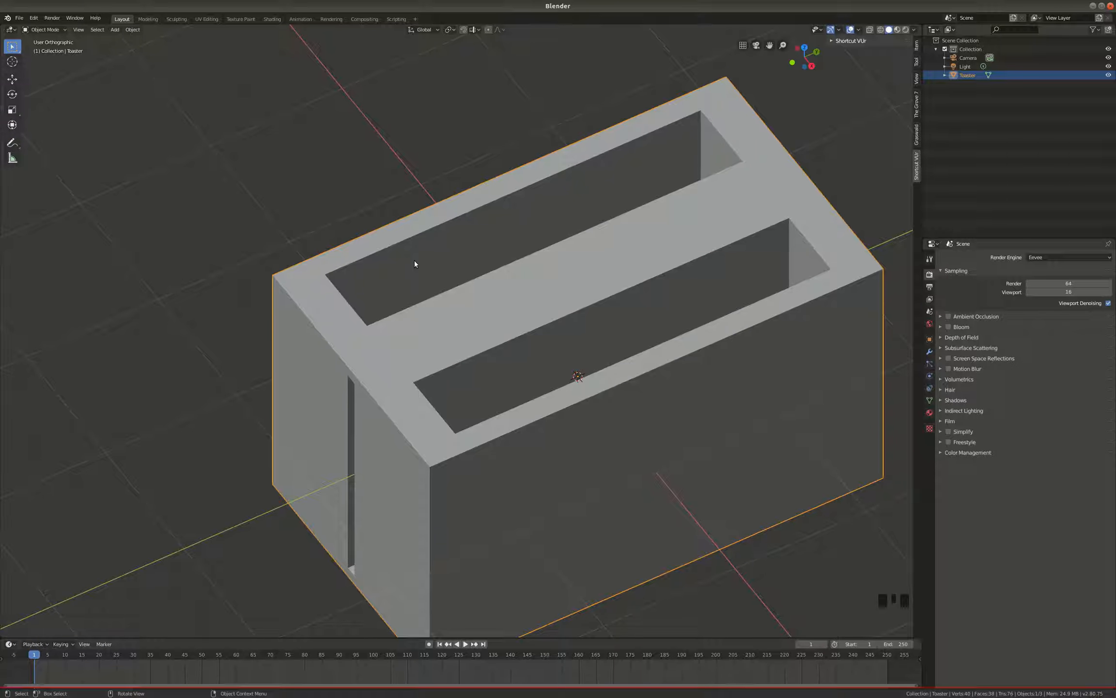
middle_drag(479, 291, 508, 330)
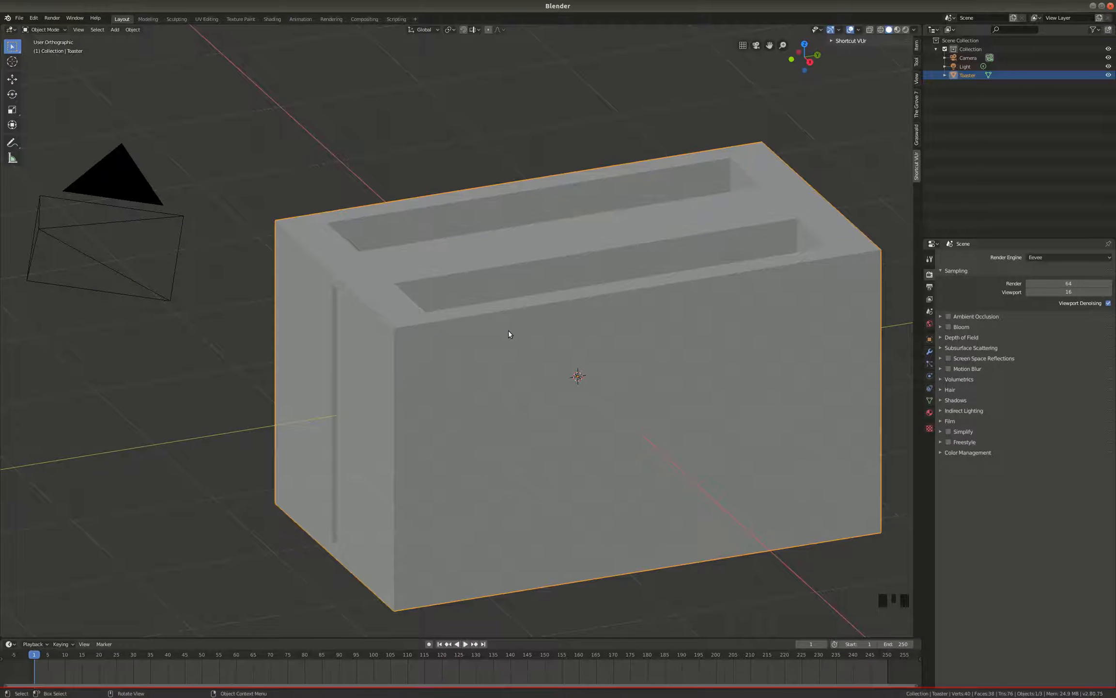
key(shift)
key(shift+a)
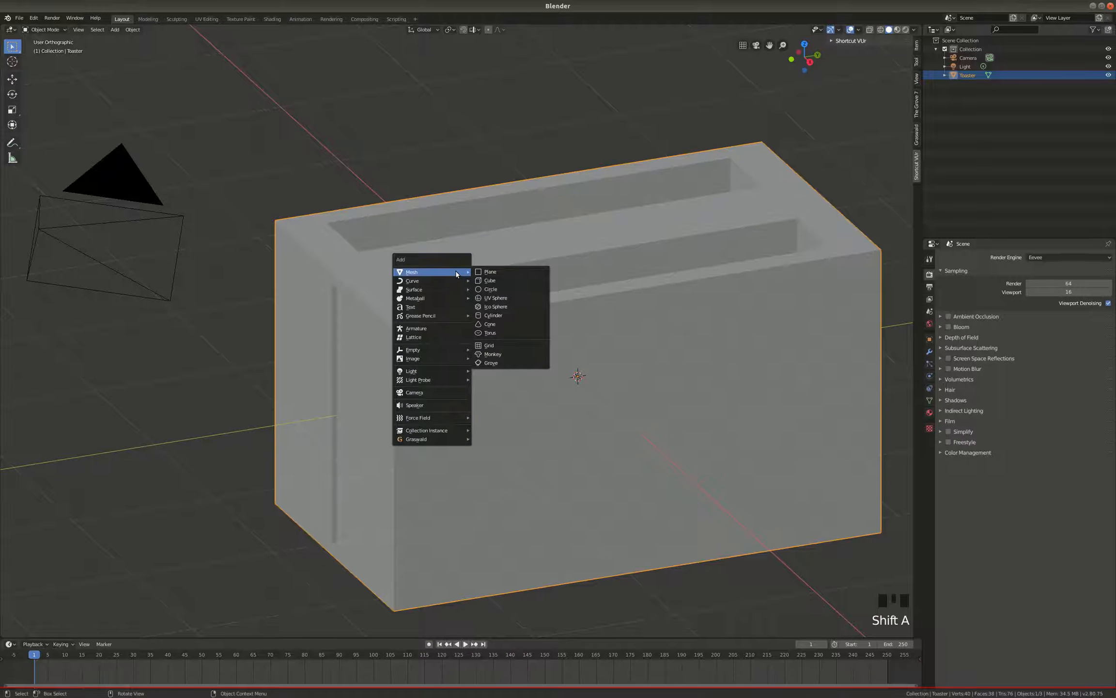
click(494, 281)
Scale the new cube down uniformly in two passes until it is a tiny block.
scroll(501, 309, down, 3)
middle_drag(501, 309, 611, 301)
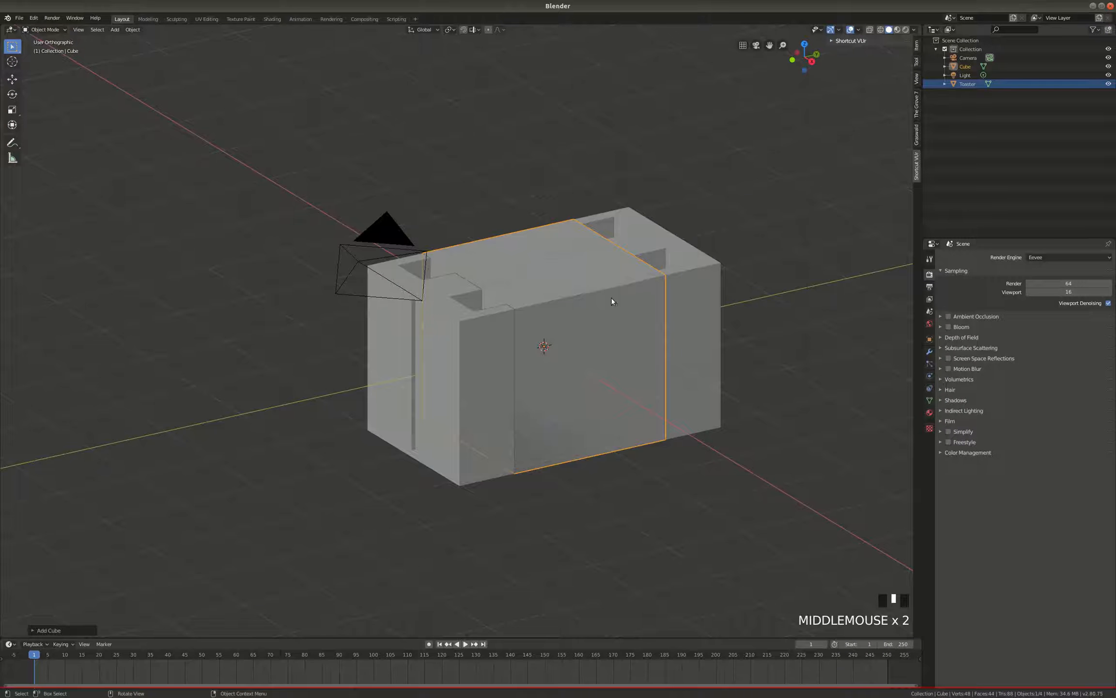
scroll(605, 286, up, 2)
scroll(603, 286, down, 2)
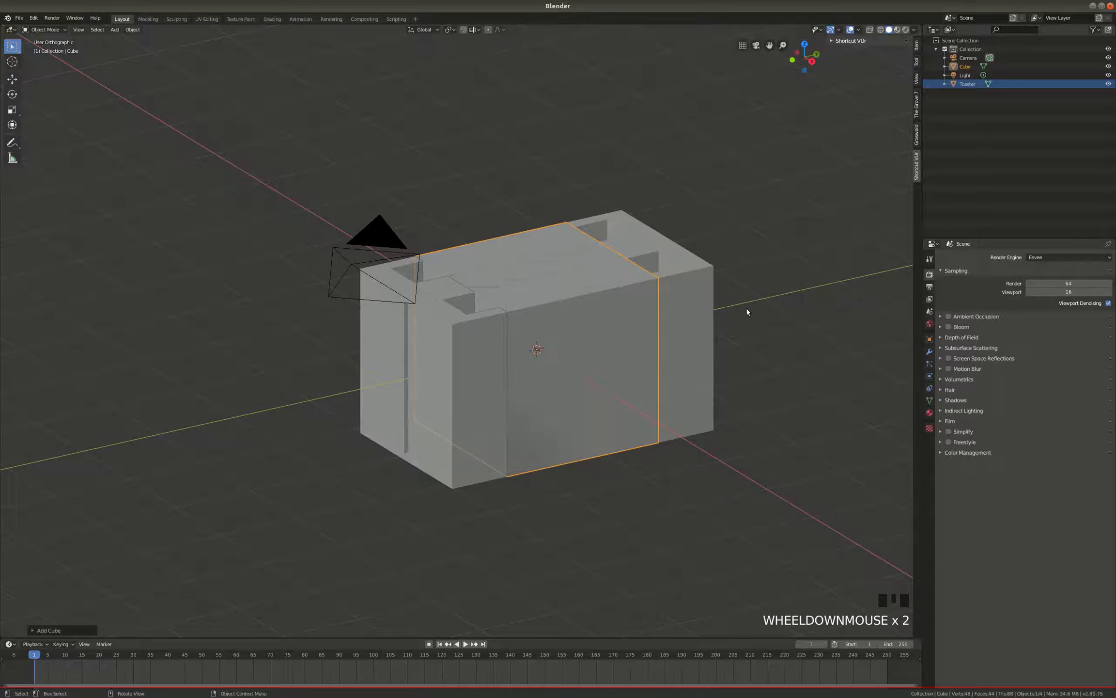
key(s)
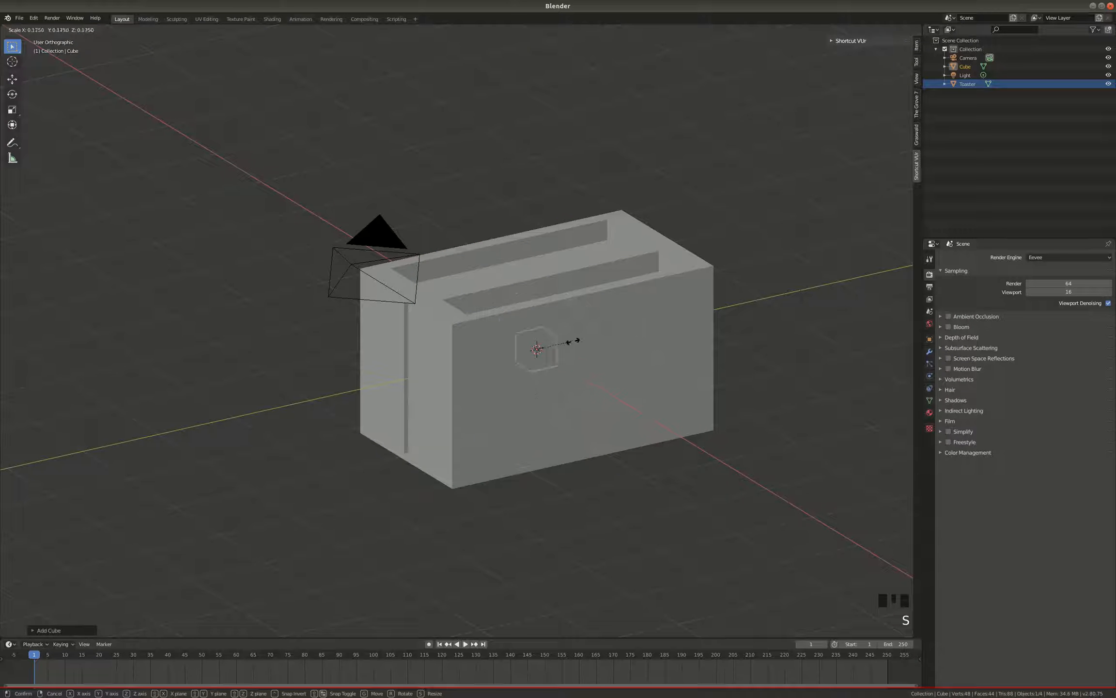
click(605, 321)
key(s)
click(596, 327)
Move the tiny cube up along the Z axis until it floats above the toaster, and switch to the right side view.
key(g)
key(z)
click(569, 232)
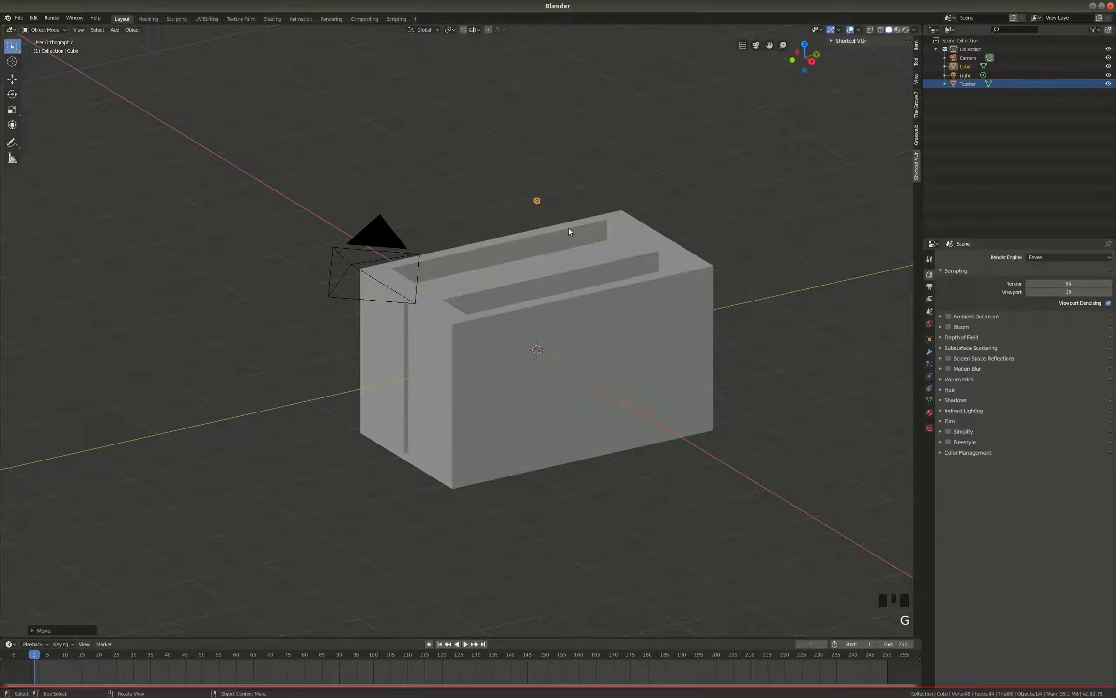
key(KP_3)
scroll(533, 191, up, 6)
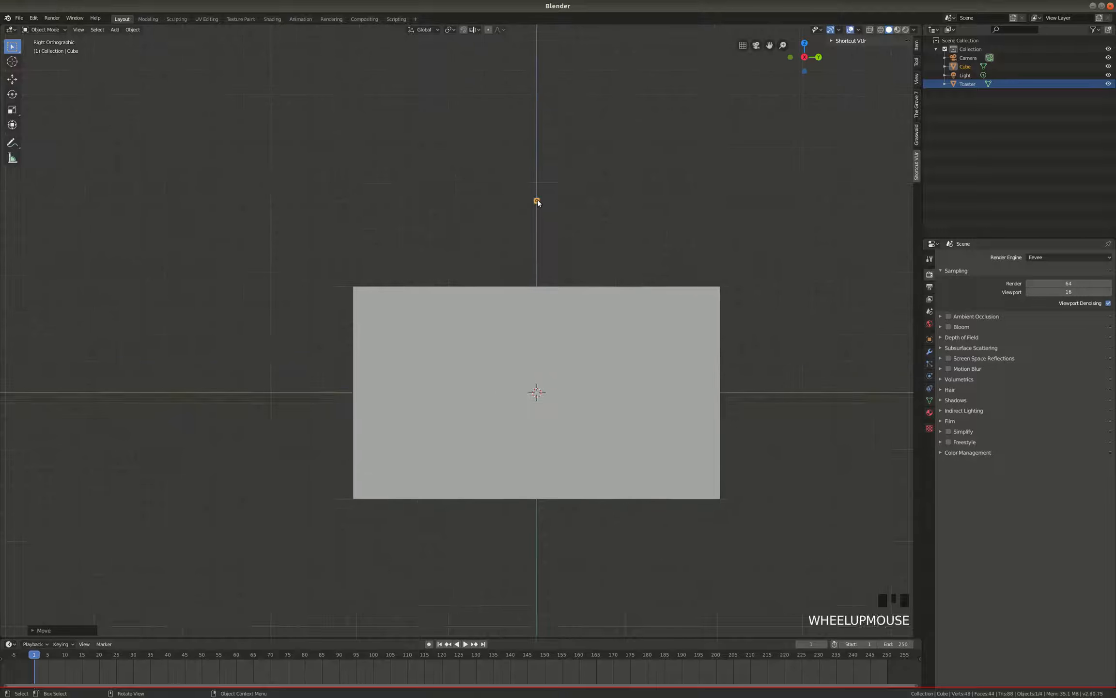
scroll(537, 198, down, 3)
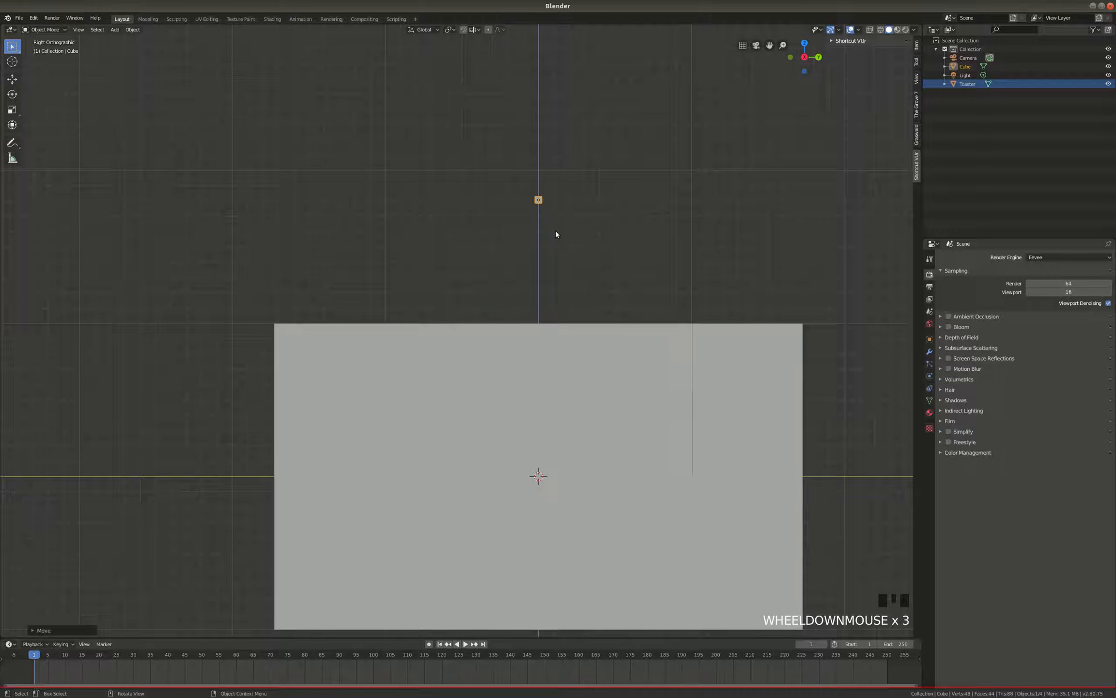
Stretch the tiny block along the Y axis into a rod roughly as long as the toaster's bread slots.
key(s)
key(y)
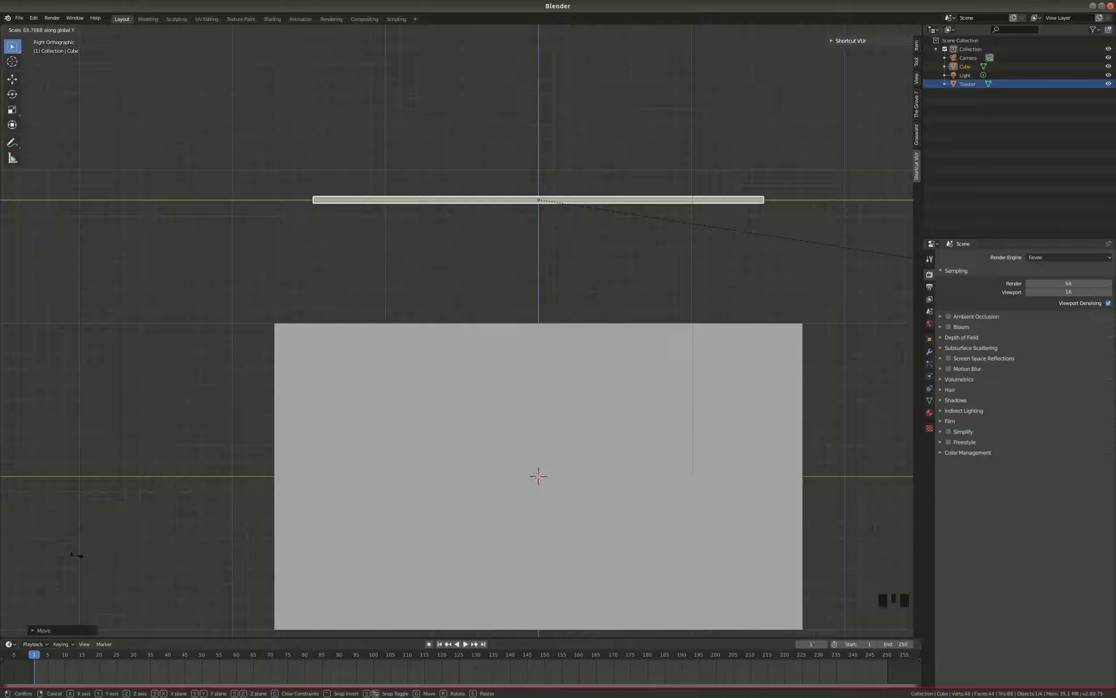
click(251, 577)
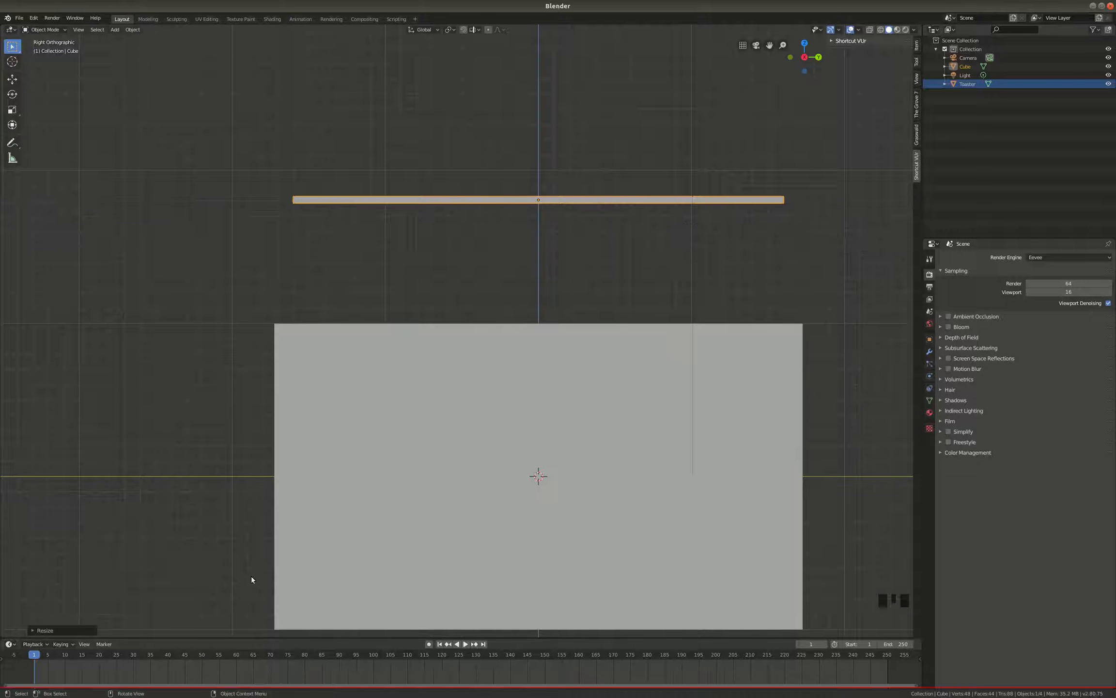
middle_drag(317, 415, 379, 420)
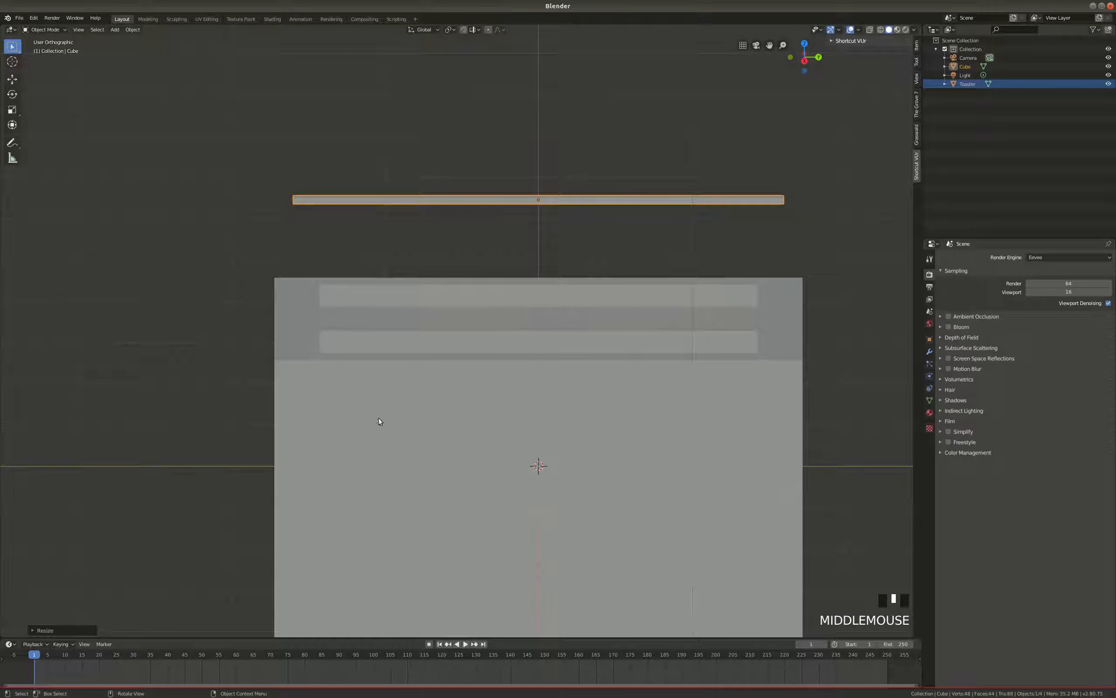
key(s)
key(y)
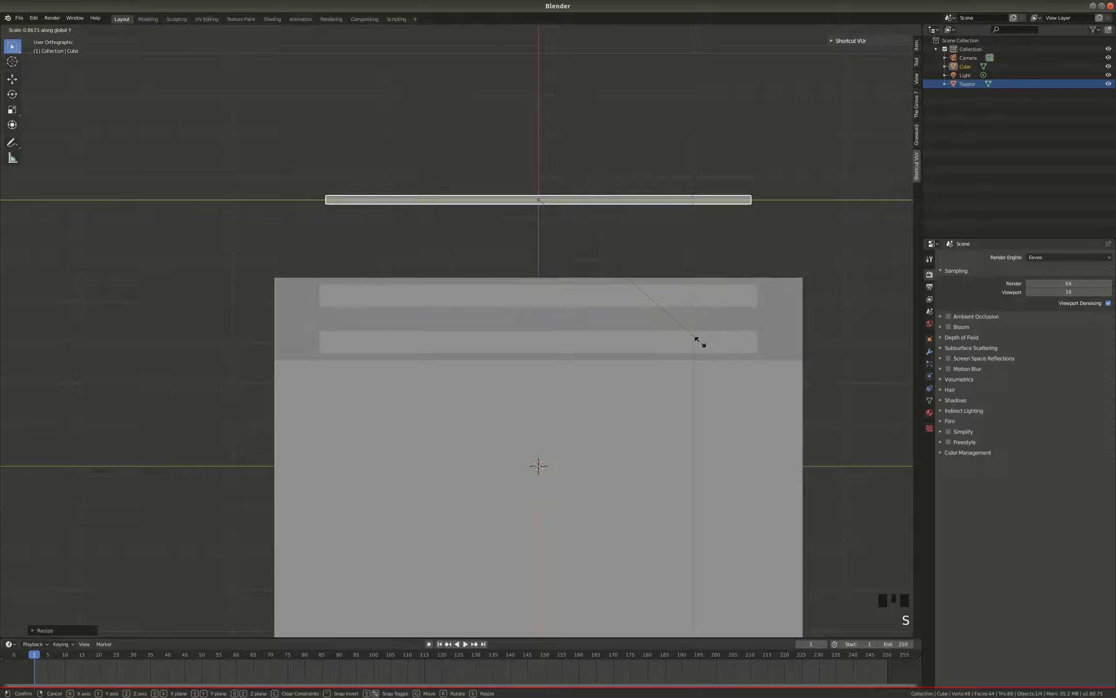
click(701, 343)
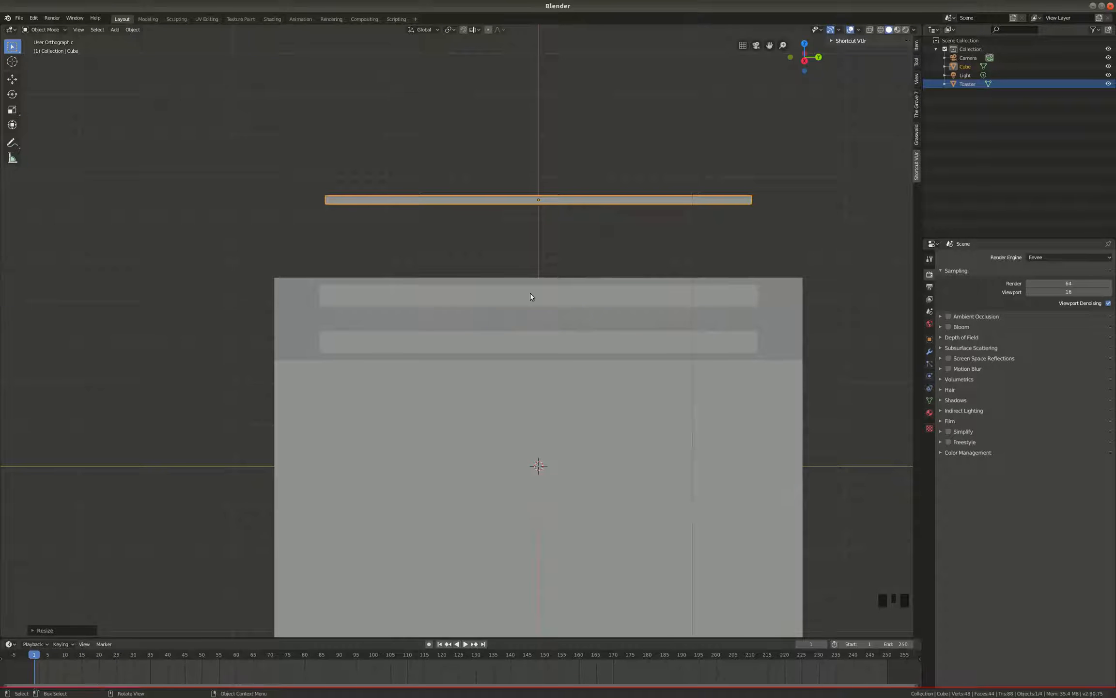
Thin the rod into a fine wire by scaling it on X and Z only, keeping its Y length.
mouse_move(615, 256)
middle_down()
mouse_move(673, 229)
mouse_move(623, 243)
middle_up()
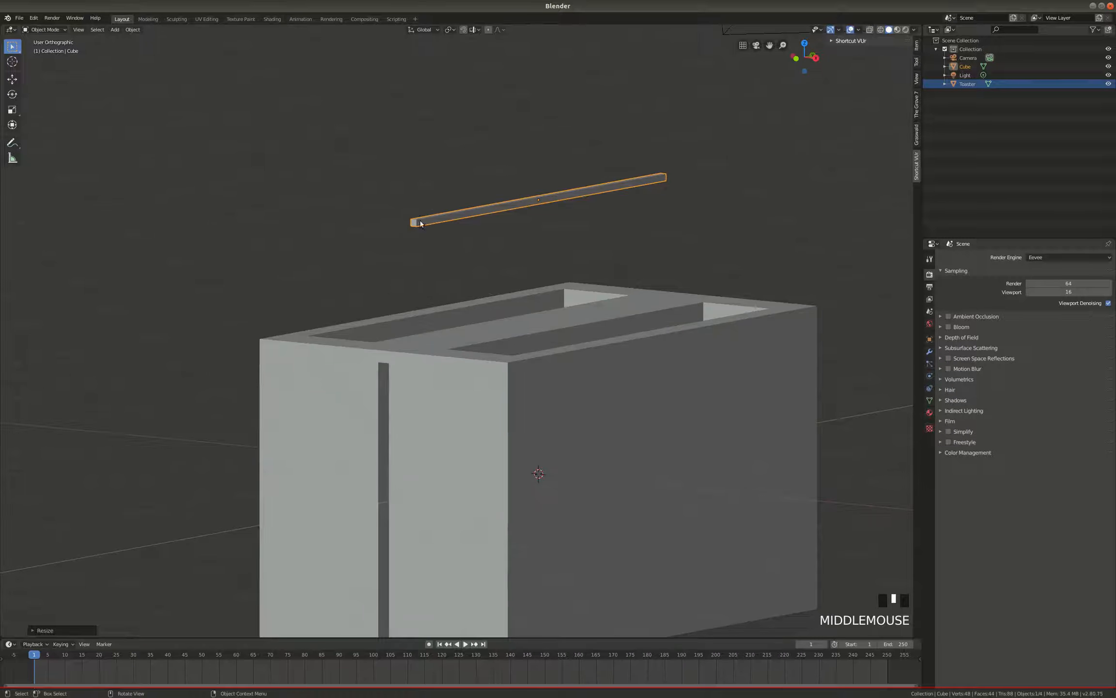
scroll(421, 223, up, 6)
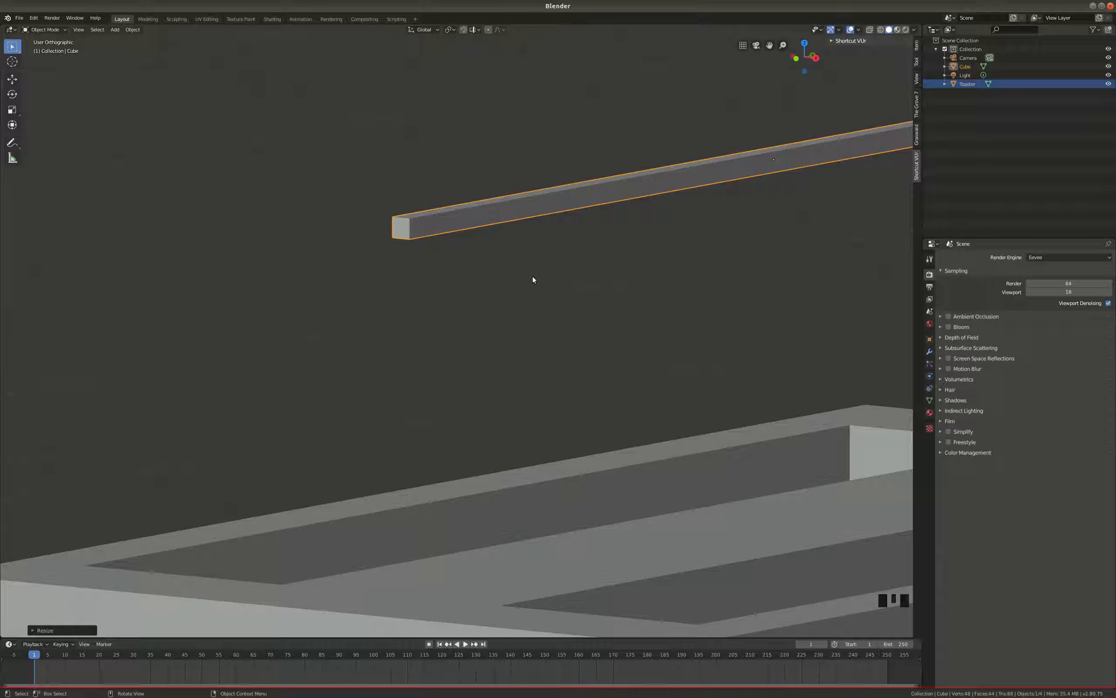
key(s)
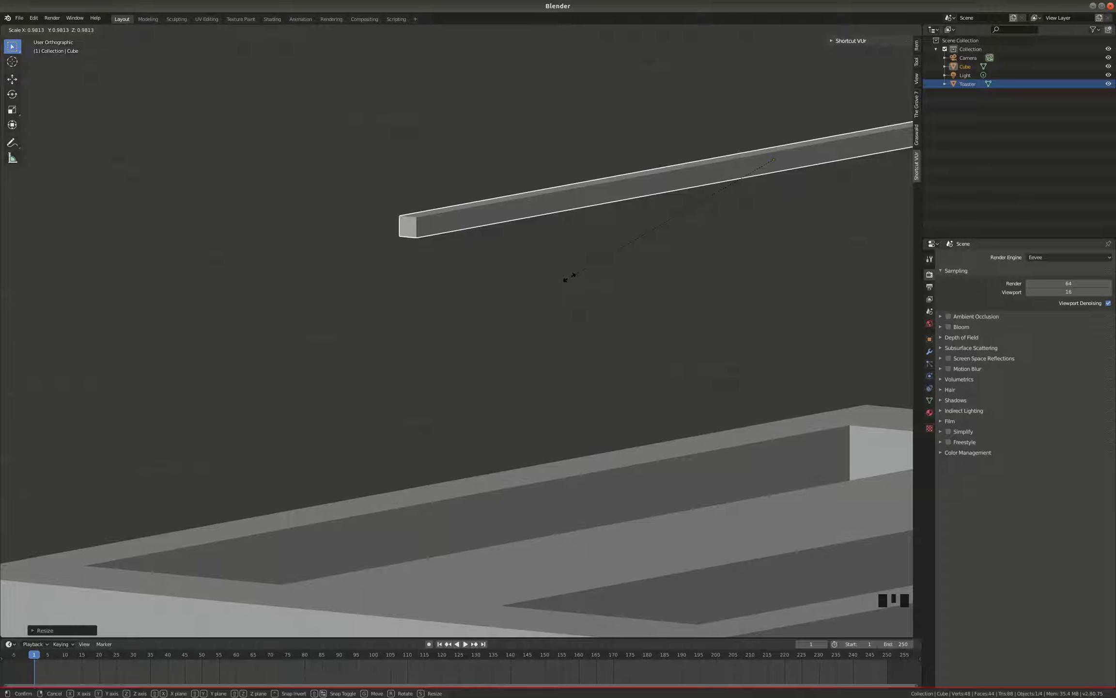
key(shift+y)
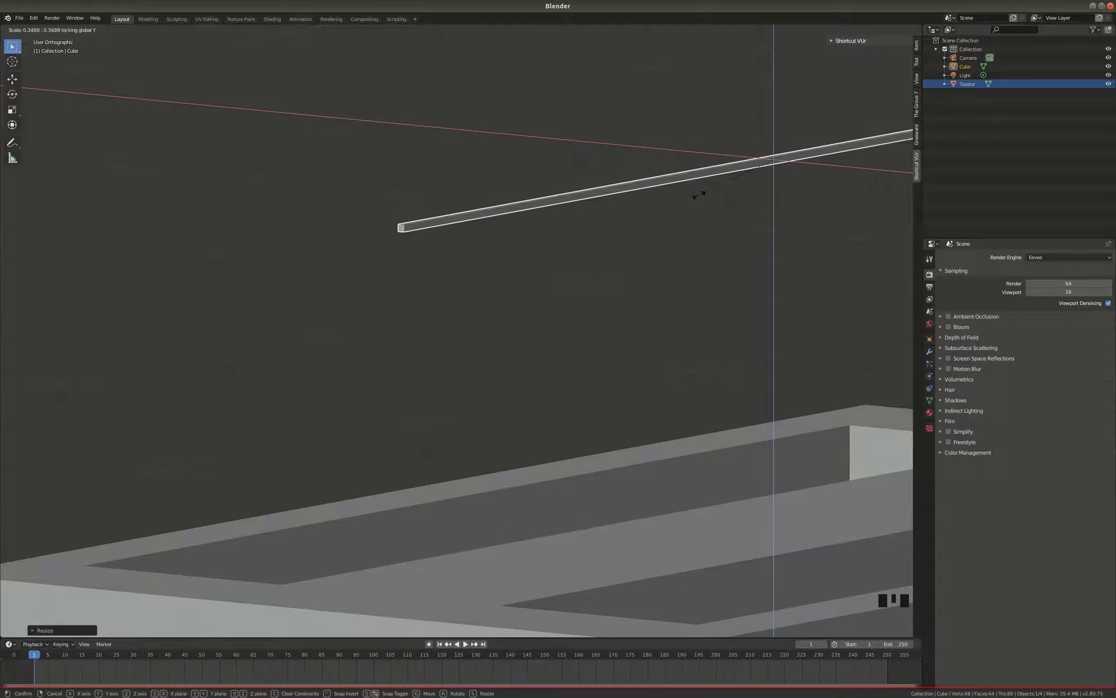
click(726, 193)
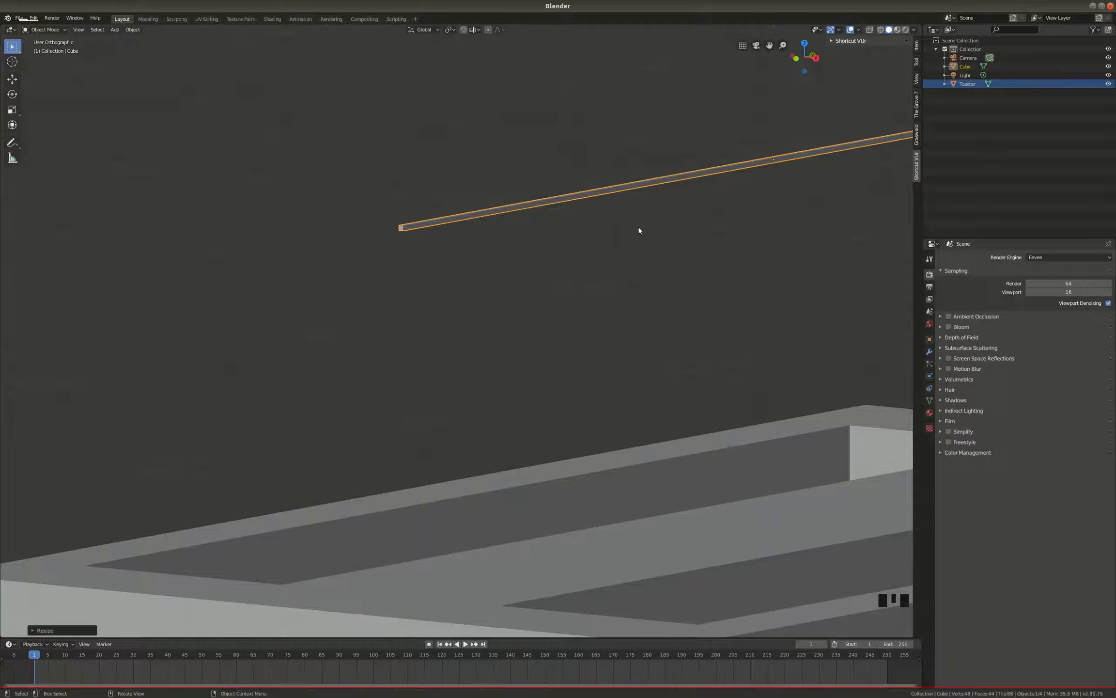
Rename the thin rod object as CoilWire.
scroll(374, 263, down, 6)
scroll(478, 262, up, 2)
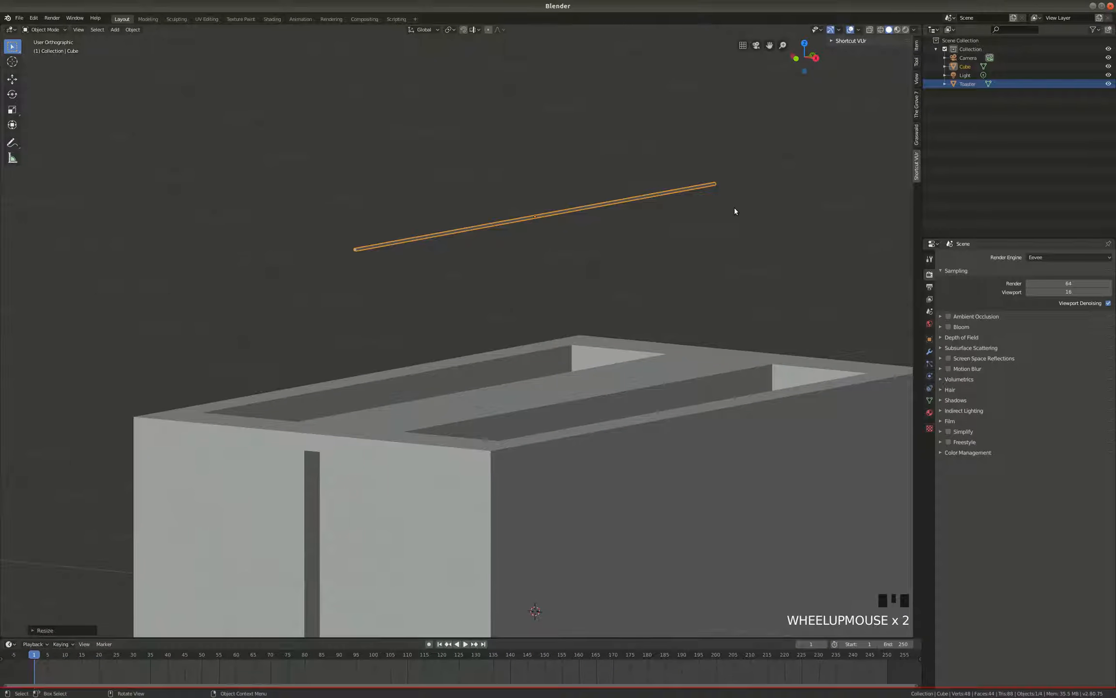
click(968, 67)
double_click(967, 68)
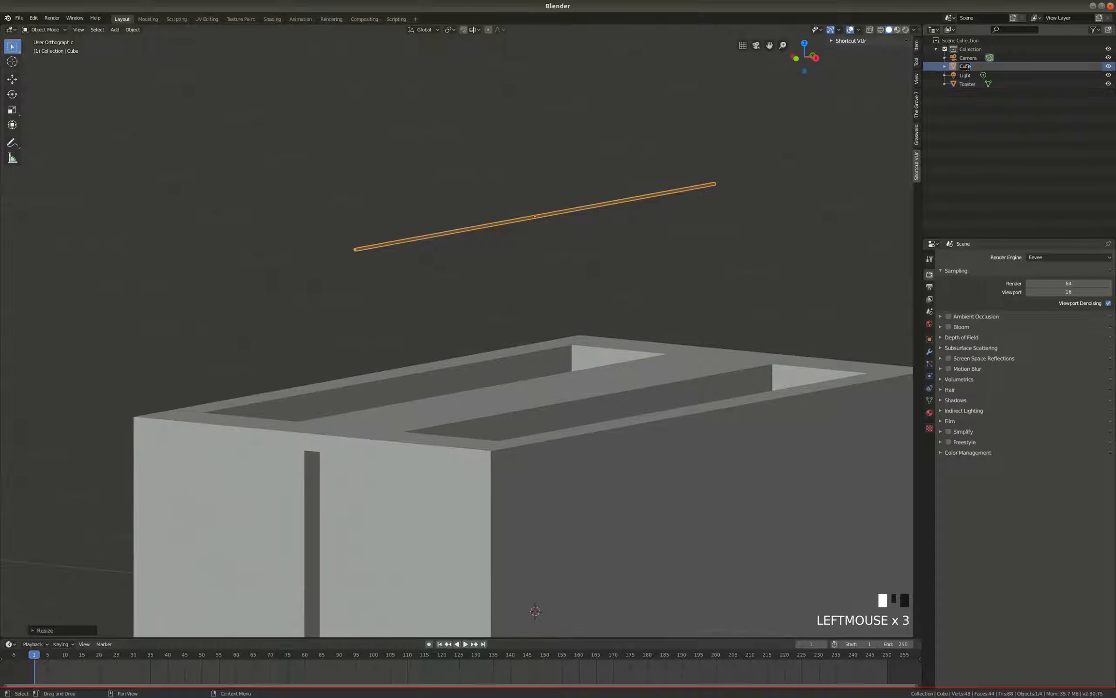
text(CoilWire)
key(Return)
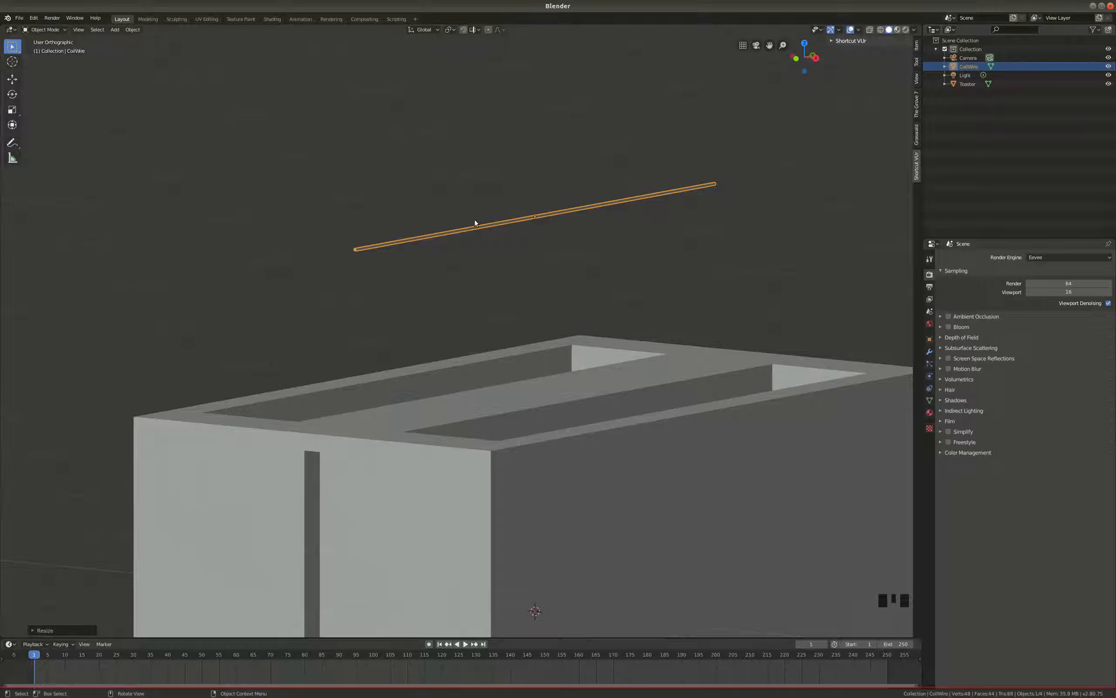
Enter Edit Mode on the wire and add 28 evenly spaced loop cuts along its length, without sliding them.
scroll(461, 244, up, 3)
key(Tab)
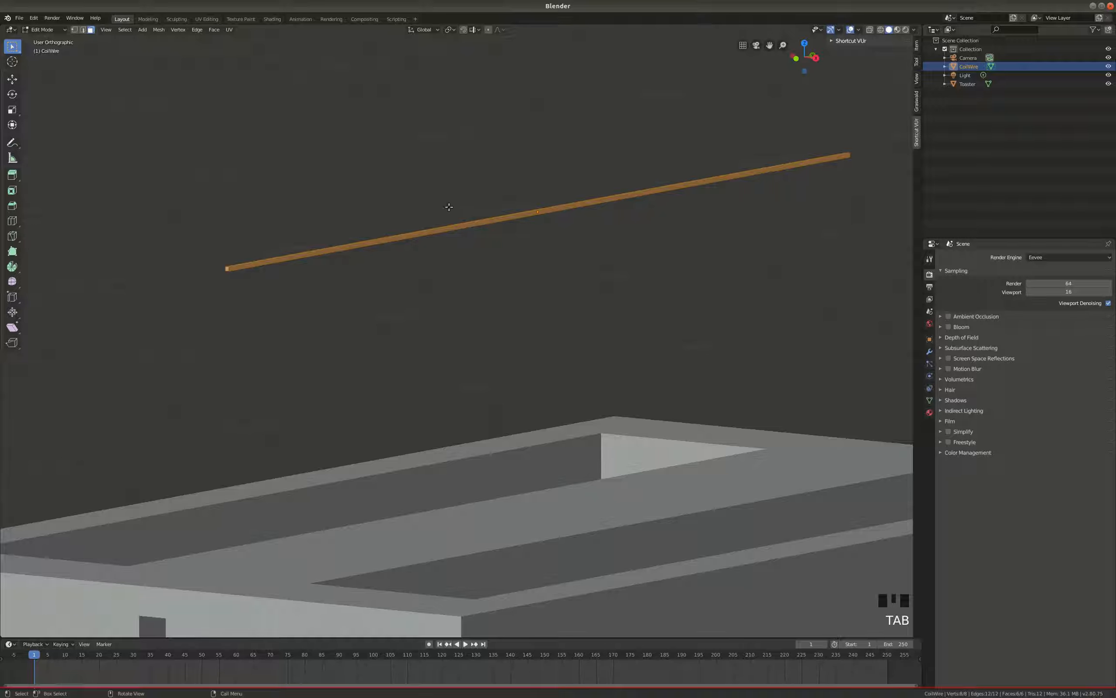
key(ctrl+r)
scroll(563, 211, up, 1)
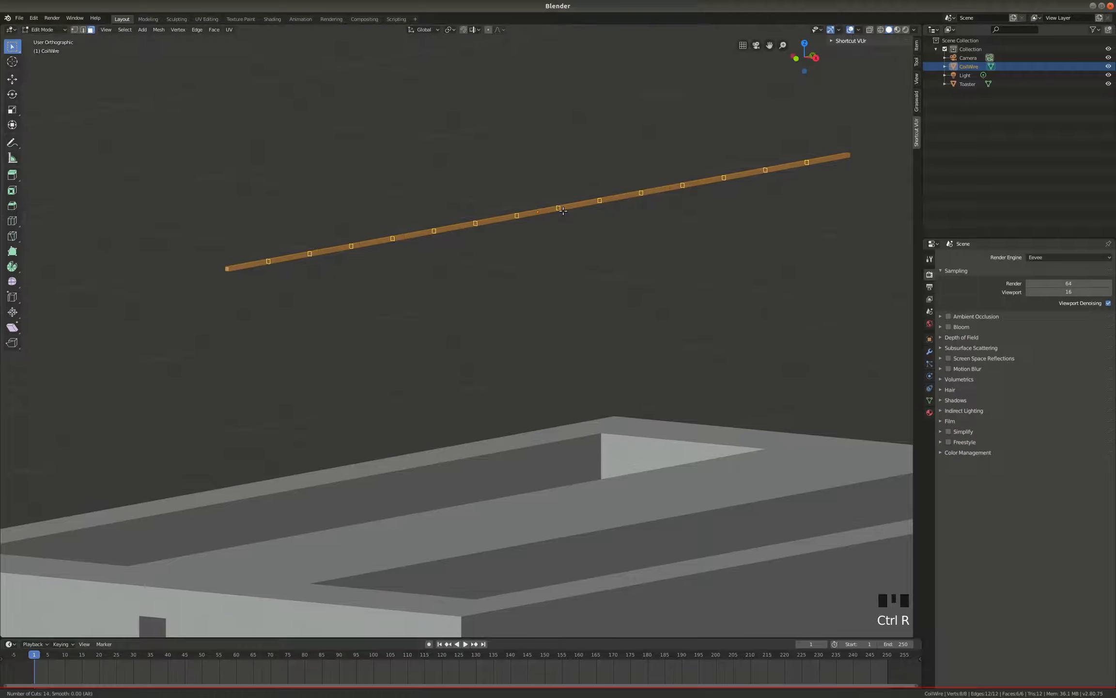
scroll(562, 210, up, 20)
scroll(563, 211, down, 2)
scroll(563, 211, down, 2)
click(562, 211)
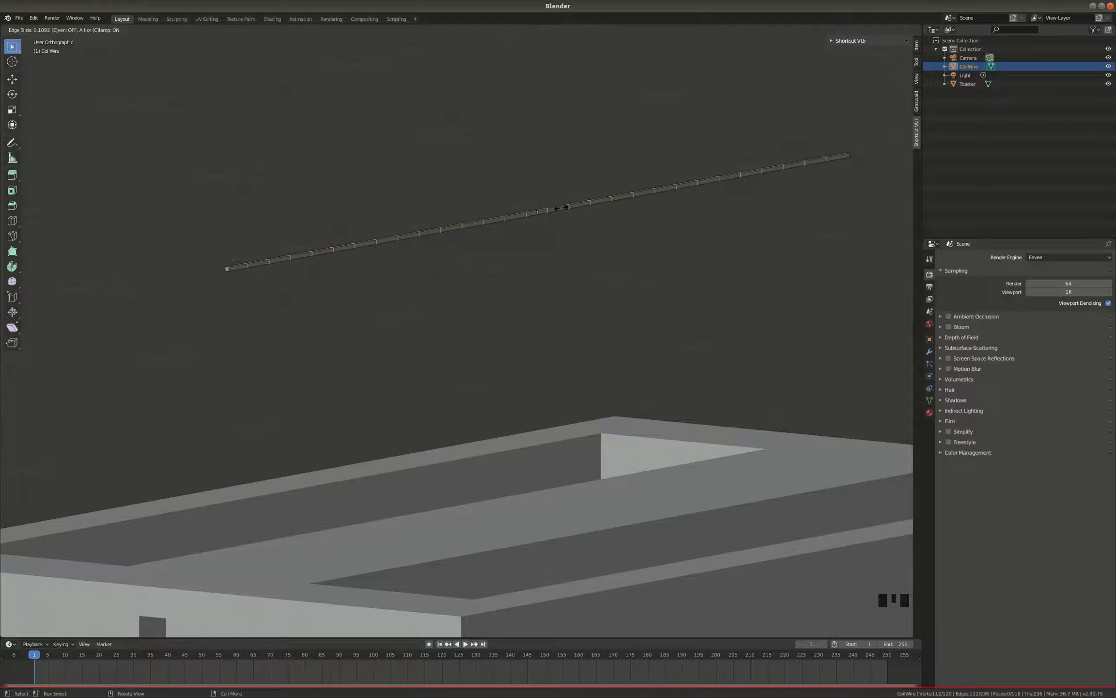
right_click(569, 207)
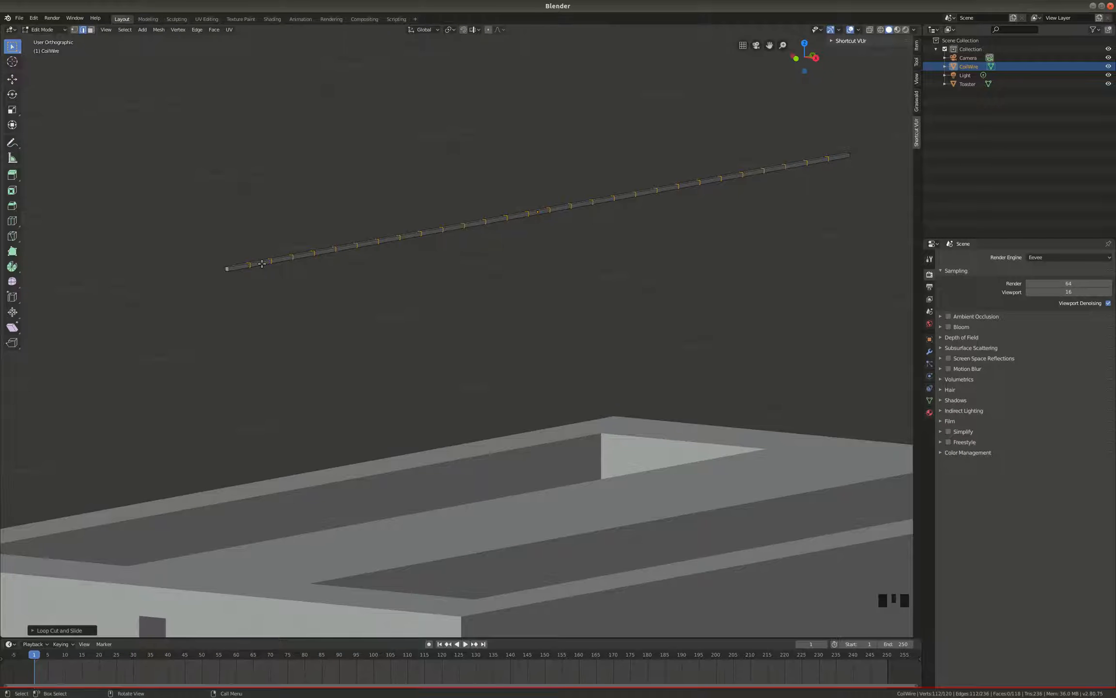
In right-side wireframe view, circle-deselect every second loop of the wire and include its far end in the selection.
key(KP_3)
key(z)
key(z)
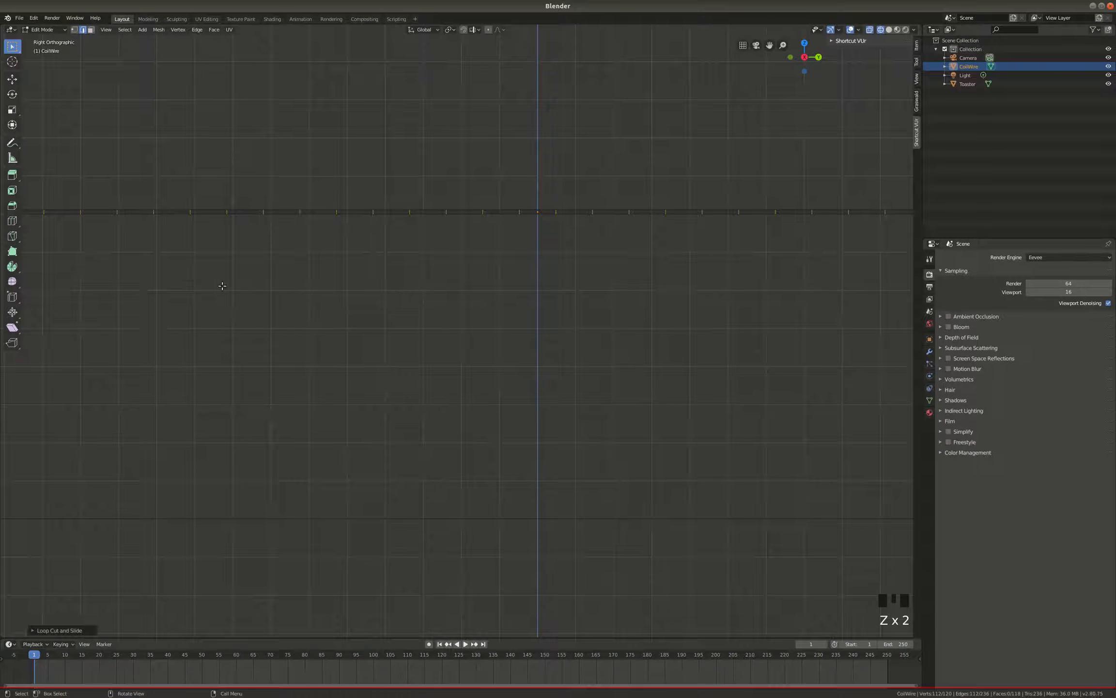
scroll(378, 305, down, 3)
key(c)
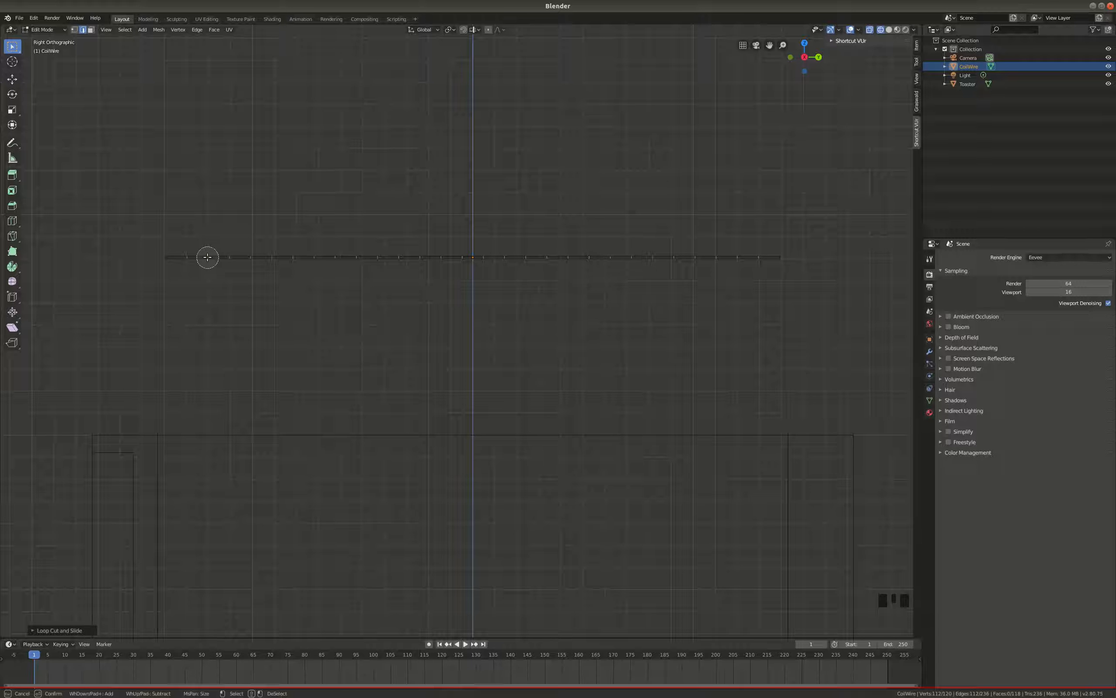
mouse_move(207, 256)
middle_down()
mouse_move(234, 276)
mouse_move(251, 254)
mouse_move(274, 277)
mouse_move(292, 259)
mouse_move(309, 286)
mouse_move(207, 244)
mouse_move(225, 250)
middle_up()
mouse_move(336, 257)
middle_down()
mouse_move(347, 279)
mouse_move(401, 291)
mouse_move(421, 257)
mouse_move(434, 272)
mouse_move(461, 257)
mouse_move(501, 272)
mouse_move(503, 257)
mouse_move(718, 257)
mouse_move(752, 275)
mouse_move(766, 253)
mouse_move(760, 259)
mouse_move(763, 240)
mouse_move(625, 219)
mouse_move(813, 267)
middle_up()
click(782, 258)
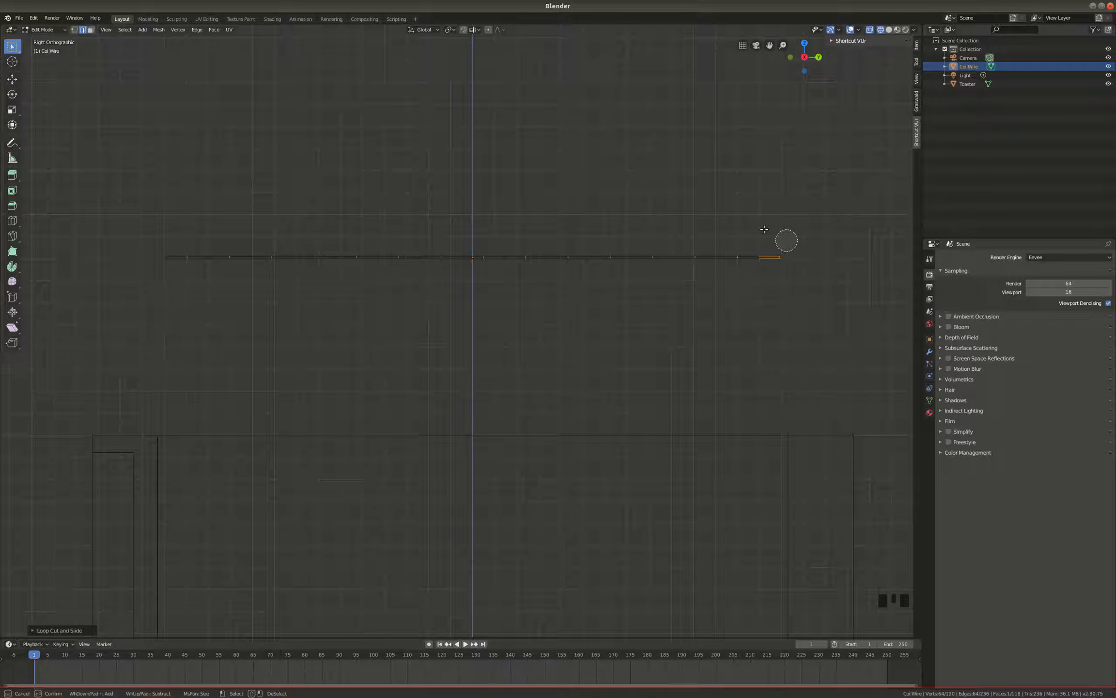
key(Escape)
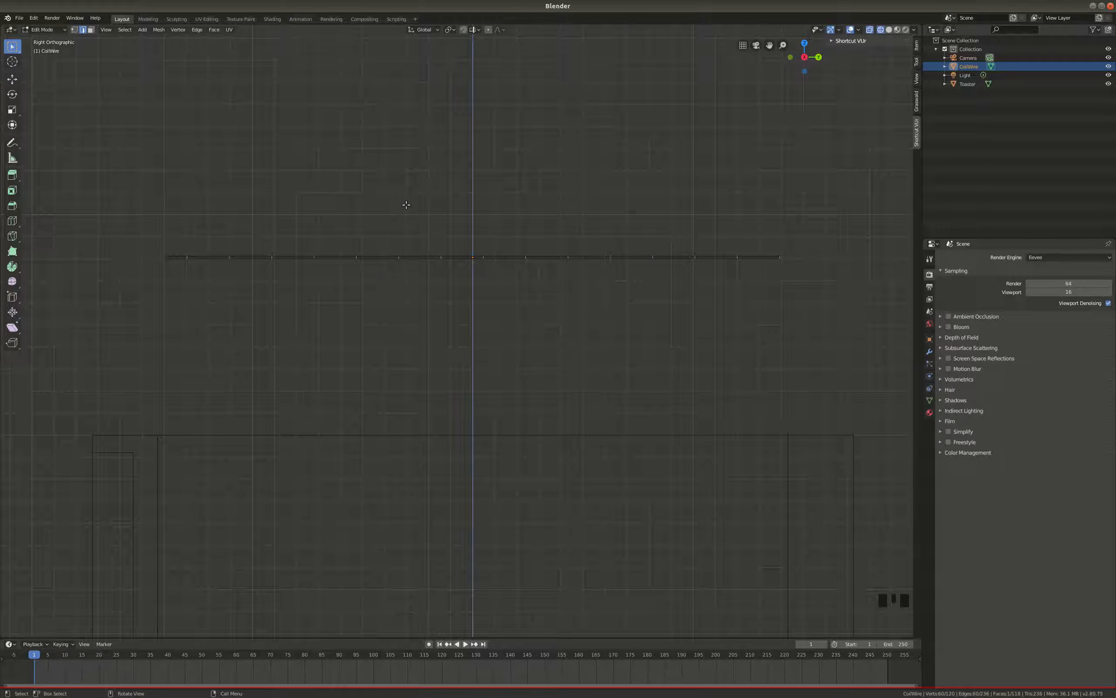
Move the selected loops down about 0.1 m along Z to form a zigzag, and return to Object Mode with solid shading.
key(g)
key(z)
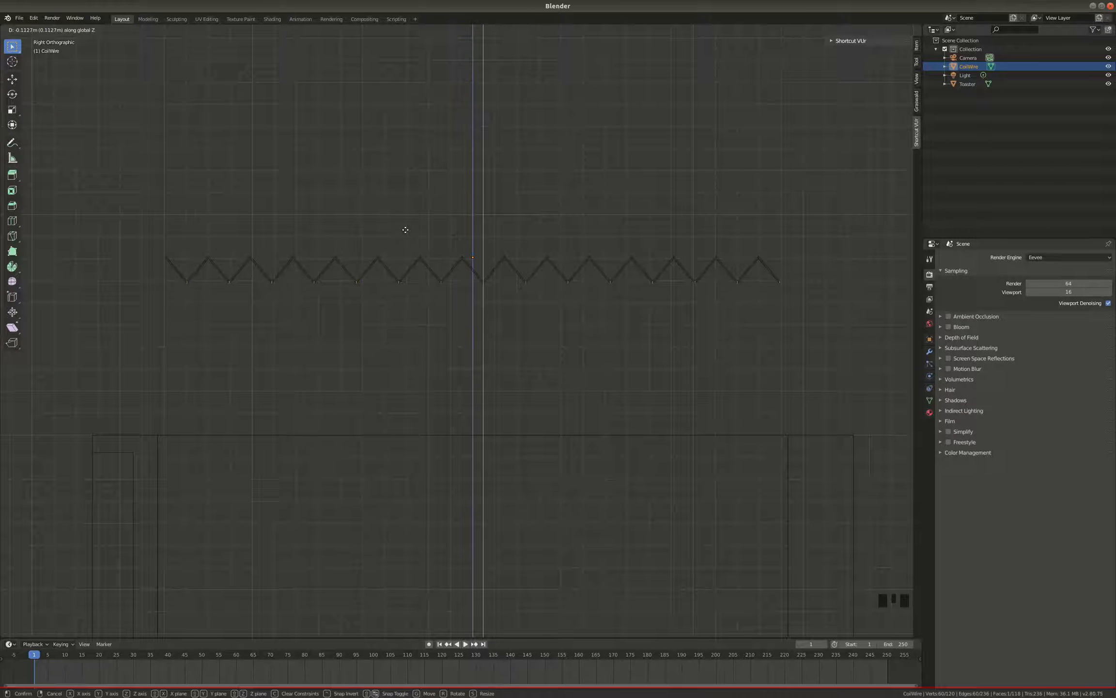
click(405, 233)
mouse_move(356, 224)
middle_down()
mouse_move(374, 242)
mouse_move(533, 274)
mouse_move(481, 274)
mouse_move(513, 267)
middle_up()
key(Tab)
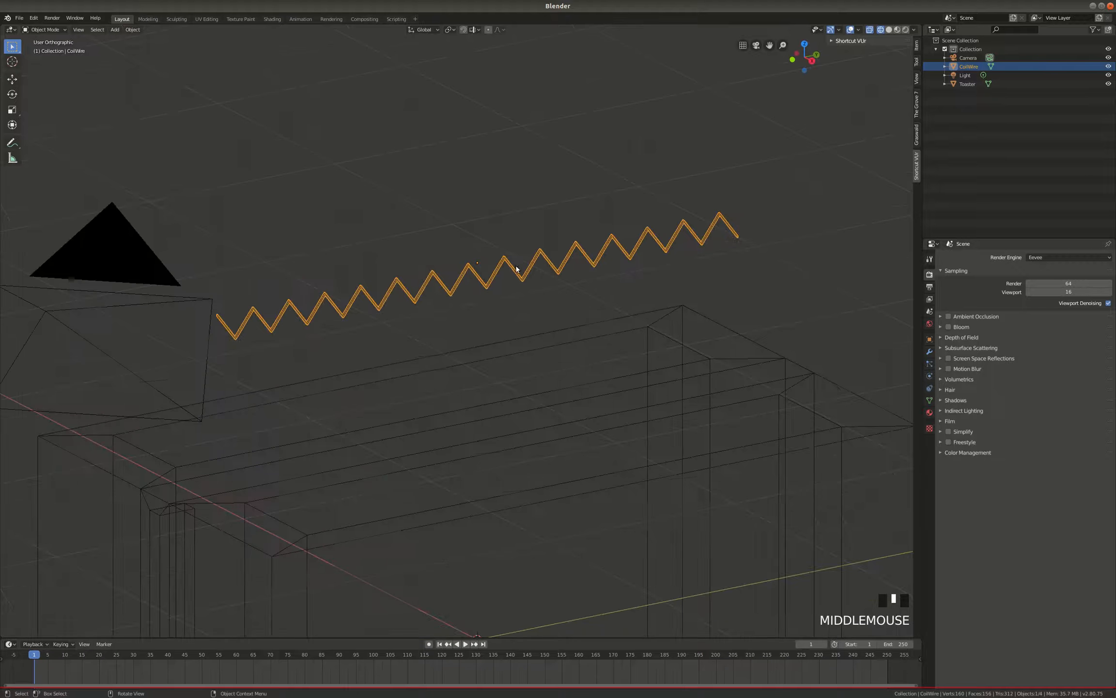
key(z)
middle_drag(447, 287, 406, 286)
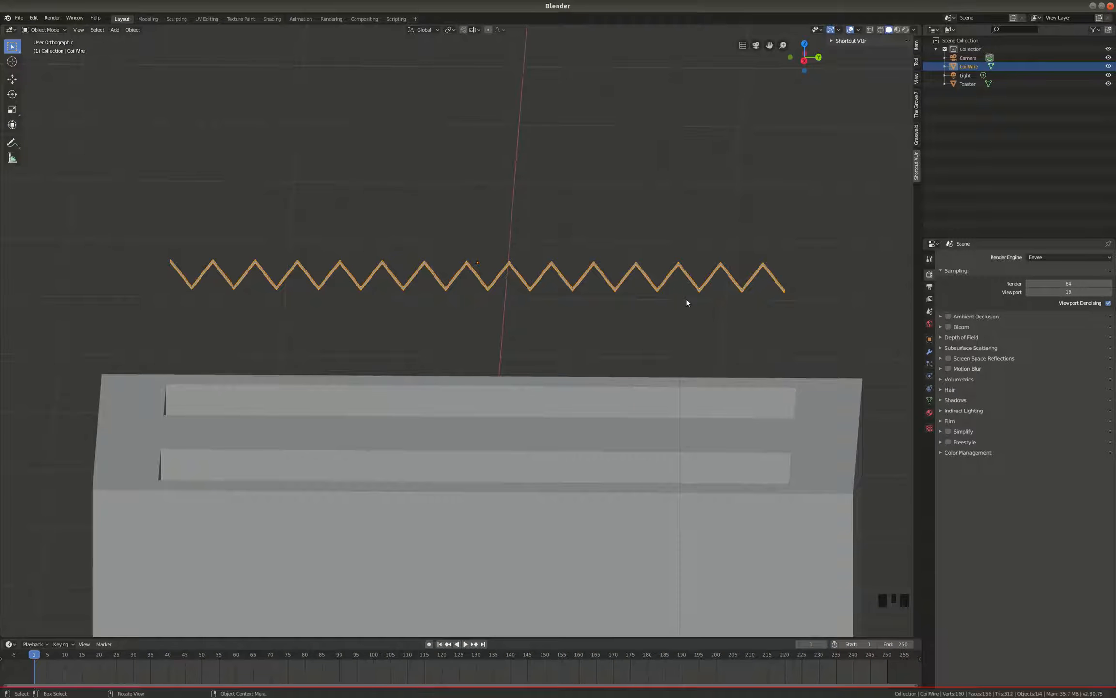
Add a Subdivision Surface modifier to the coil wire and set its viewport subdivisions to 2.
click(929, 351)
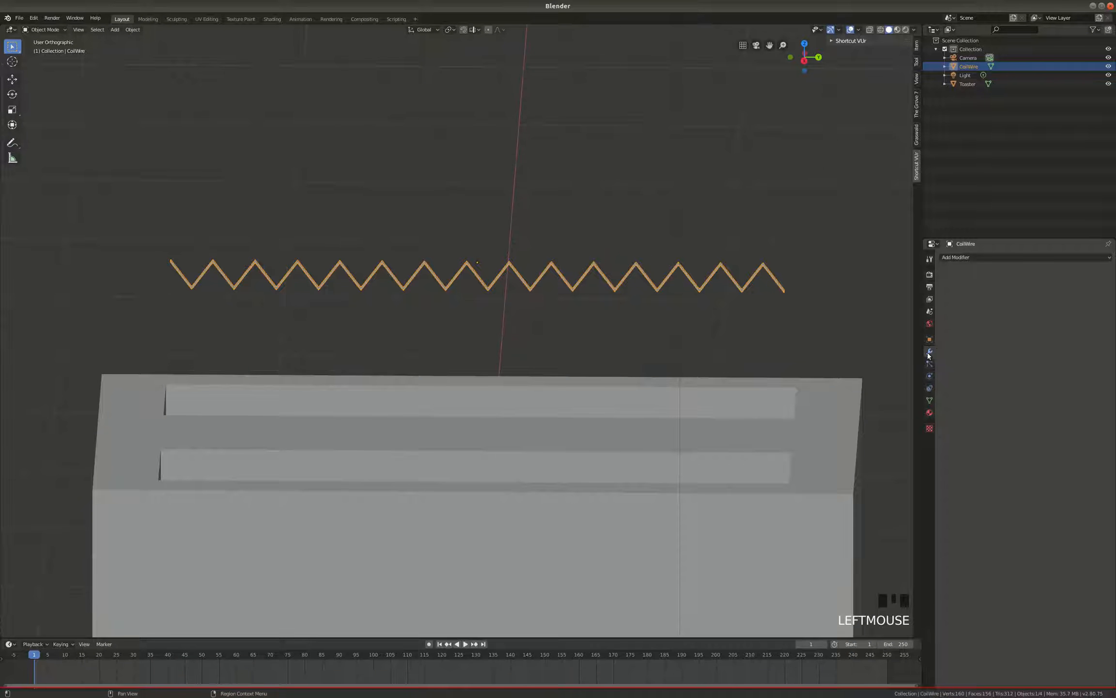
click(1077, 256)
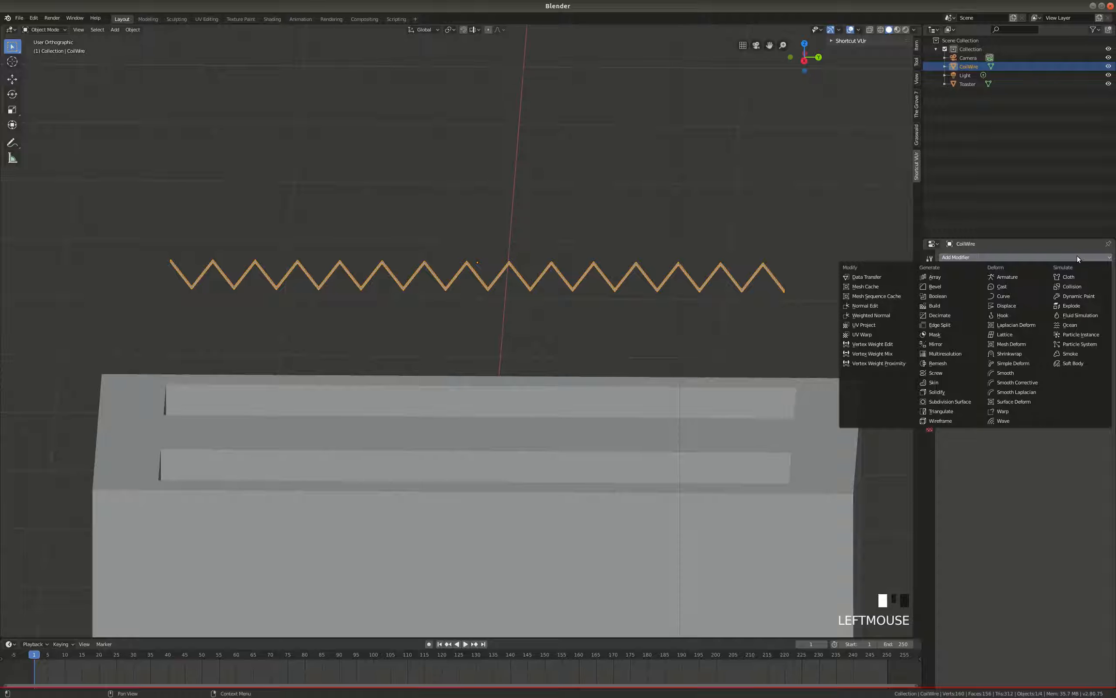
click(962, 400)
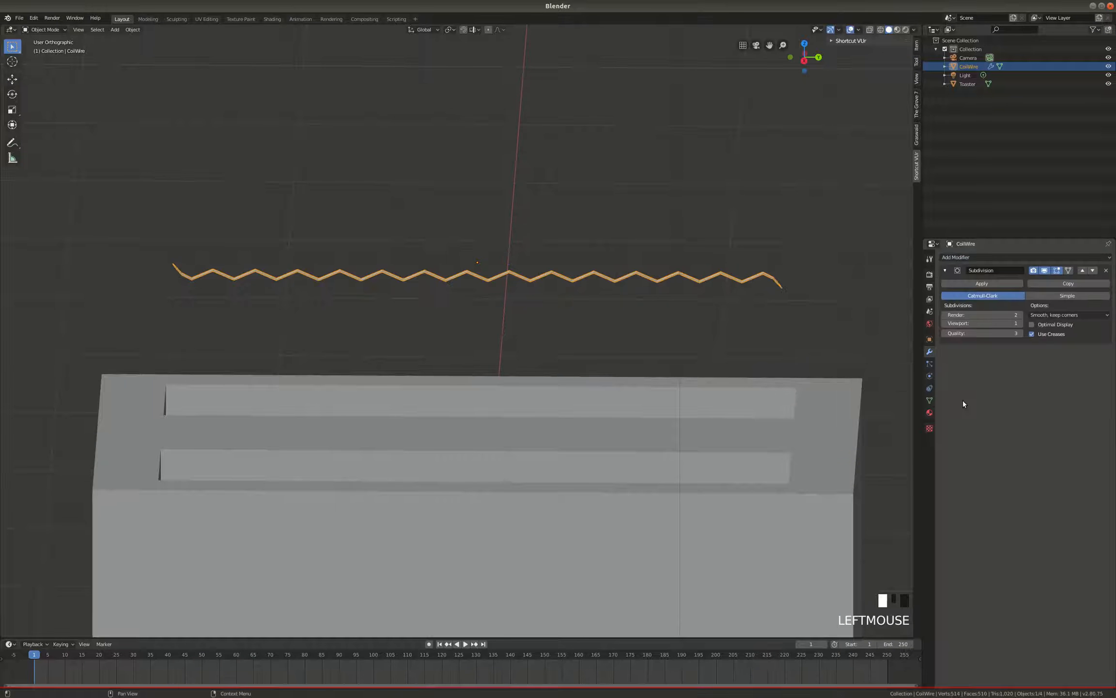
click(1021, 323)
middle_drag(528, 269, 556, 269)
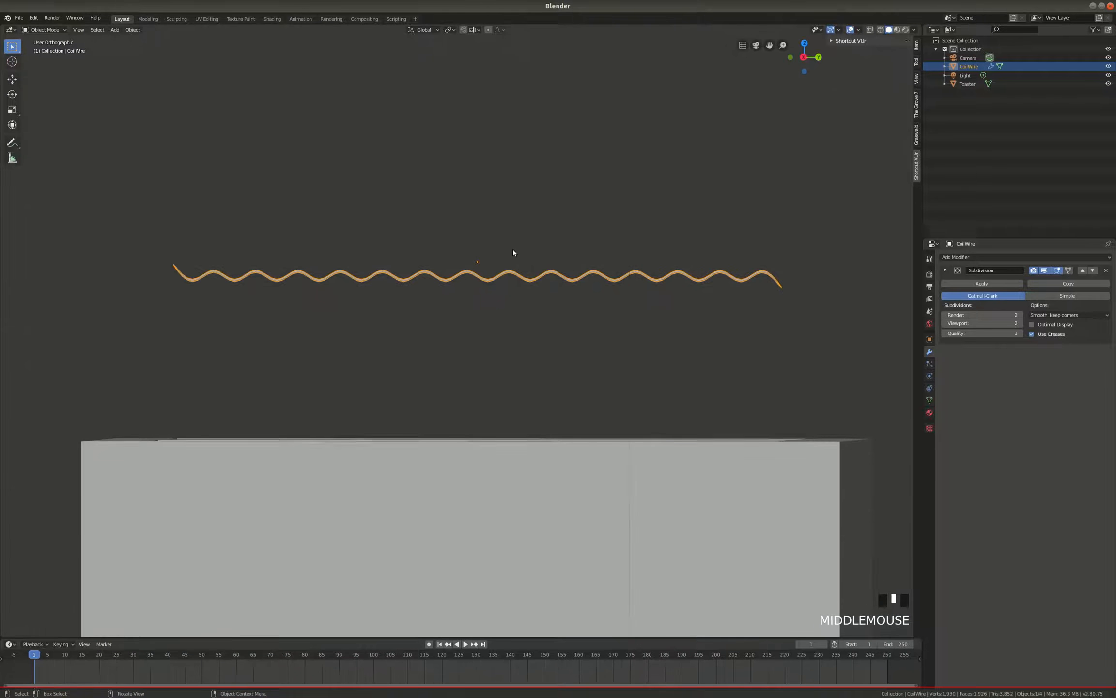
Add one loop cut to the wire's first segment in Edit Mode and slide it close to the upper starting end.
scroll(179, 277, up, 6)
key(Tab)
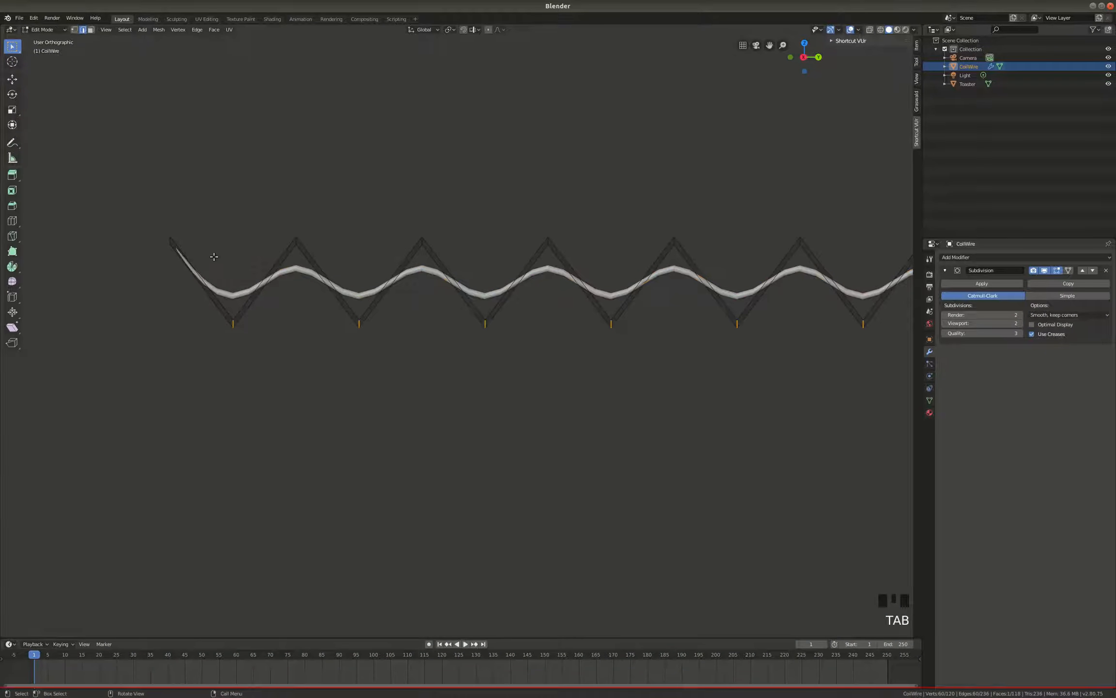
key(ctrl+r)
click(192, 270)
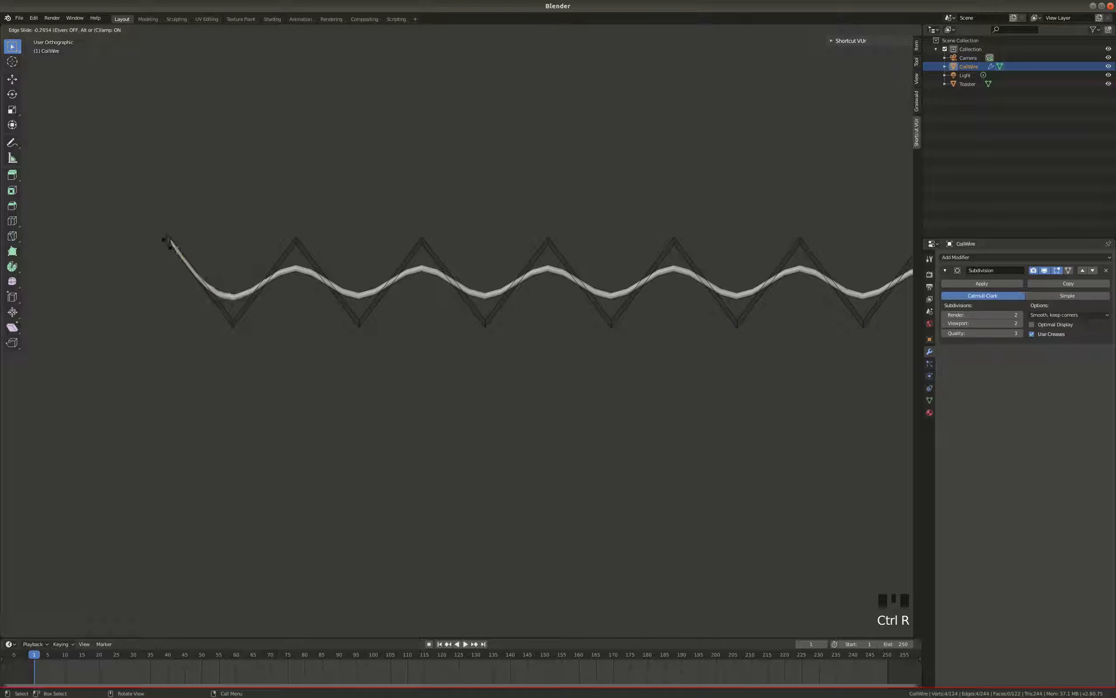
click(165, 238)
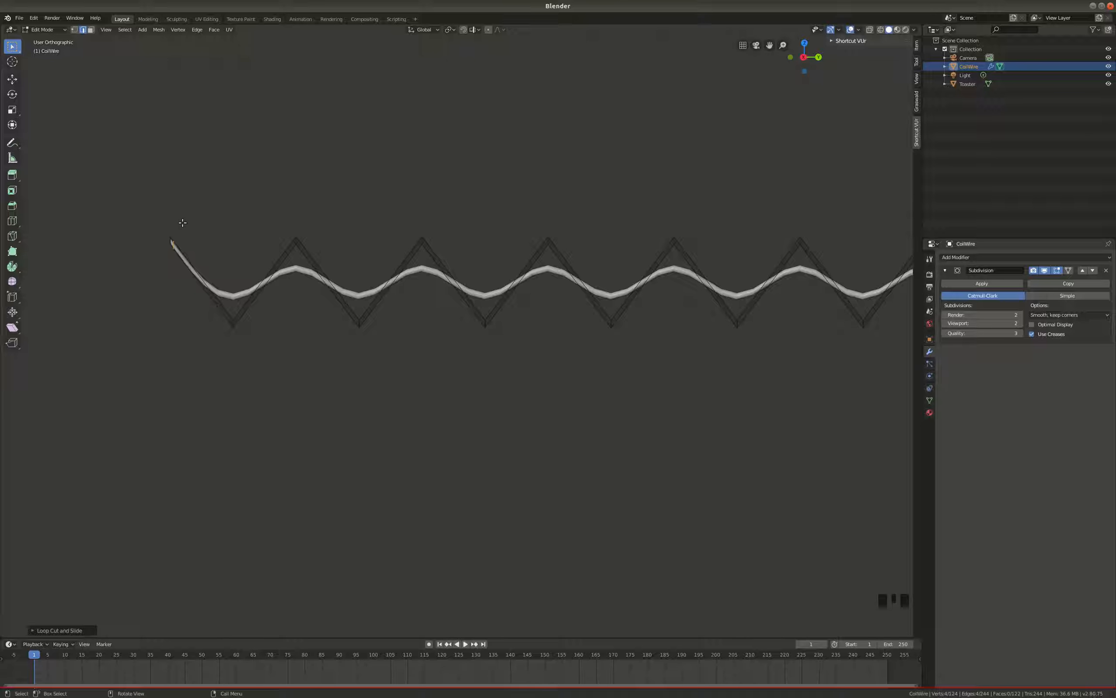
Circle-select the edges at the wire's upper starting end, rotate them slightly, and return to Object Mode.
key(c)
click(170, 241)
key(c)
middle_click(194, 271)
right_click(194, 204)
key(r)
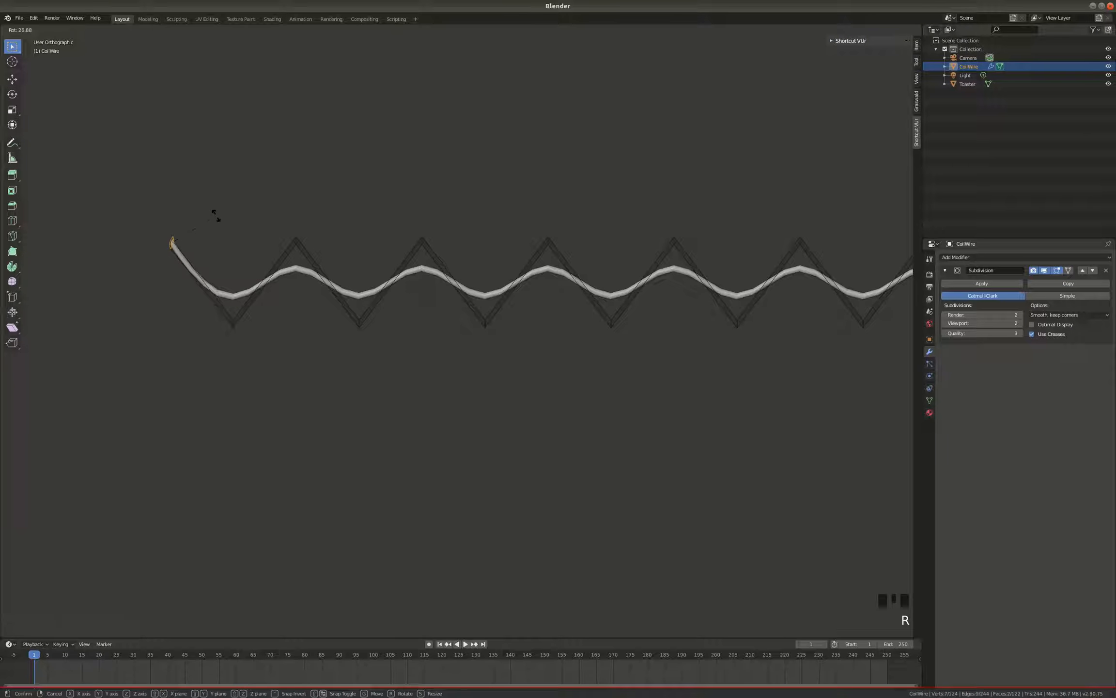
click(219, 224)
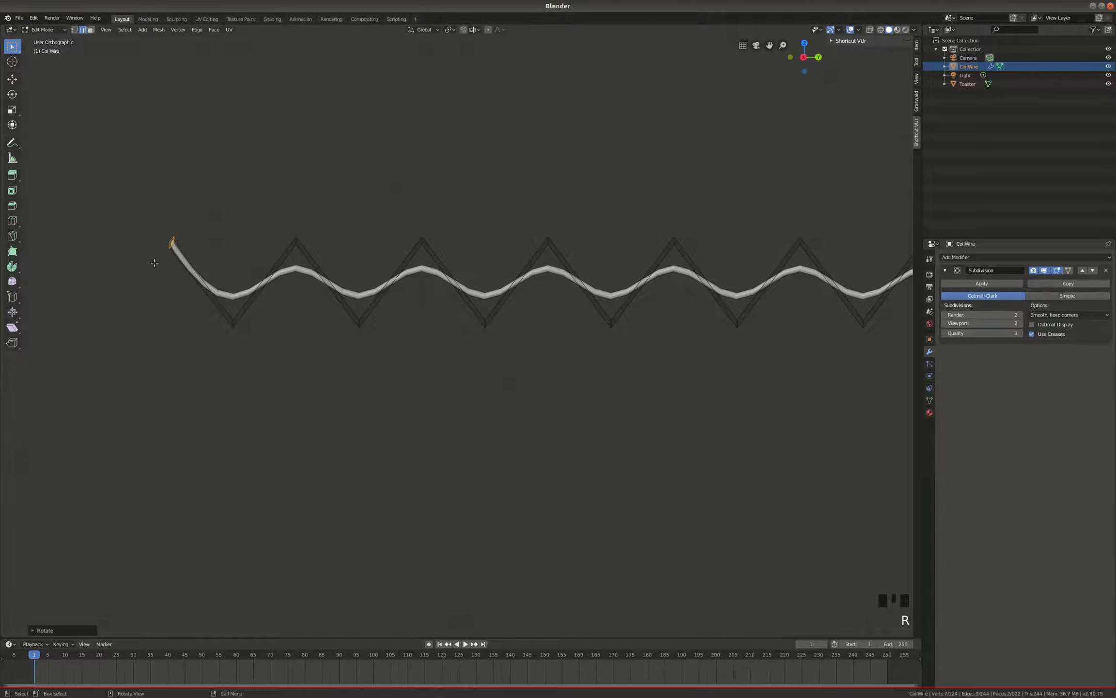
key(Tab)
scroll(139, 268, down, 7)
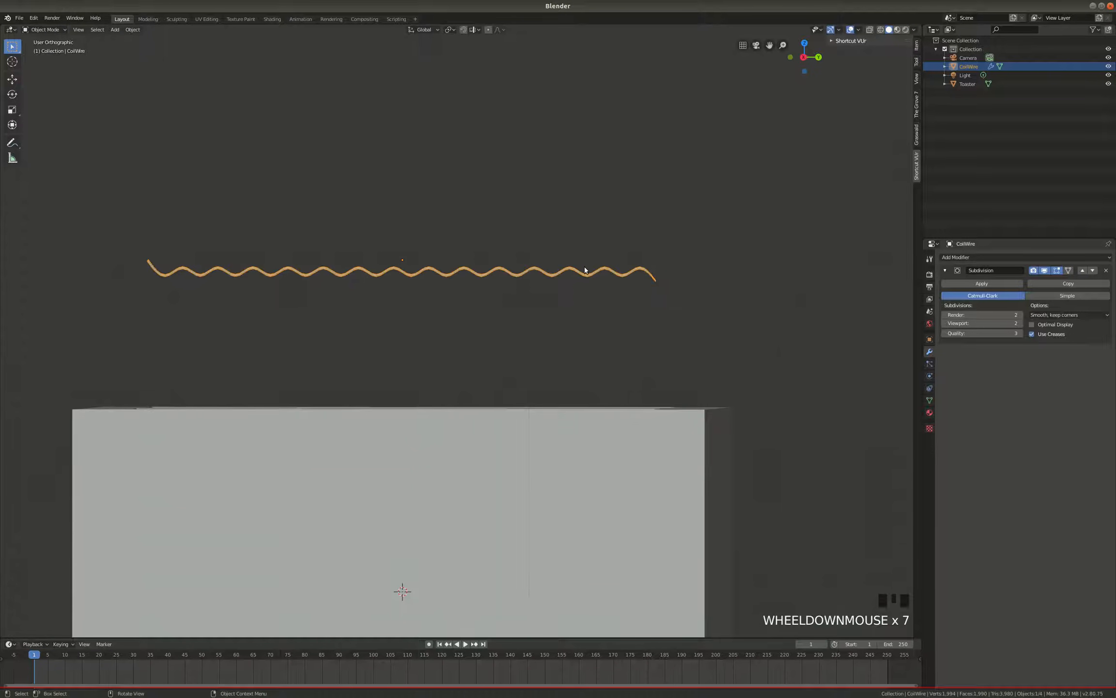
Add one loop cut to the wire's last segment in Edit Mode and slide it close to the lower far end.
scroll(687, 275, up, 9)
key(Tab)
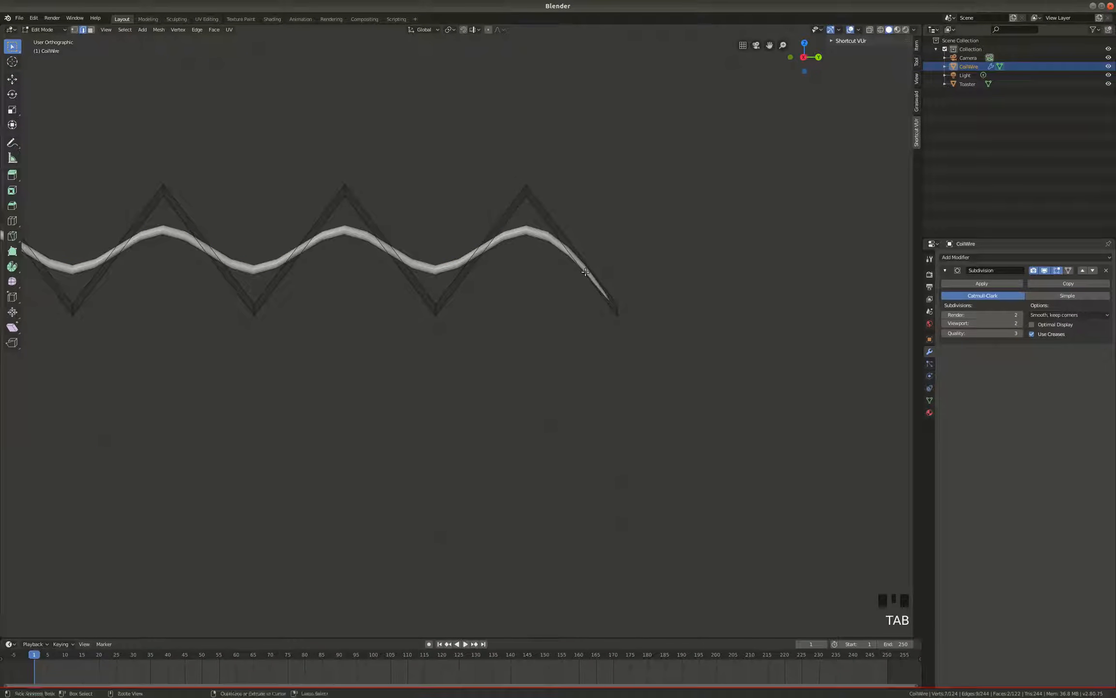
key(ctrl+r)
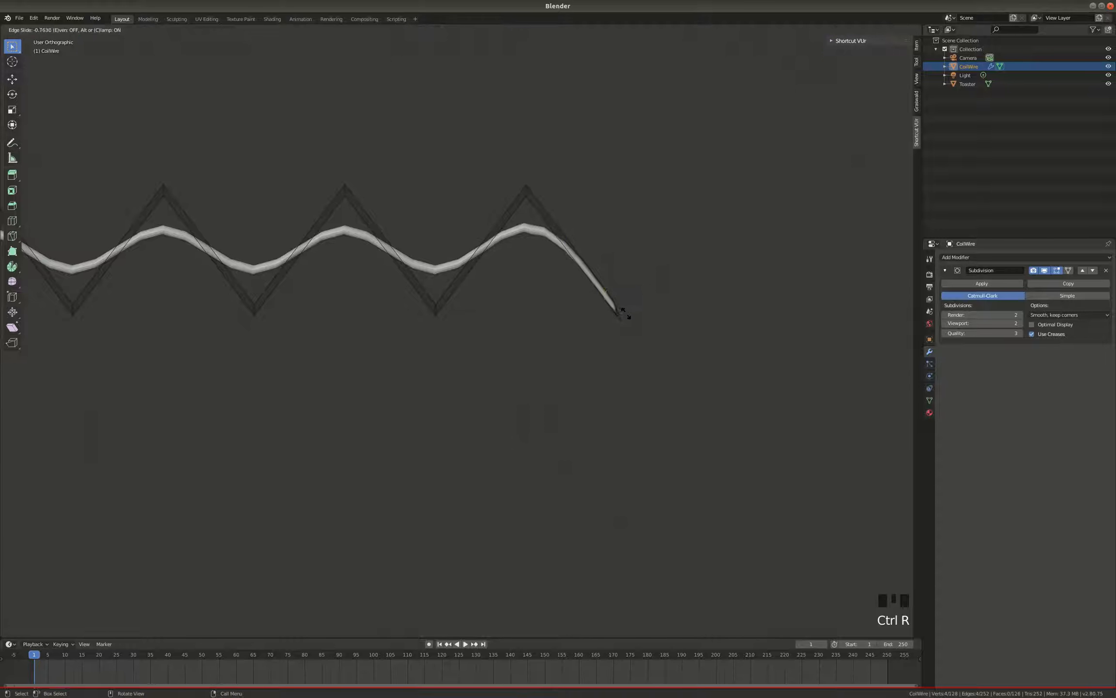
click(617, 301)
right_click(618, 301)
Circle-select the edges at the wire's lower far end, rotate them about 19 degrees in the right side view, and return to Object Mode.
key(a)
key(alt+a)
key(c)
drag(611, 294, 633, 312)
right_click(632, 313)
middle_drag(592, 265, 579, 264)
key(c)
right_click(601, 248)
key(KP_3)
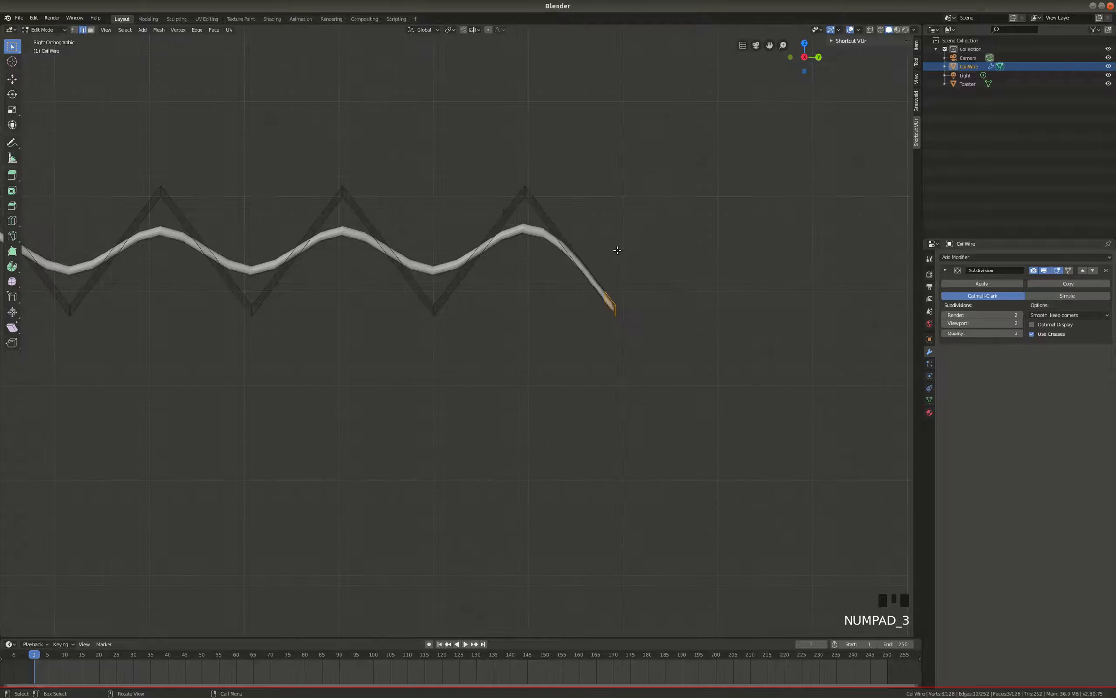
key(r)
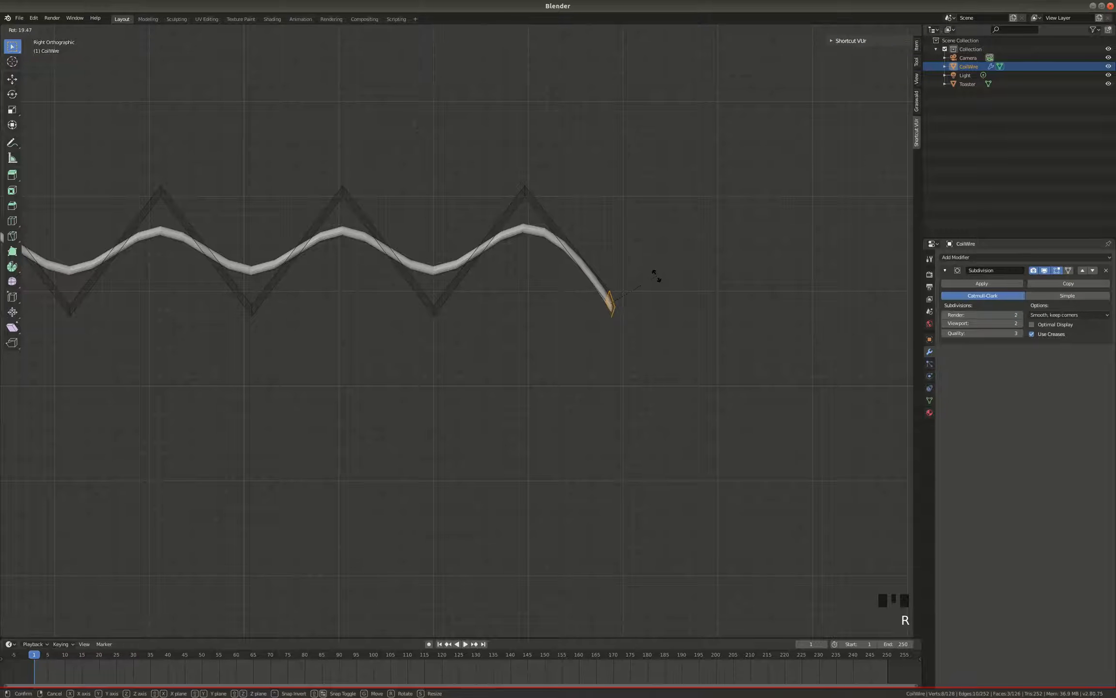
click(654, 280)
key(Tab)
scroll(702, 314, down, 11)
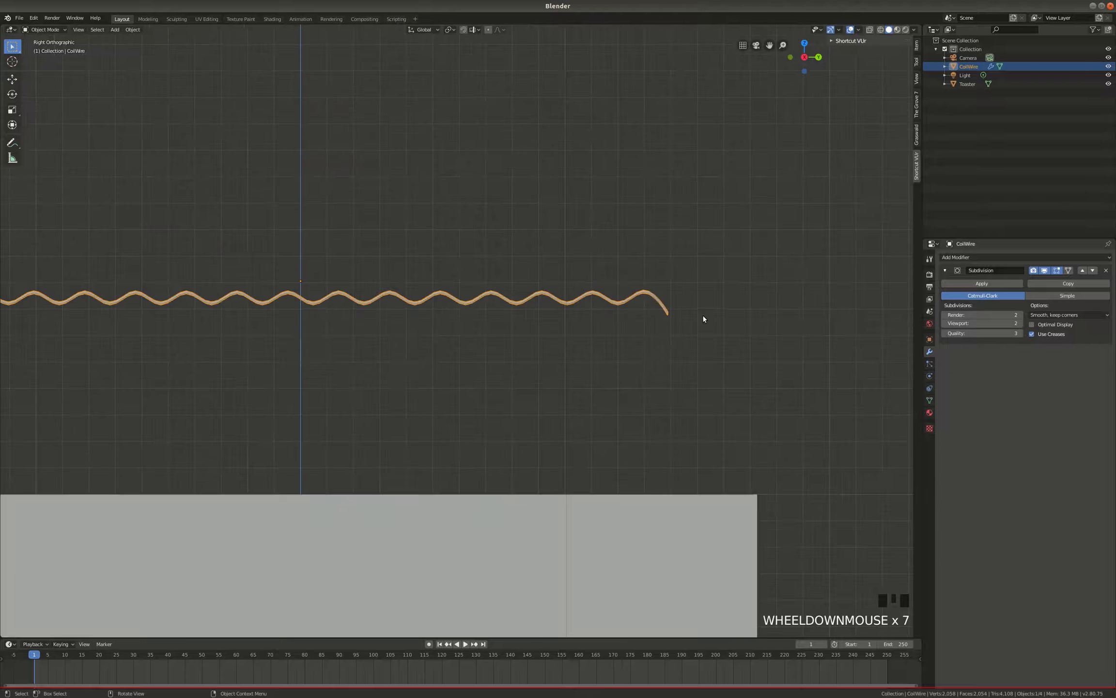
Move the coil wire along negative X until it is above the outer side of the first bread slot.
middle_drag(702, 313, 602, 290)
key(g)
key(x)
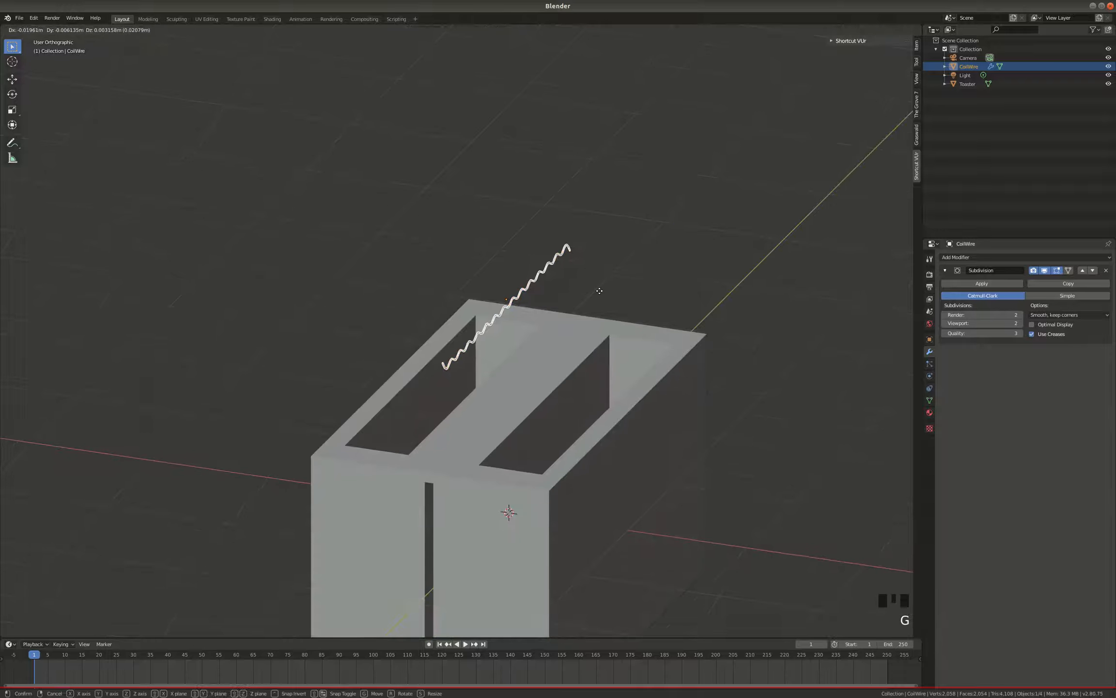
click(509, 284)
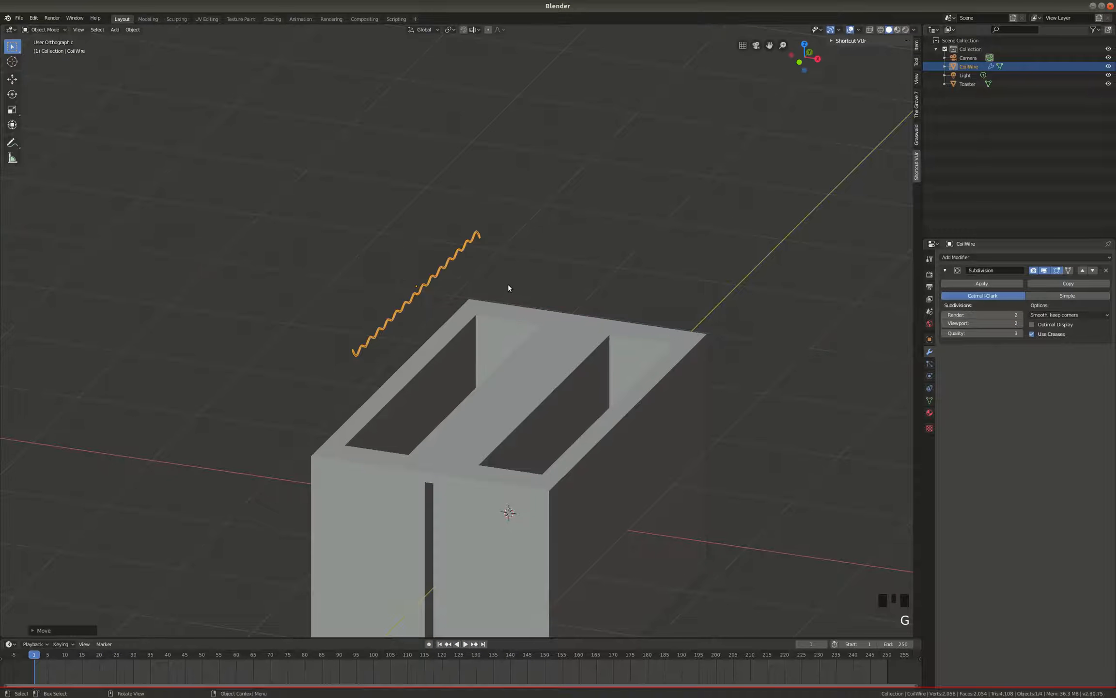
Nudge the coil wire about 0.03 m along negative X to align it with the slot's outer wall.
key(KP_7)
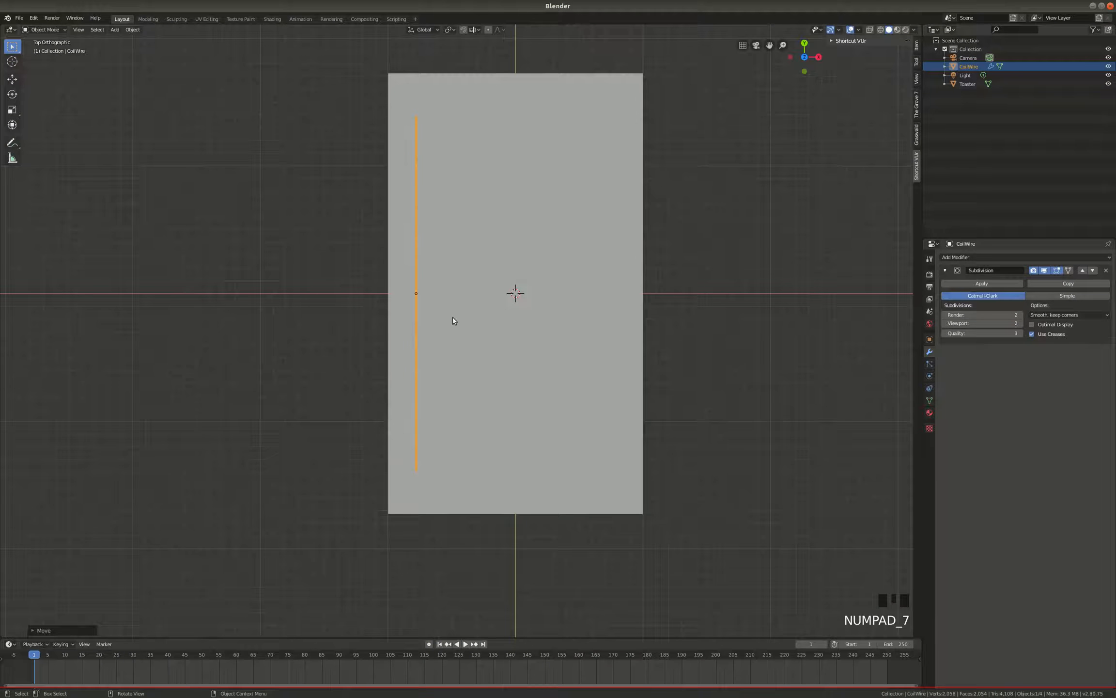
key(KP_2)
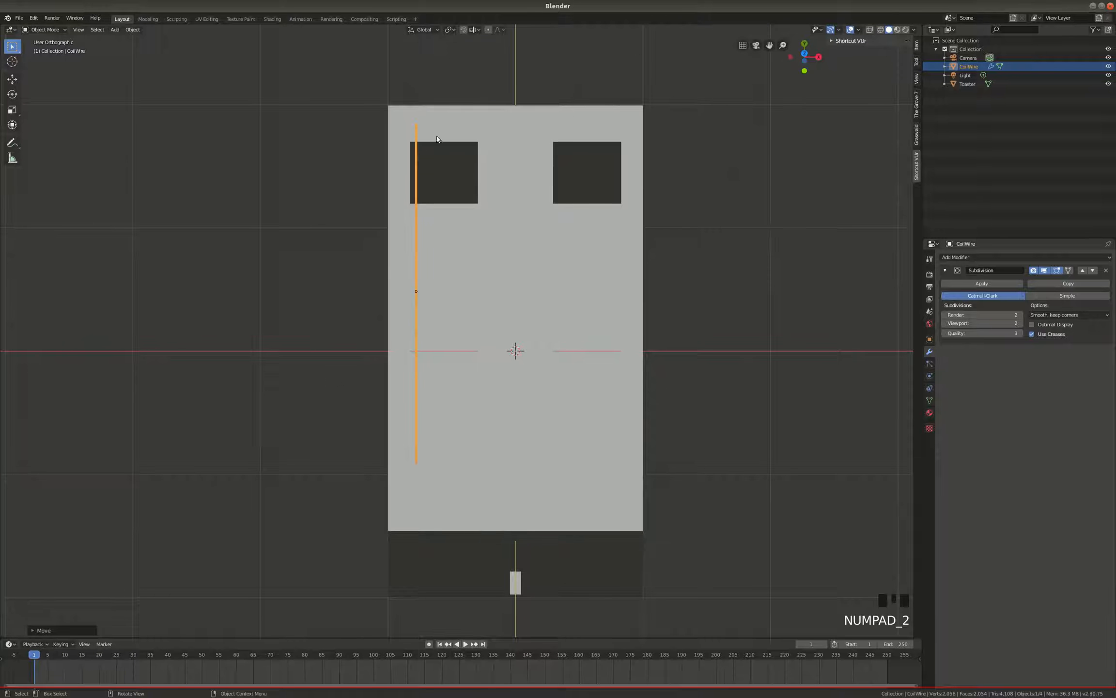
key(g)
key(x)
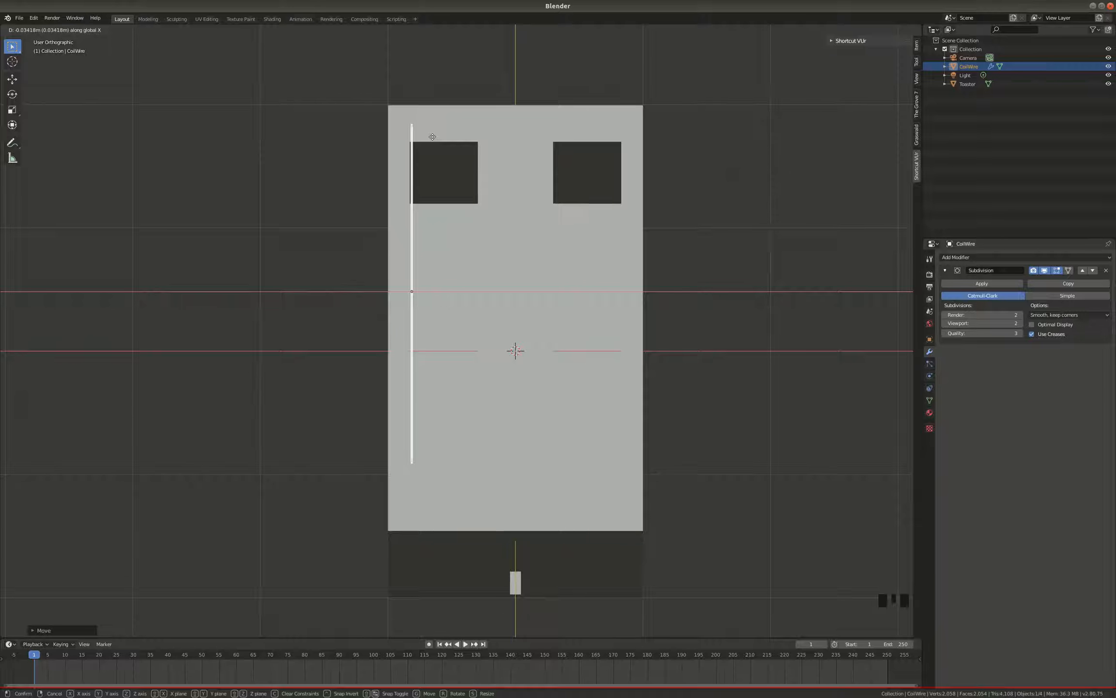
click(433, 139)
Lower the coil wire about 0.88 m along Z into the bread slot using wireframe shading, and return to solid shading.
key(KP_3)
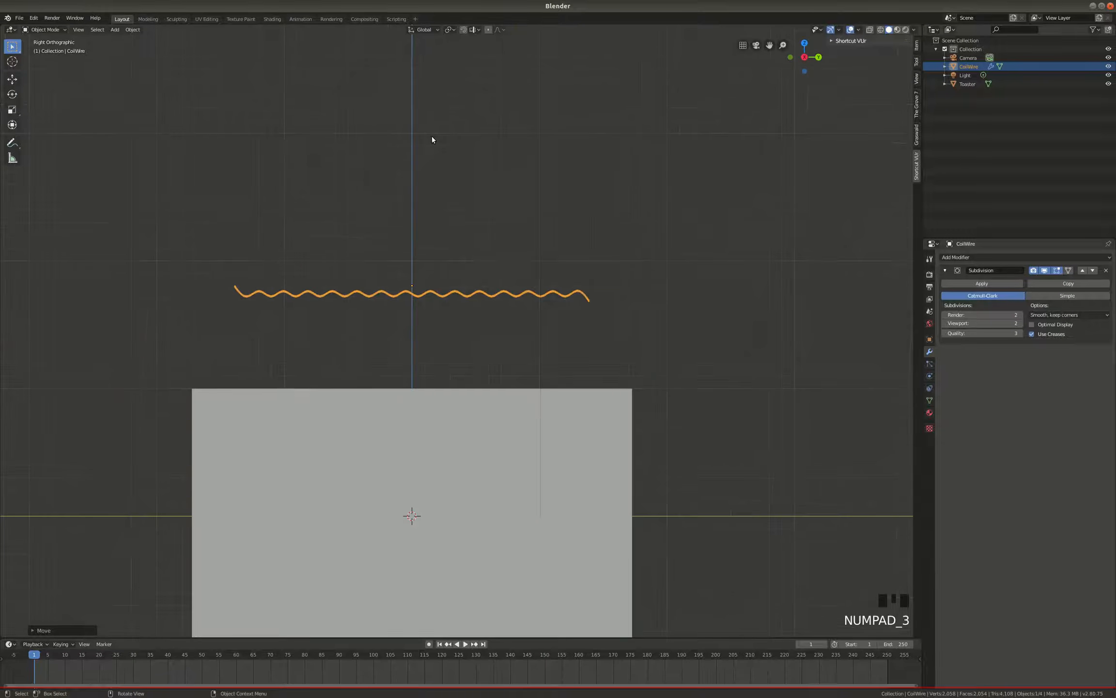
key(z)
key(z)
key(g)
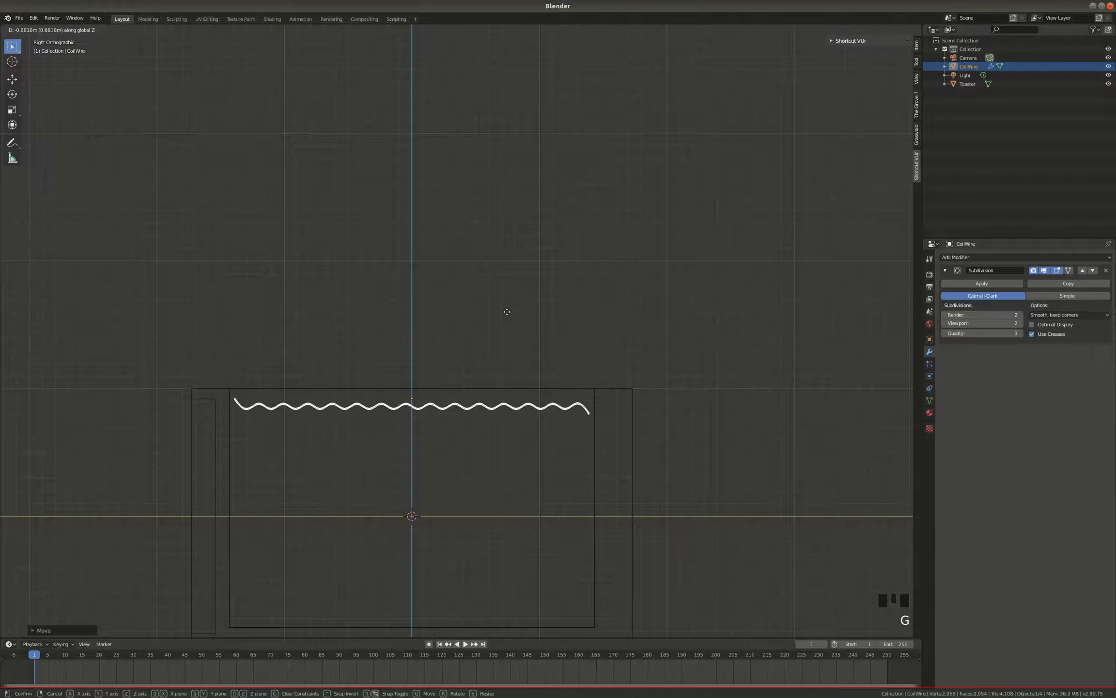
click(506, 312)
middle_click(390, 277)
middle_drag(390, 277, 501, 309)
key(z)
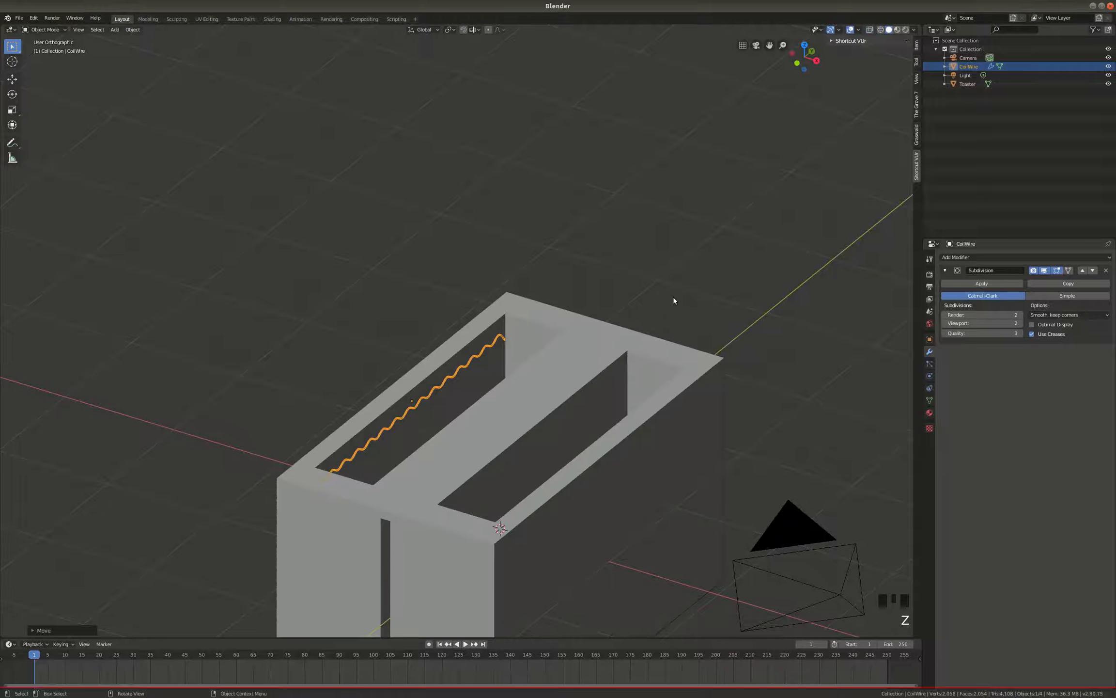
mouse_move(592, 315)
middle_down()
mouse_move(560, 346)
mouse_move(590, 352)
mouse_move(648, 319)
mouse_move(577, 333)
mouse_move(593, 326)
mouse_move(604, 340)
middle_up()
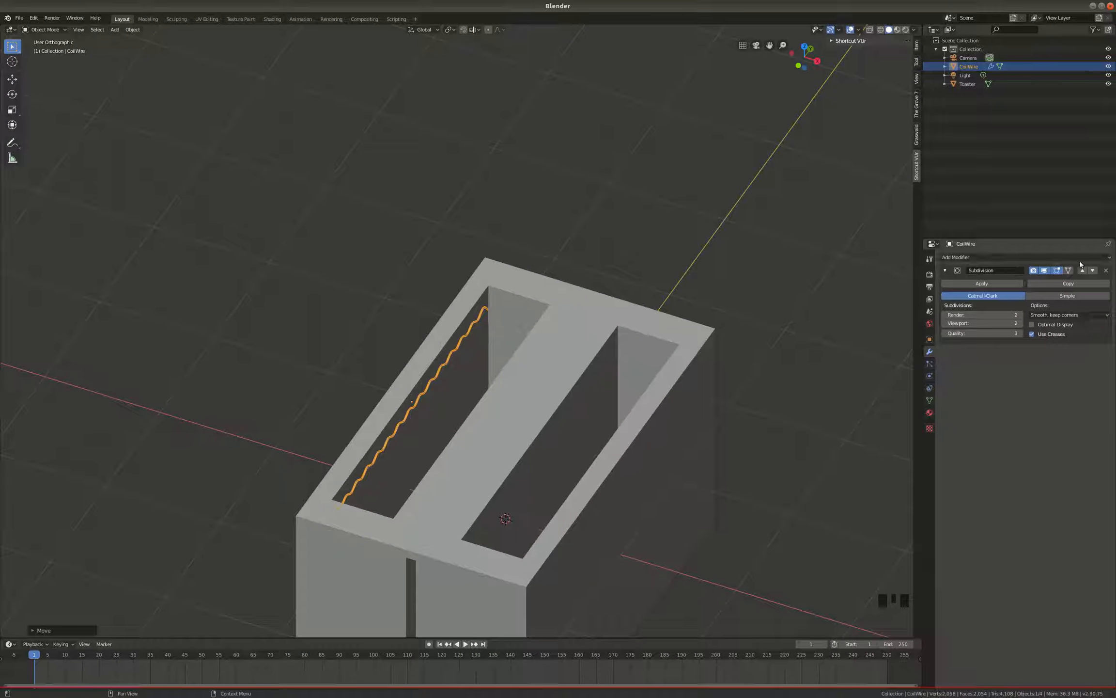
Add an Array modifier to the coil wire.
click(1101, 258)
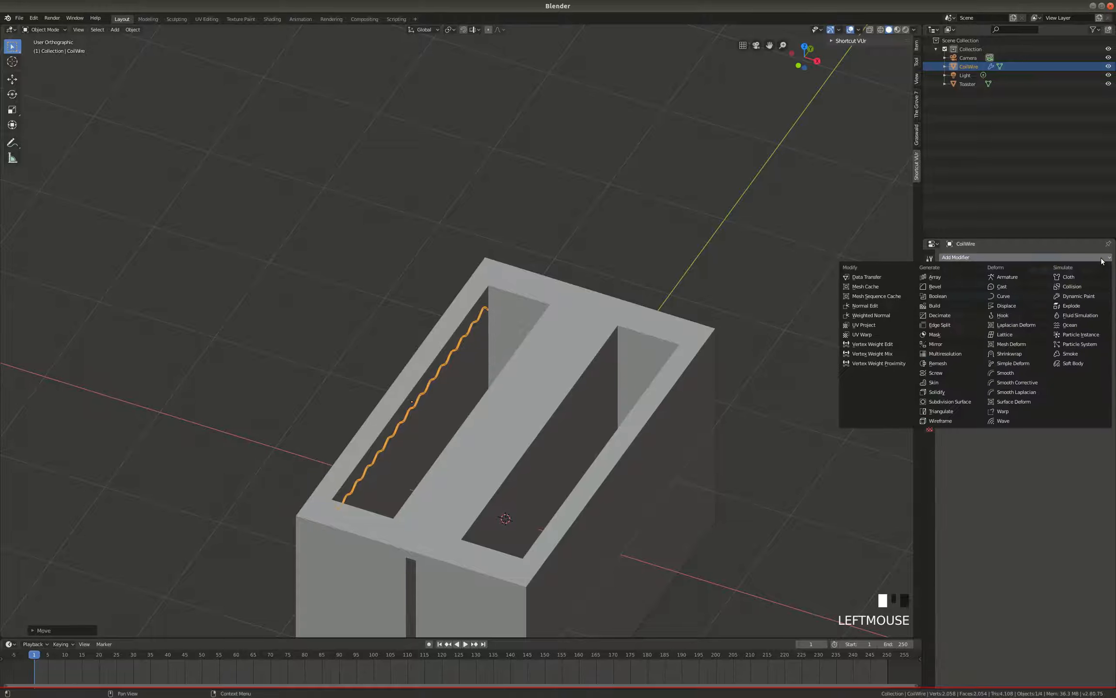
click(936, 277)
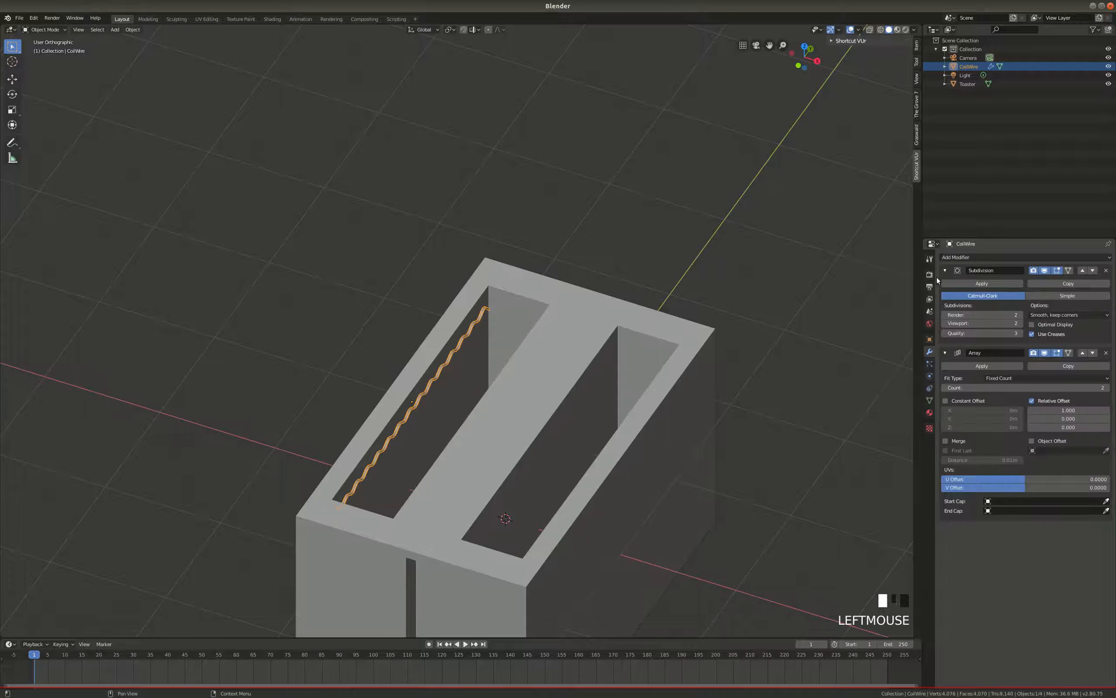
middle_drag(560, 276, 537, 275)
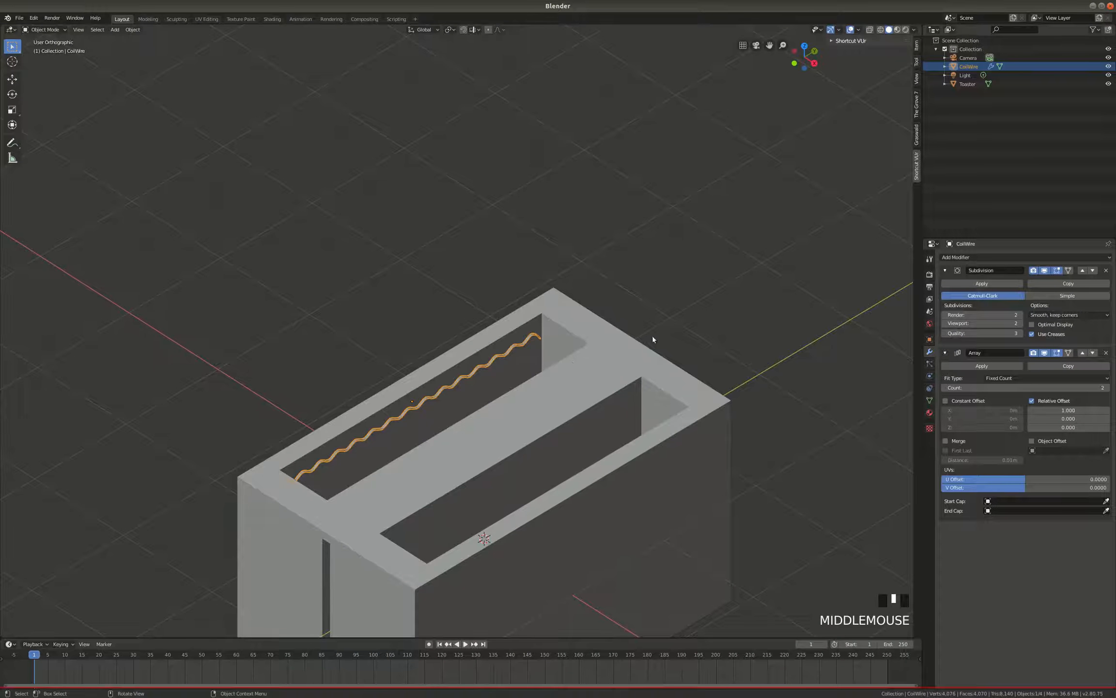
Examine the coil wire and its array copy up close in wireframe shading.
key(z)
middle_drag(496, 355, 284, 388)
scroll(264, 409, up, 4)
scroll(371, 379, down, 8)
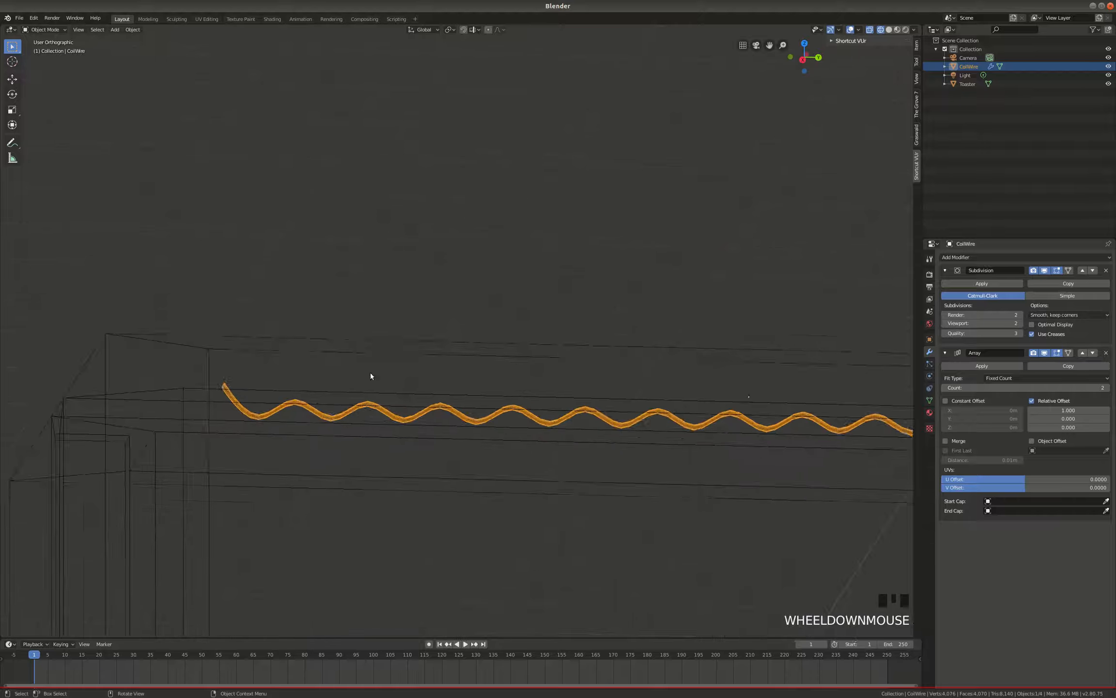
middle_drag(406, 368, 466, 377)
scroll(466, 373, up, 12)
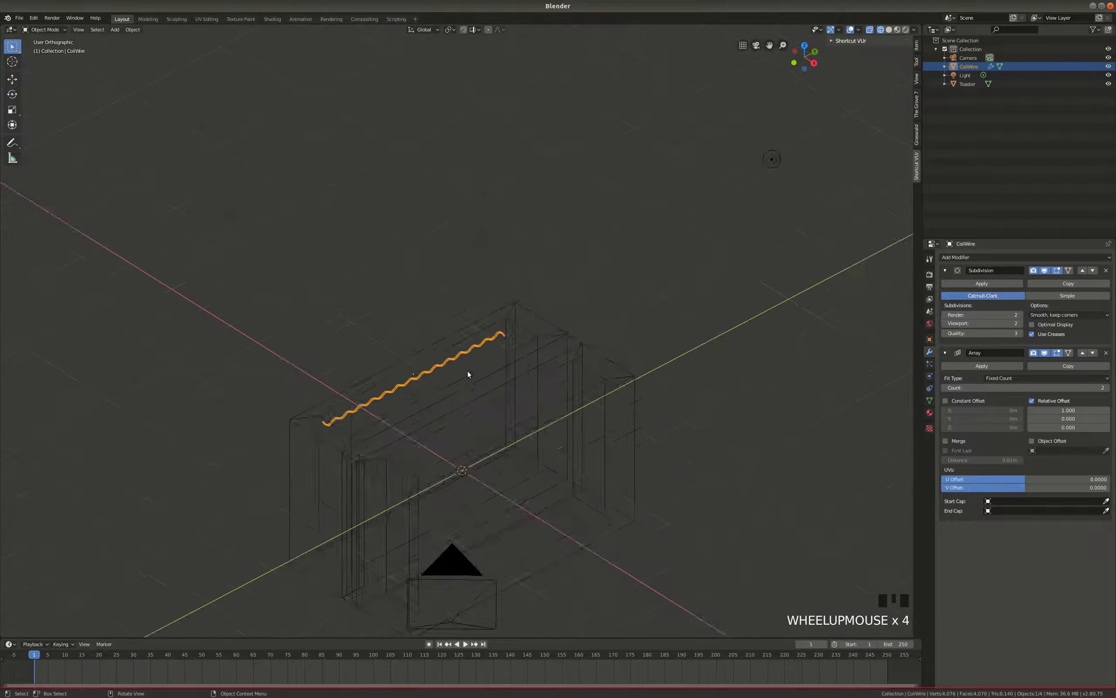
scroll(444, 363, down, 1)
middle_drag(447, 355, 409, 280)
scroll(348, 244, up, 17)
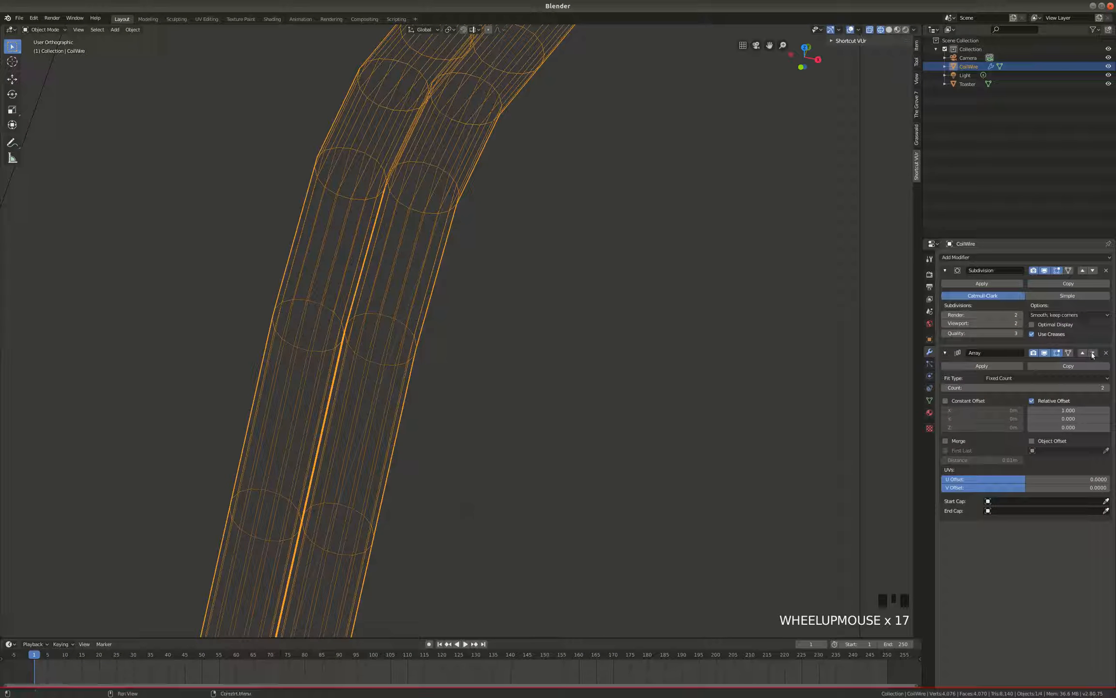
Compare the wire with and without its copy by toggling the Array modifier's viewport display, leaving it on.
click(1044, 352)
click(1045, 352)
click(1044, 352)
click(1044, 352)
click(1045, 352)
click(1044, 352)
scroll(447, 311, down, 19)
middle_drag(507, 325, 563, 341)
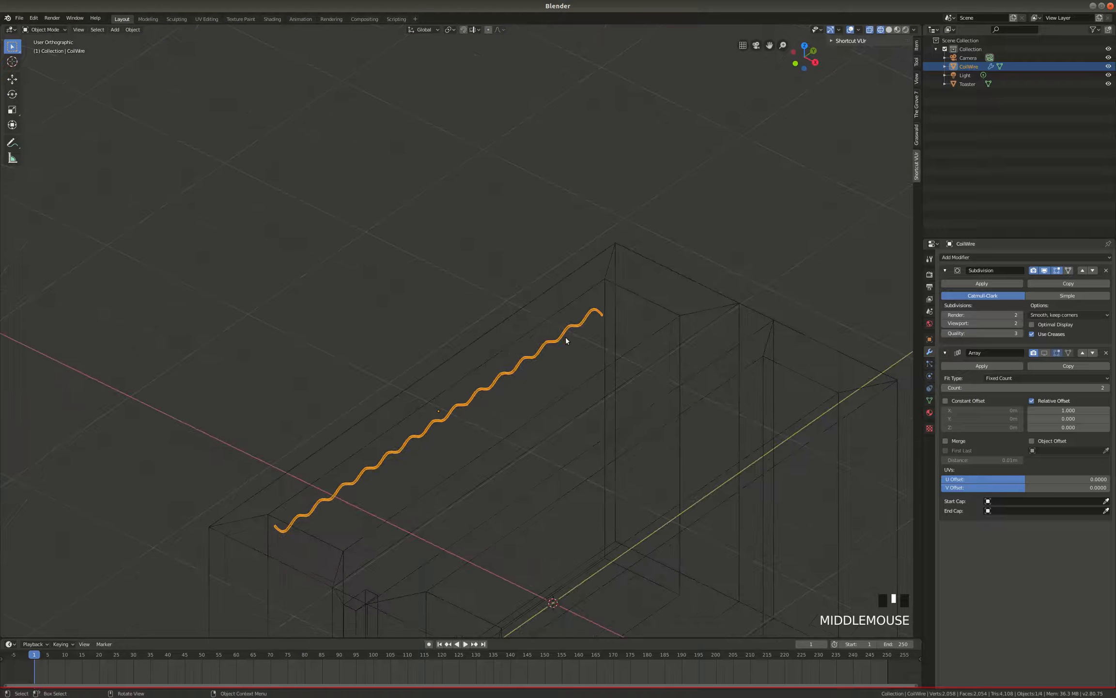
click(1044, 353)
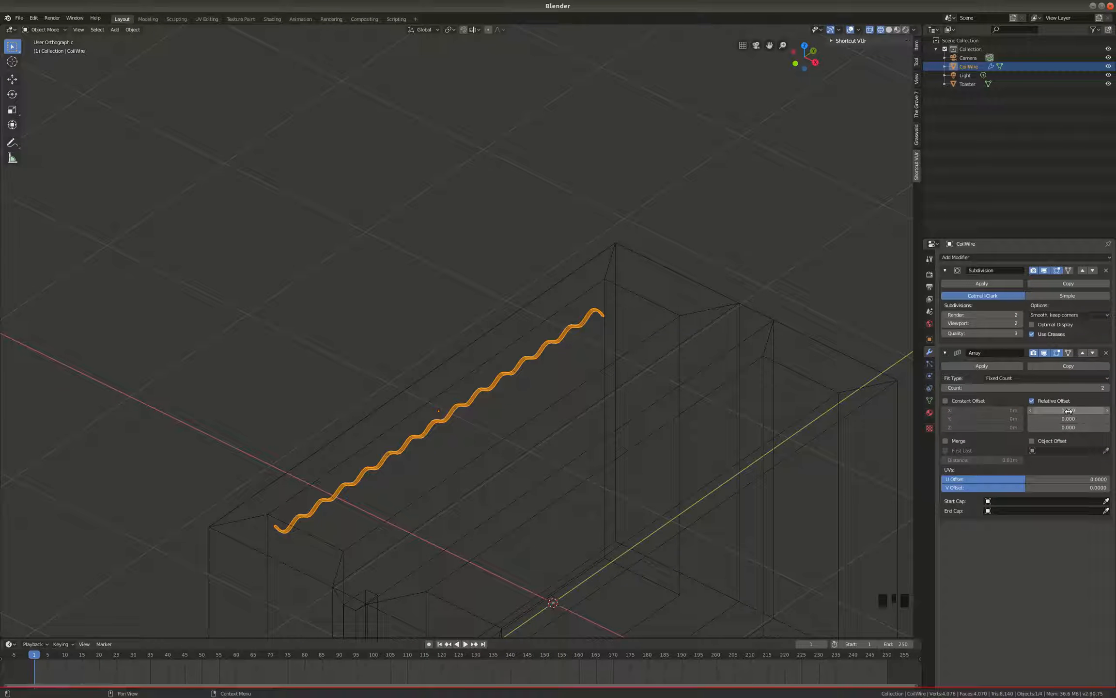
Set the Array modifier's relative offset to 0 on X and -2 on Z.
click(1068, 410)
text(0)
key(Return)
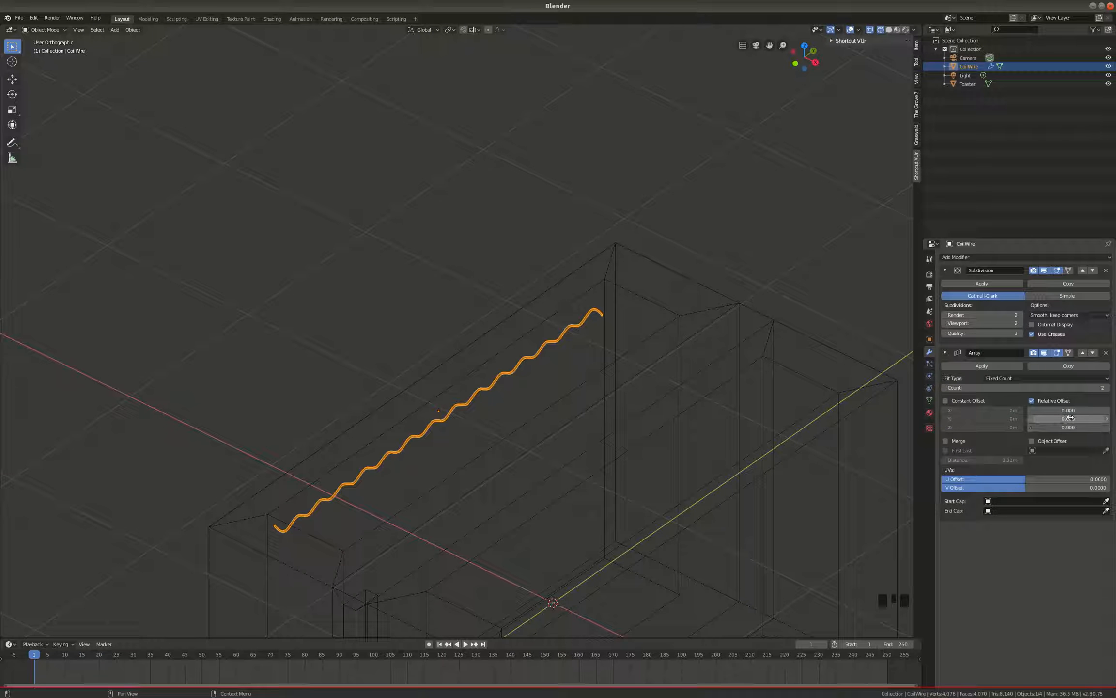
click(1067, 427)
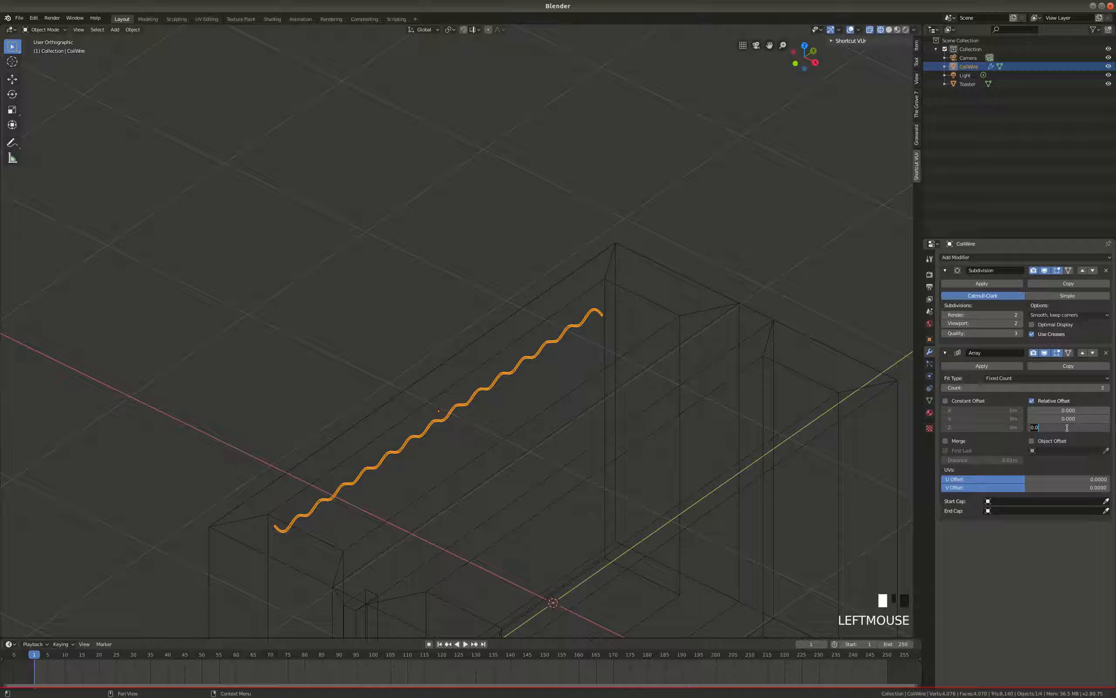
text(-2)
key(Return)
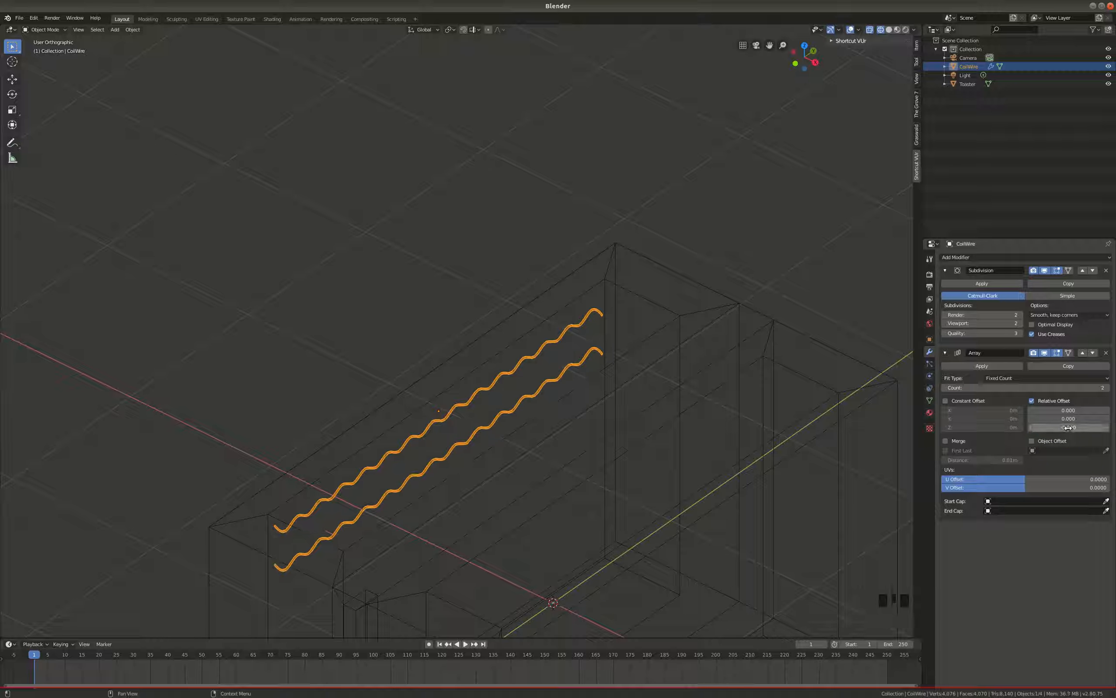
Raise the array count to 7 so the wires fill the slot's height, and return to solid shading.
middle_drag(682, 424, 628, 390)
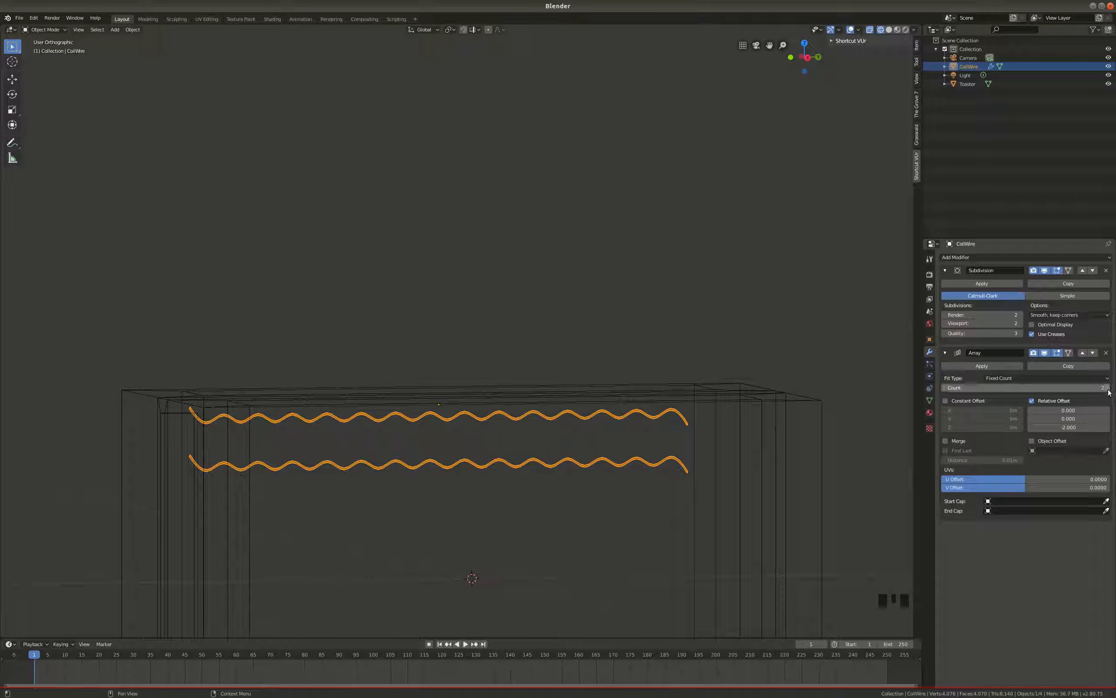
scroll(695, 361, down, 4)
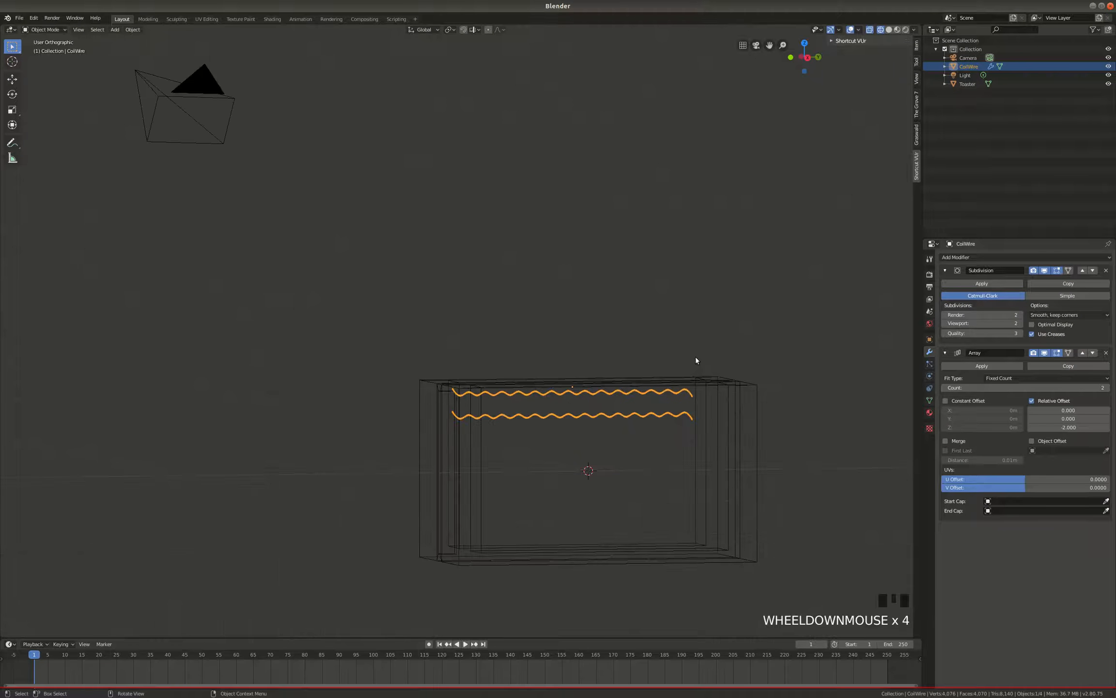
key(KP_3)
scroll(685, 493, up, 3)
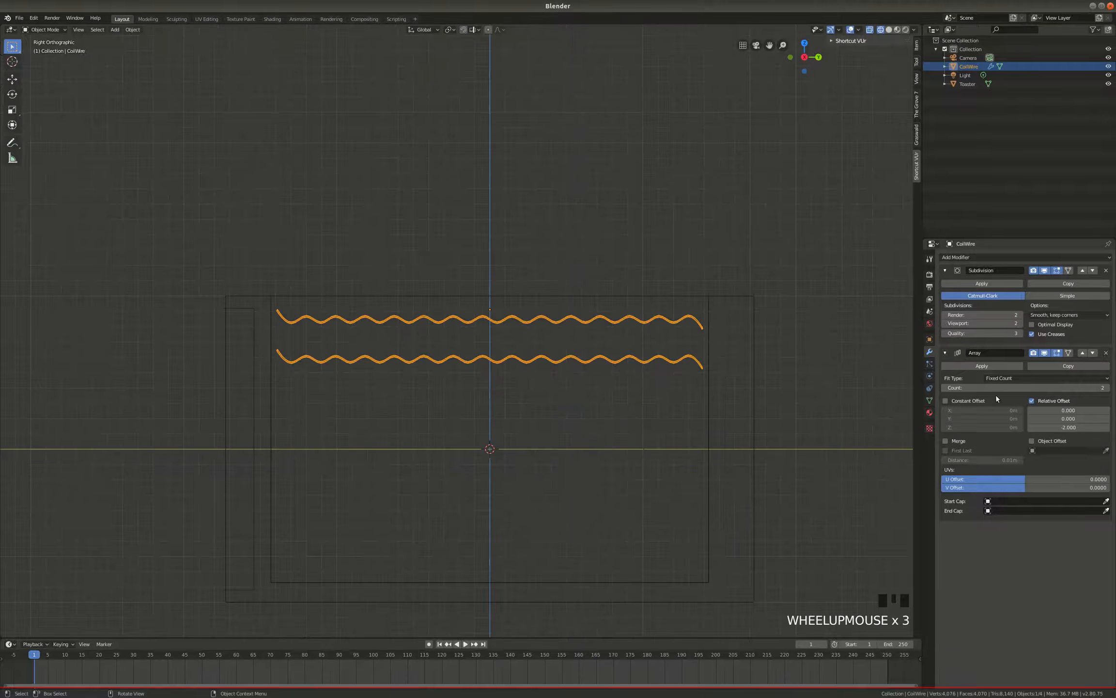
click(1108, 387)
click(1108, 387)
click(1107, 387)
click(1108, 388)
click(1108, 388)
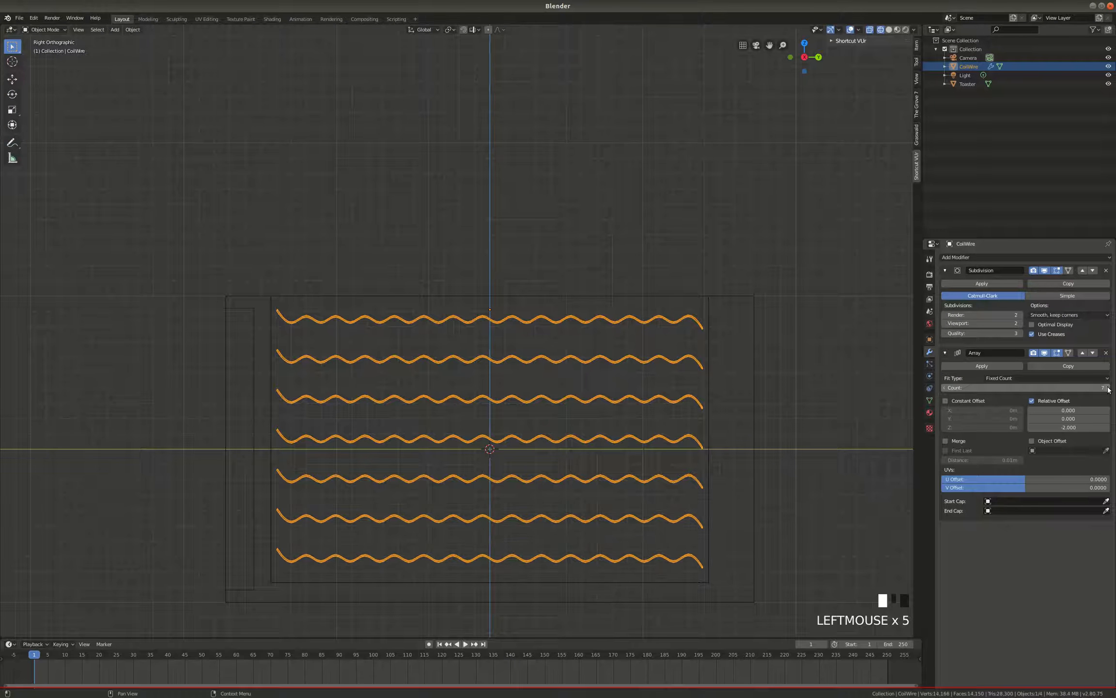
mouse_move(617, 401)
middle_down()
mouse_move(687, 445)
mouse_move(661, 433)
mouse_move(714, 415)
mouse_move(673, 411)
mouse_move(749, 425)
middle_up()
key(shift+z)
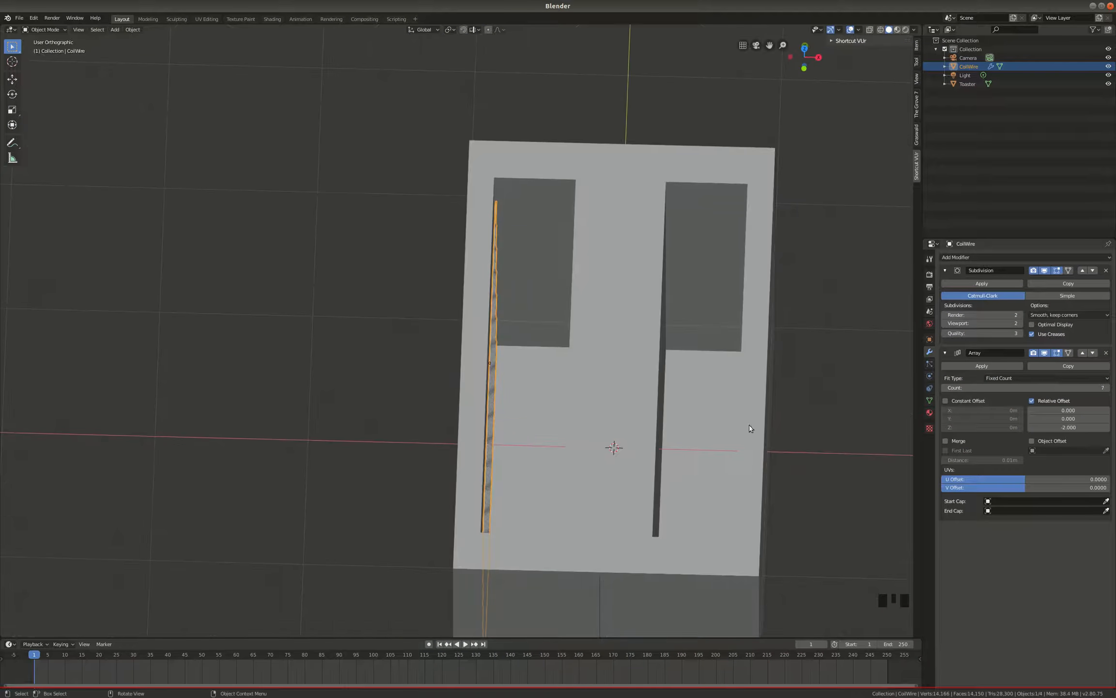
Collapse the first Array modifier's settings and add a second Array modifier to the coil wire.
click(945, 353)
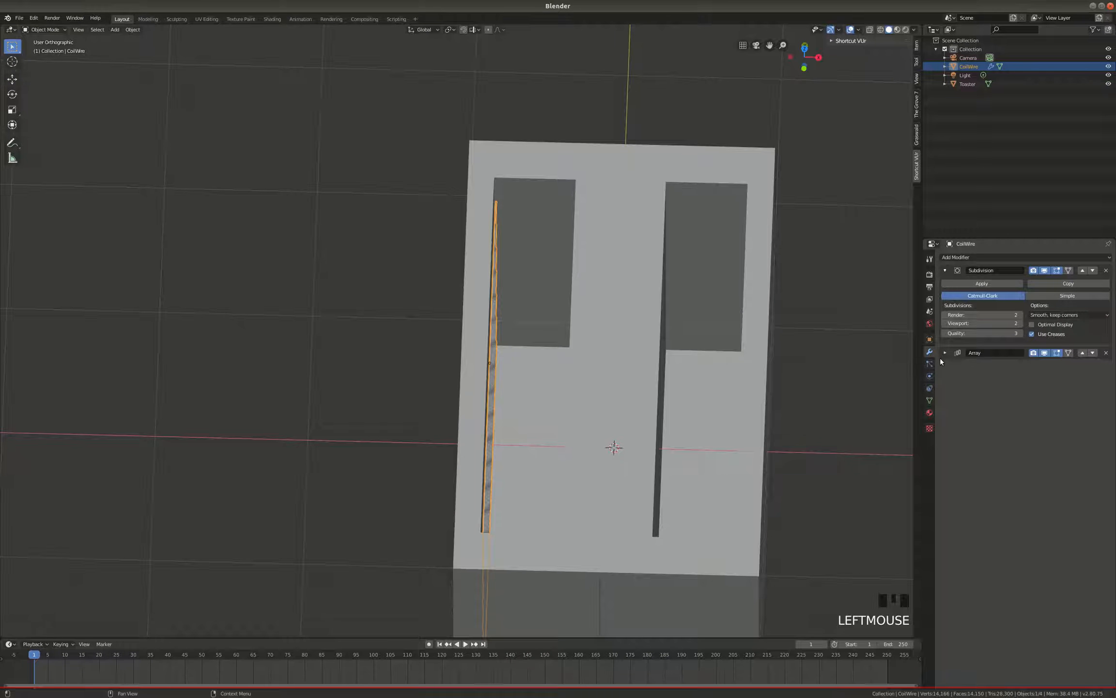
middle_drag(694, 343, 667, 338)
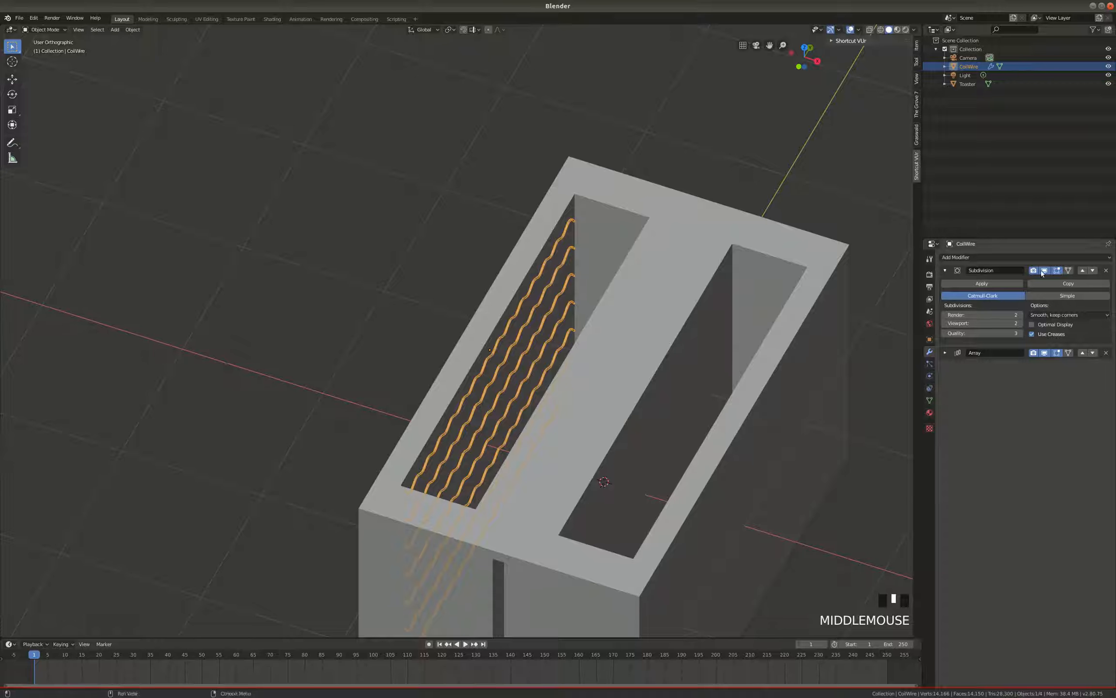
click(1031, 256)
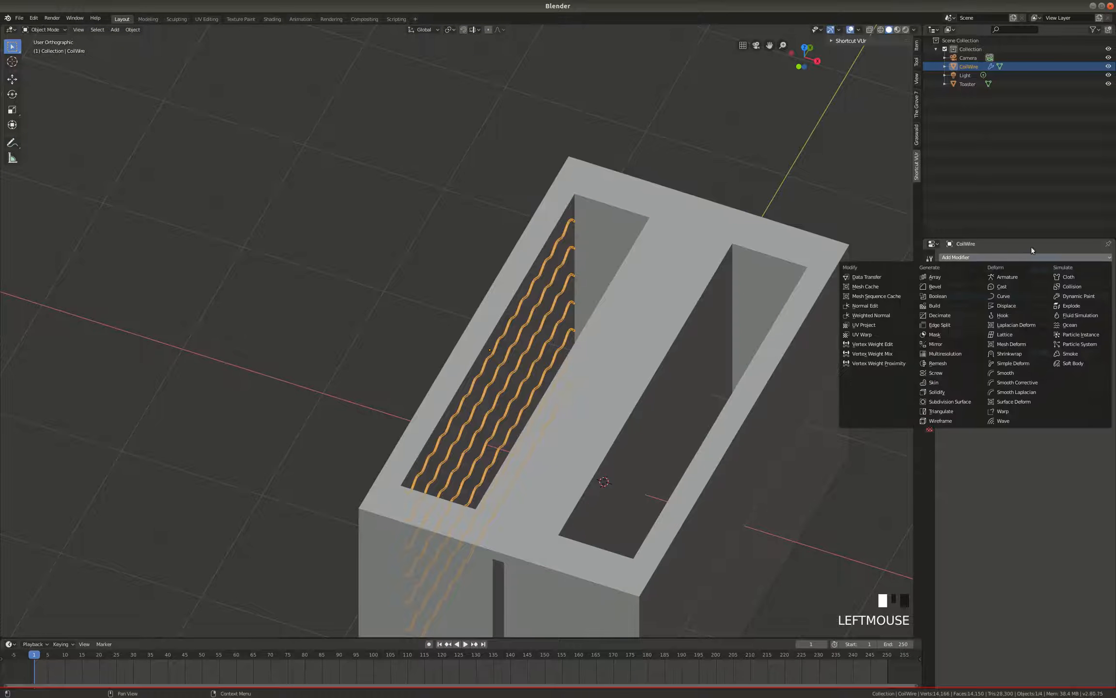
click(934, 277)
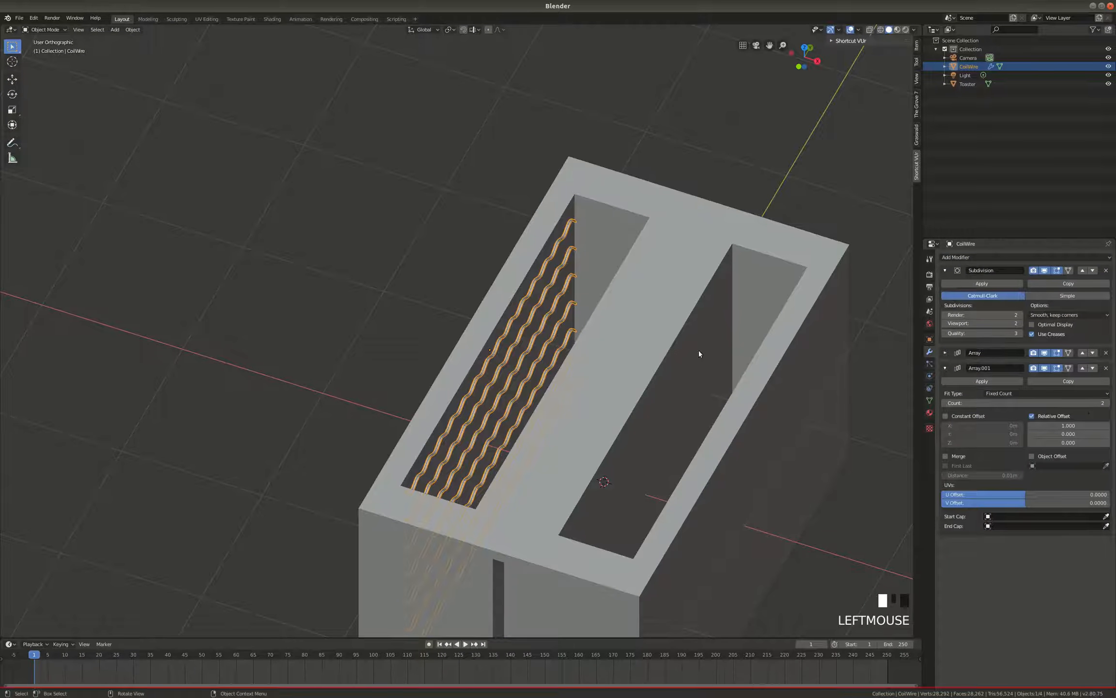
scroll(456, 332, up, 6)
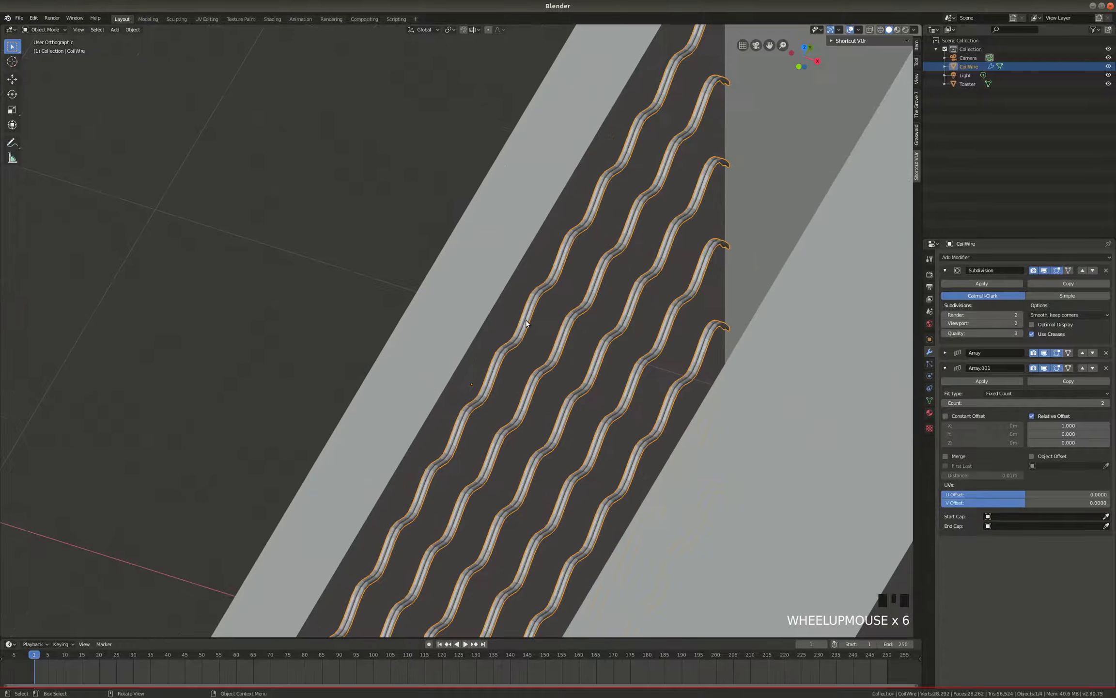
Set the second Array modifier's X relative offset to 47.9 so the copied wires line the slot's opposite wall.
middle_drag(525, 321, 555, 325)
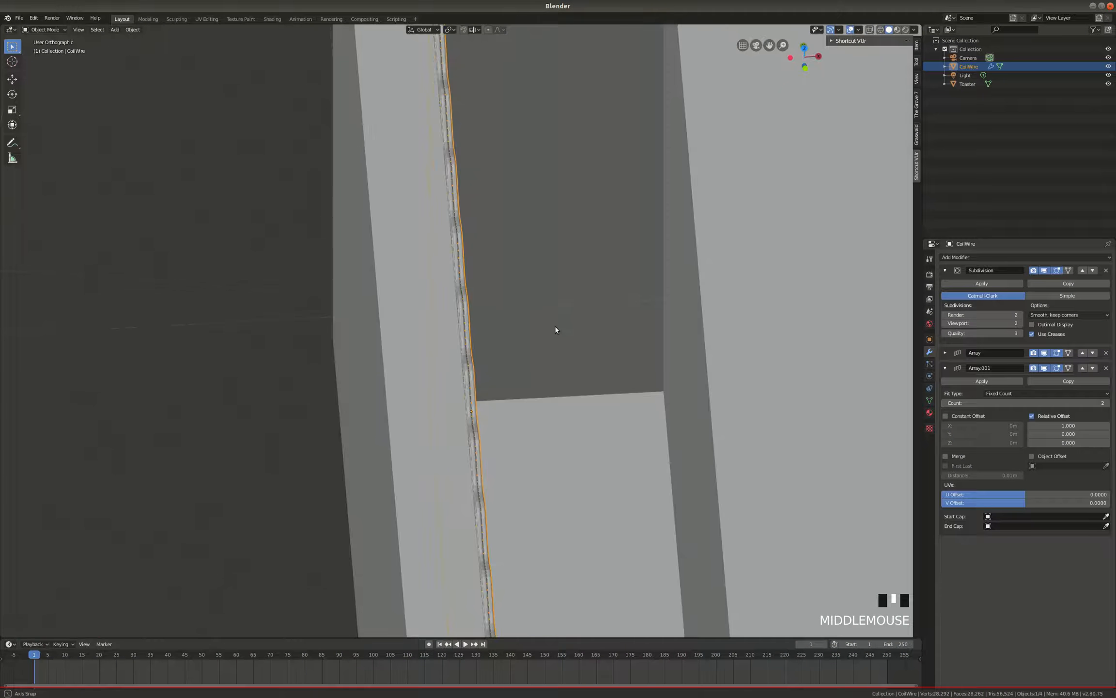
drag(1066, 425, 1111, 425)
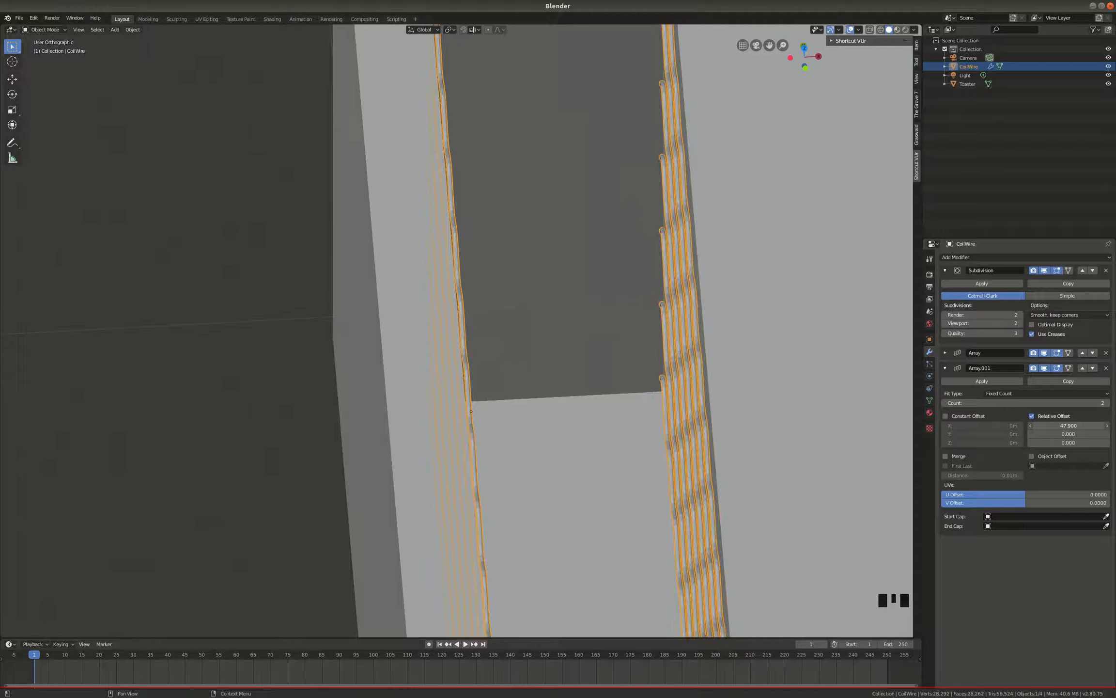
scroll(751, 400, down, 5)
middle_drag(752, 400, 729, 406)
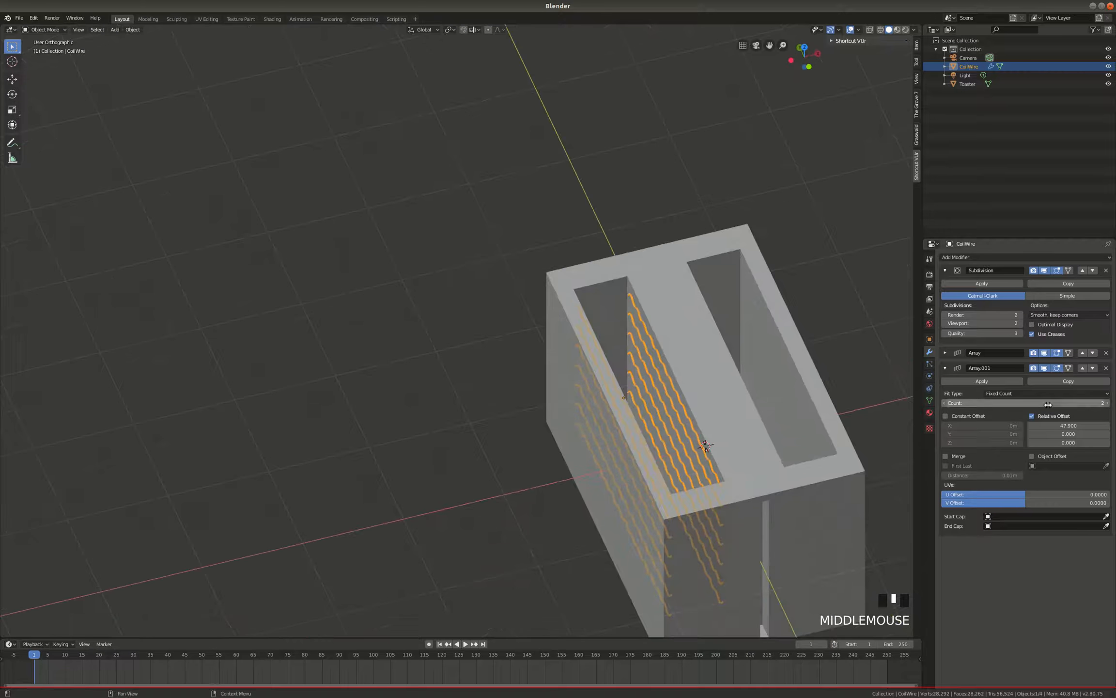
Rename the coil wire's first Array modifier as VericalArray and the second as HorizontalArray.
click(982, 353)
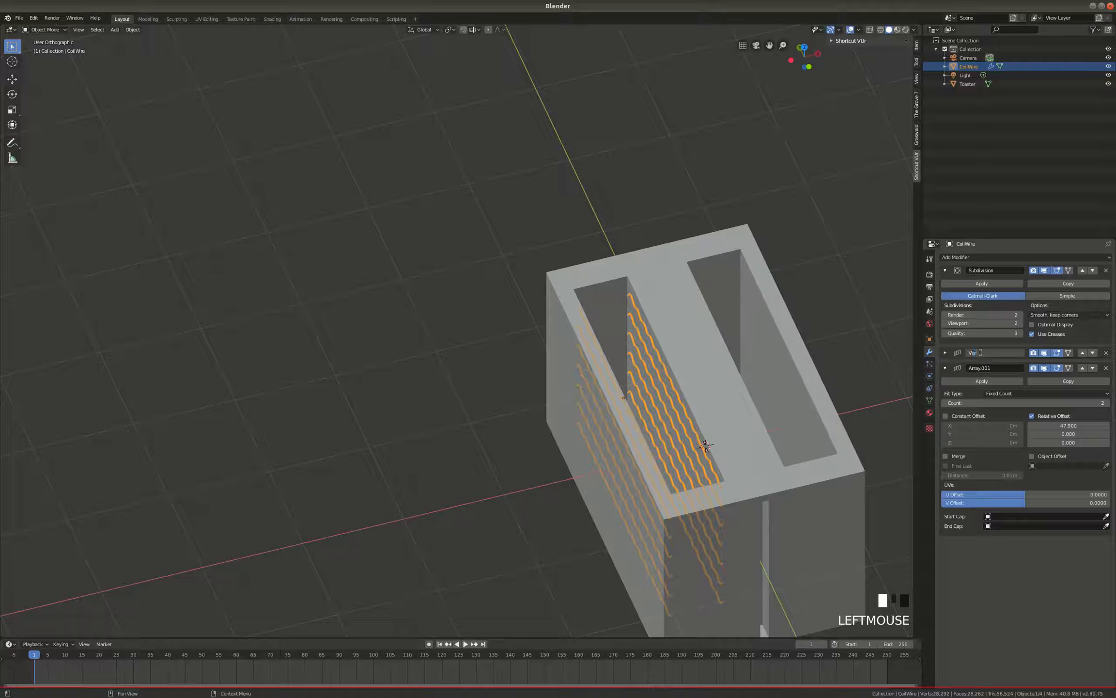
text(VerticalArray)
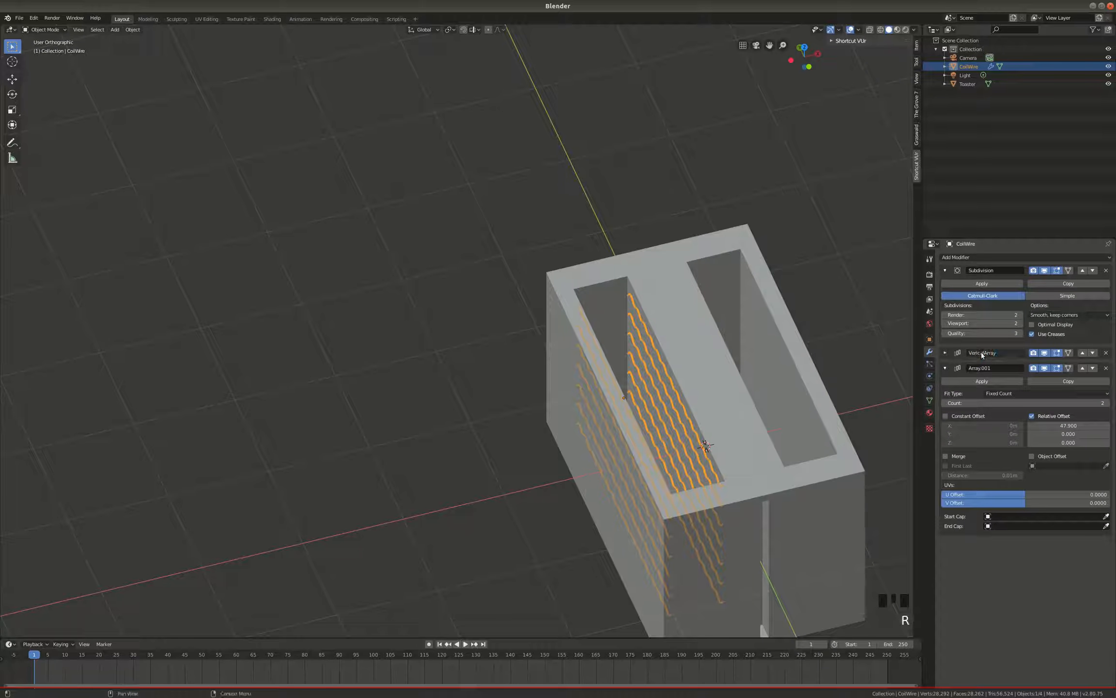
click(990, 369)
text(HorizontalAr)
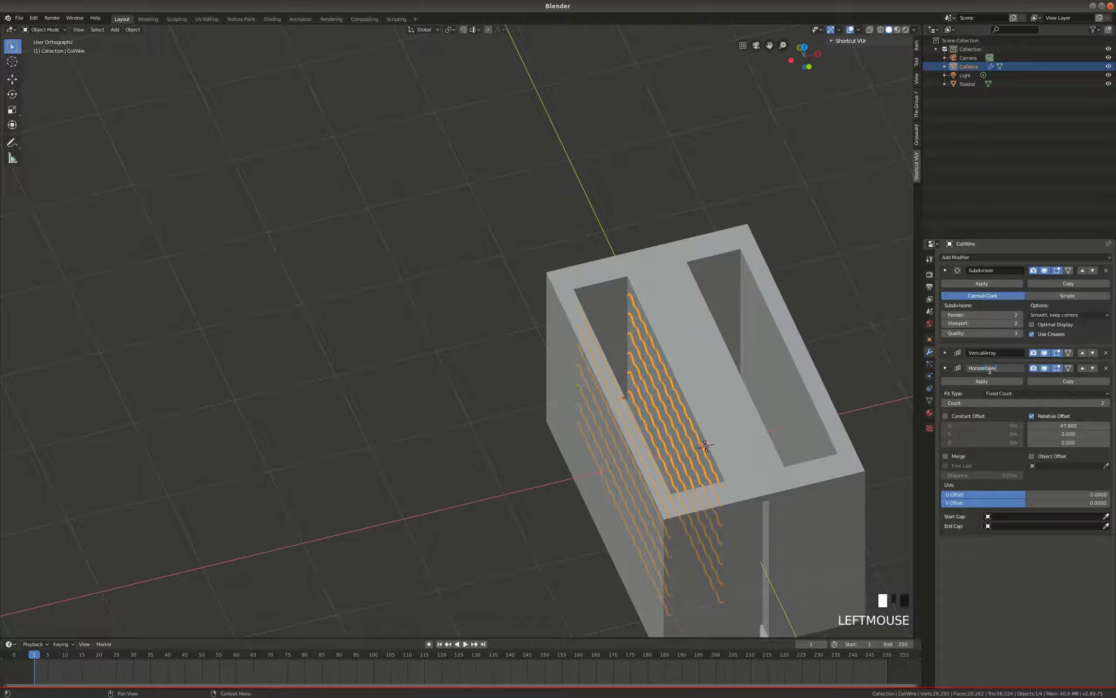
text(ray)
key(Return)
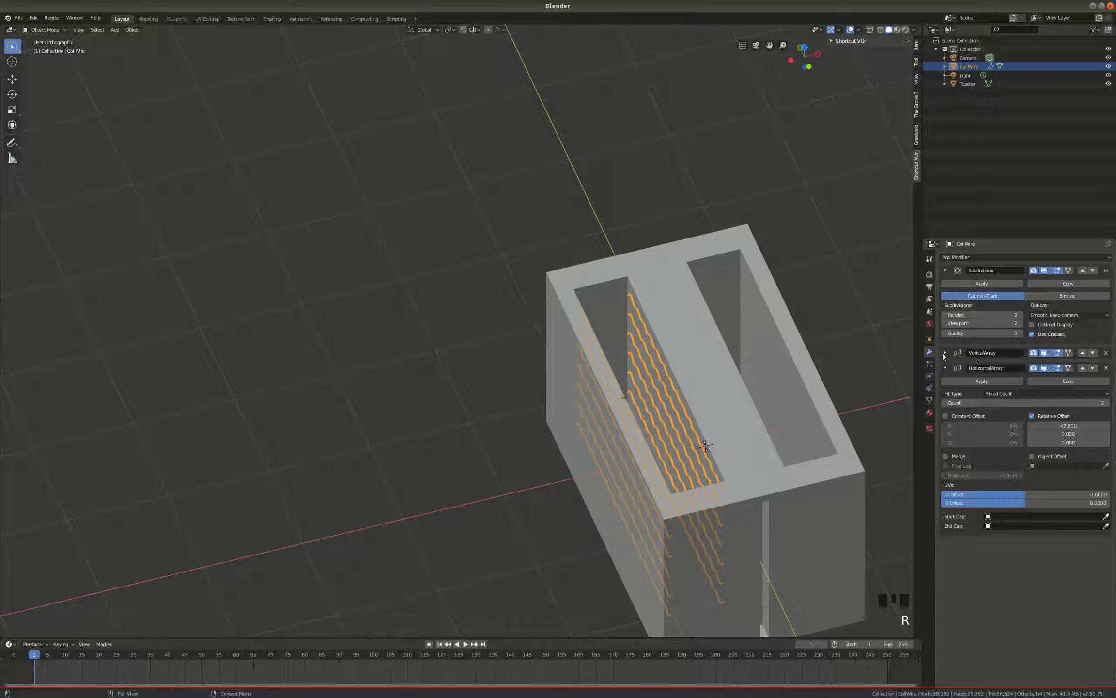
Try a count of 4 on HorizontalArray to reach the second slot, and restore the count to 2.
middle_drag(753, 390, 705, 397)
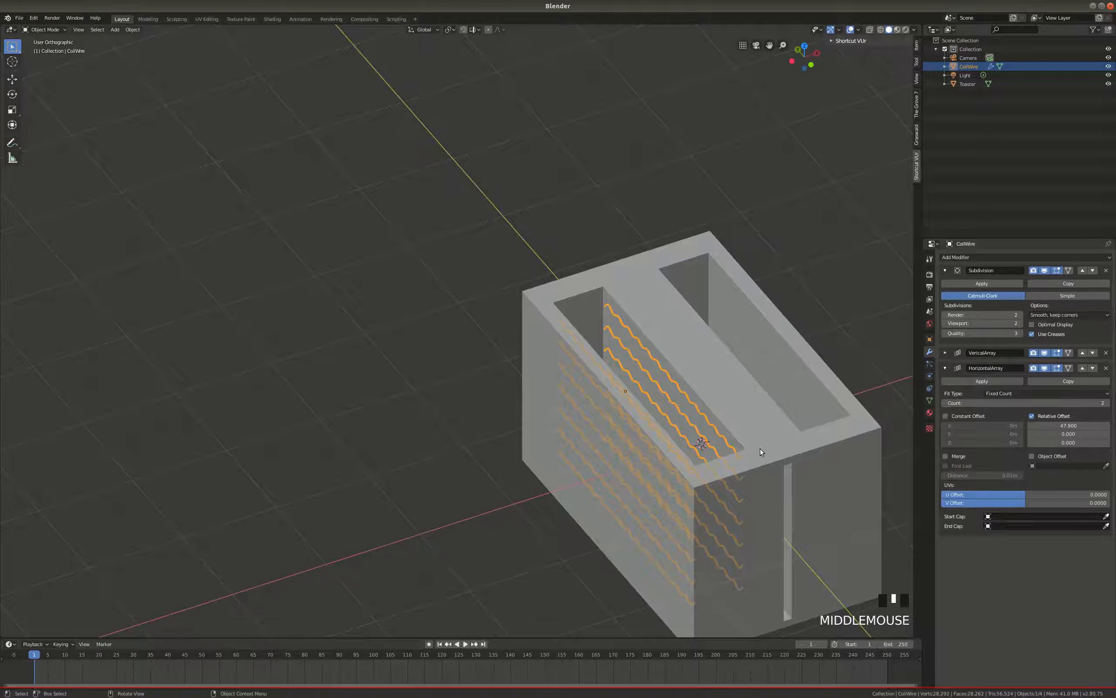
middle_drag(683, 374, 633, 378)
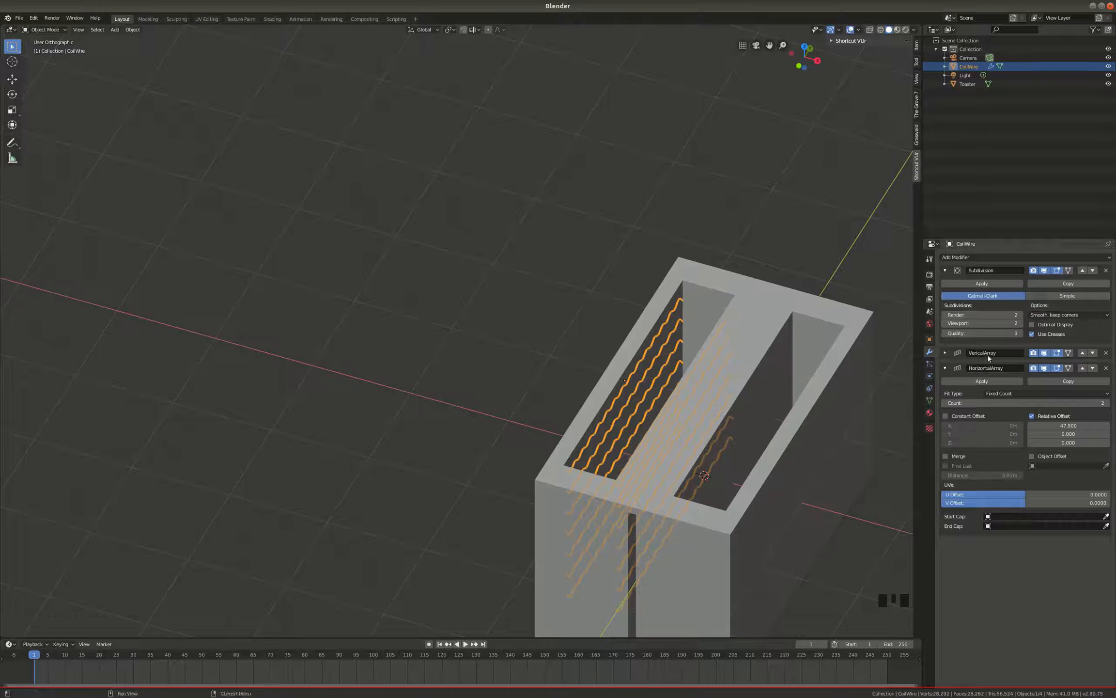
middle_drag(856, 357, 661, 389)
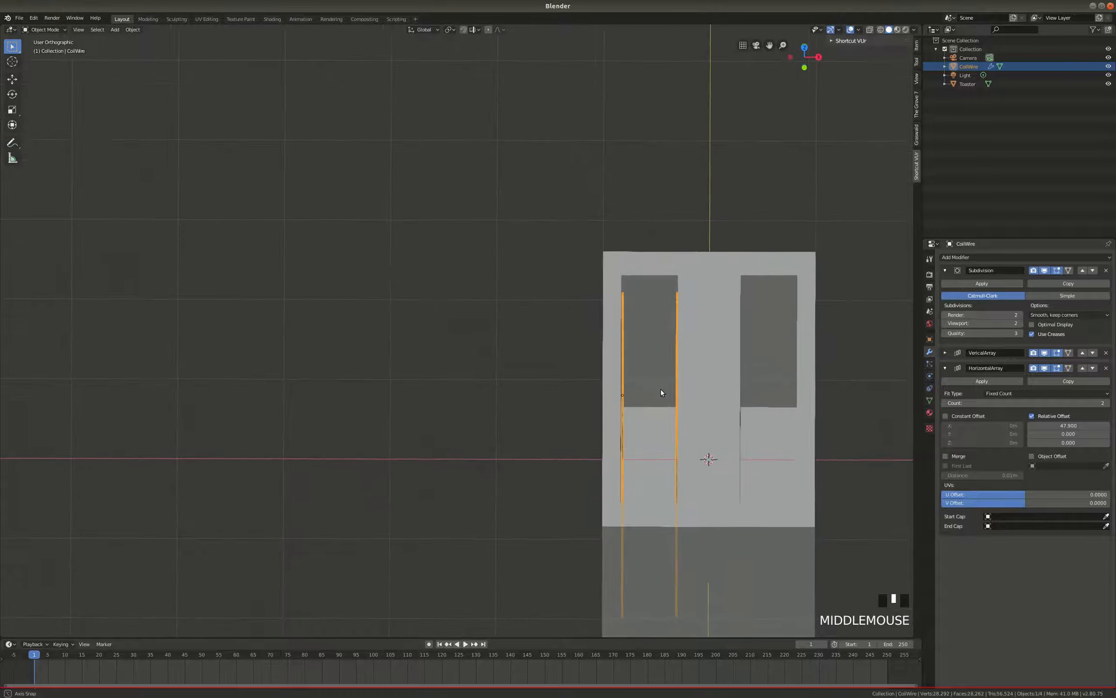
click(1108, 403)
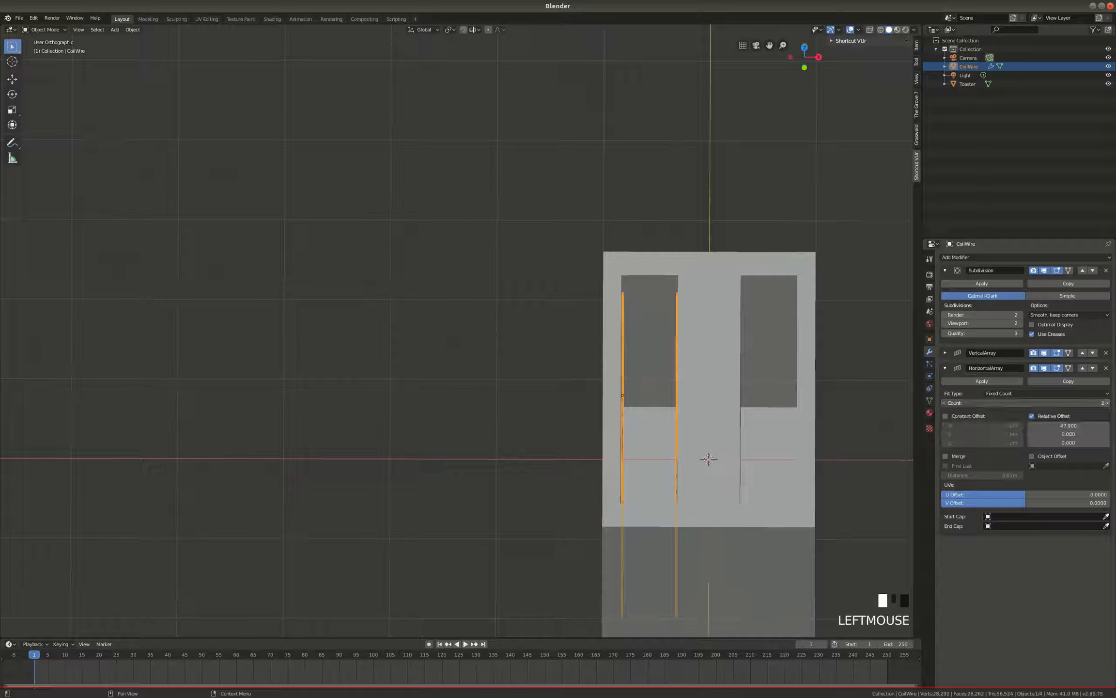
click(1107, 403)
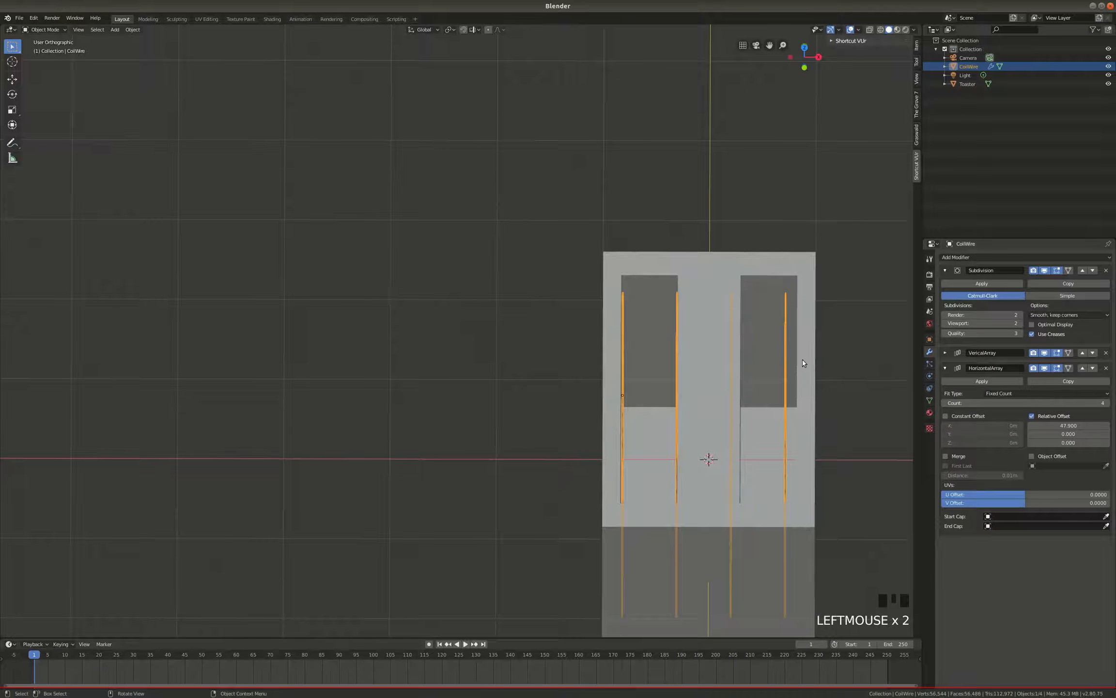
scroll(731, 358, down, 3)
scroll(741, 369, up, 3)
middle_drag(745, 371, 737, 325)
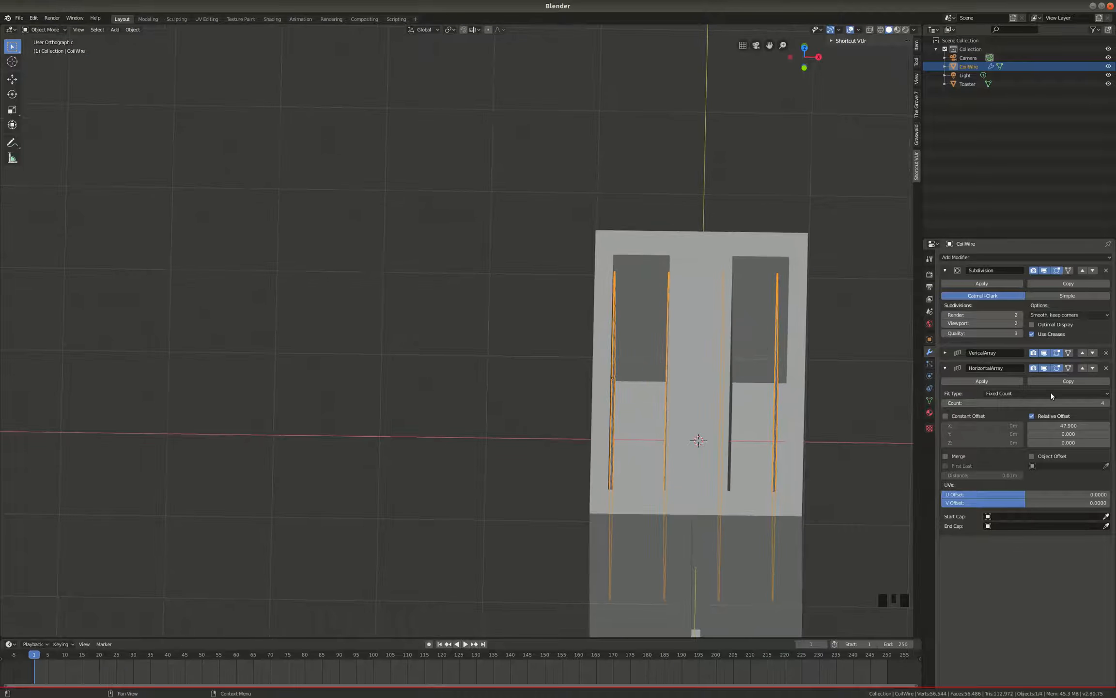
click(945, 402)
click(944, 402)
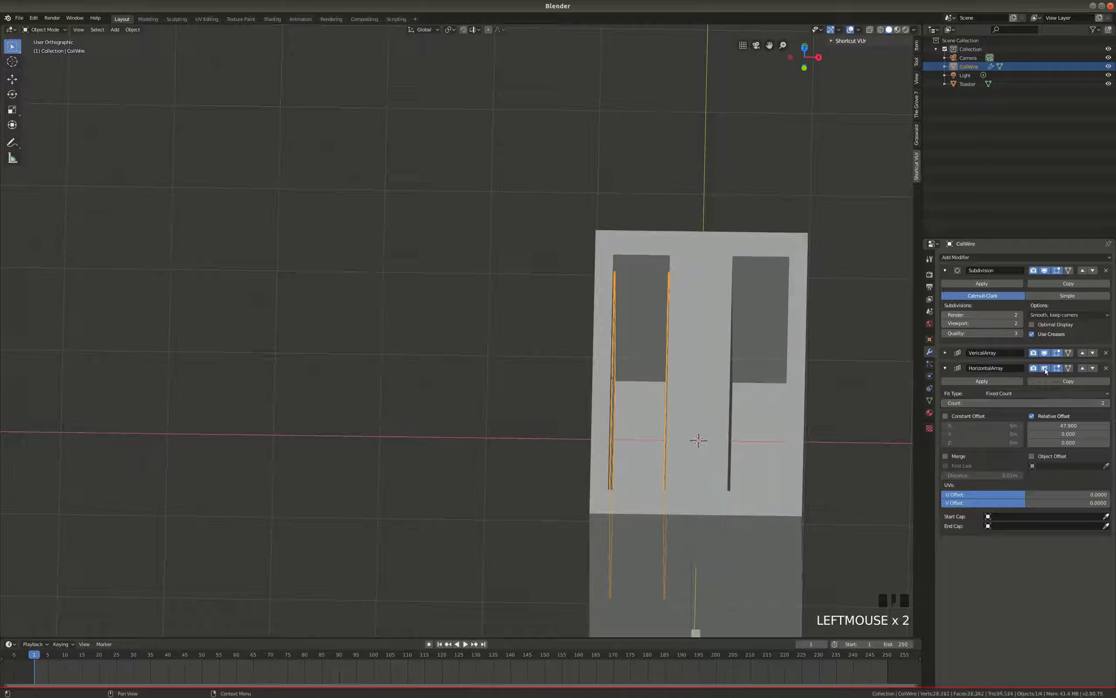
Add a third Array modifier with an X relative offset of 2.14 to repeat both wire rows in the second slot.
click(943, 368)
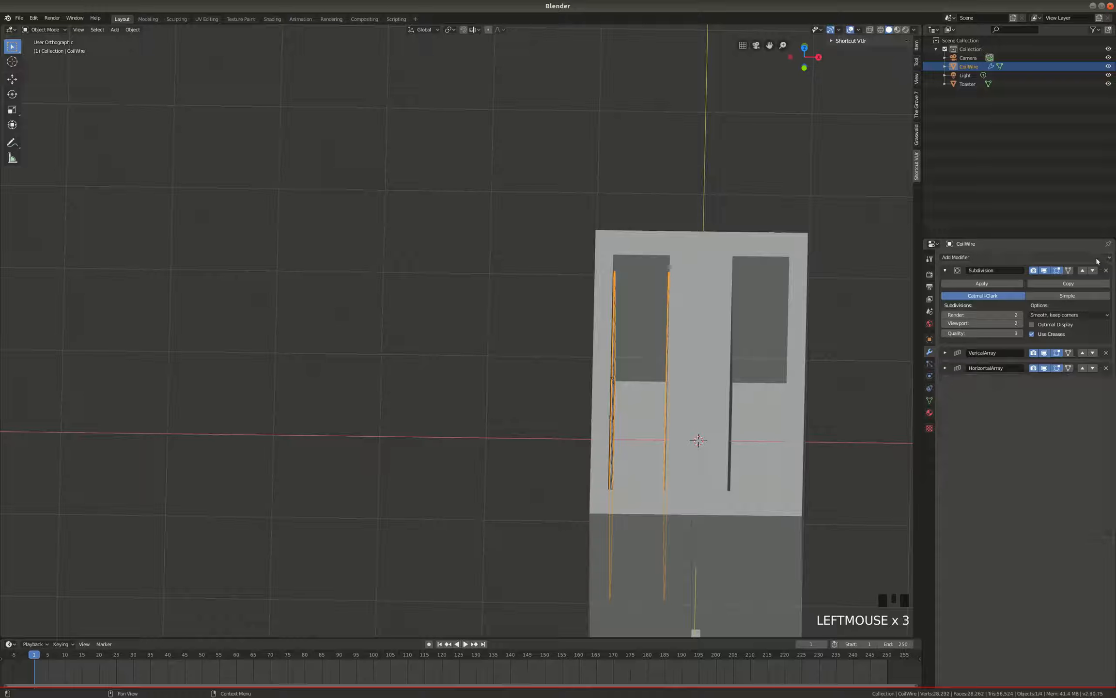
click(1048, 256)
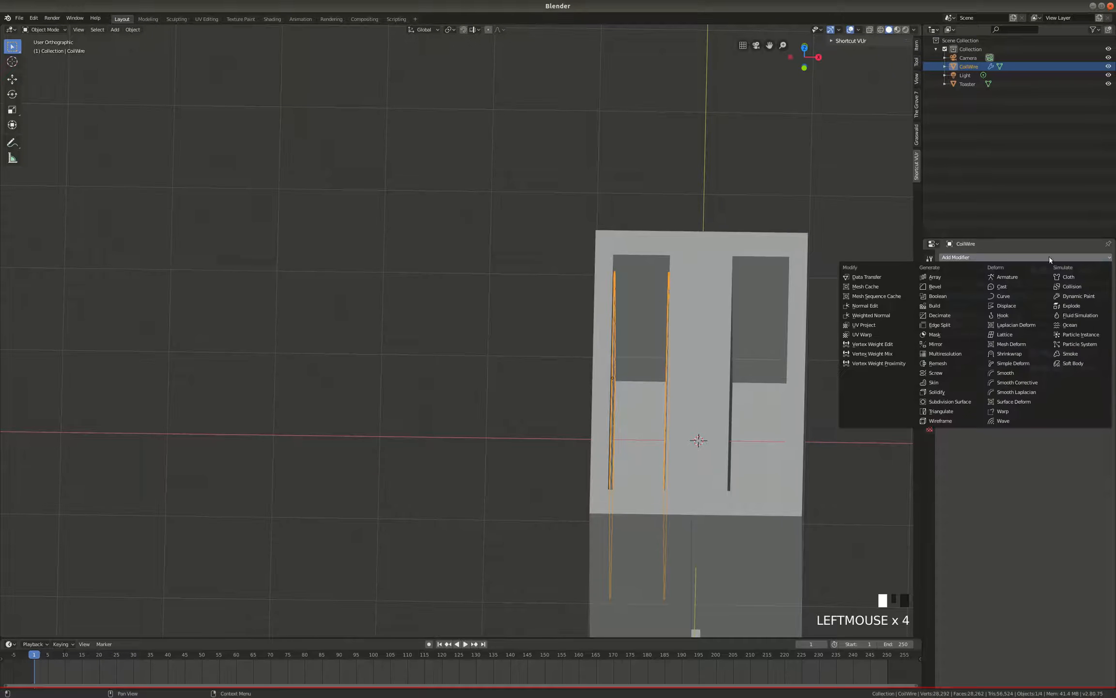
click(941, 277)
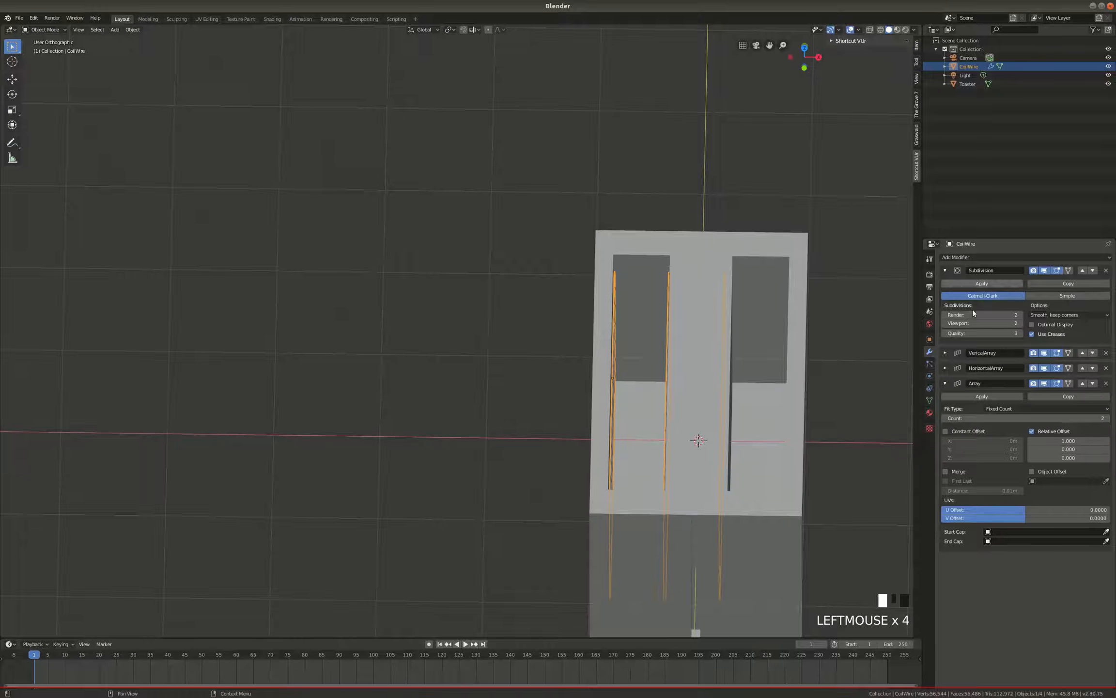
click(1069, 440)
drag(1068, 440, 1103, 441)
middle_drag(770, 416, 717, 407)
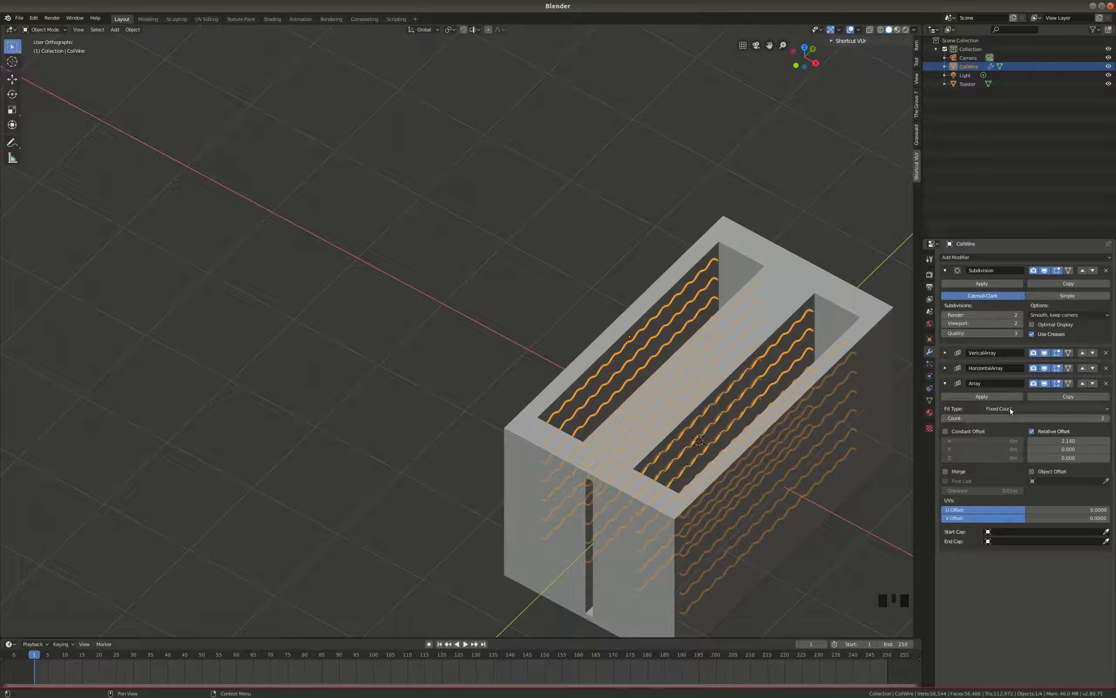
Rename the third Array modifier as HorizontalArray.001 and collapse its settings.
click(1012, 385)
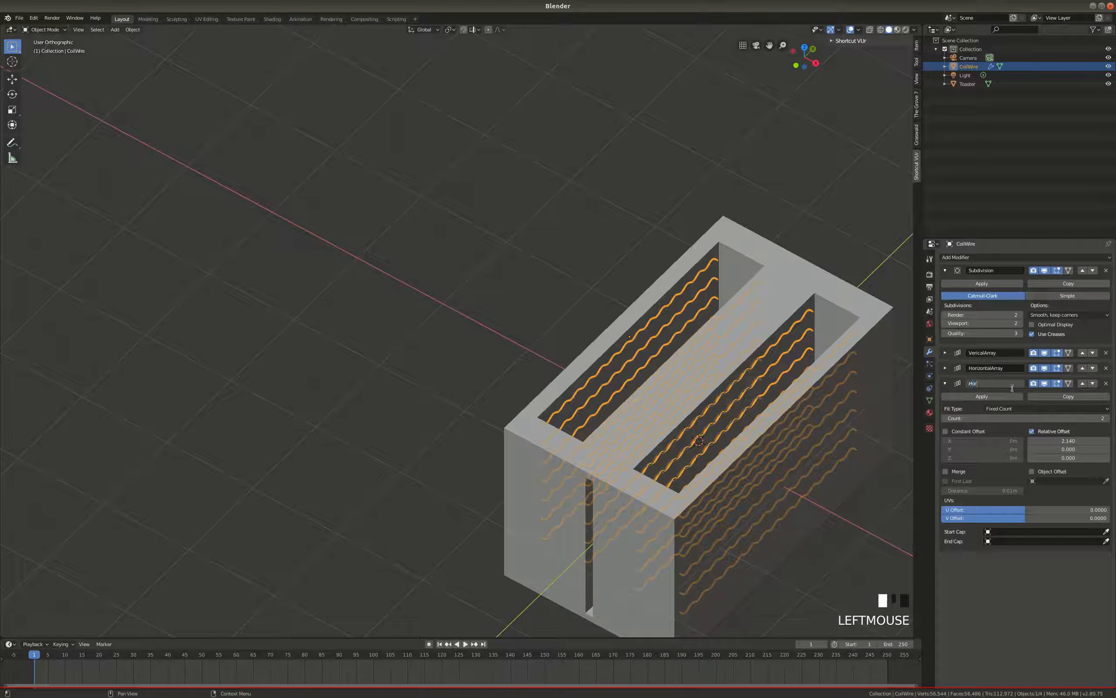
text(HorizontalA)
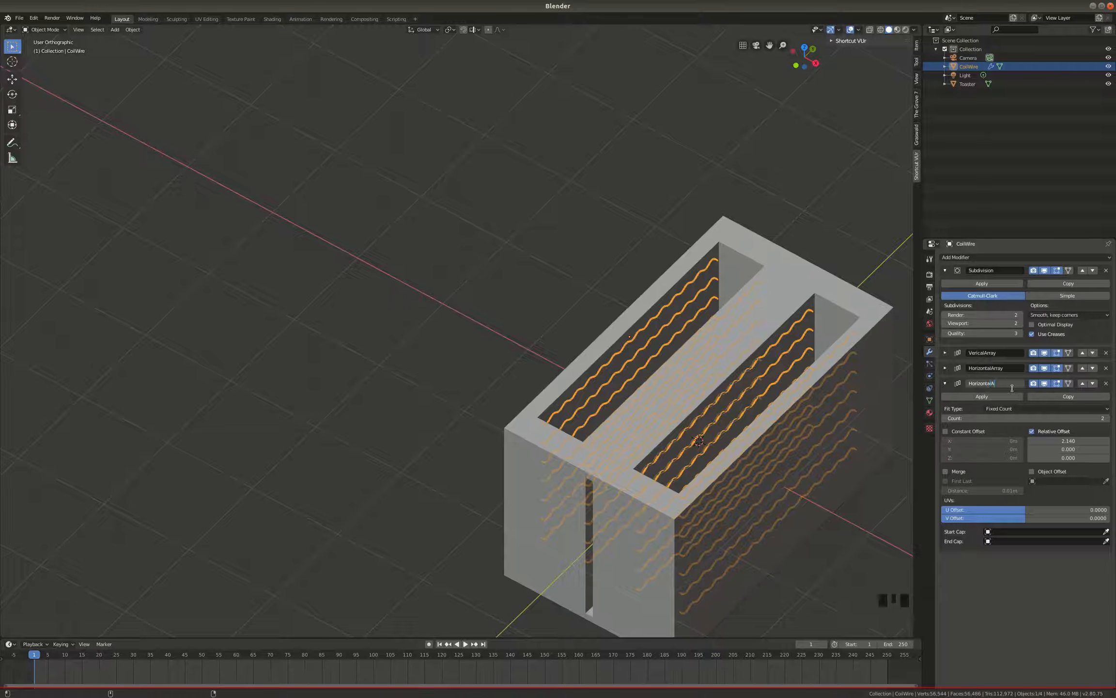
text(rray.001)
key(Return)
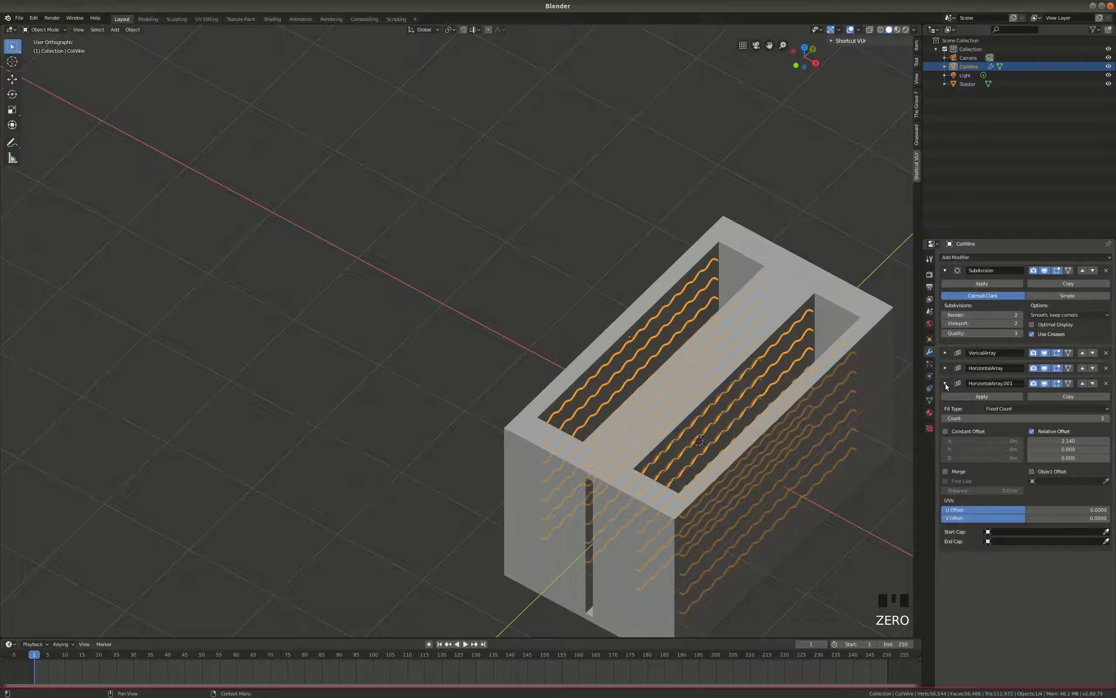
click(945, 382)
Examine the arrayed coil wires in both slots, comparing the single editable wire in Edit Mode with the full array in Object Mode.
middle_drag(717, 363, 597, 306)
key(Tab)
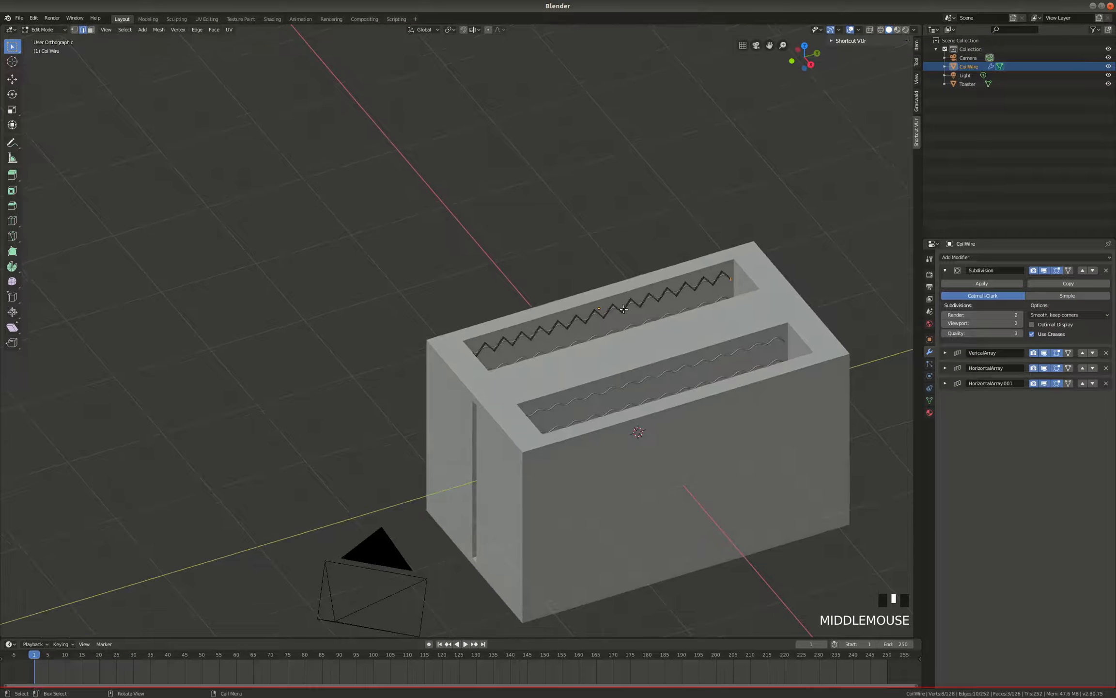
key(Tab)
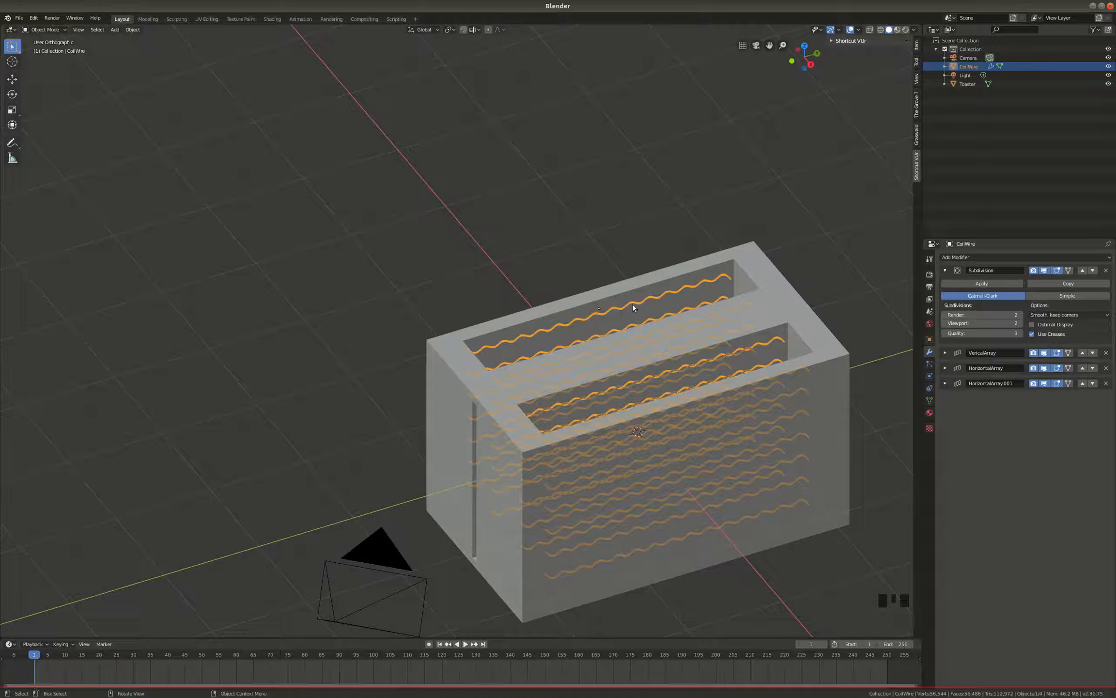
scroll(603, 309, up, 3)
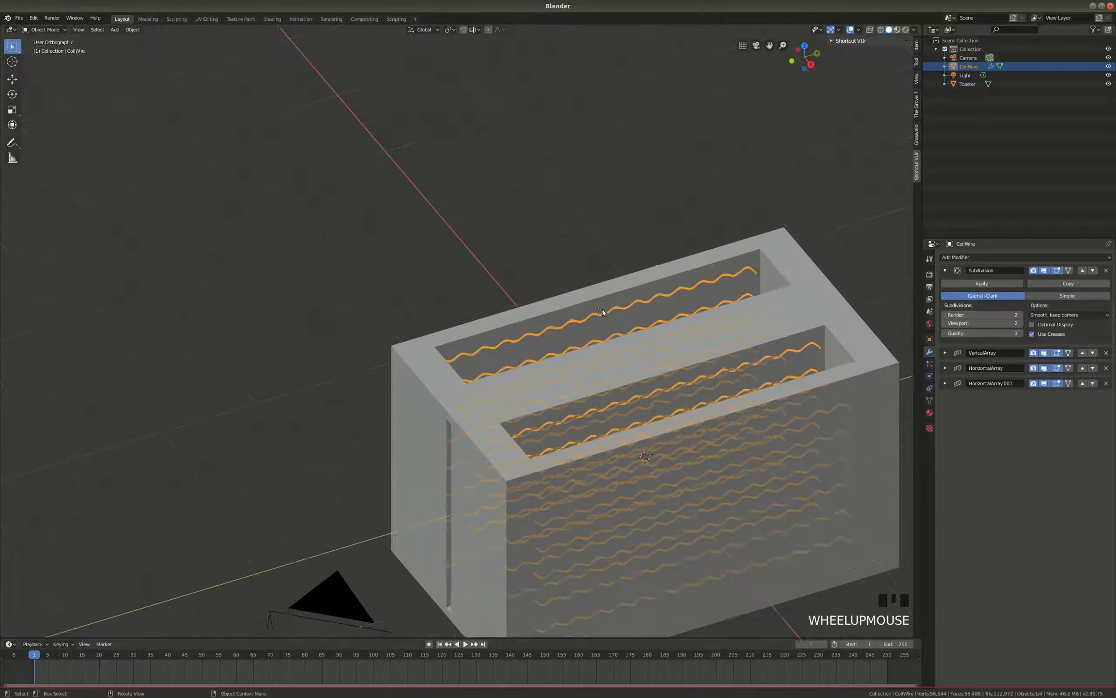
scroll(639, 310, down, 3)
scroll(651, 309, up, 4)
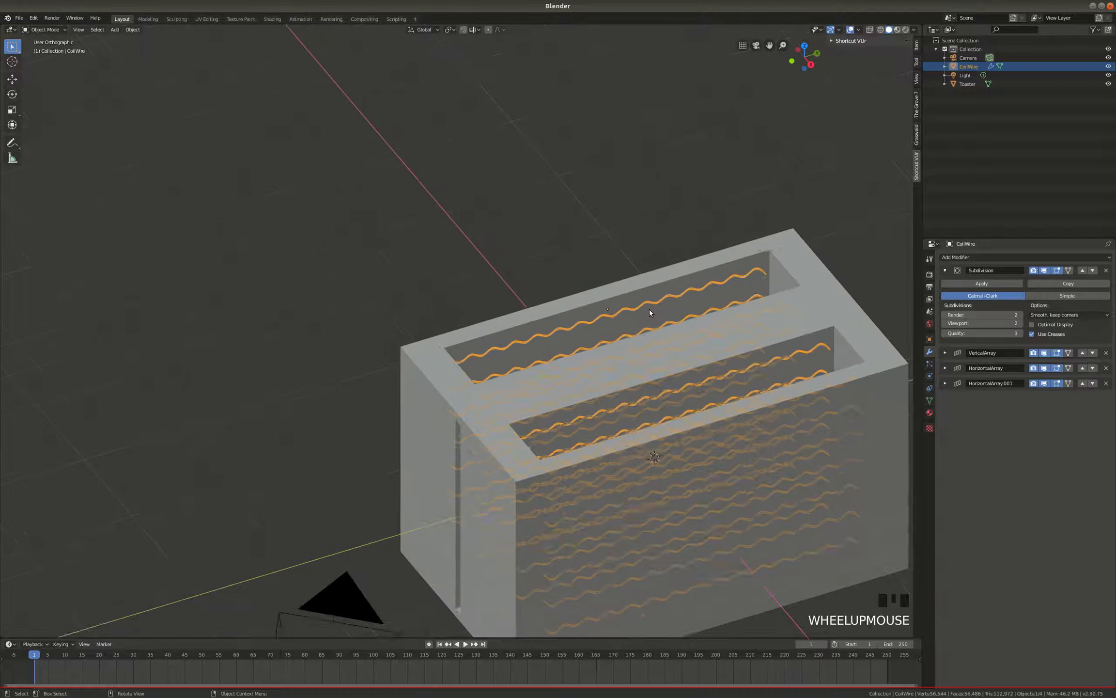
key(Tab)
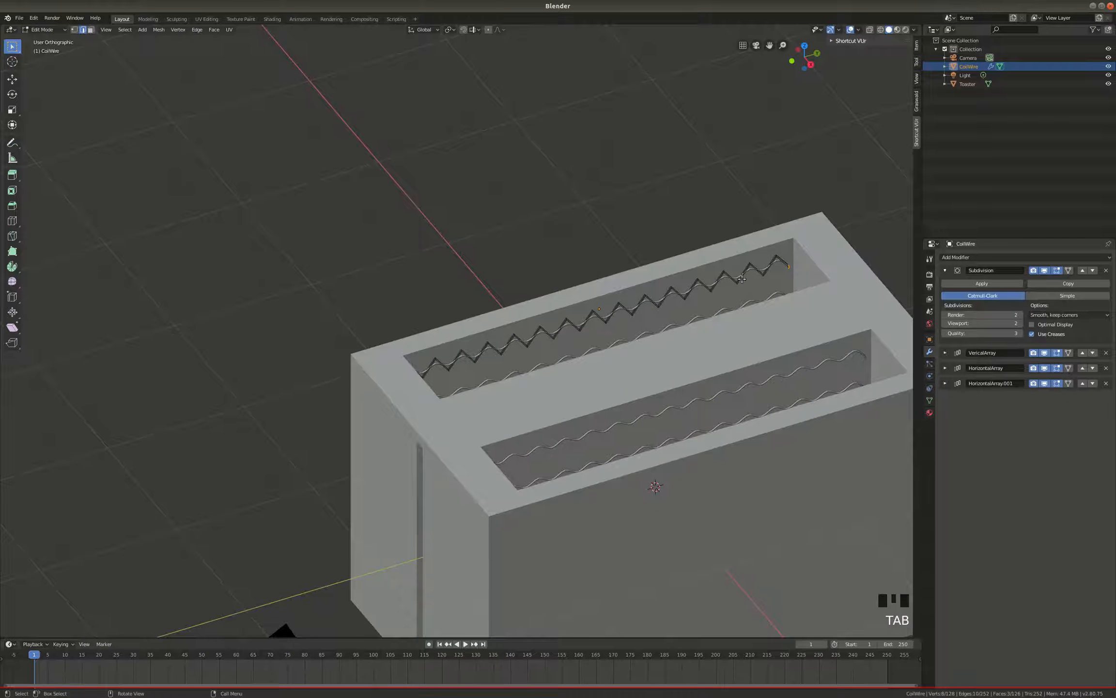
key(Tab)
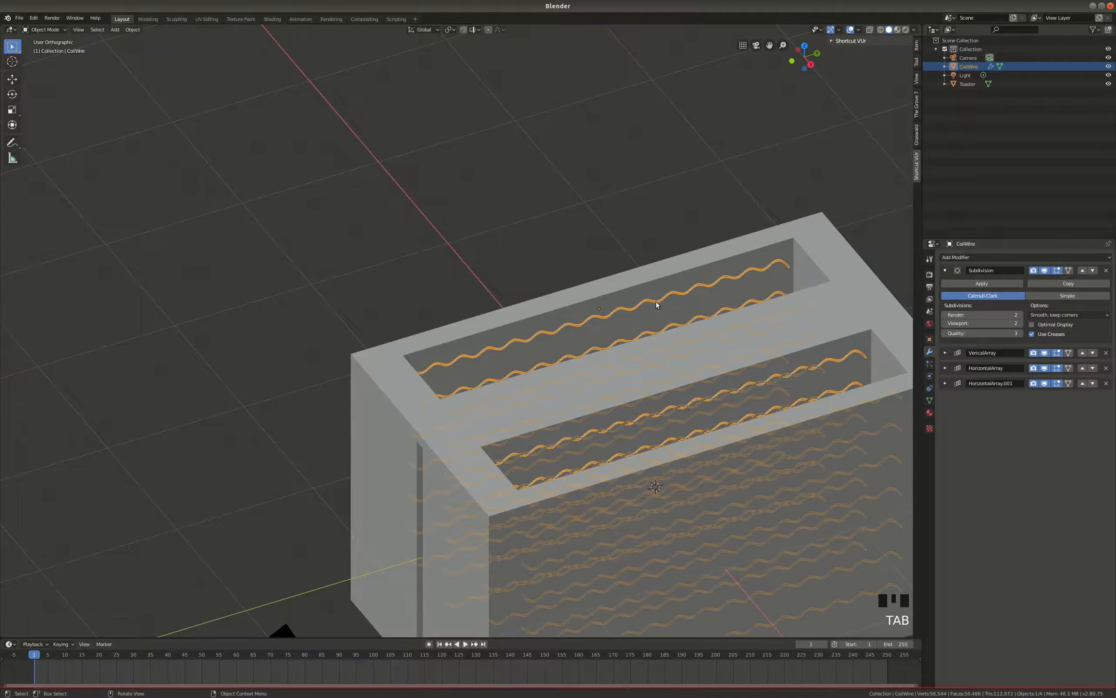
middle_drag(640, 473, 668, 384)
scroll(652, 395, down, 1)
scroll(650, 396, down, 4)
scroll(703, 378, up, 2)
scroll(688, 376, up, 4)
scroll(674, 363, down, 2)
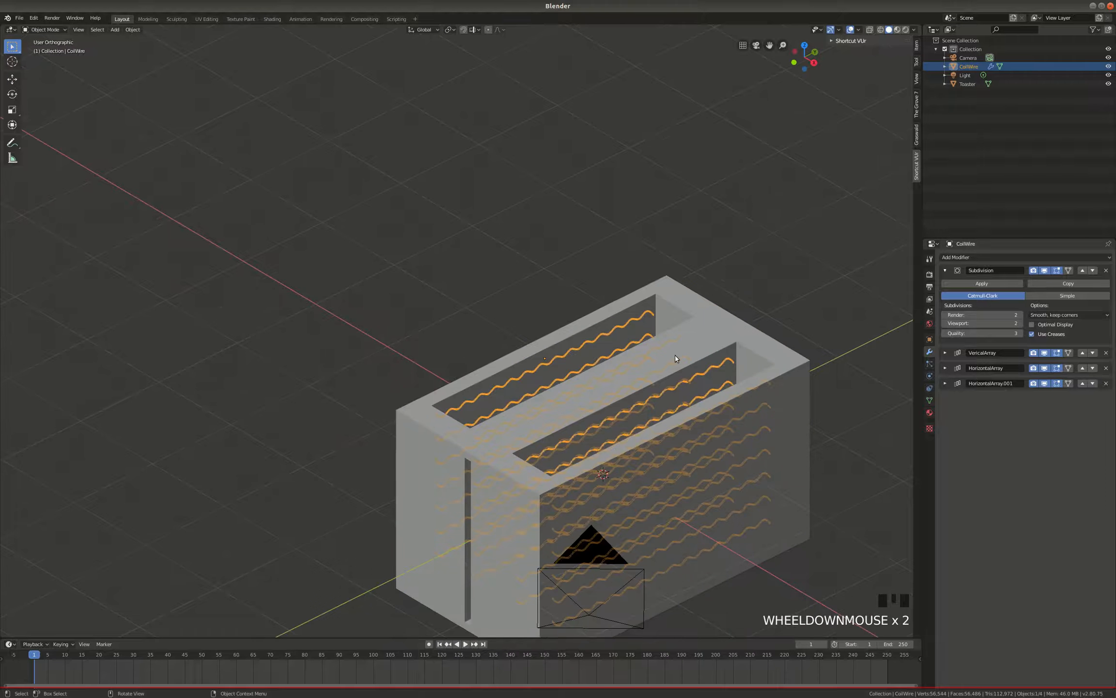
Select the toaster body and add a Subdivision Surface modifier to it.
click(706, 329)
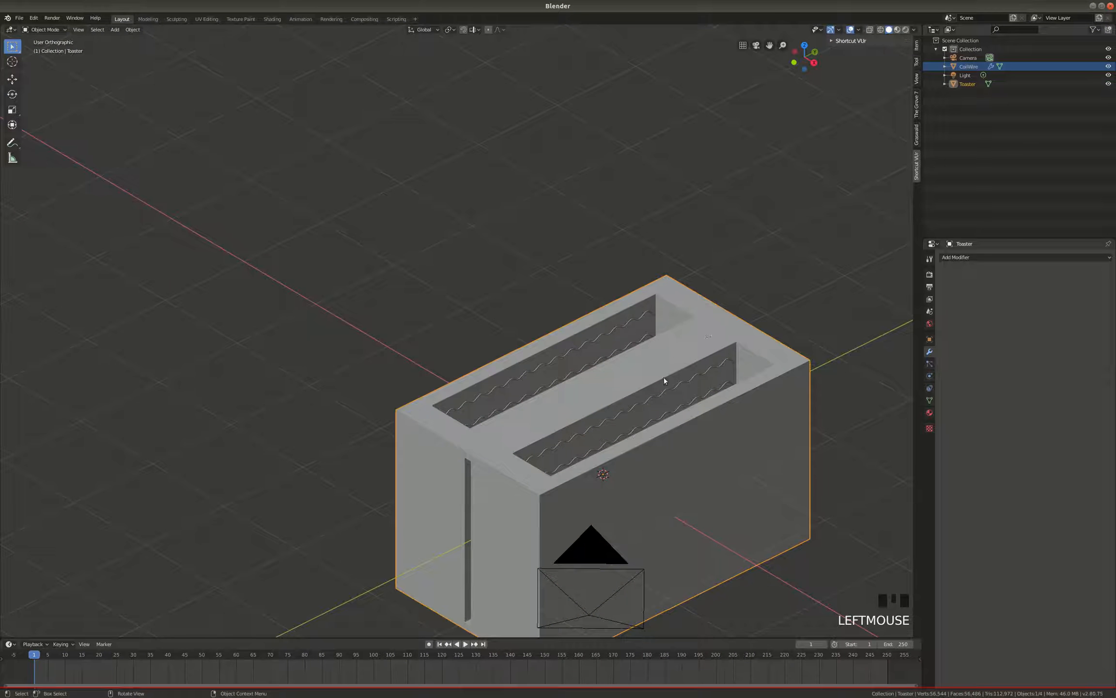
scroll(655, 370, down, 3)
scroll(707, 400, up, 3)
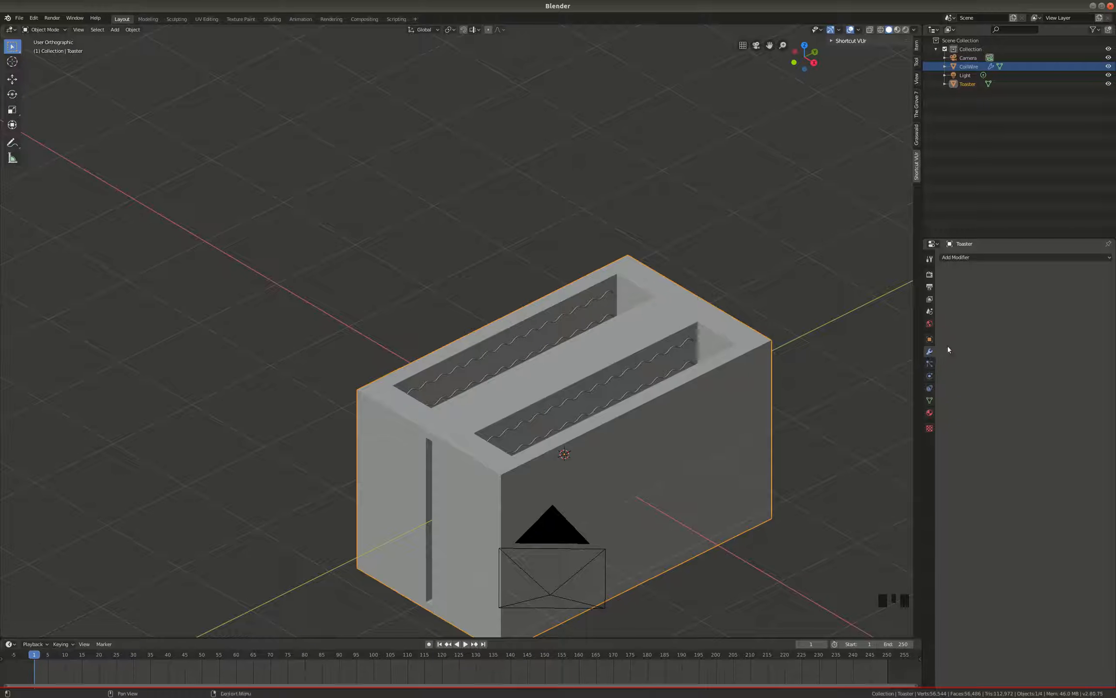
click(1097, 258)
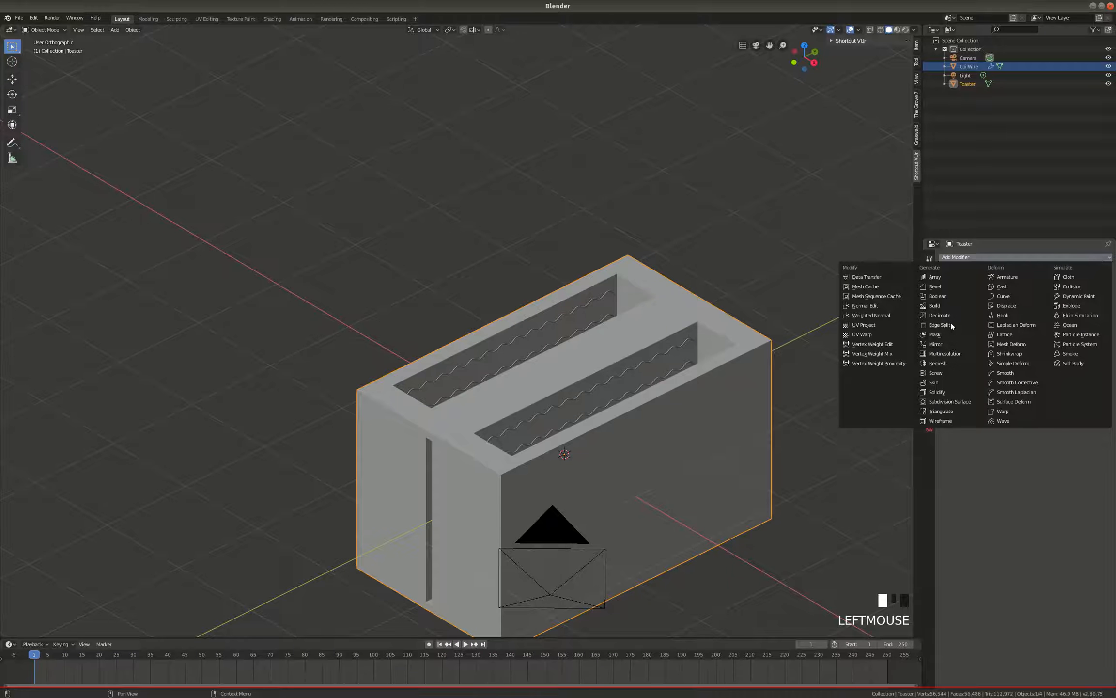
click(961, 401)
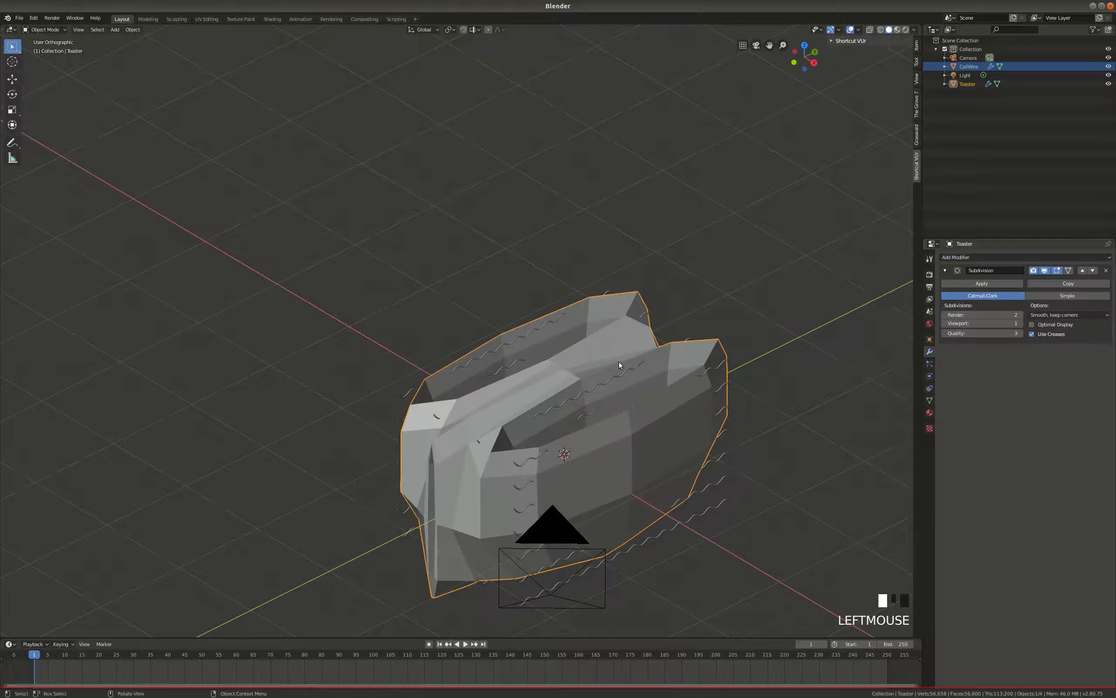
mouse_move(619, 364)
middle_down()
mouse_move(676, 367)
mouse_move(661, 349)
mouse_move(613, 343)
mouse_move(601, 351)
mouse_move(617, 373)
middle_up()
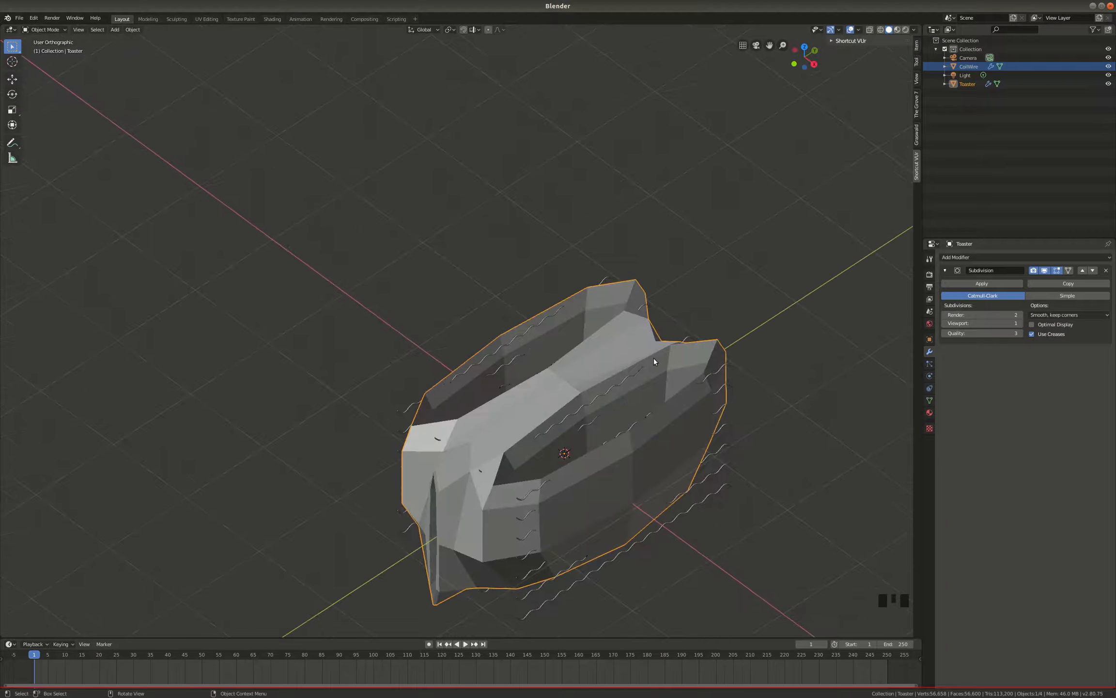
Check the toaster's subdivided body against its mesh cage in Edit Mode, and remove the Subdivision Surface modifier.
key(Tab)
scroll(479, 403, down, 3)
middle_drag(479, 403, 508, 461)
scroll(514, 465, up, 4)
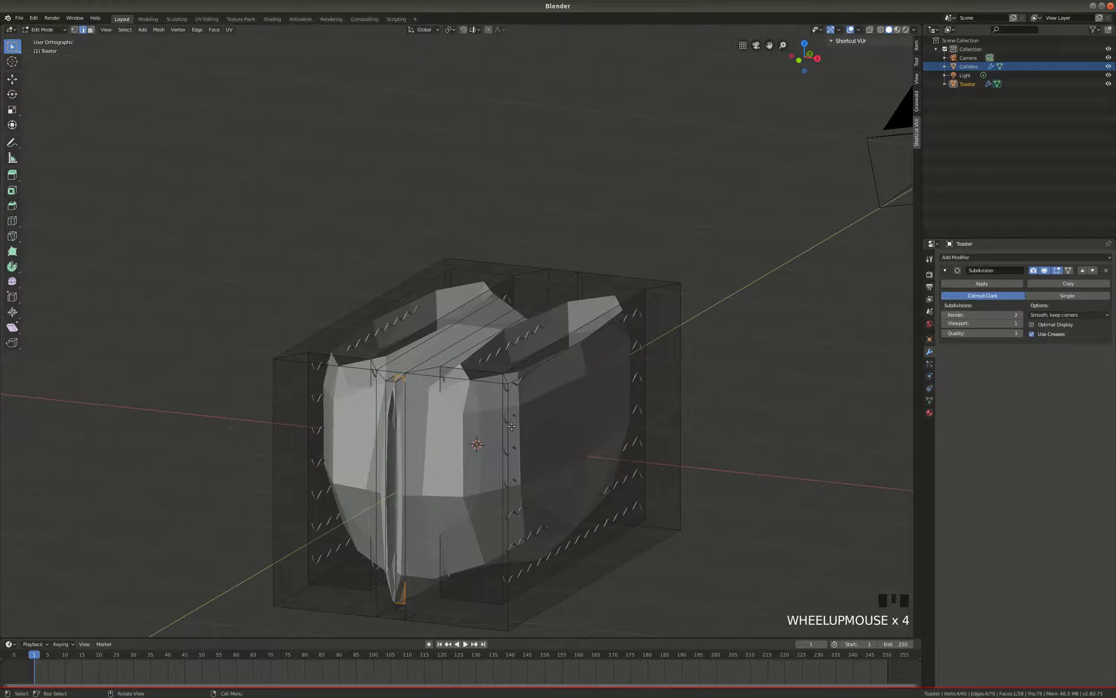
scroll(512, 426, down, 3)
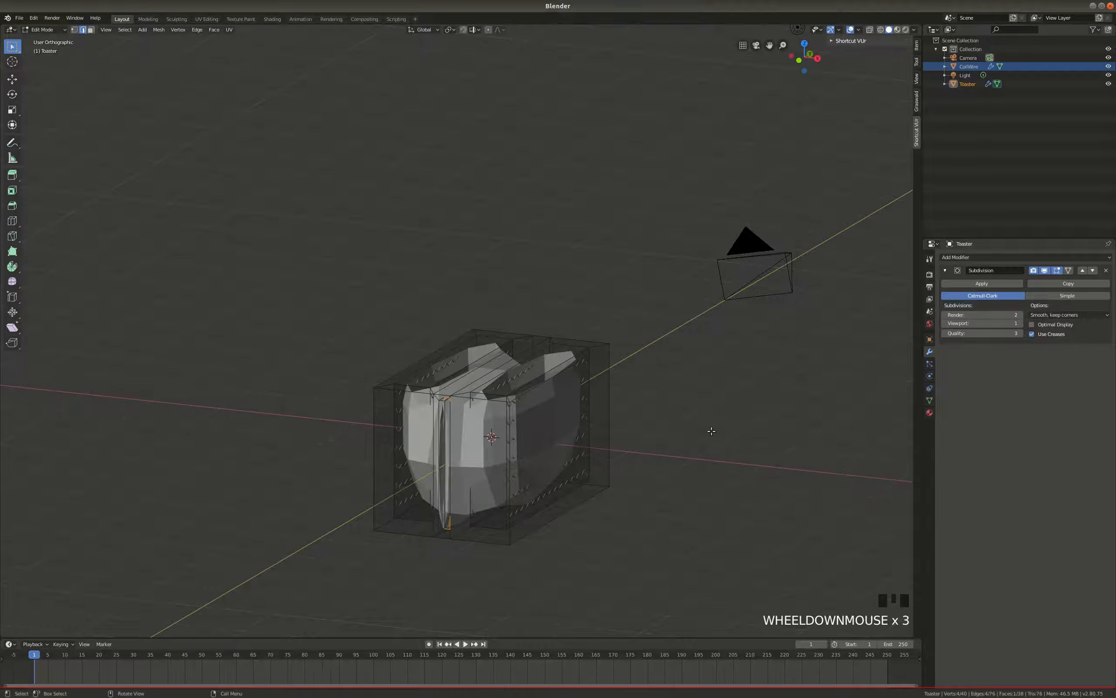
click(1104, 270)
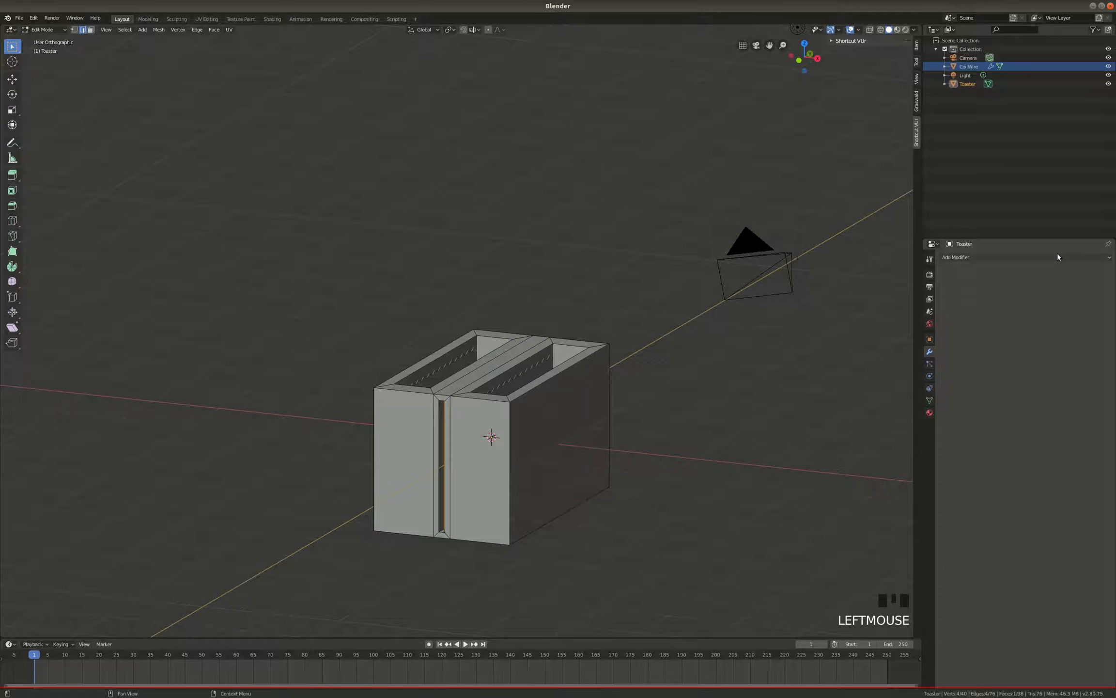
key(Tab)
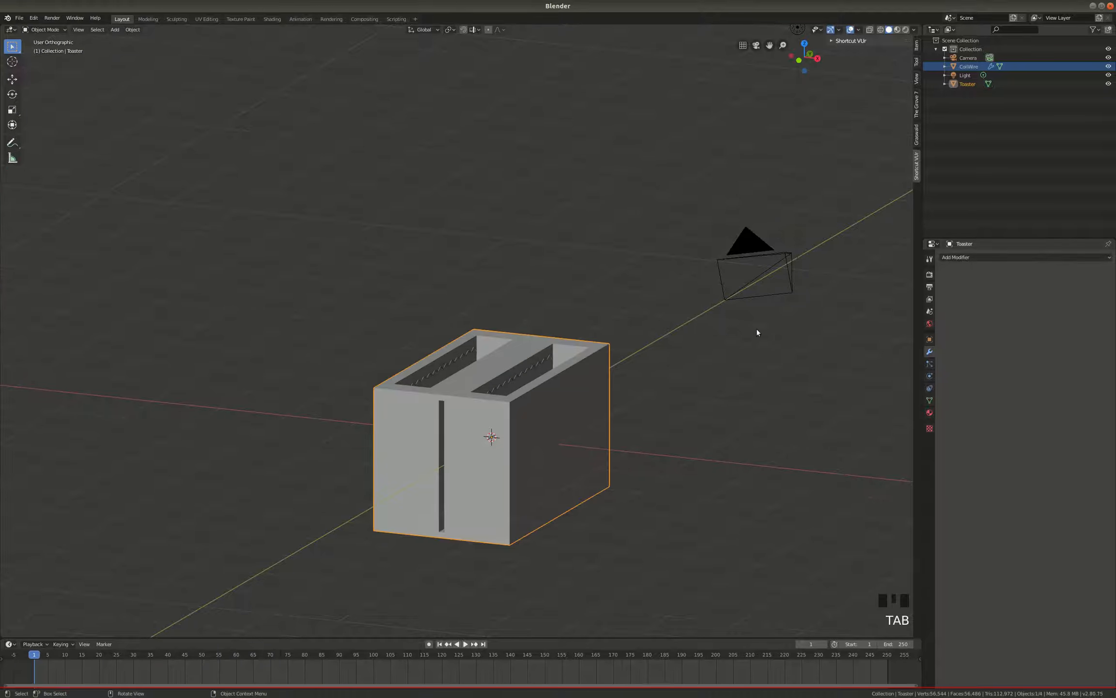
Add a Bevel modifier to the toaster body in Object Mode.
click(1047, 258)
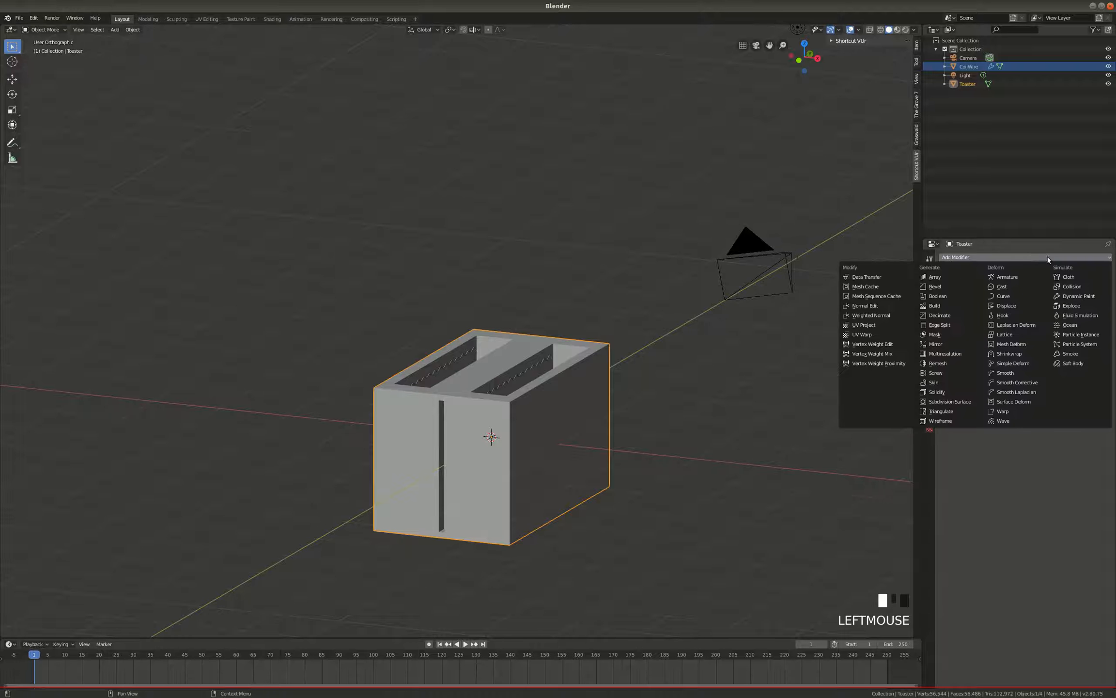
click(936, 286)
scroll(464, 414, up, 4)
middle_drag(464, 414, 505, 396)
scroll(499, 395, down, 3)
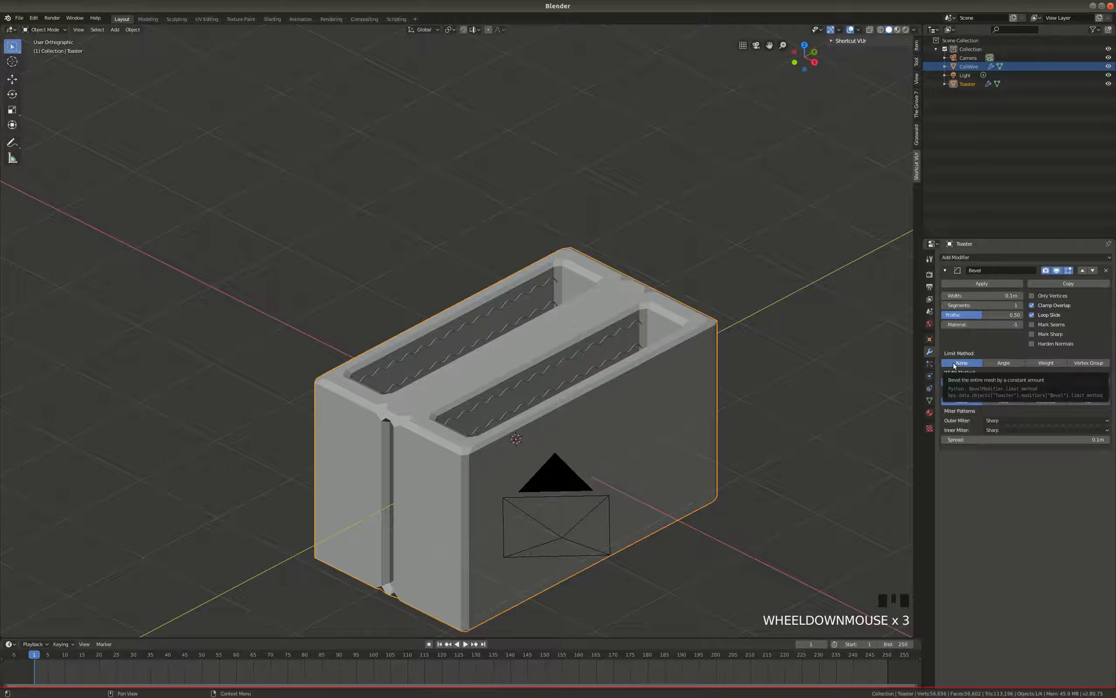
Set the toaster's bevel to 3 segments with a width of 0.027 m.
drag(998, 296, 971, 296)
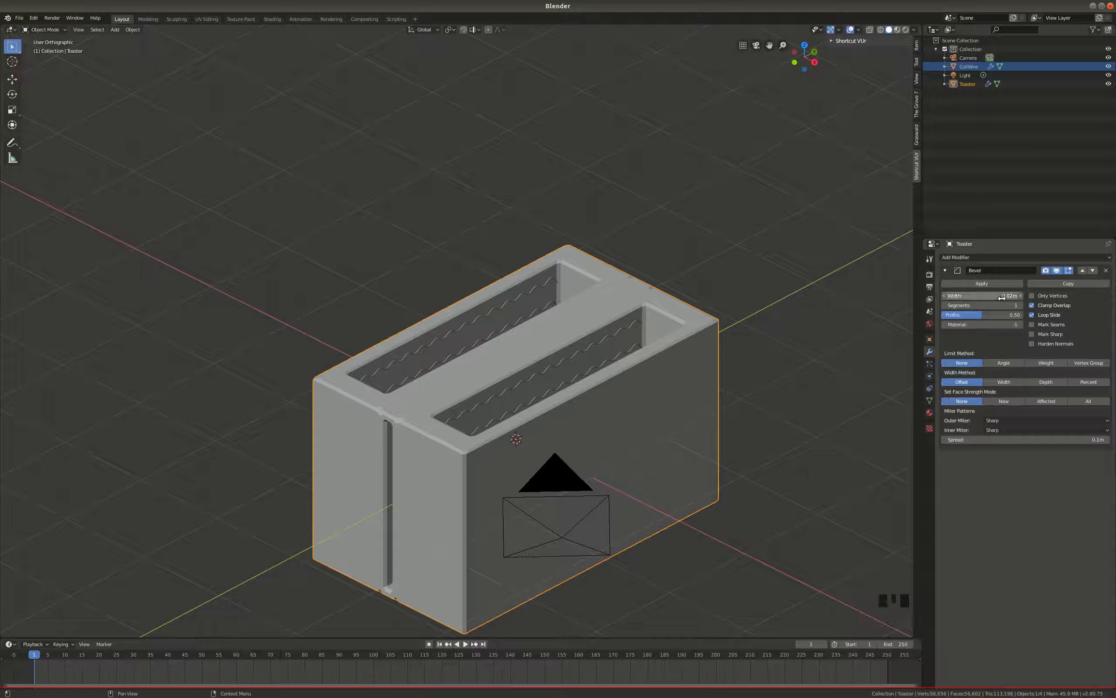
scroll(1018, 305, up, 3)
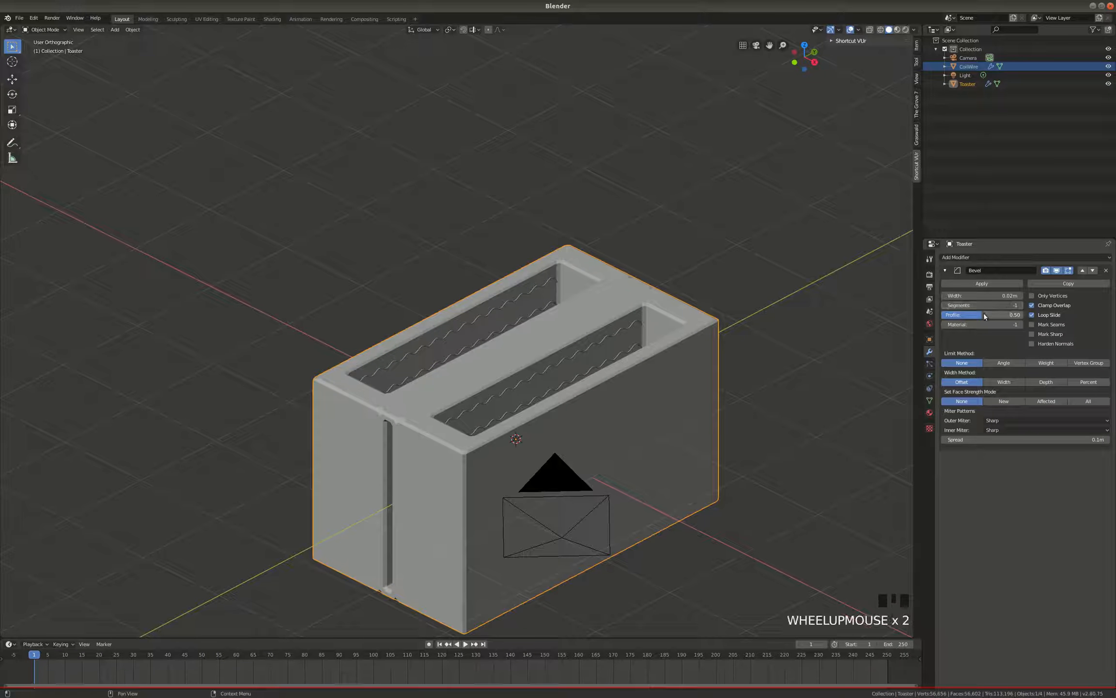
click(1020, 305)
click(1020, 305)
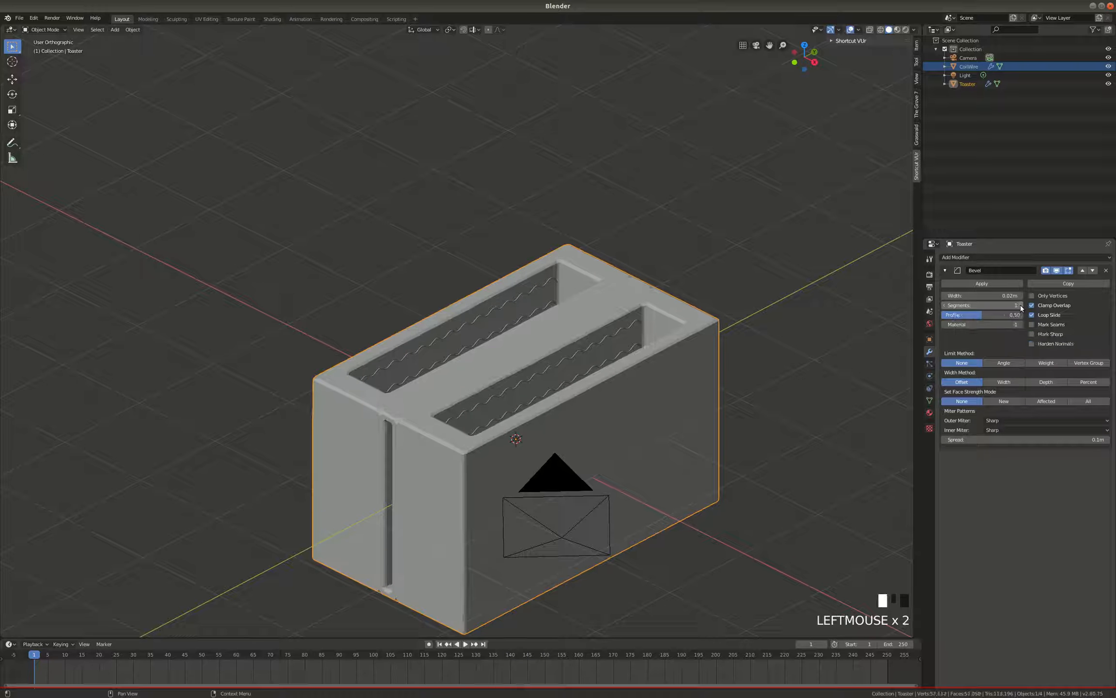
shift+drag(991, 295, 997, 295)
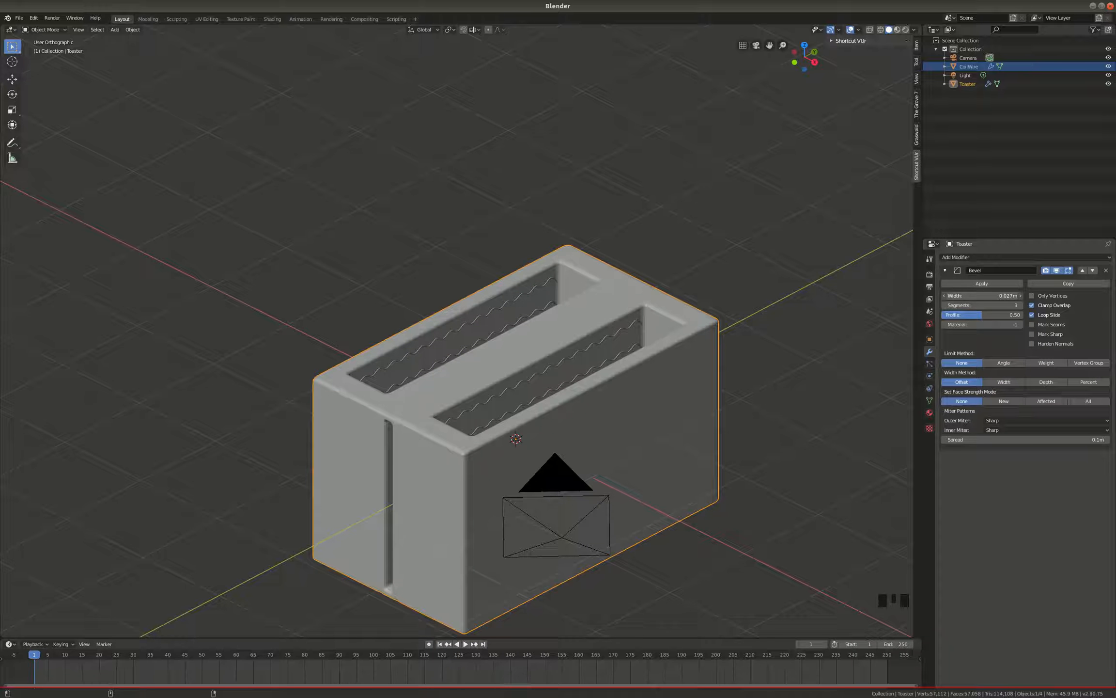
Examine the bevelled edges where the lever groove meets the toaster's top, comparing Edit Mode with Object Mode.
scroll(407, 401, down, 4)
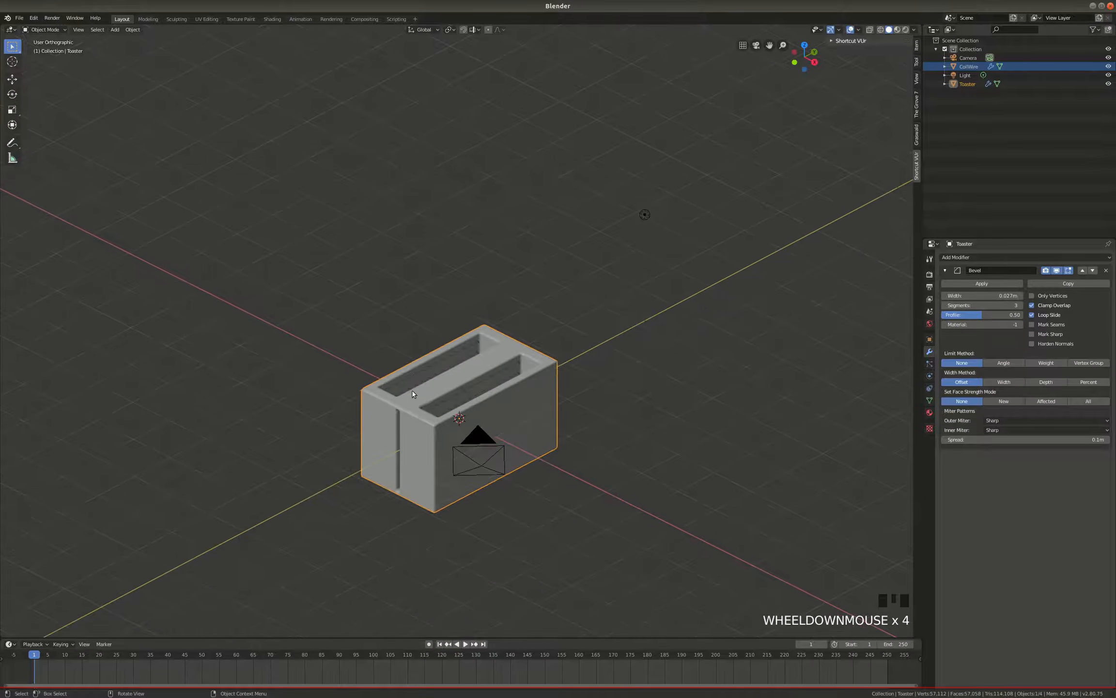
scroll(417, 402, up, 7)
scroll(399, 367, down, 3)
middle_drag(399, 367, 520, 366)
scroll(529, 377, up, 6)
key(Tab)
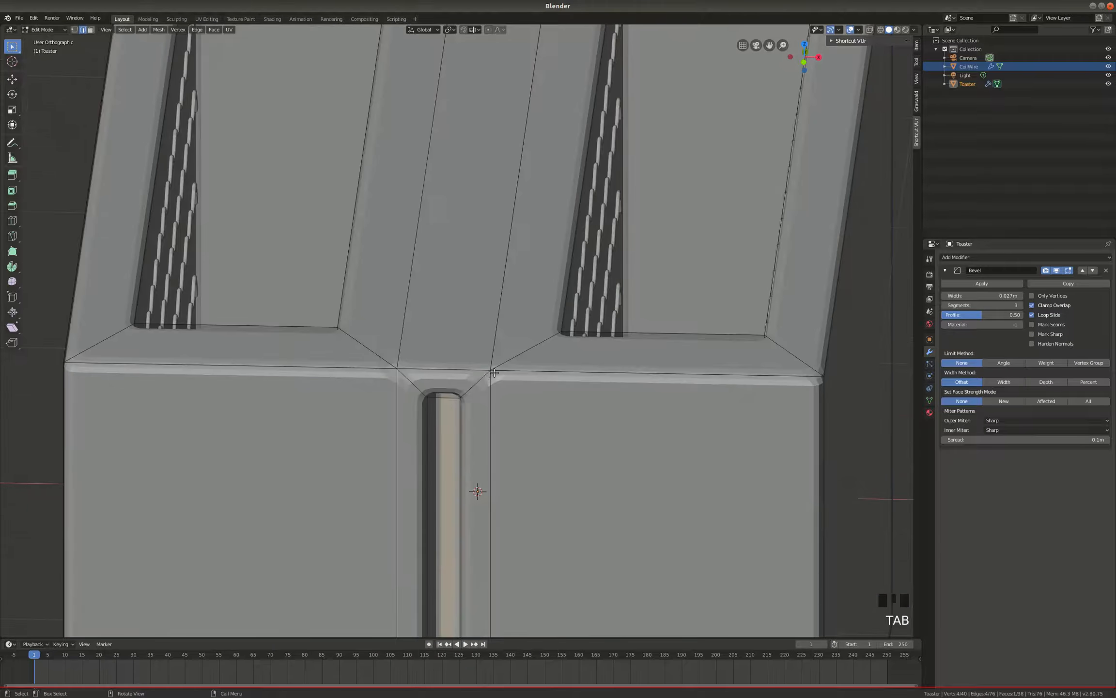
scroll(529, 377, down, 4)
mouse_move(530, 377)
middle_down()
mouse_move(551, 372)
mouse_move(550, 386)
mouse_move(529, 388)
mouse_move(543, 388)
middle_up()
scroll(503, 361, down, 5)
scroll(501, 474, up, 6)
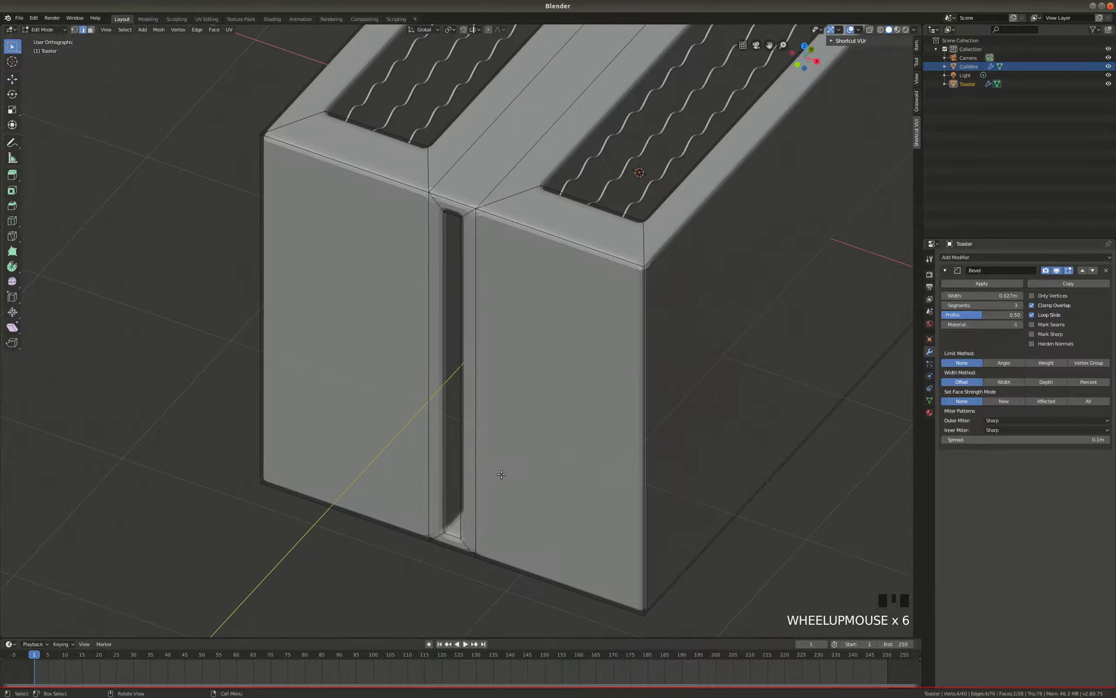
scroll(511, 459, down, 3)
mouse_move(518, 436)
middle_down()
mouse_move(413, 431)
mouse_move(516, 431)
middle_up()
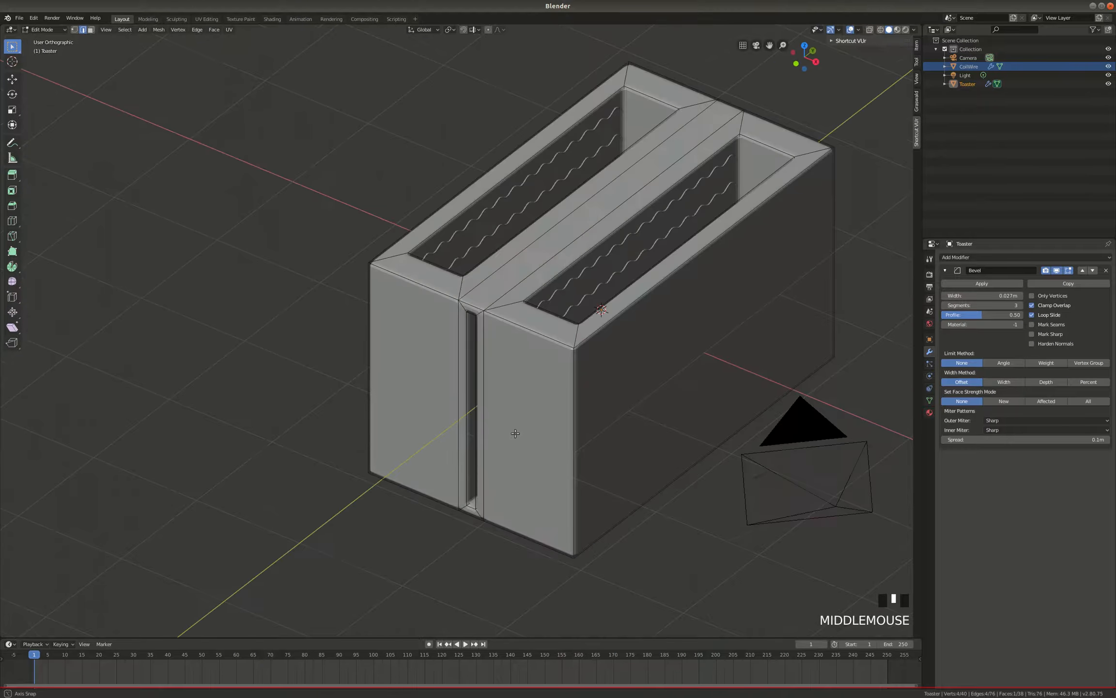
scroll(478, 287, up, 5)
key(Tab)
key(Tab)
key(Tab)
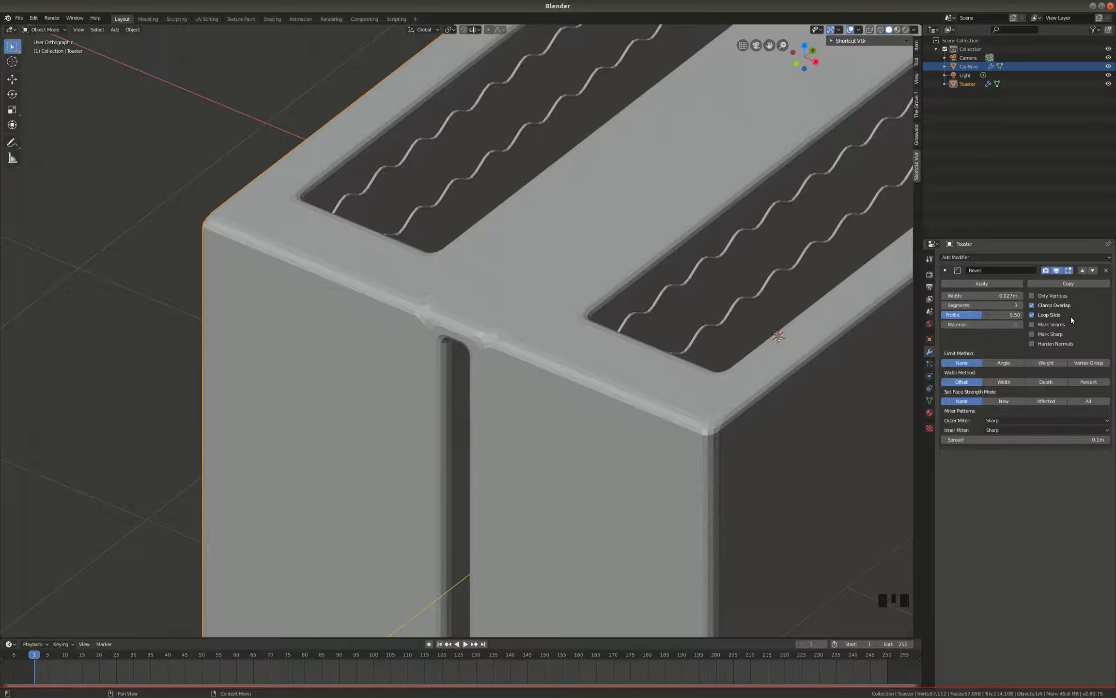
Try the bevel's Only Vertices, Clamp Overlap and Harden Normals options and restore their original settings.
click(1032, 296)
click(1032, 296)
click(1032, 306)
click(1032, 343)
click(1032, 343)
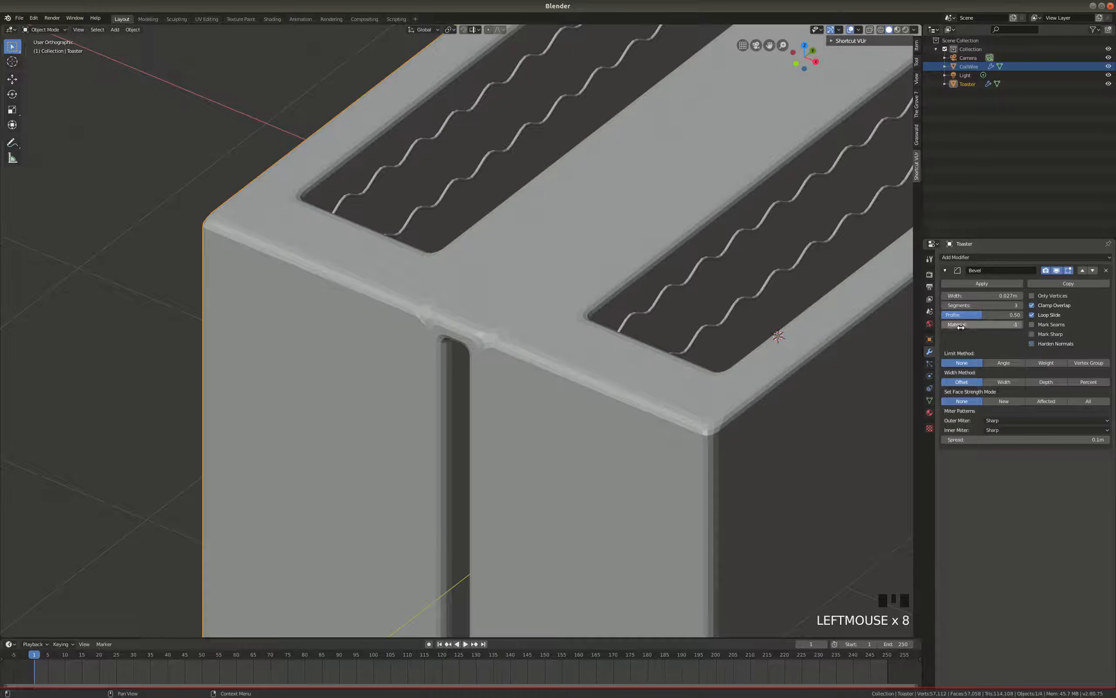
Set the bevel's limit method to Angle and check the edges around the lever groove and bread slots.
click(1005, 363)
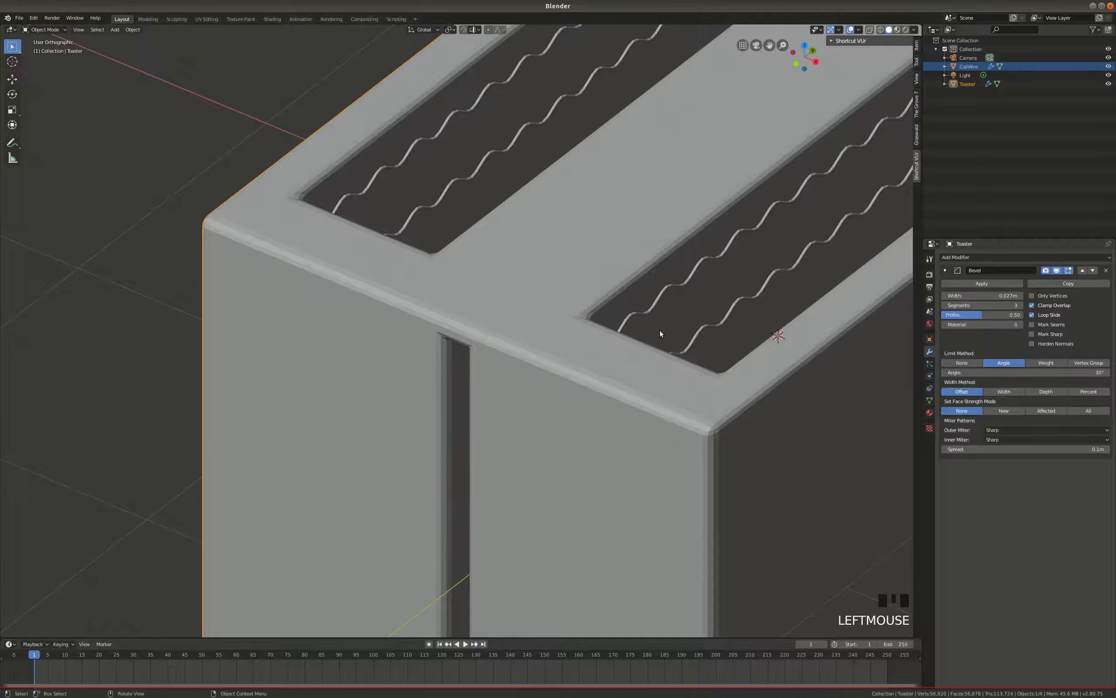
scroll(654, 329, down, 4)
middle_drag(744, 316, 624, 303)
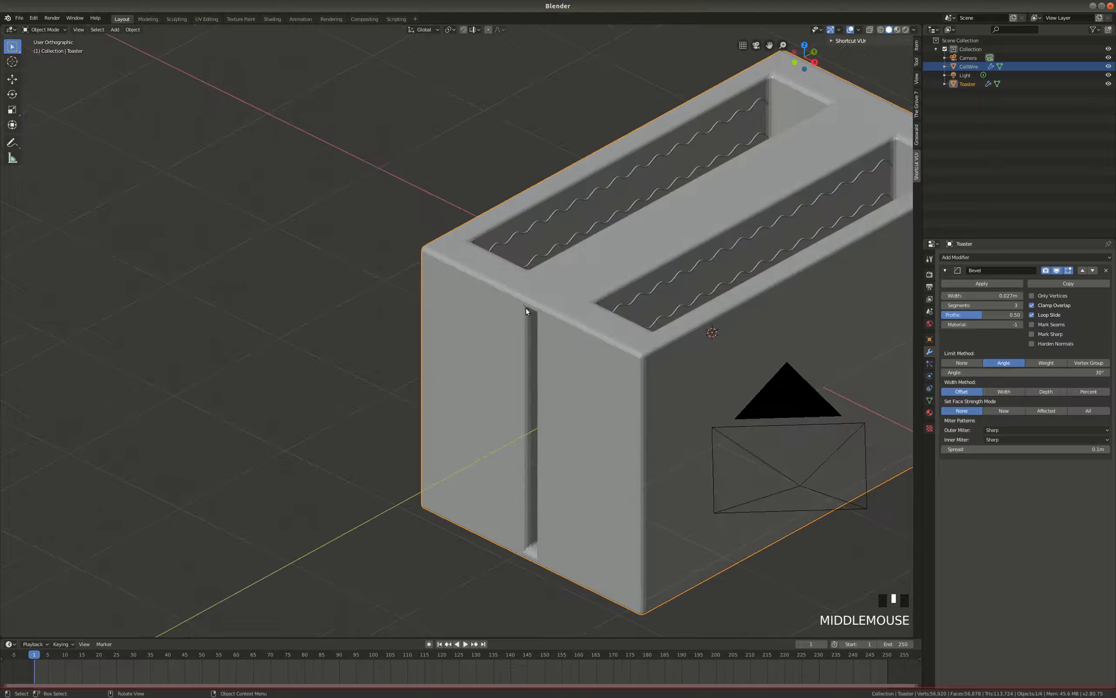
scroll(527, 310, up, 6)
scroll(556, 309, down, 6)
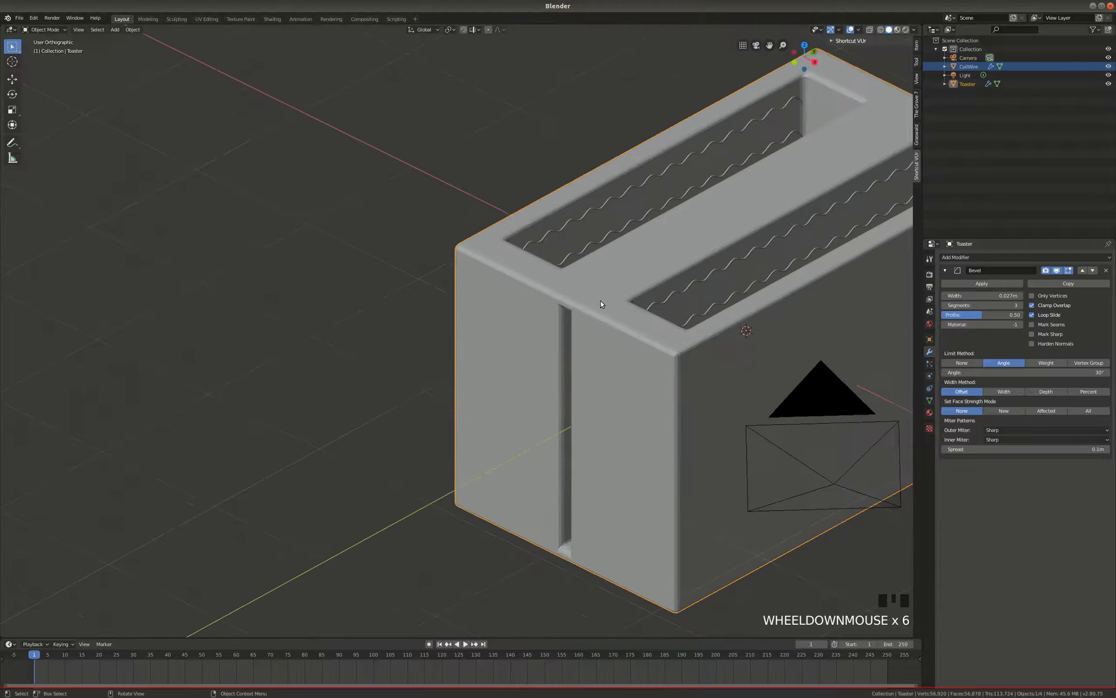
scroll(615, 314, down, 1)
middle_drag(658, 317, 556, 279)
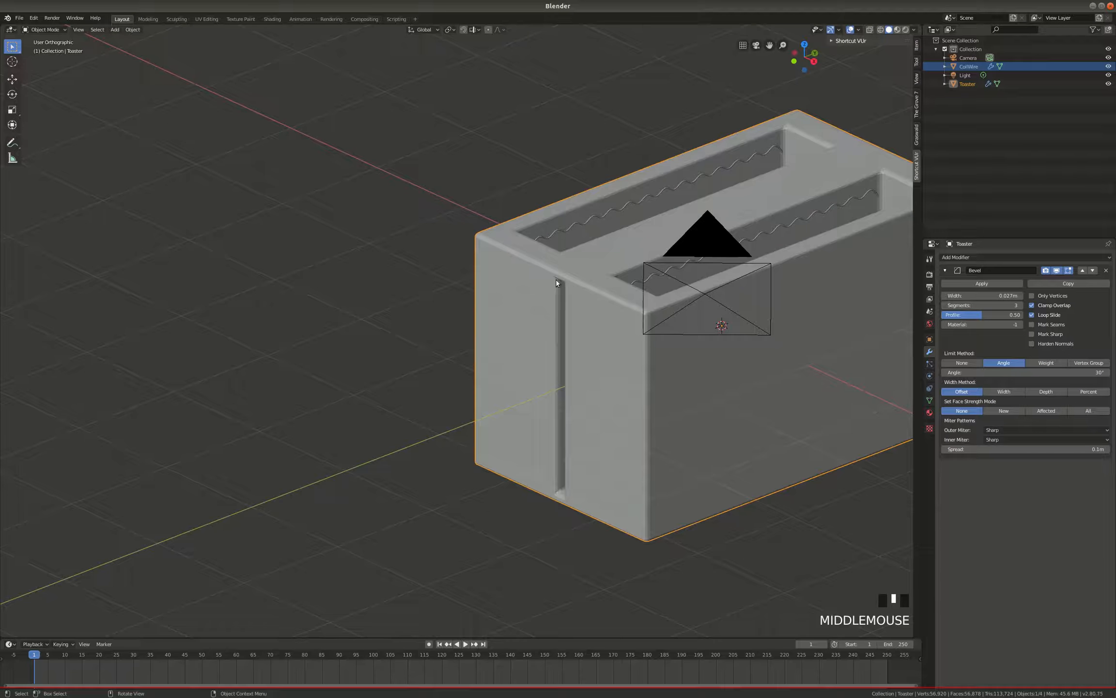
scroll(573, 289, up, 5)
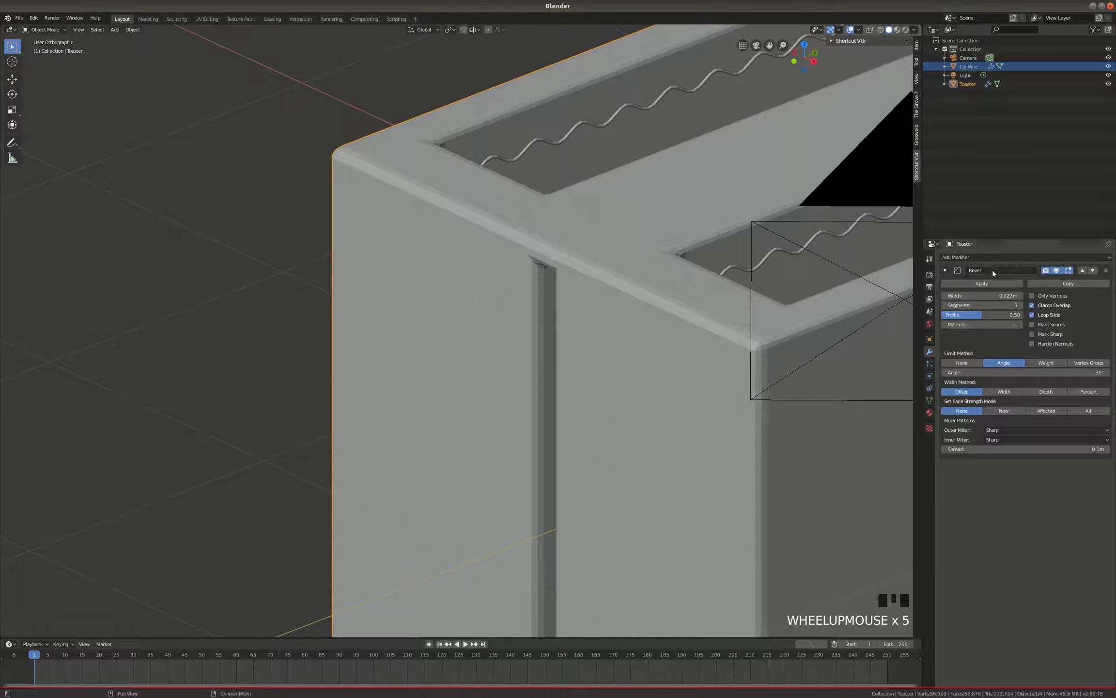
Collapse the Bevel modifier's settings and check the toaster's corner and groove edges up close.
click(945, 270)
scroll(736, 326, up, 12)
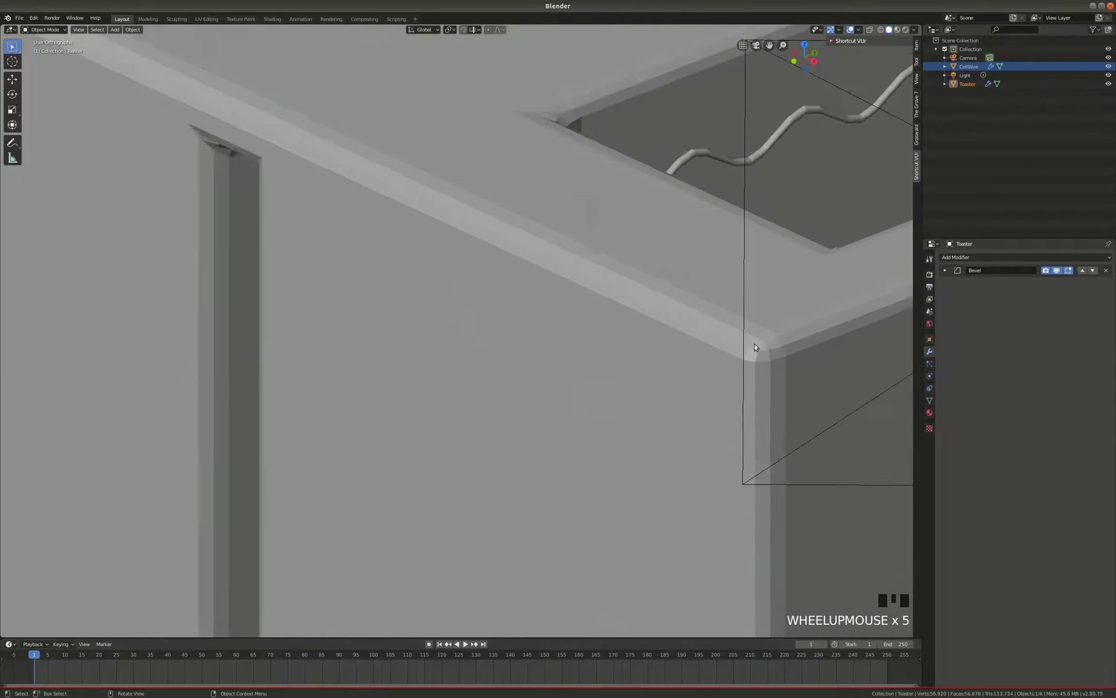
scroll(713, 333, down, 6)
scroll(713, 332, down, 6)
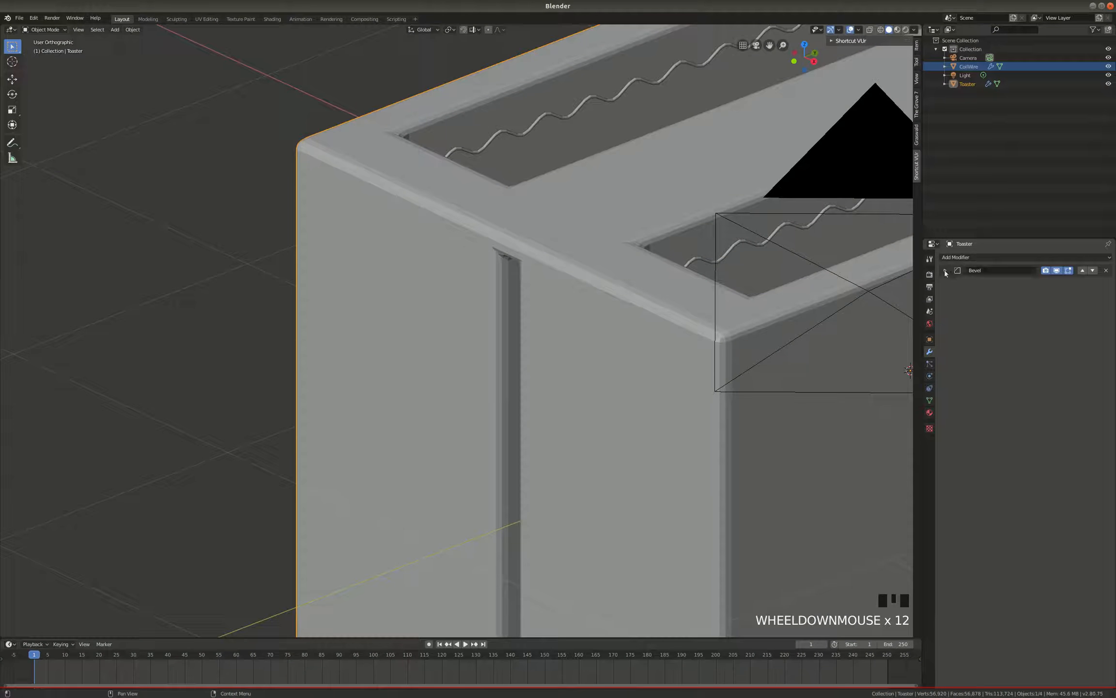
Try a Subdivision Surface modifier on the toaster after and before the Bevel modifier, and remove it.
click(1064, 257)
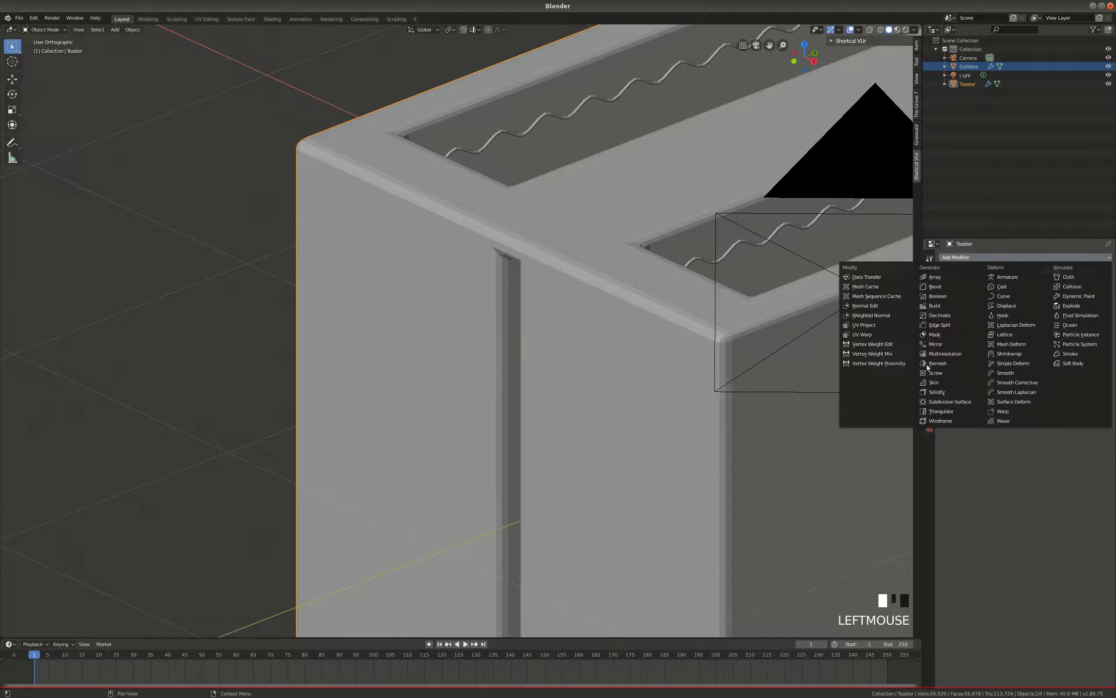
click(943, 402)
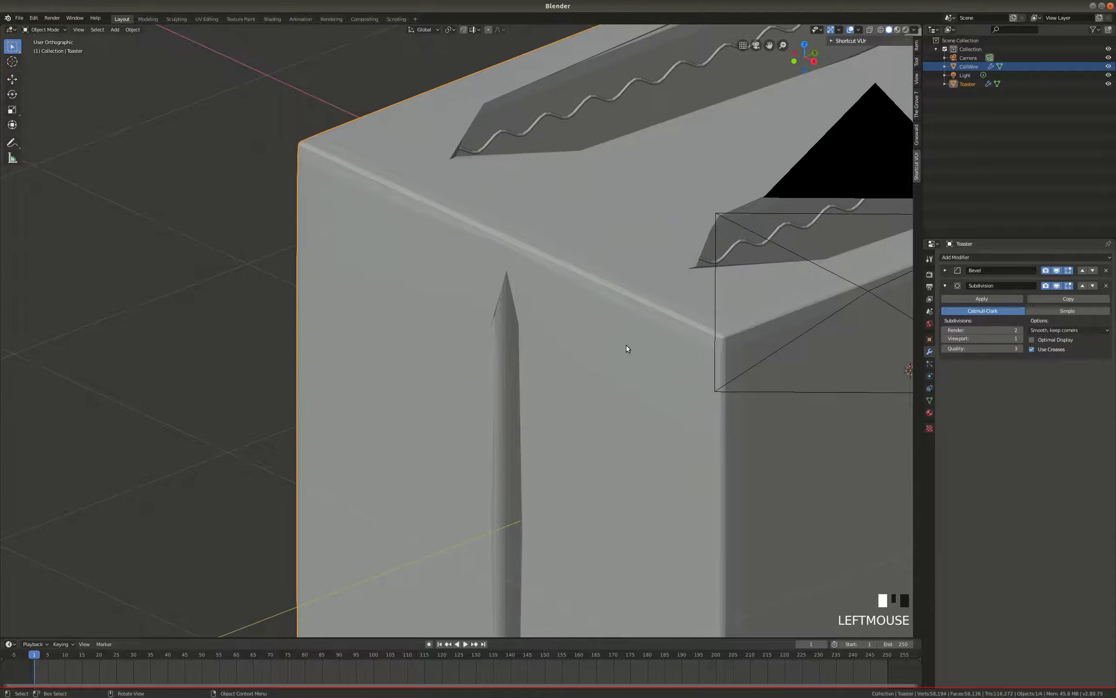
scroll(628, 346, down, 2)
scroll(984, 321, up, 2)
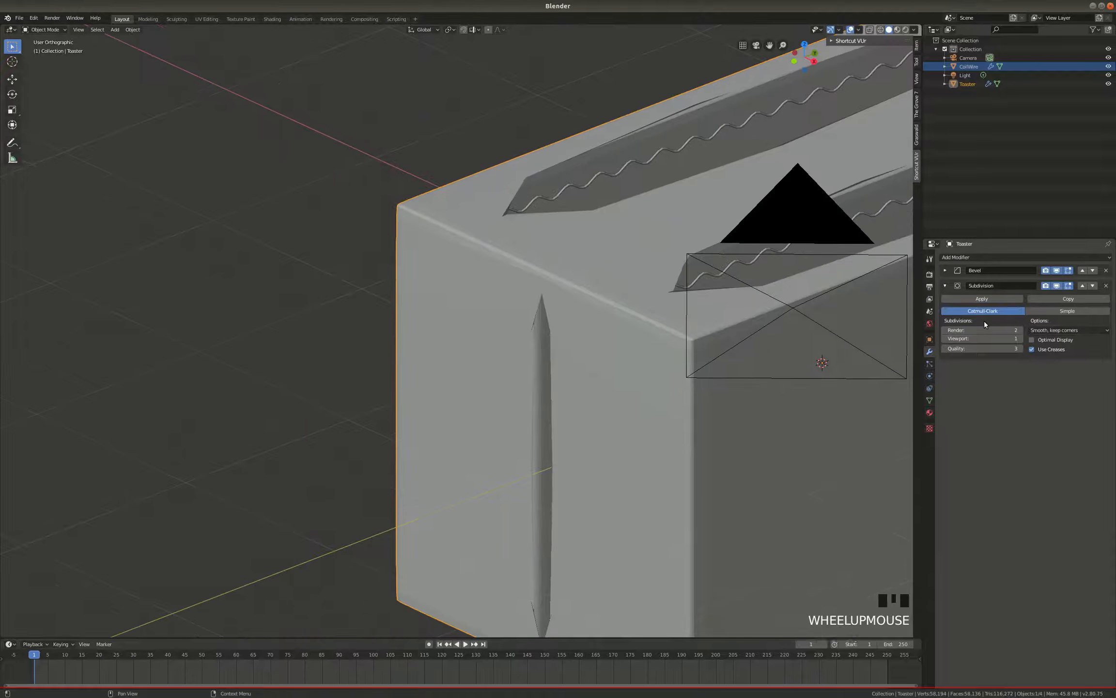
click(1083, 286)
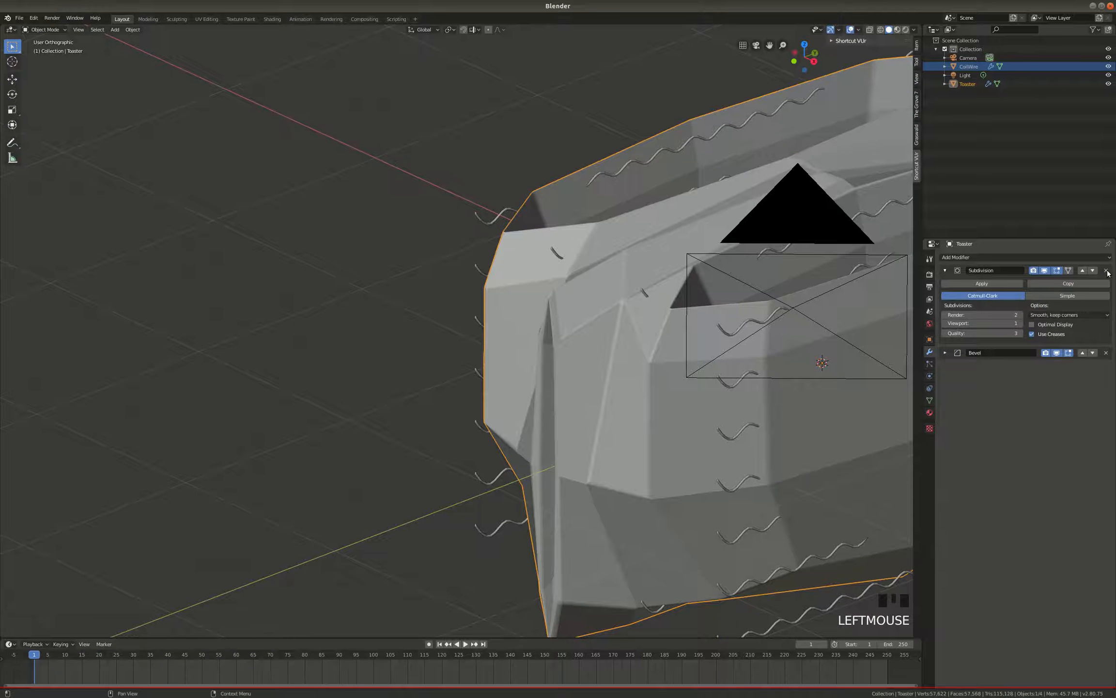
click(1106, 270)
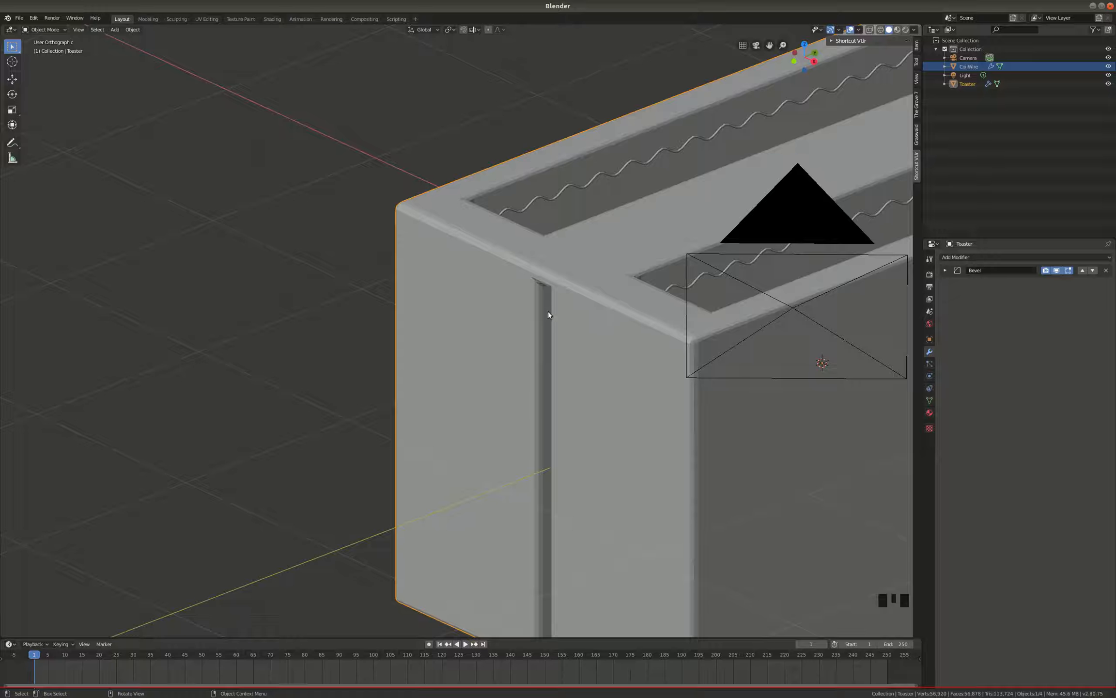
Apply smooth shading to the toaster body and check its surface around the lever groove and slots.
click(129, 30)
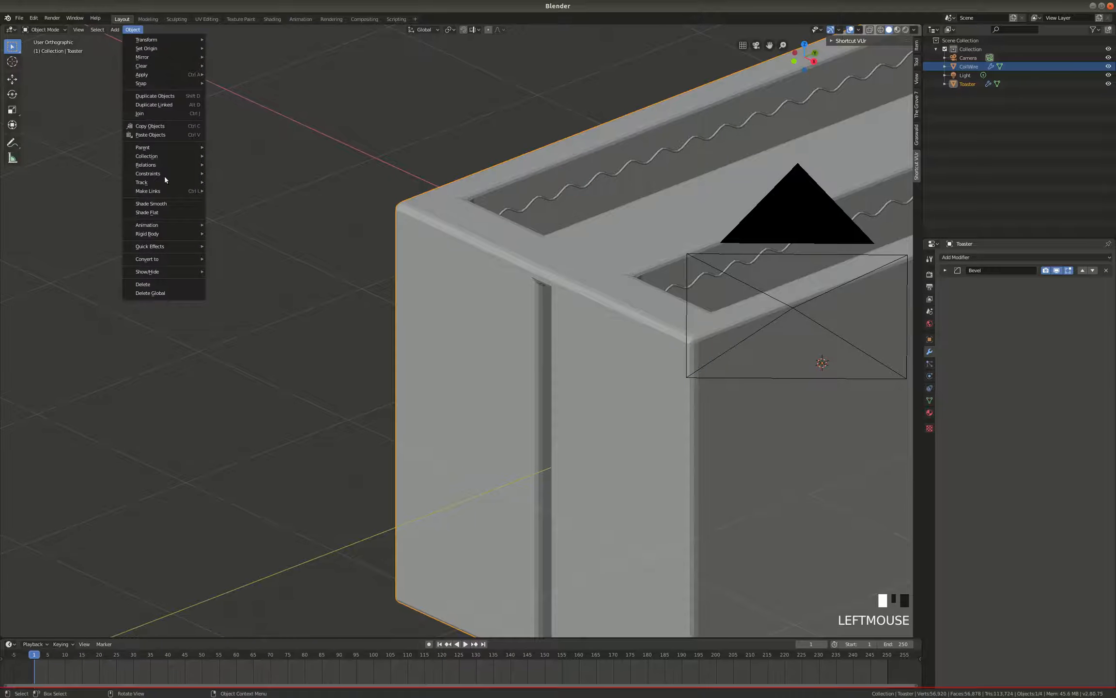
click(162, 212)
scroll(480, 287, down, 4)
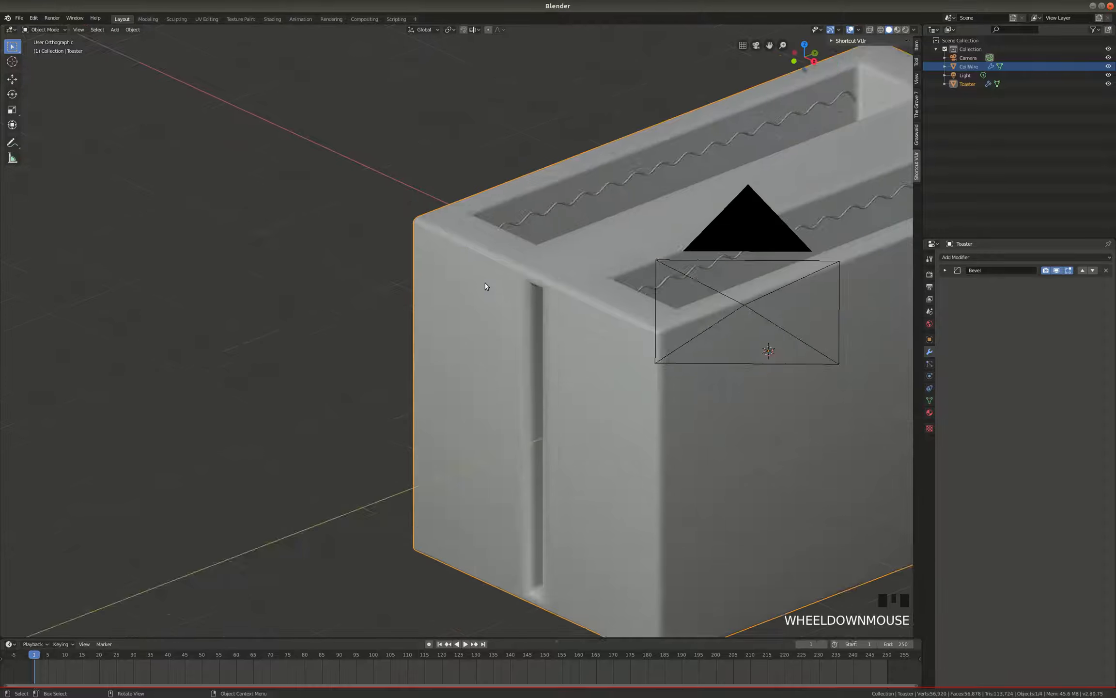
scroll(543, 300, up, 3)
middle_drag(529, 294, 532, 281)
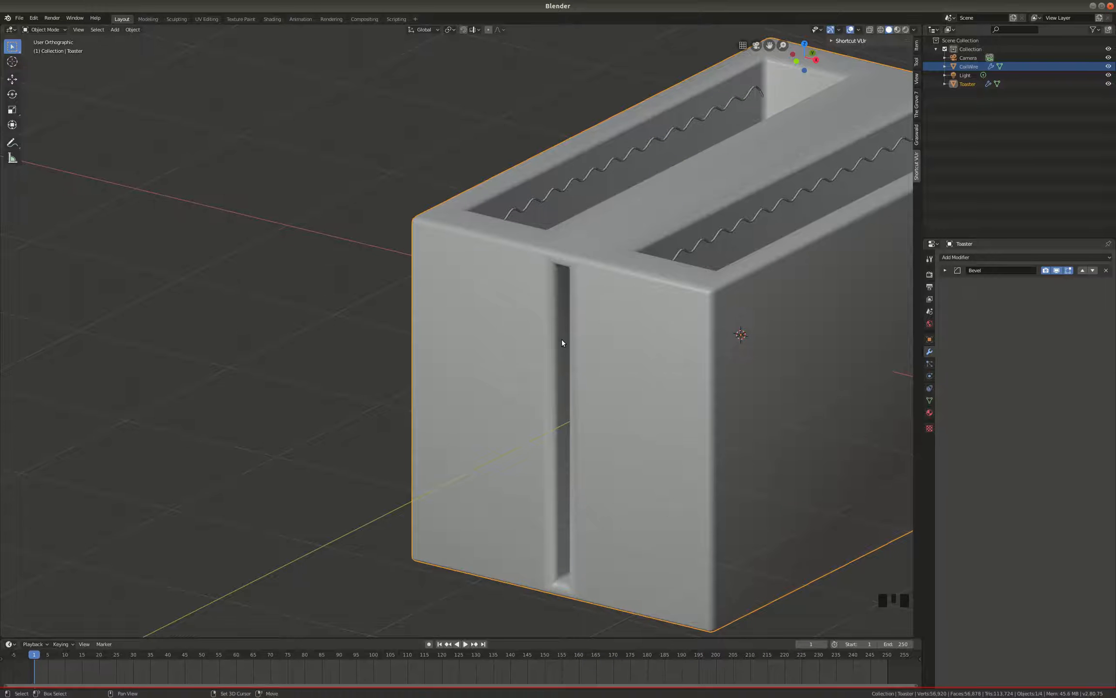
scroll(561, 343, down, 2)
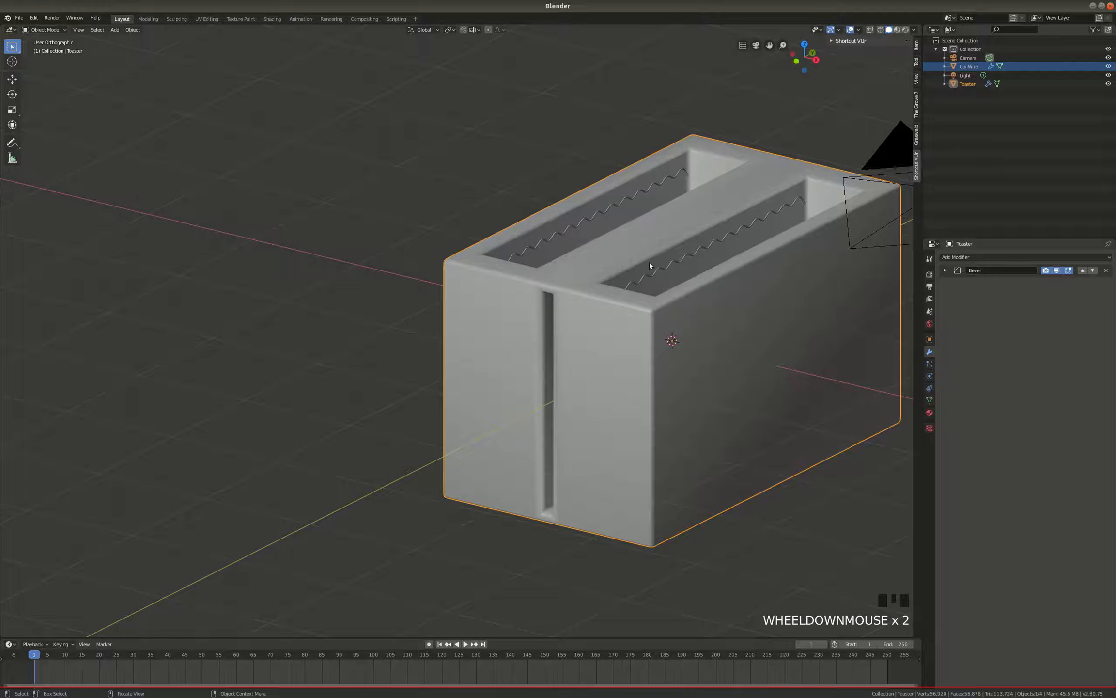
scroll(610, 349, down, 2)
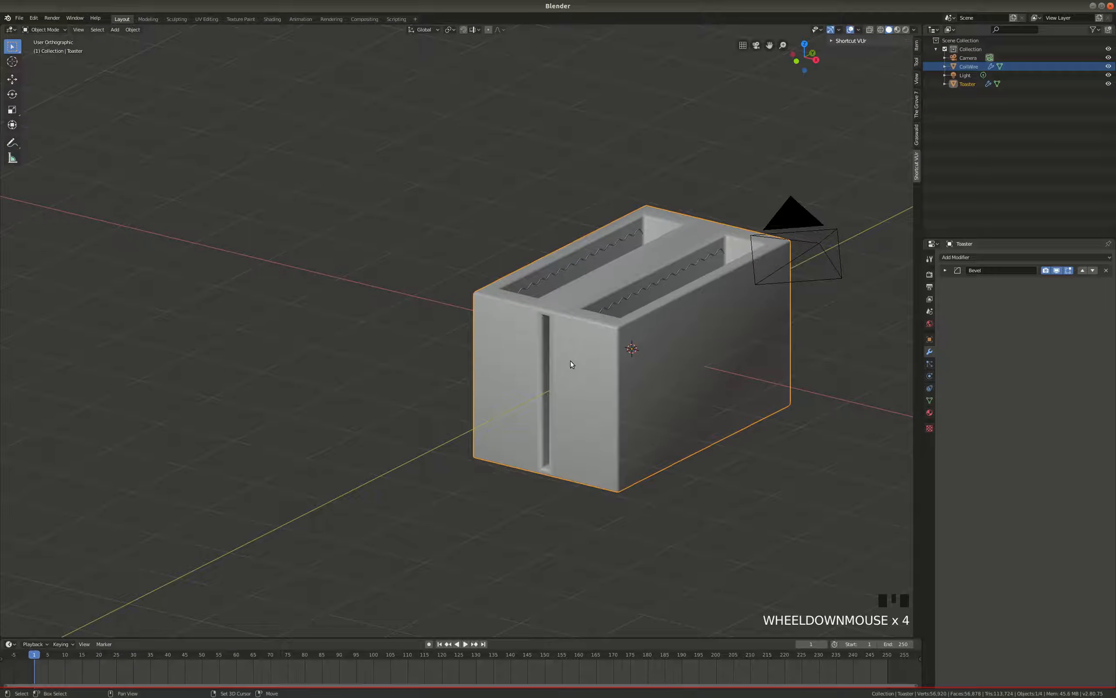
Add a cube at the toaster's centre and scale it down to a small block.
key(shift+a)
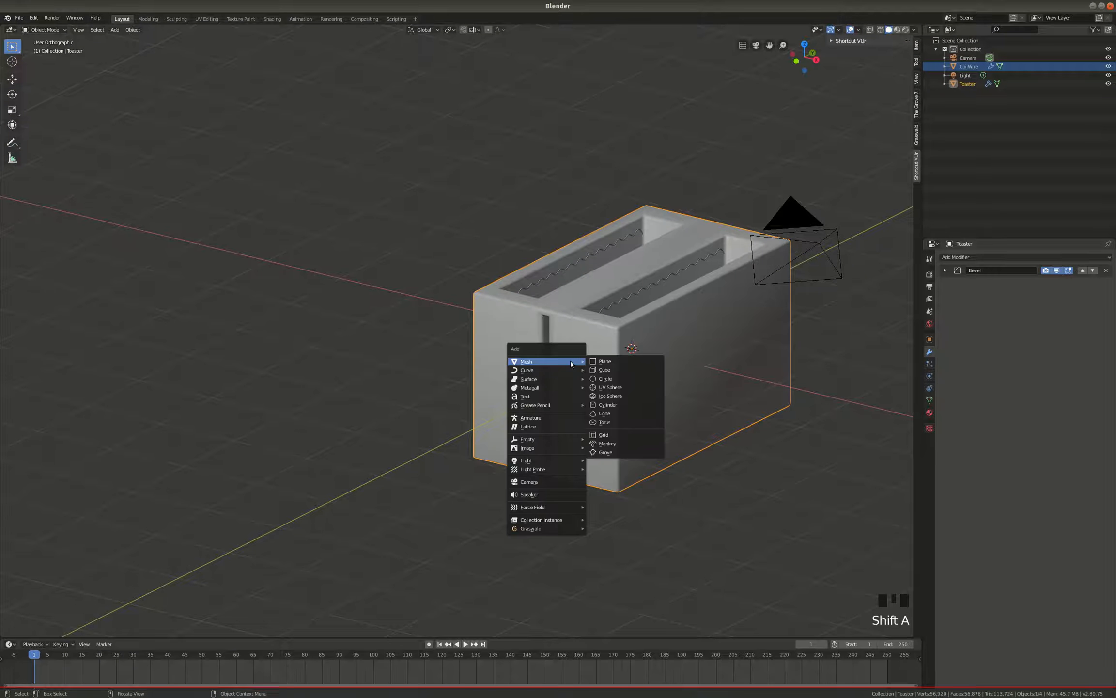
click(623, 368)
key(s)
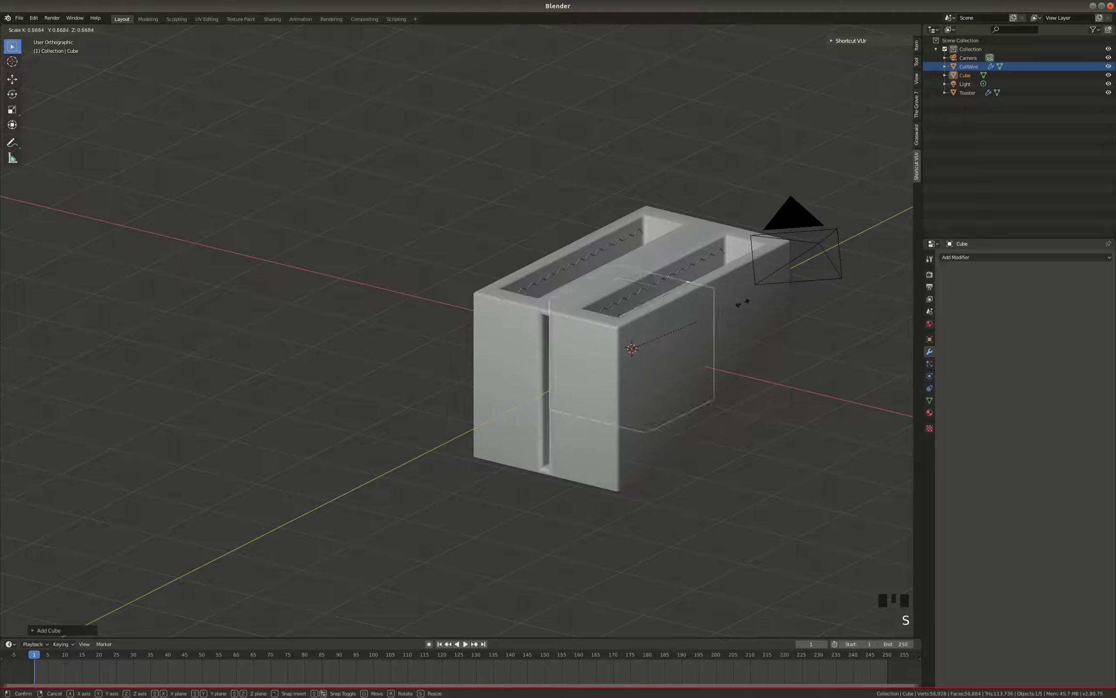
click(658, 339)
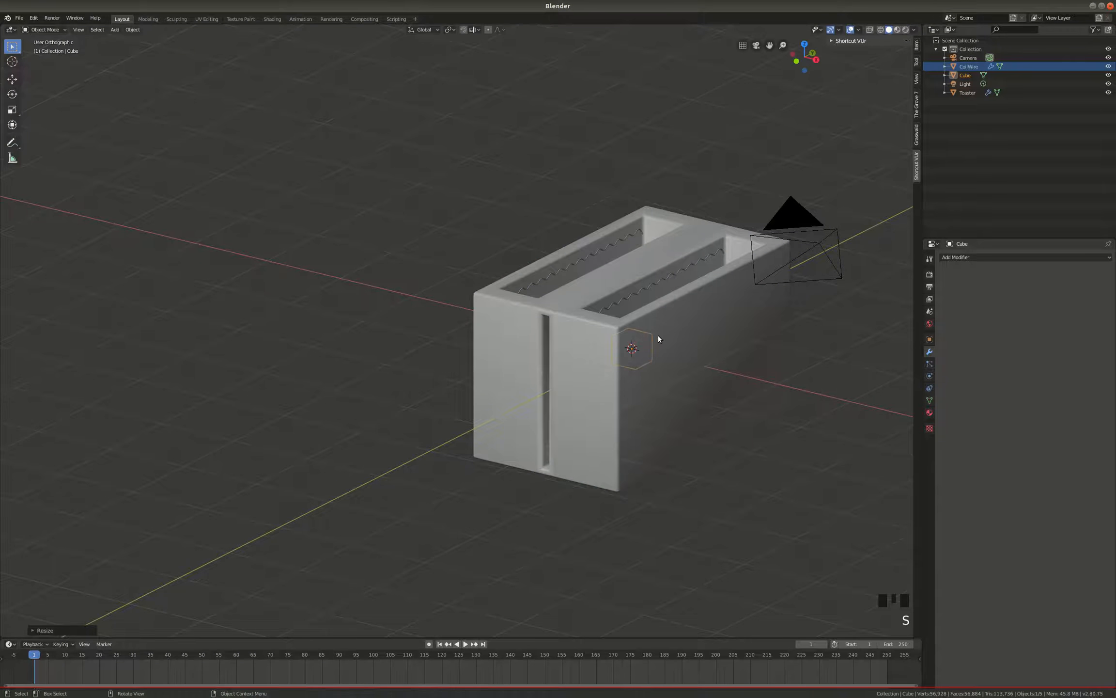
Move the small cube along Y out of the toaster body to just in front of the face with the lever groove.
key(KP_1)
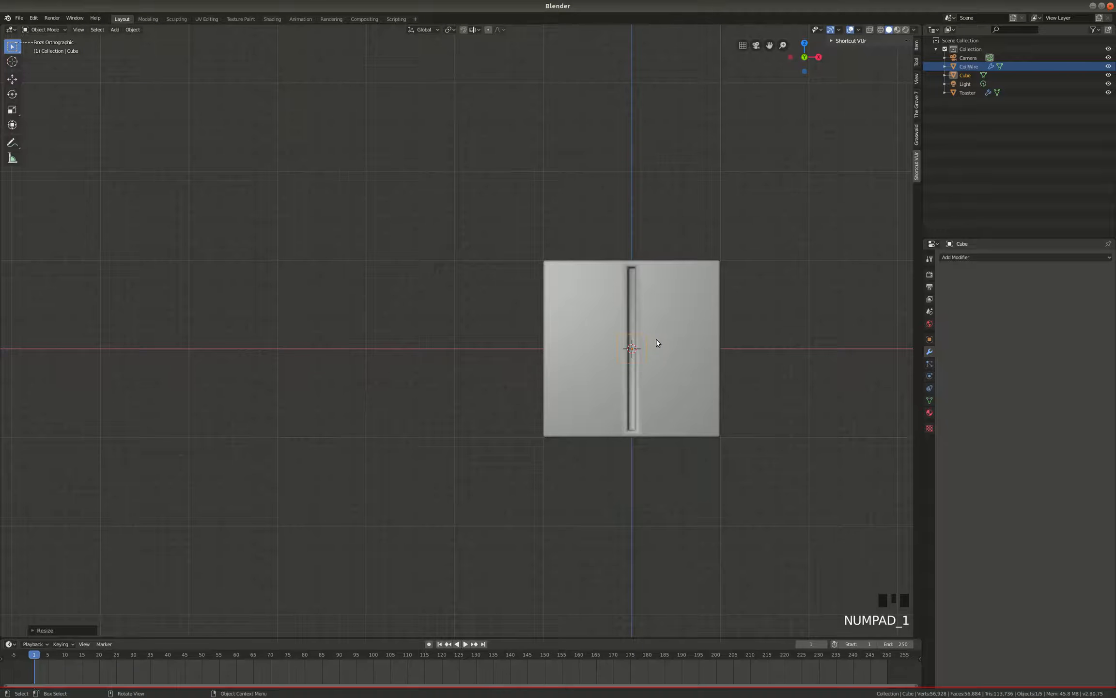
key(KP_3)
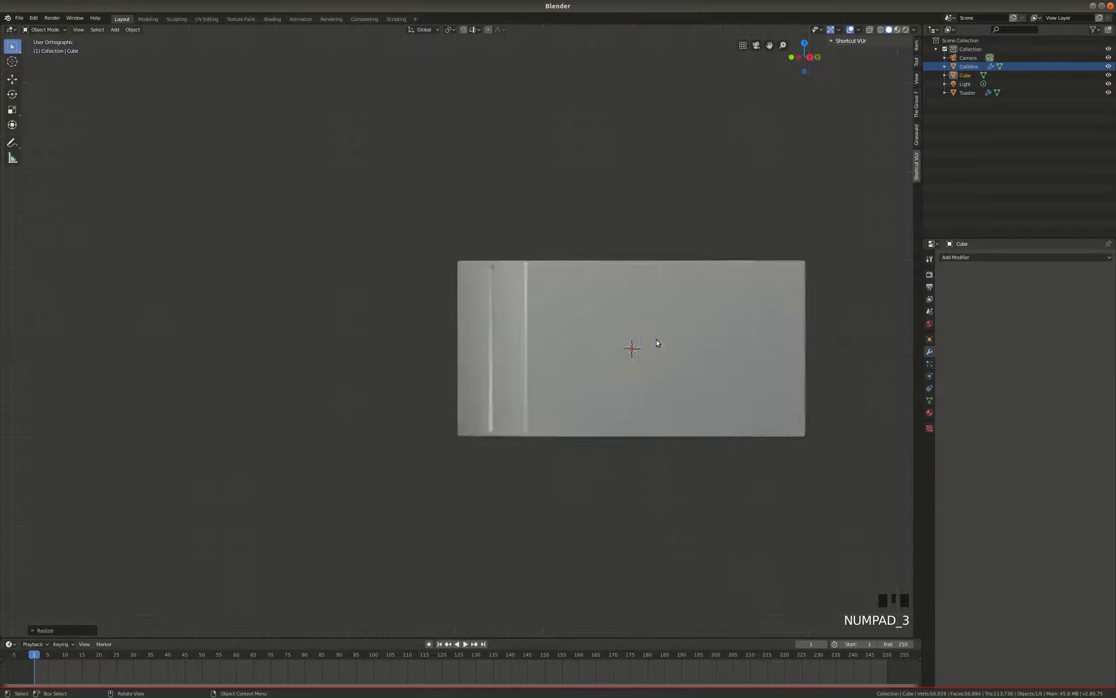
key(g)
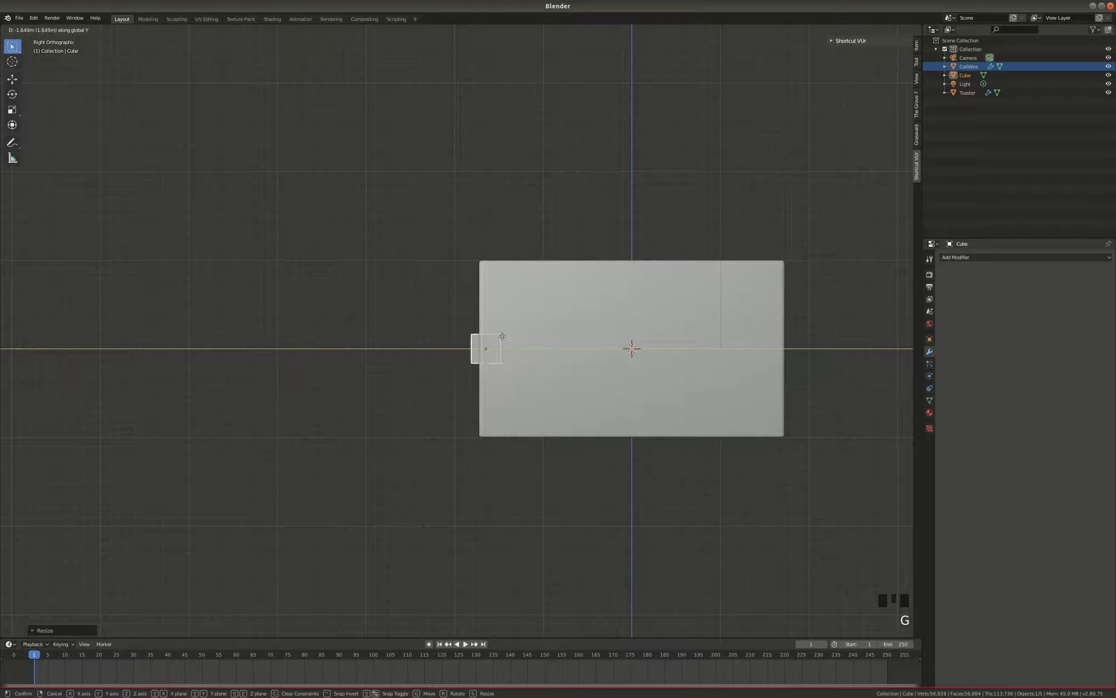
click(489, 339)
Widen the small cube along X across the lever groove and flatten it along Z to about half its height.
key(KP_1)
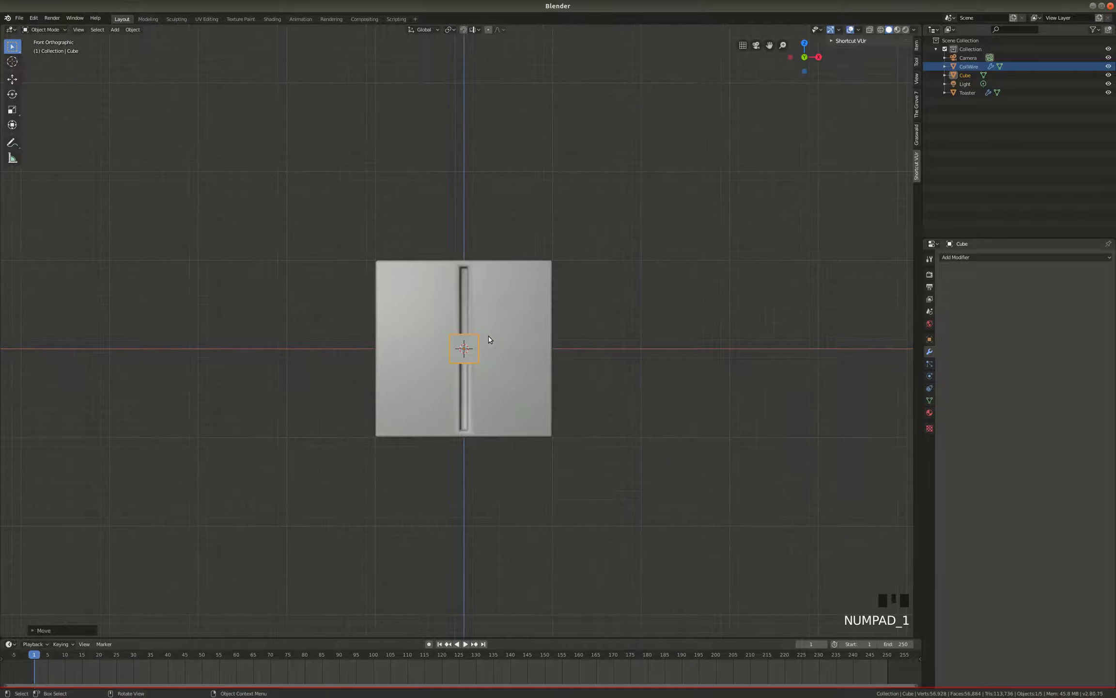
scroll(490, 341, up, 6)
key(s)
key(x)
click(545, 339)
key(s)
key(z)
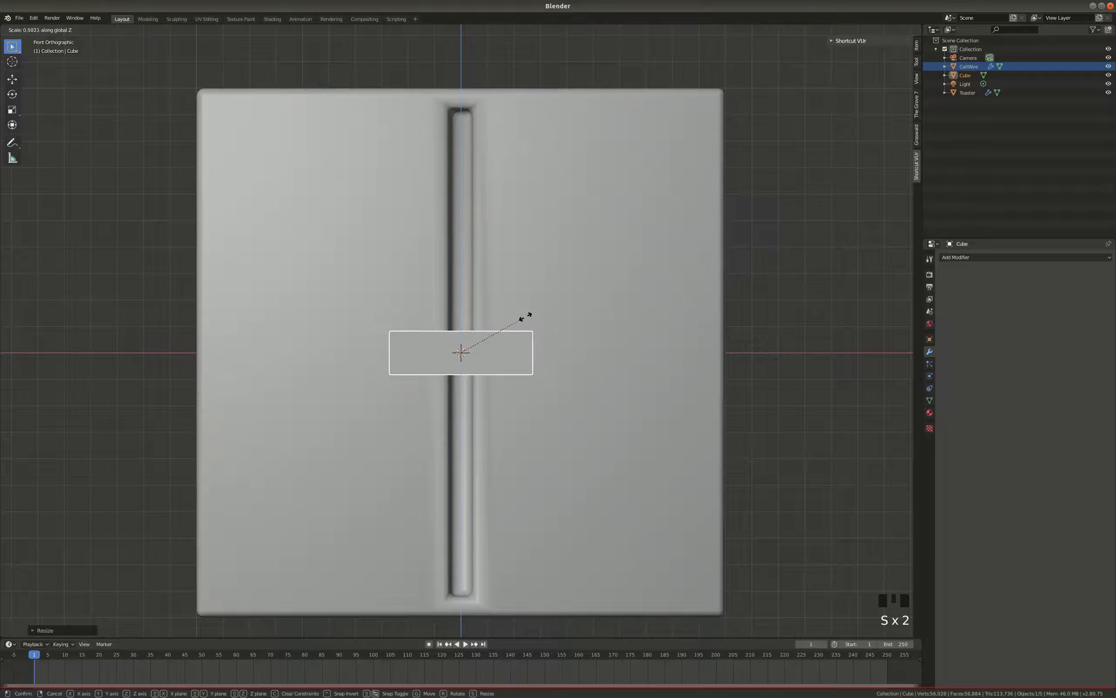
click(527, 318)
Shorten the lever block along Y and move it along Y towards the toaster's front face.
key(KP_3)
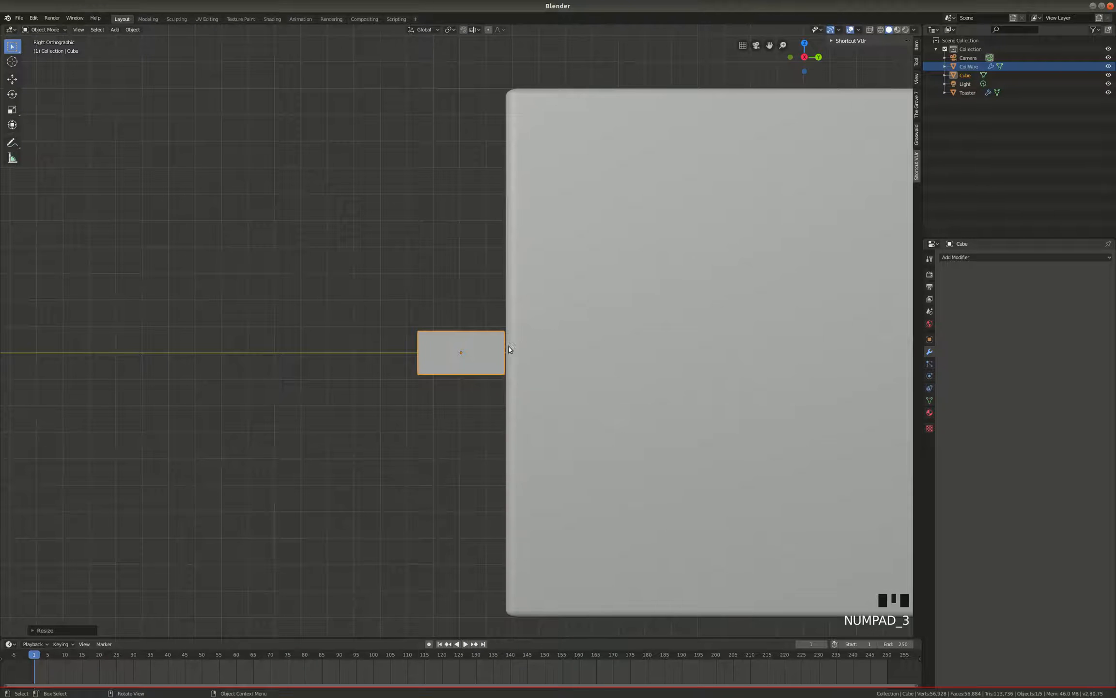
key(s)
key(y)
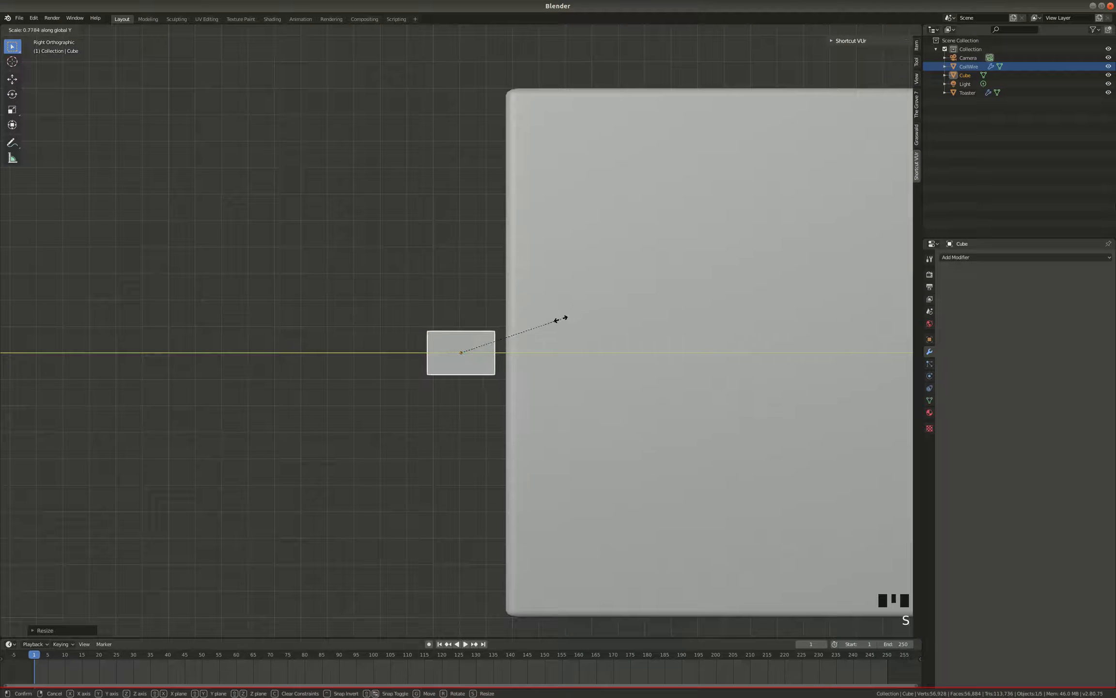
click(537, 322)
key(g)
key(y)
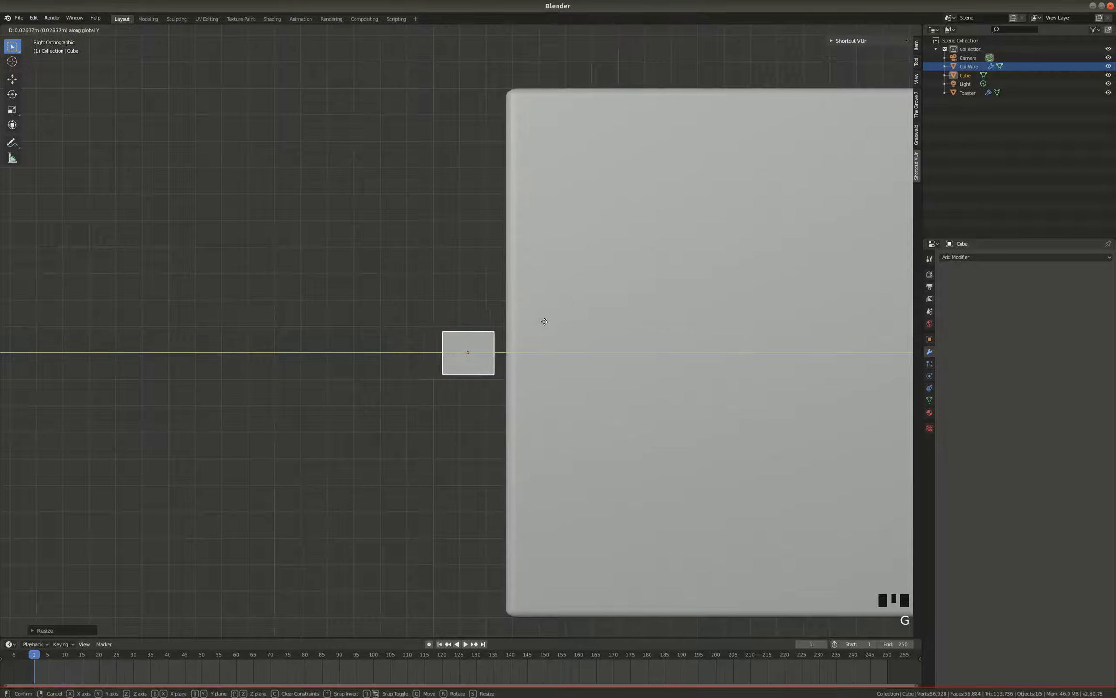
click(511, 329)
Adjust the lever block's overall size and its Y position in front of the groove.
middle_drag(511, 329, 558, 355)
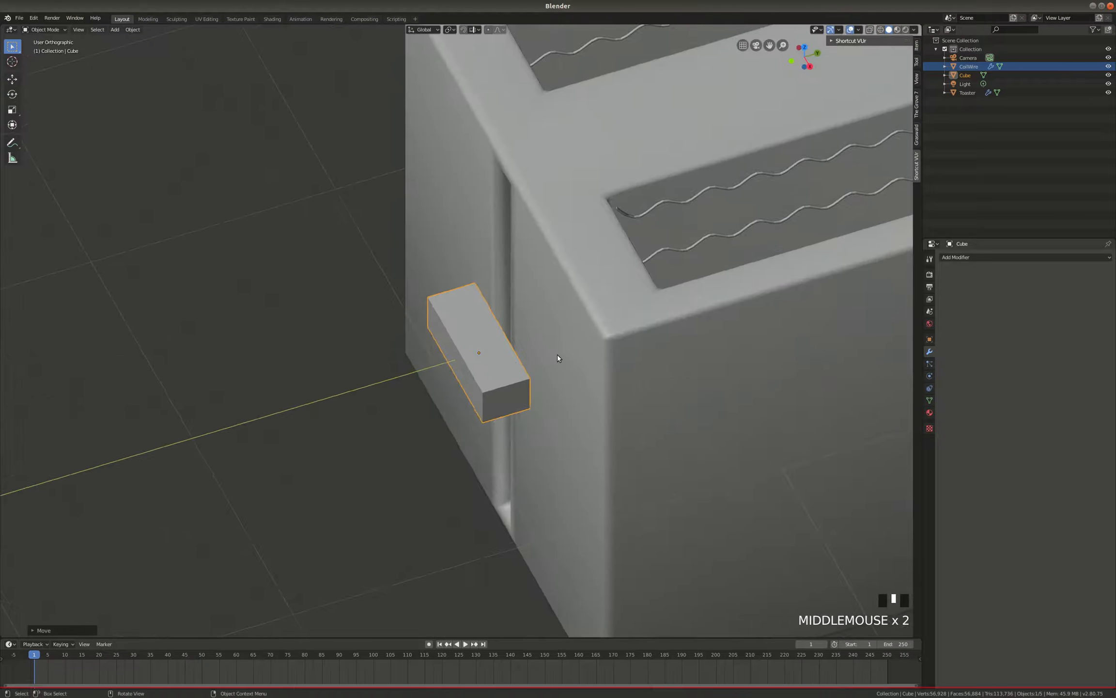
key(s)
click(584, 344)
key(g)
key(y)
click(578, 344)
middle_drag(577, 343, 558, 355)
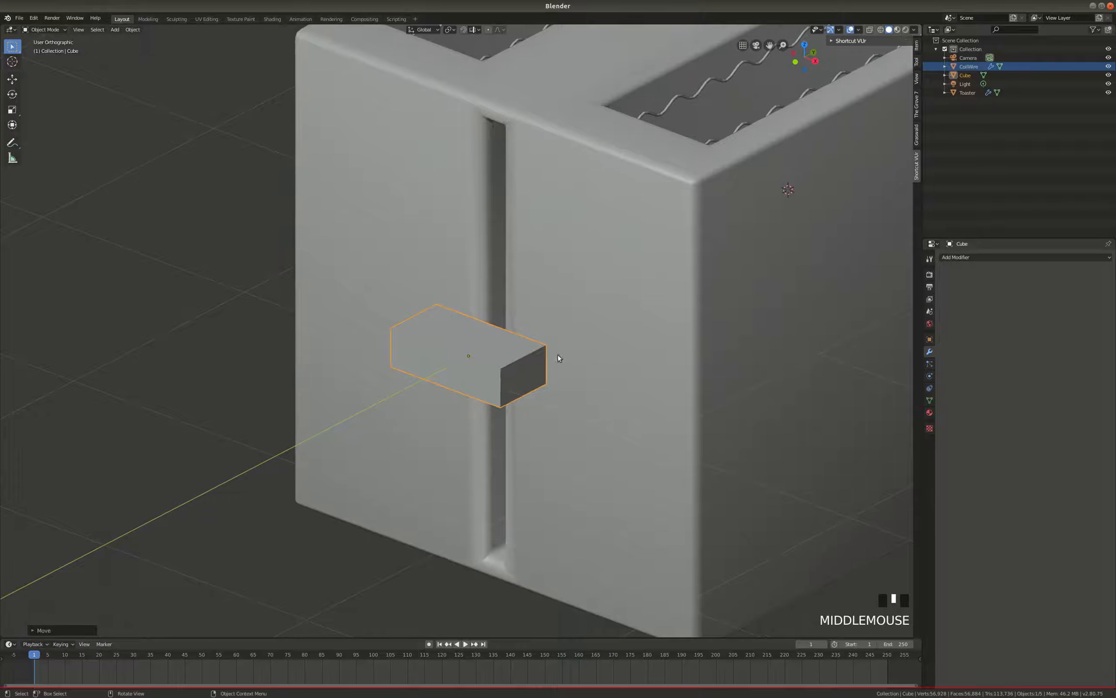
Add a Subdivision Surface modifier to the lever block with 2 viewport subdivisions.
click(1097, 260)
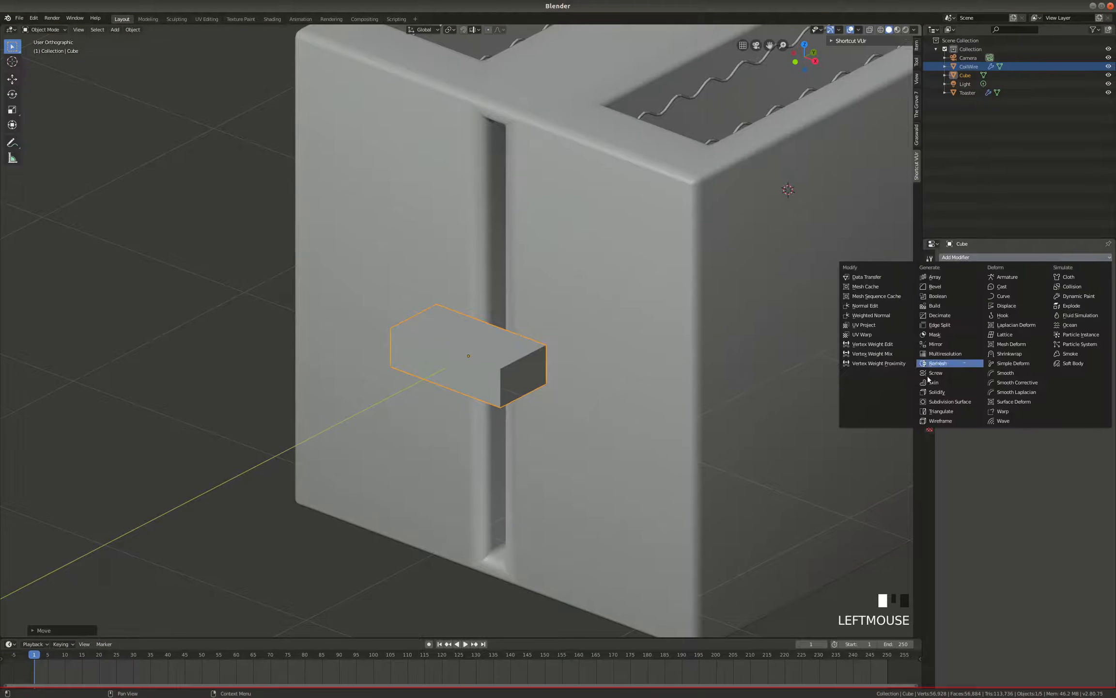
click(957, 402)
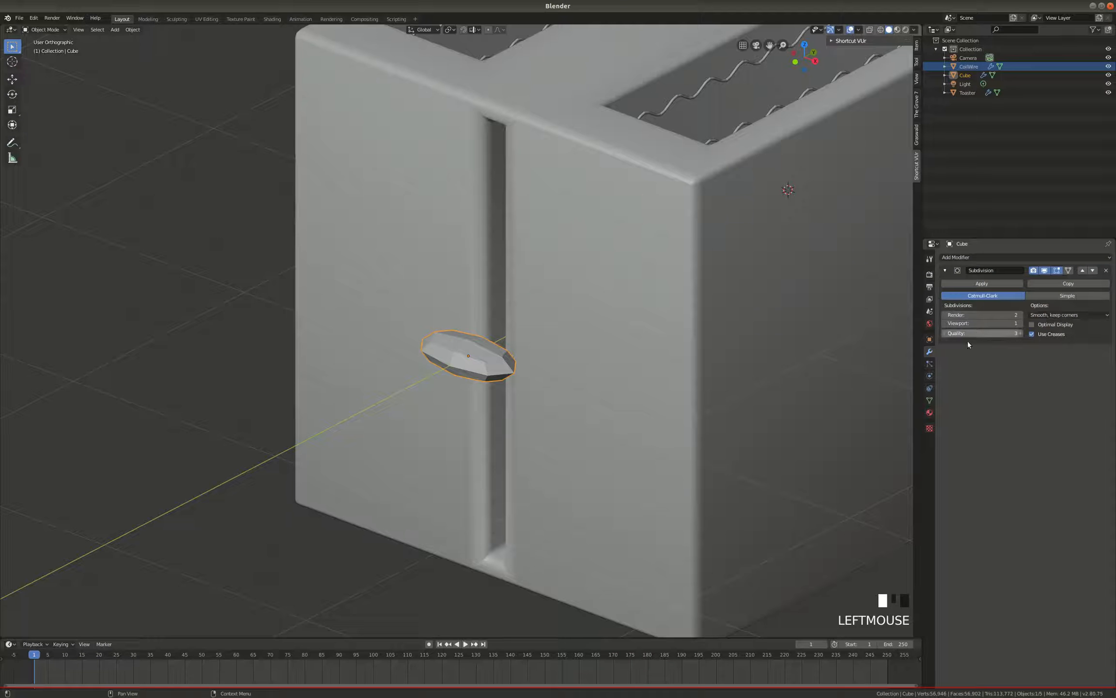
drag(968, 323, 968, 318)
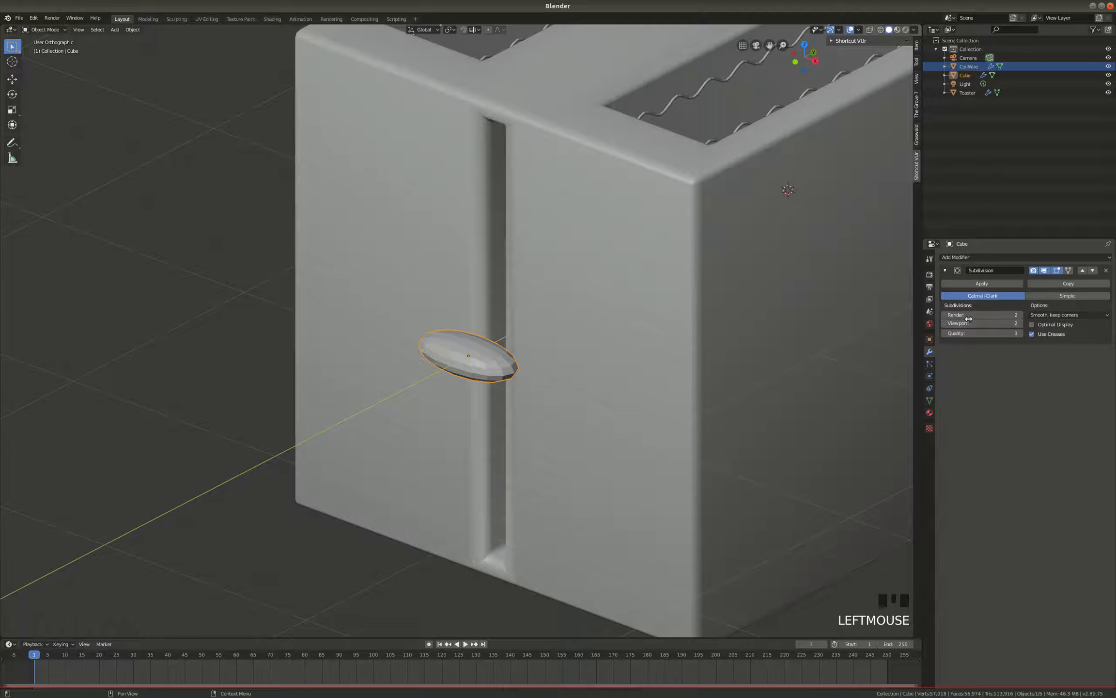
middle_drag(566, 330, 726, 313)
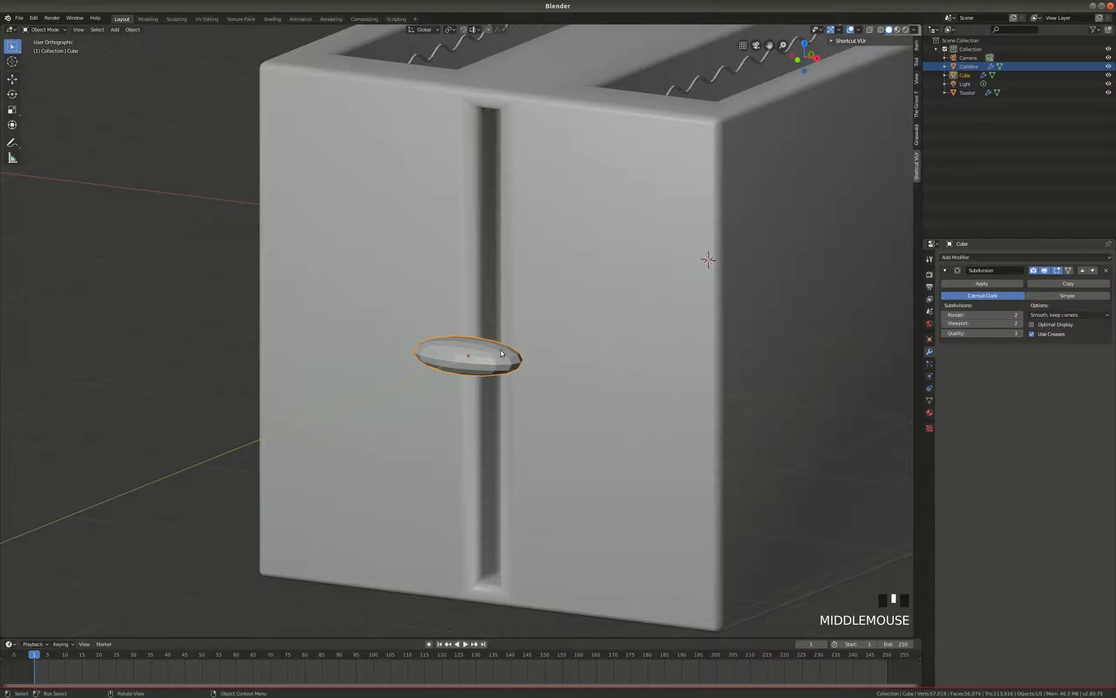
Enable the Subdivision modifier's on-cage display for the lever and enter Edit Mode.
key(Tab)
middle_drag(500, 352, 515, 370)
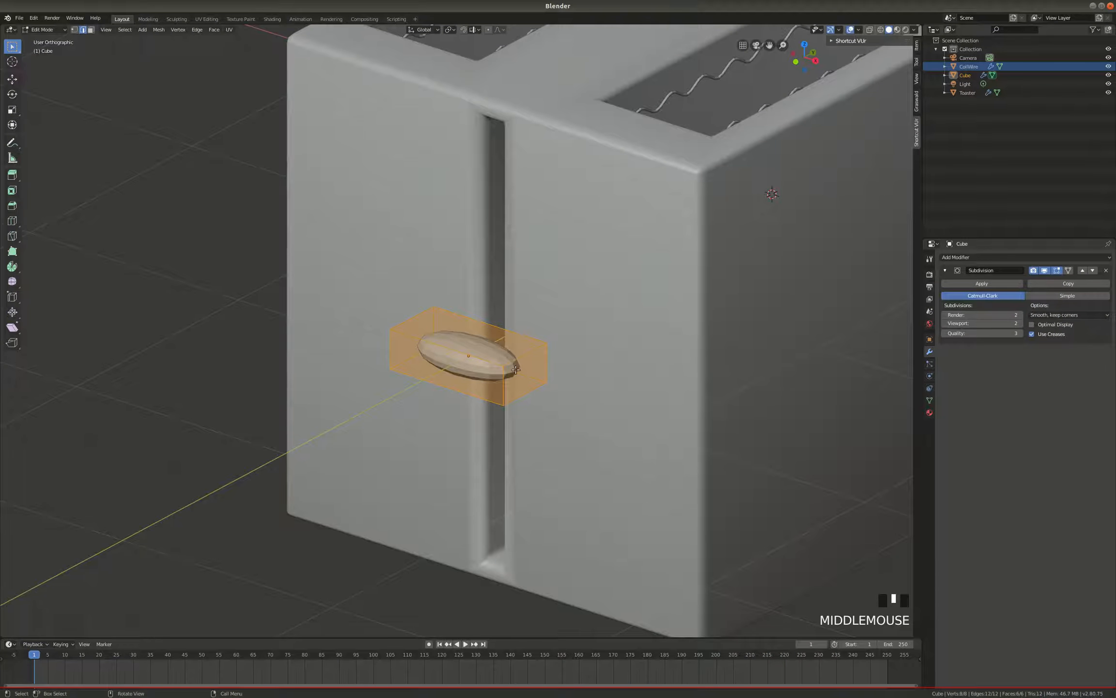
key(Tab)
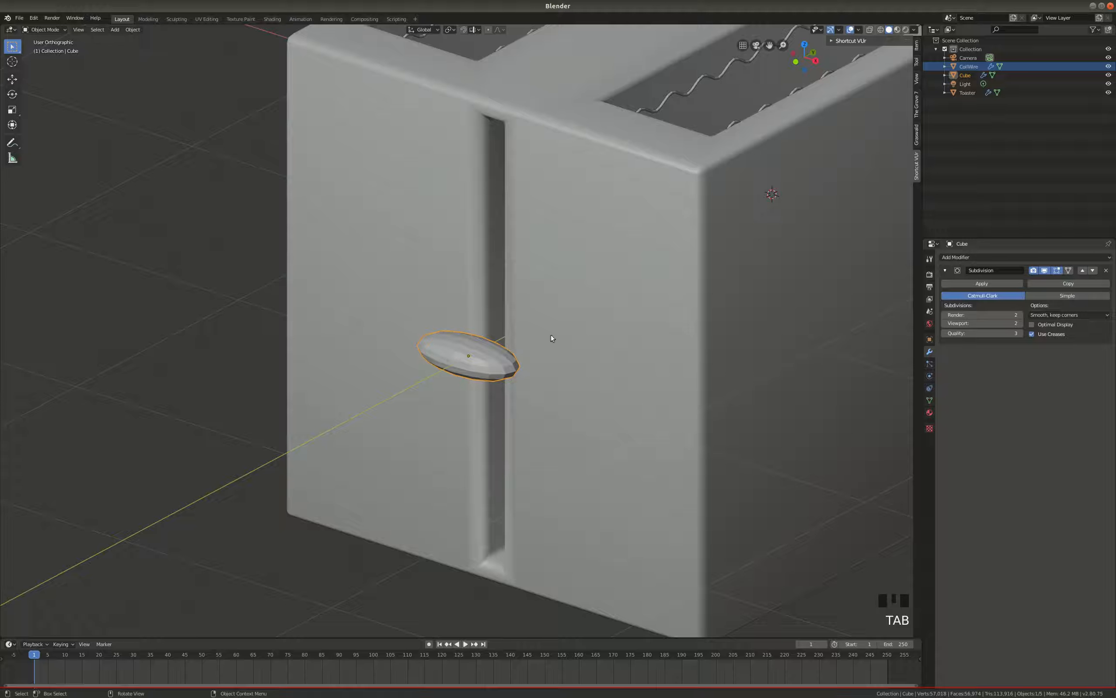
click(1069, 271)
key(Tab)
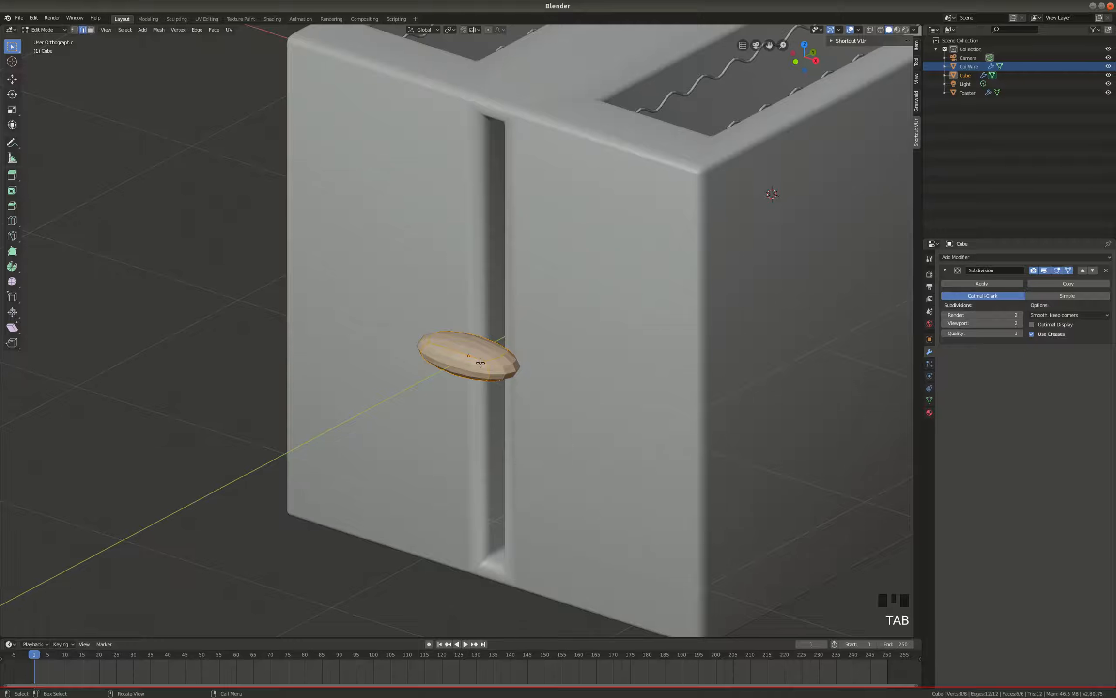
Add two loop cuts across the lever's length and spread them along X towards its ends.
scroll(490, 363, up, 3)
scroll(503, 356, down, 2)
mouse_move(503, 356)
middle_down()
mouse_move(673, 291)
mouse_move(461, 341)
mouse_move(491, 352)
middle_up()
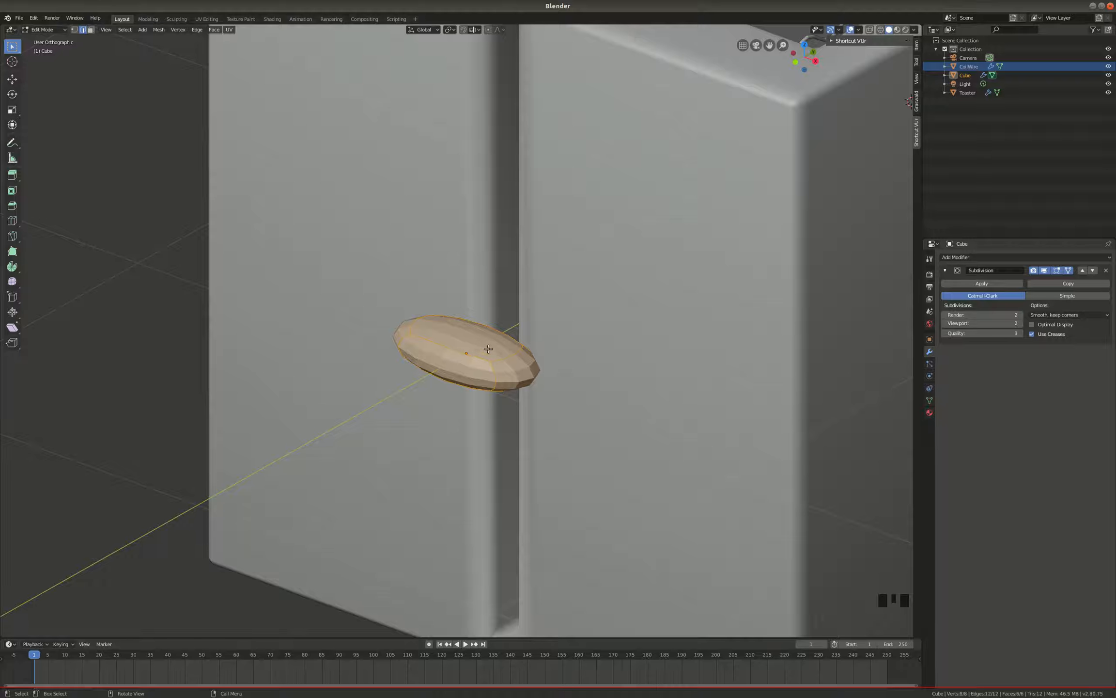
key(ctrl)
key(ctrl+r)
scroll(443, 346, up, 1)
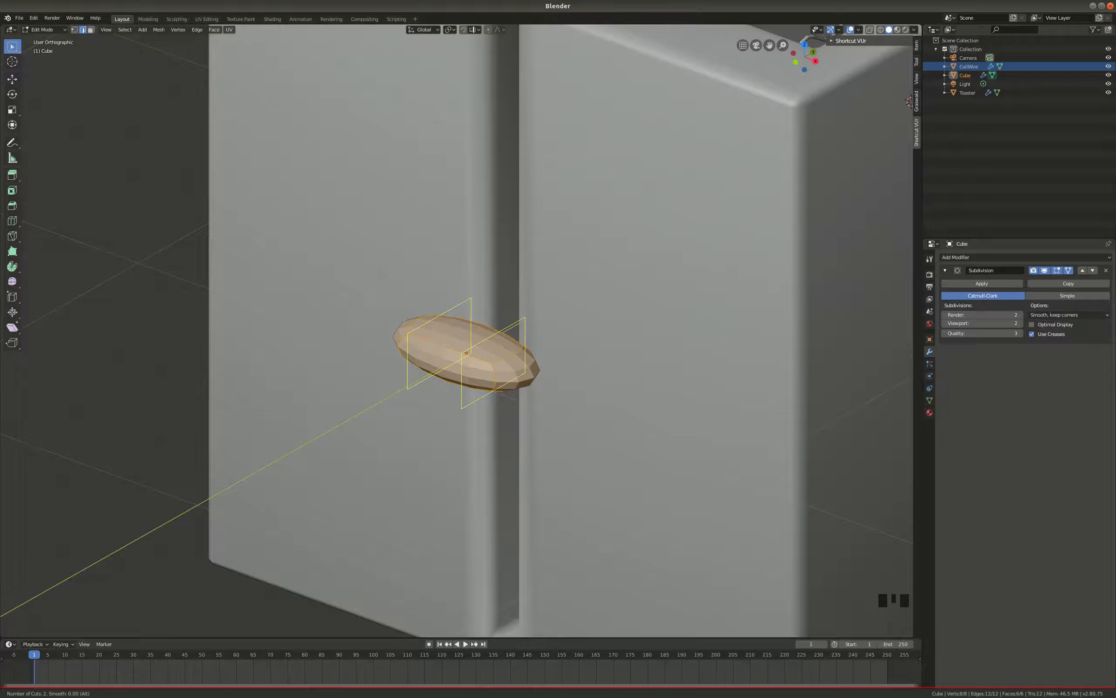
click(448, 347)
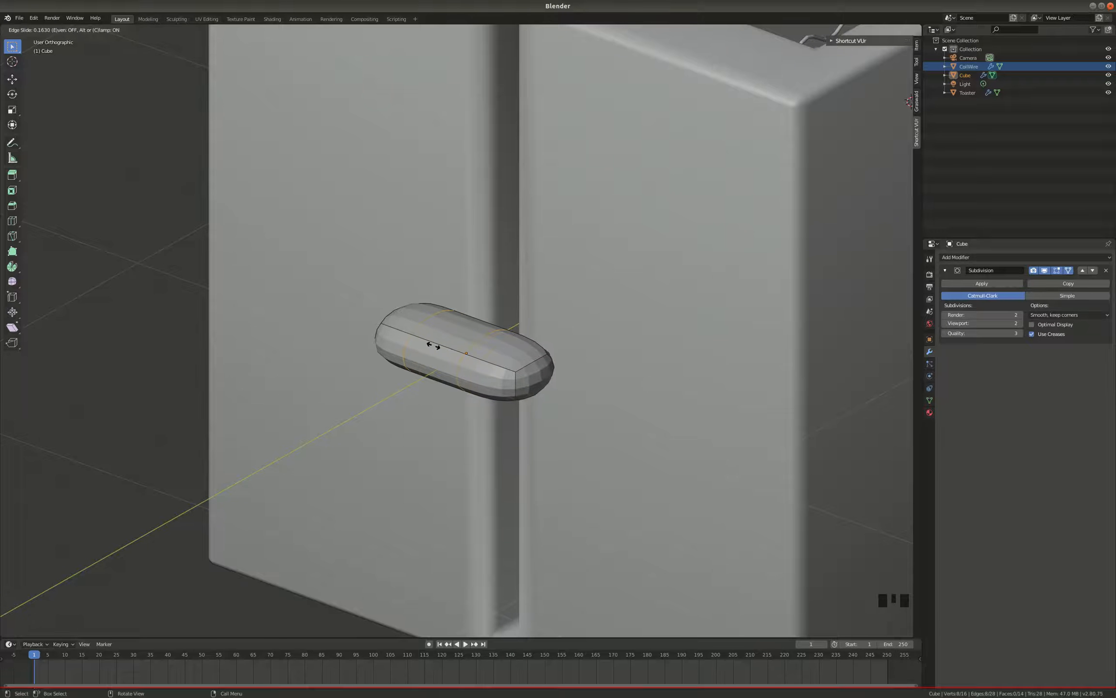
click(433, 345)
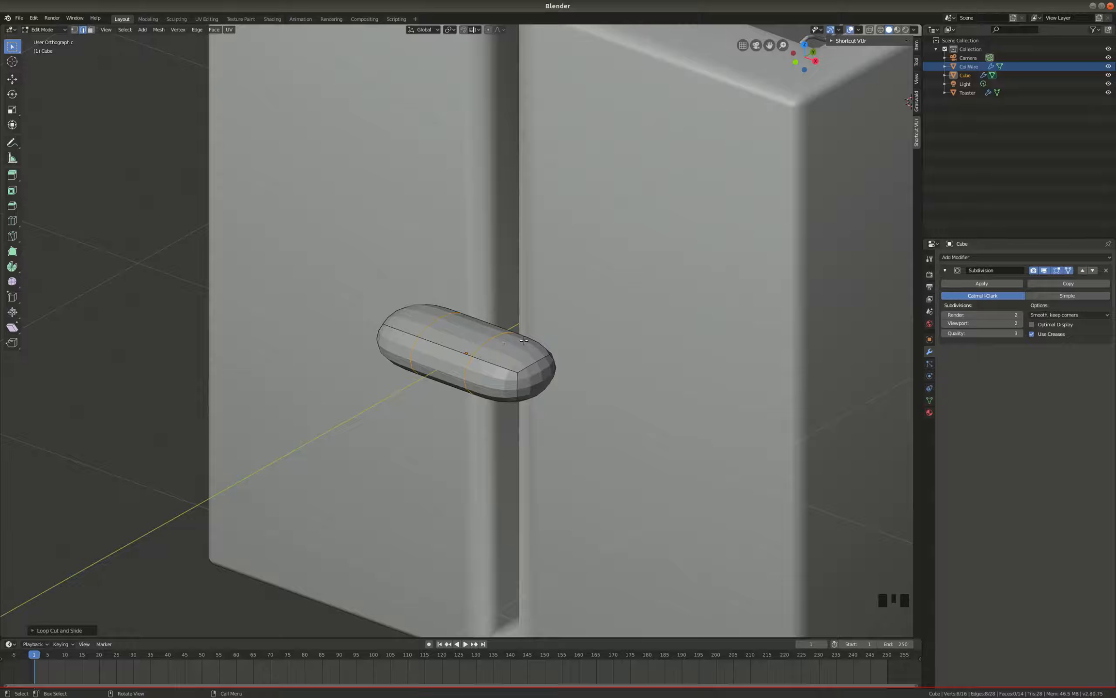
key(s)
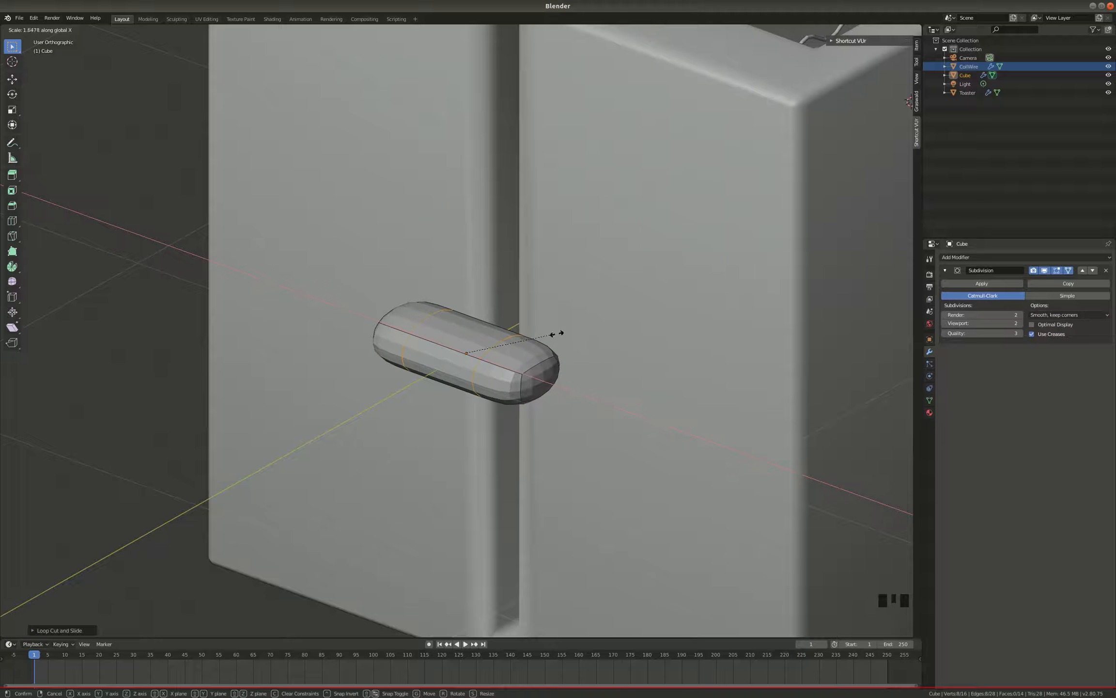
click(595, 333)
Add two horizontal loop cuts around the lever and spread them apart along Z to sharpen its upper and lower edges.
mouse_move(567, 335)
middle_down()
mouse_move(577, 324)
mouse_move(551, 334)
middle_up()
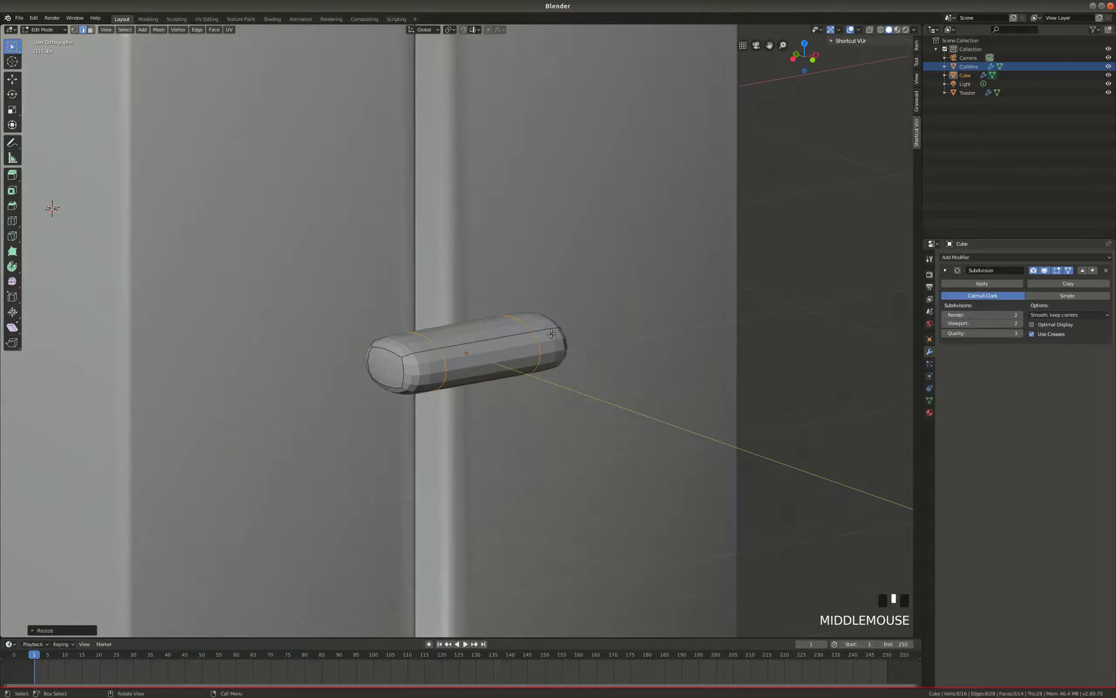
key(ctrl+r)
click(412, 369)
click(420, 369)
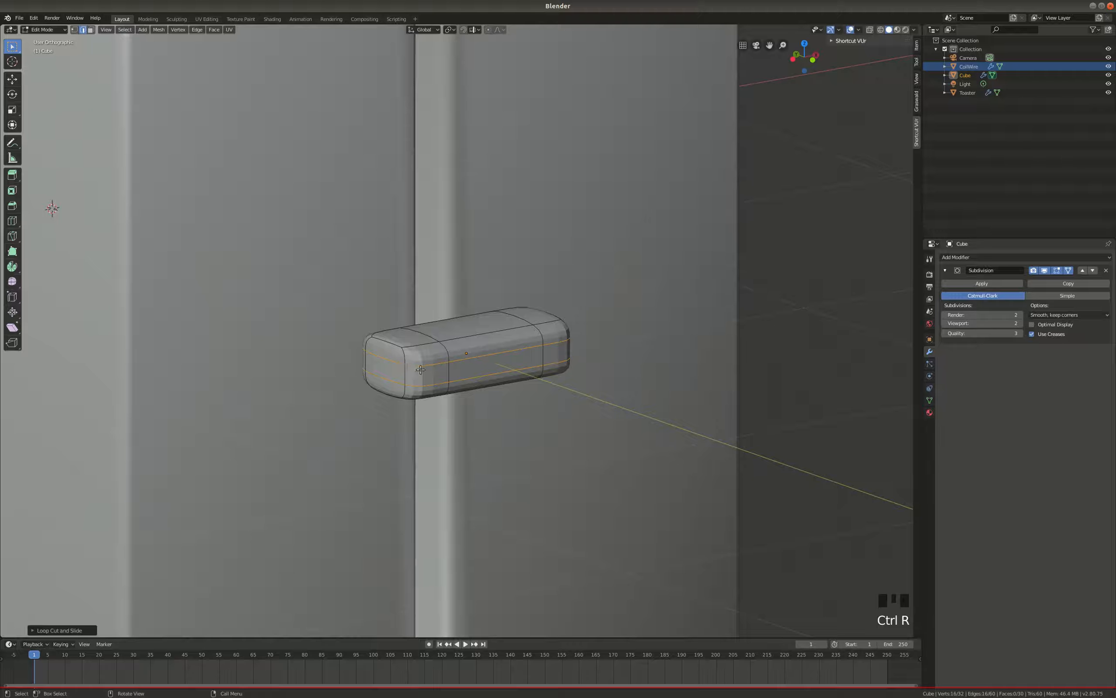
key(s)
key(z)
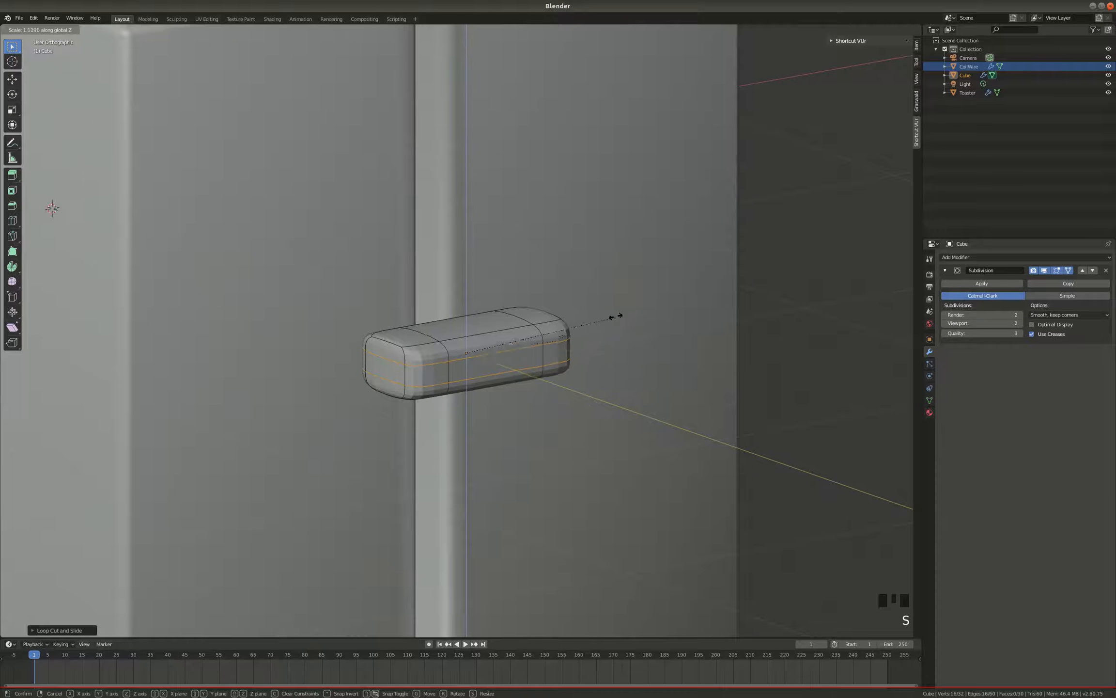
click(508, 342)
Add a loop cut around the lever's depth and slide it about 0.6 towards the toaster body.
middle_drag(509, 341, 456, 325)
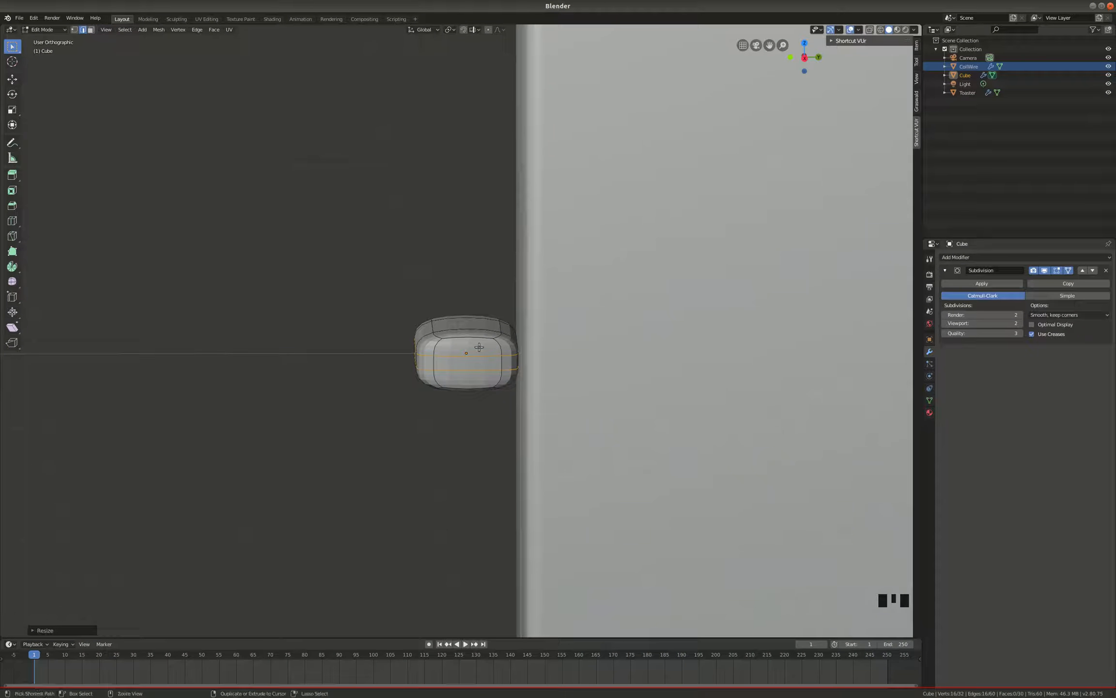
key(ctrl+r)
click(478, 342)
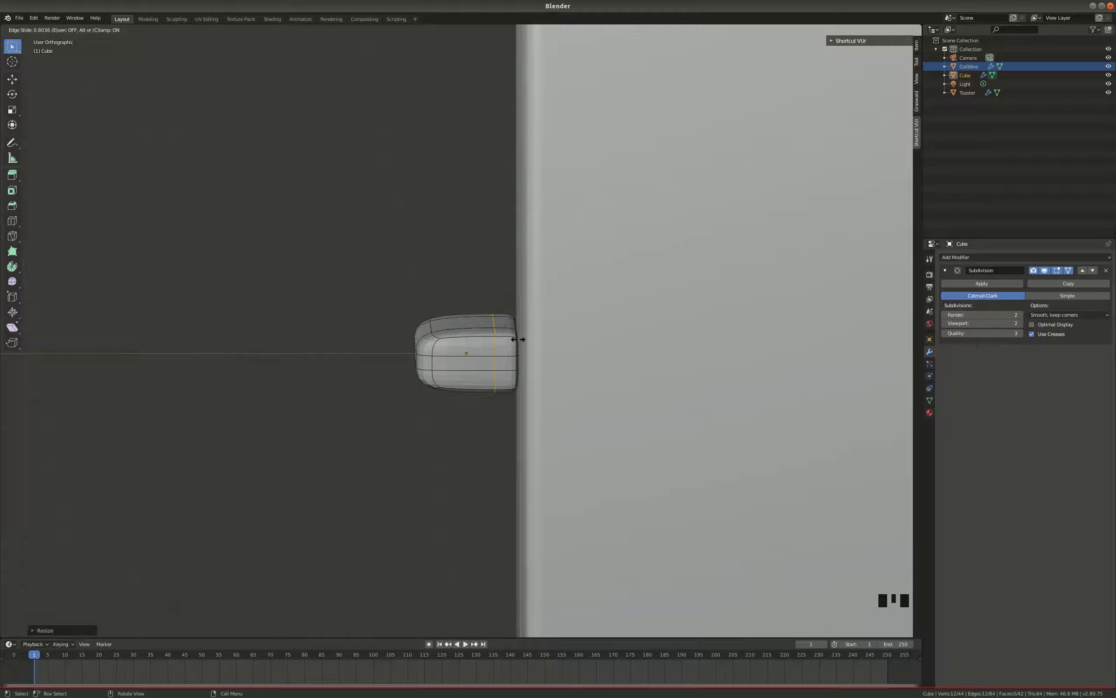
click(519, 339)
middle_drag(519, 339, 683, 334)
Return to Object Mode, apply smooth shading to the lever, and check it against the groove and toaster body.
key(Tab)
mouse_move(531, 361)
middle_down()
mouse_move(432, 386)
mouse_move(386, 377)
mouse_move(513, 370)
middle_up()
scroll(412, 381, down, 1)
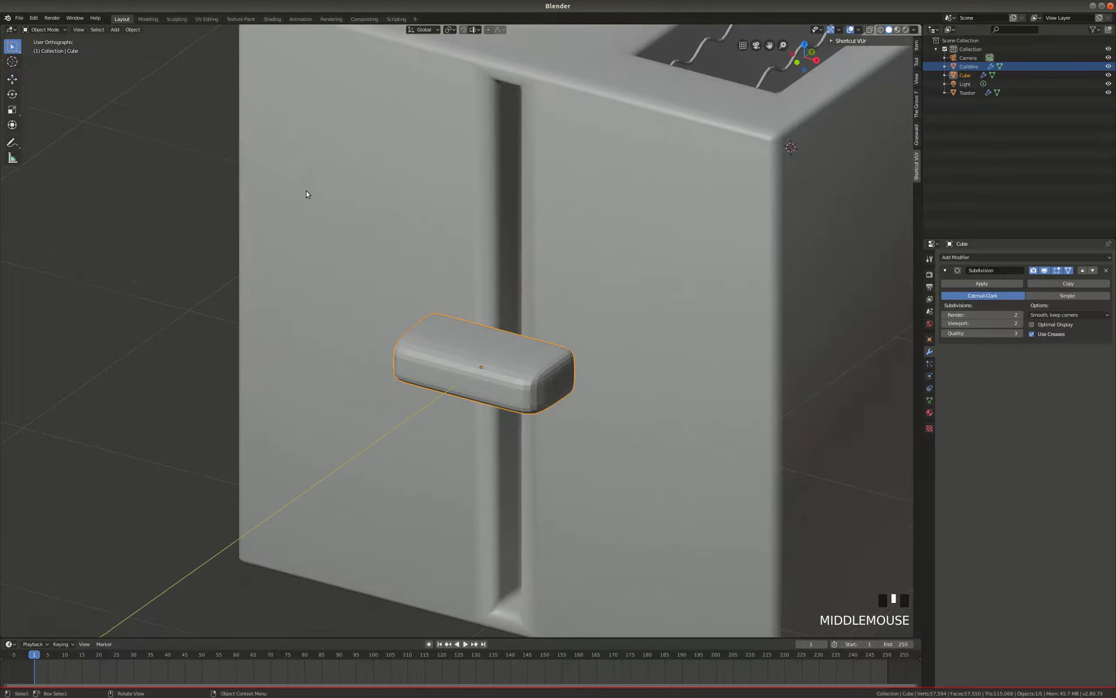
click(131, 30)
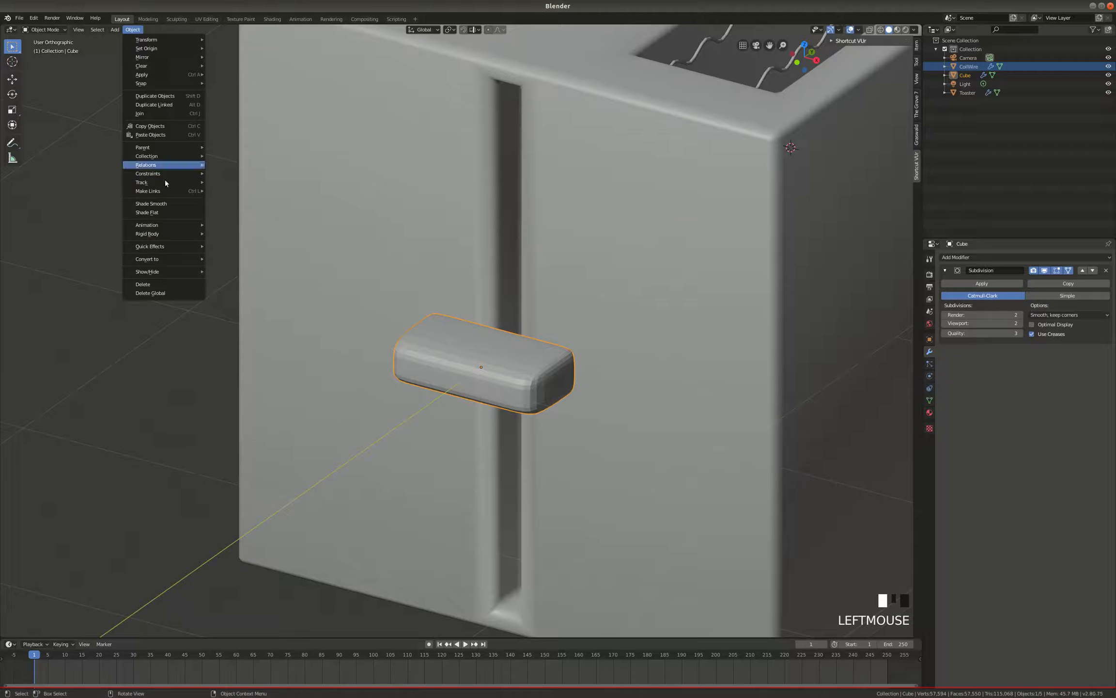
click(164, 204)
scroll(439, 301, down, 4)
middle_drag(420, 296, 482, 297)
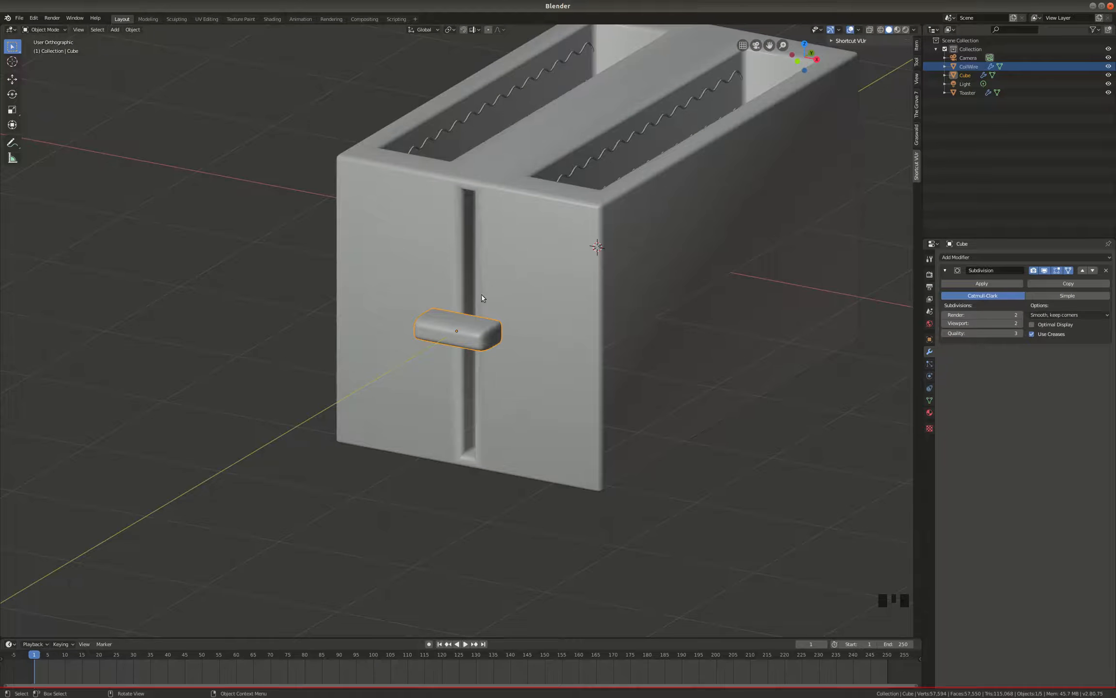
scroll(455, 303, down, 4)
scroll(455, 305, up, 5)
scroll(436, 286, down, 2)
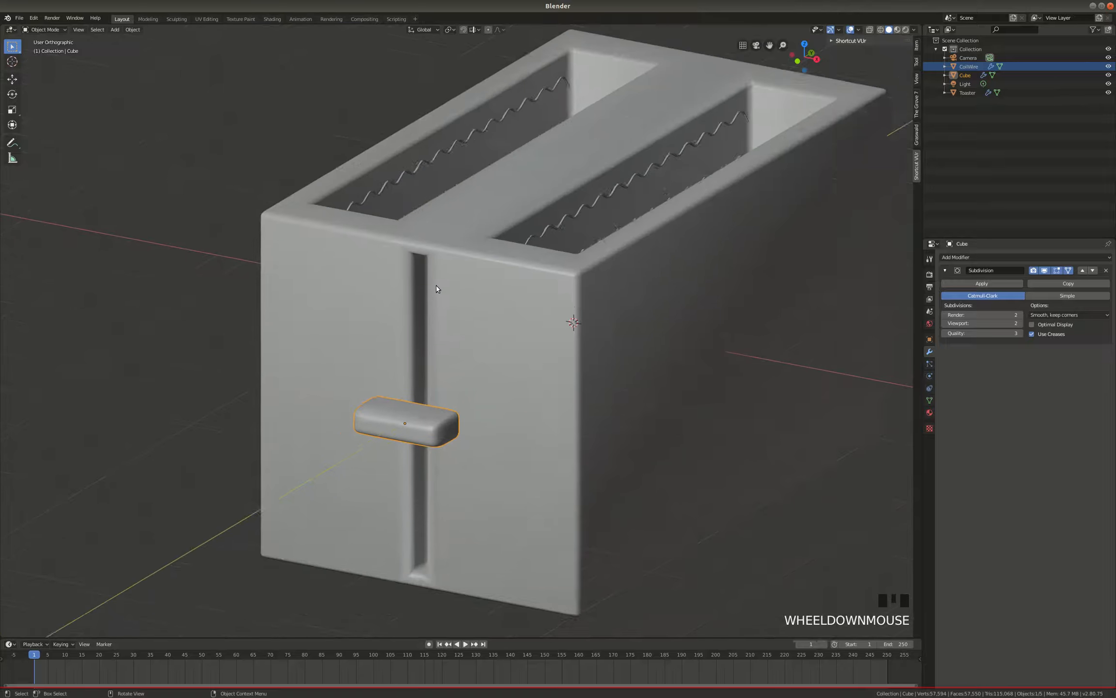
mouse_move(476, 301)
middle_down()
mouse_move(523, 291)
mouse_move(466, 293)
middle_up()
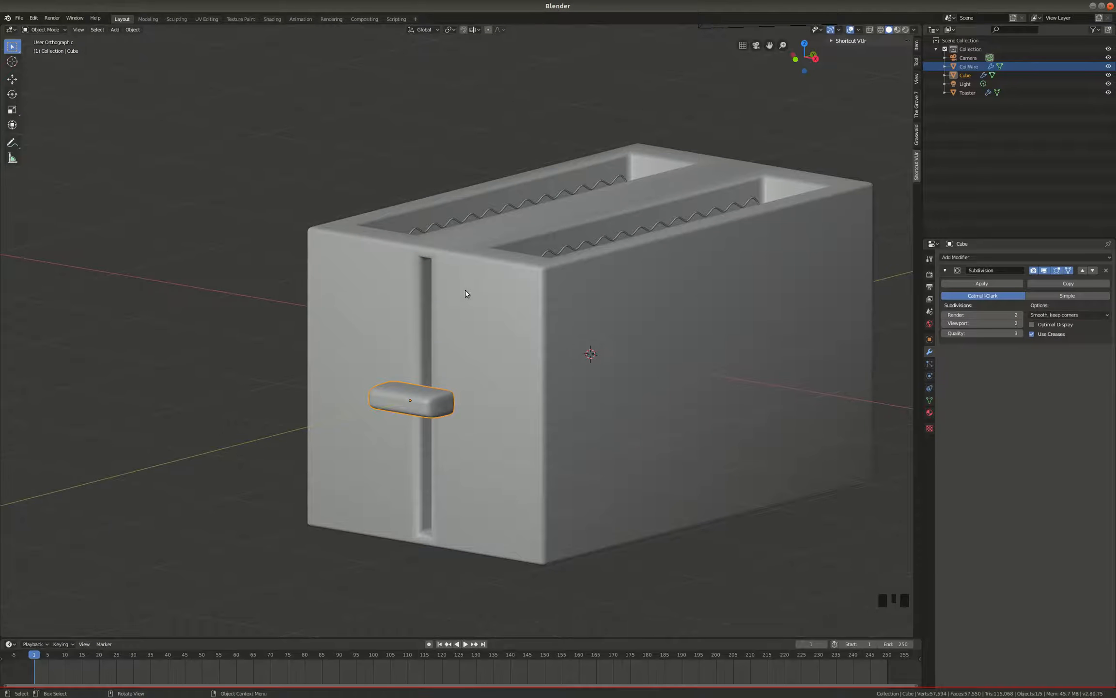
Add a mesh cylinder with triangle fan caps and 24 vertices for the toaster's knob.
scroll(452, 380, down, 2)
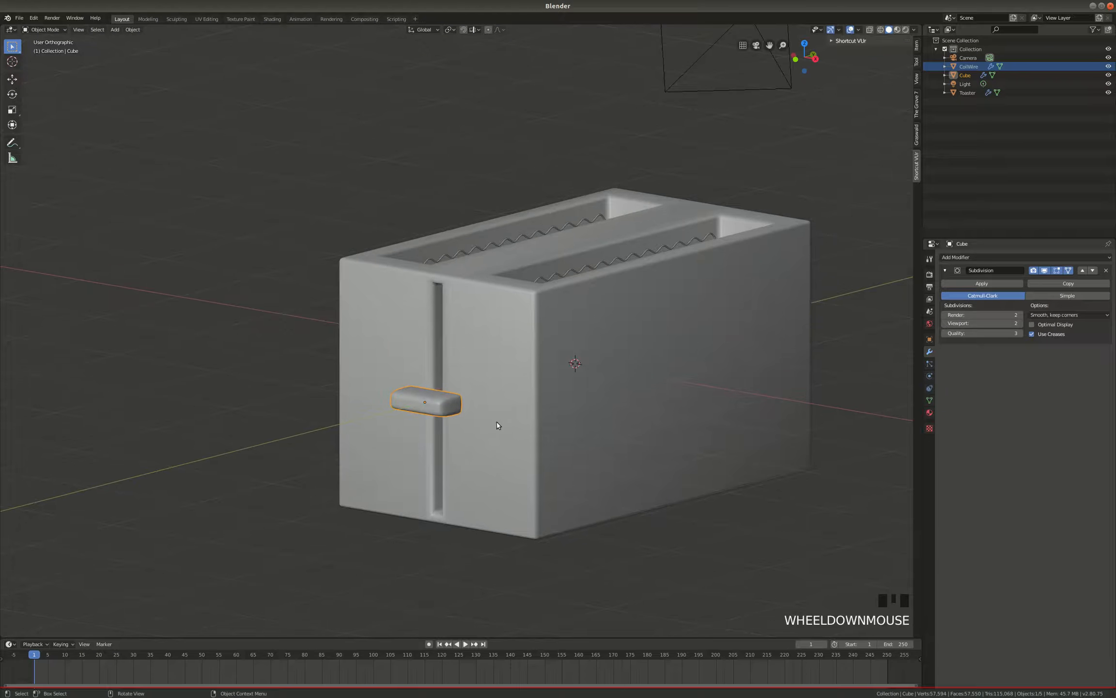
scroll(450, 388, up, 3)
scroll(458, 380, down, 1)
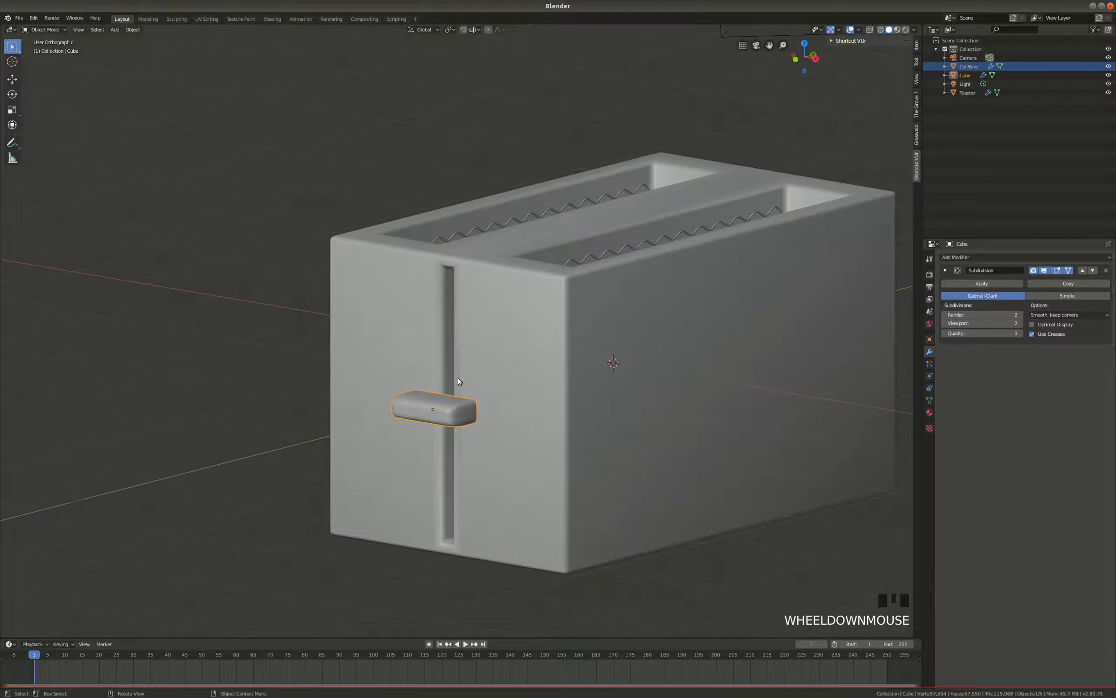
middle_drag(456, 381, 478, 367)
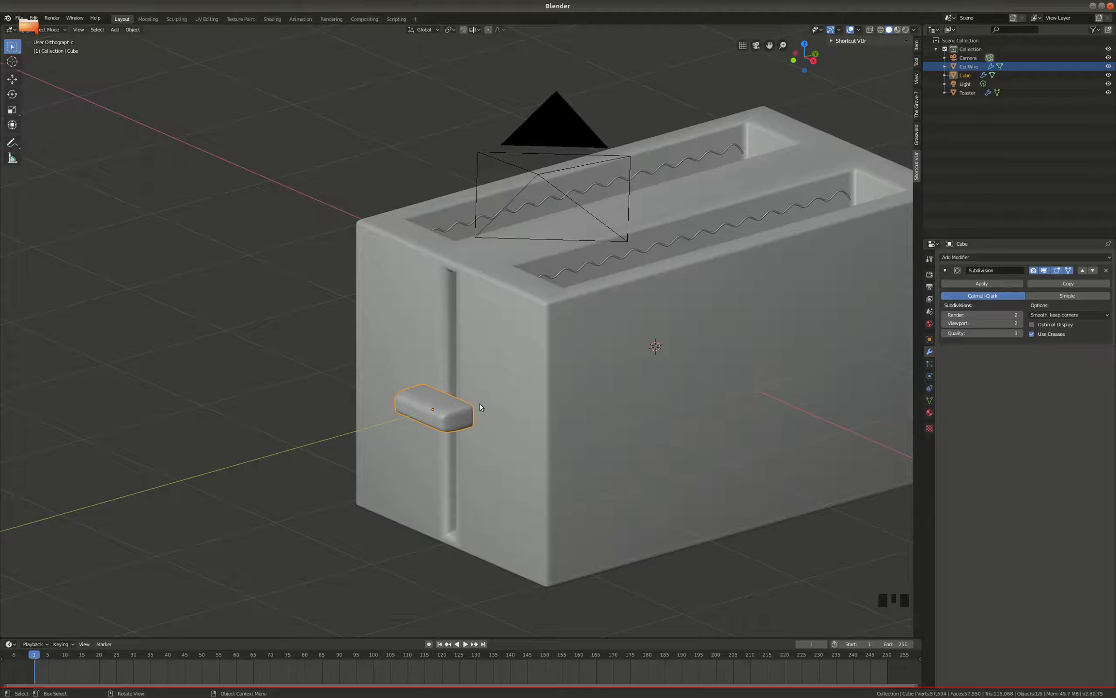
key(shift+a)
mouse_move(480, 404)
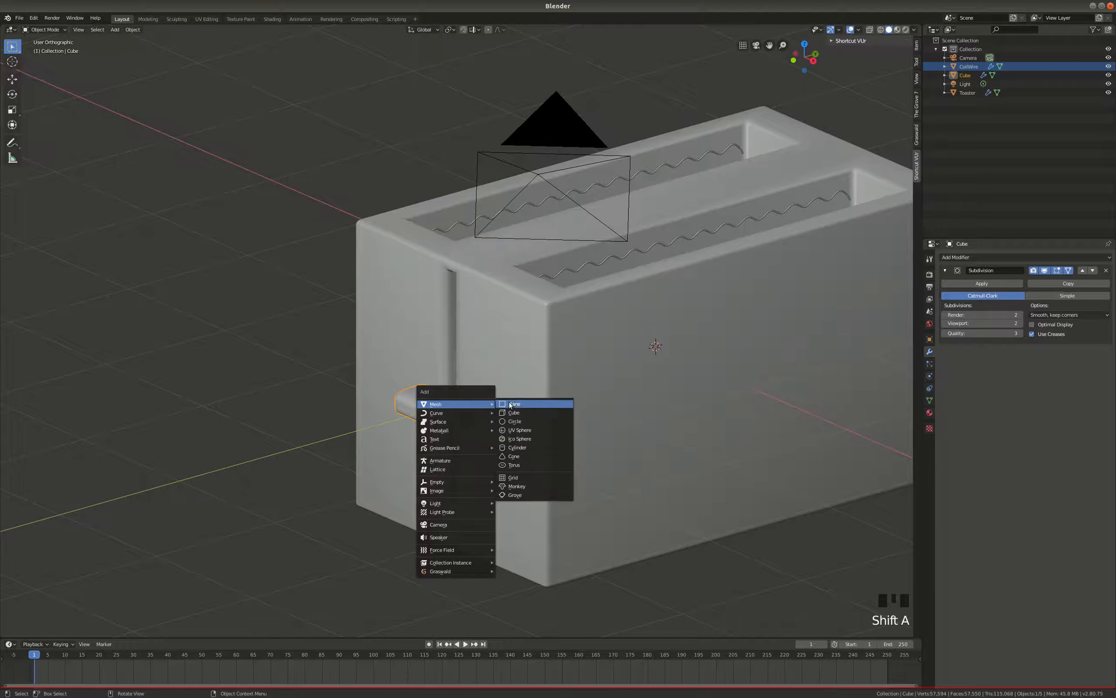
click(518, 447)
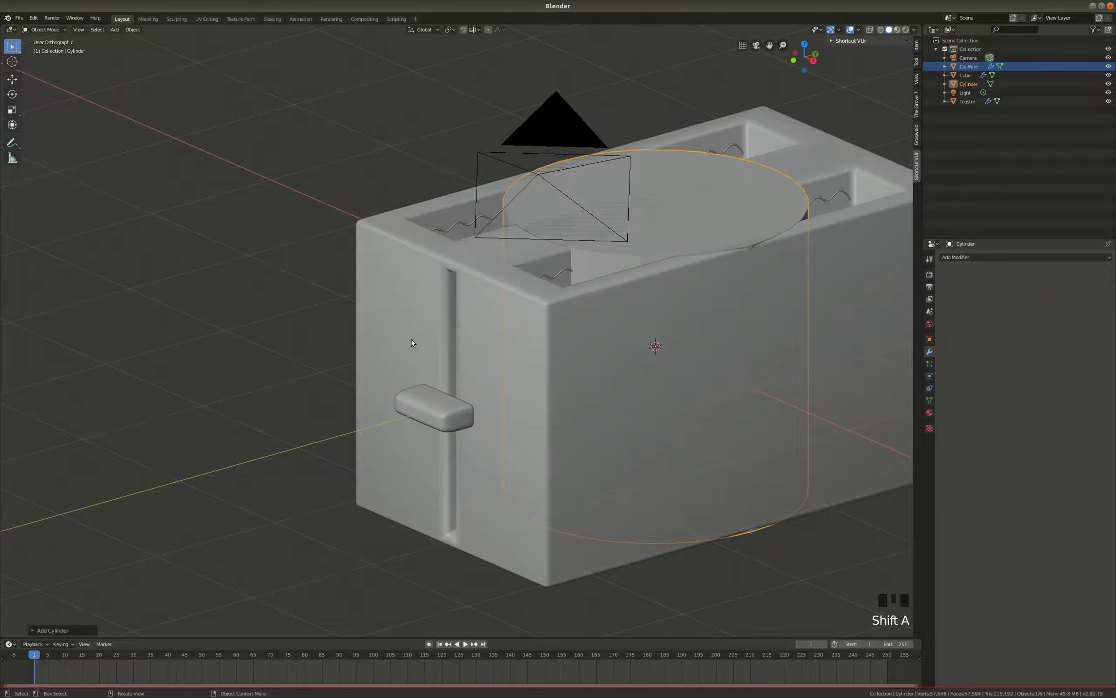
click(33, 629)
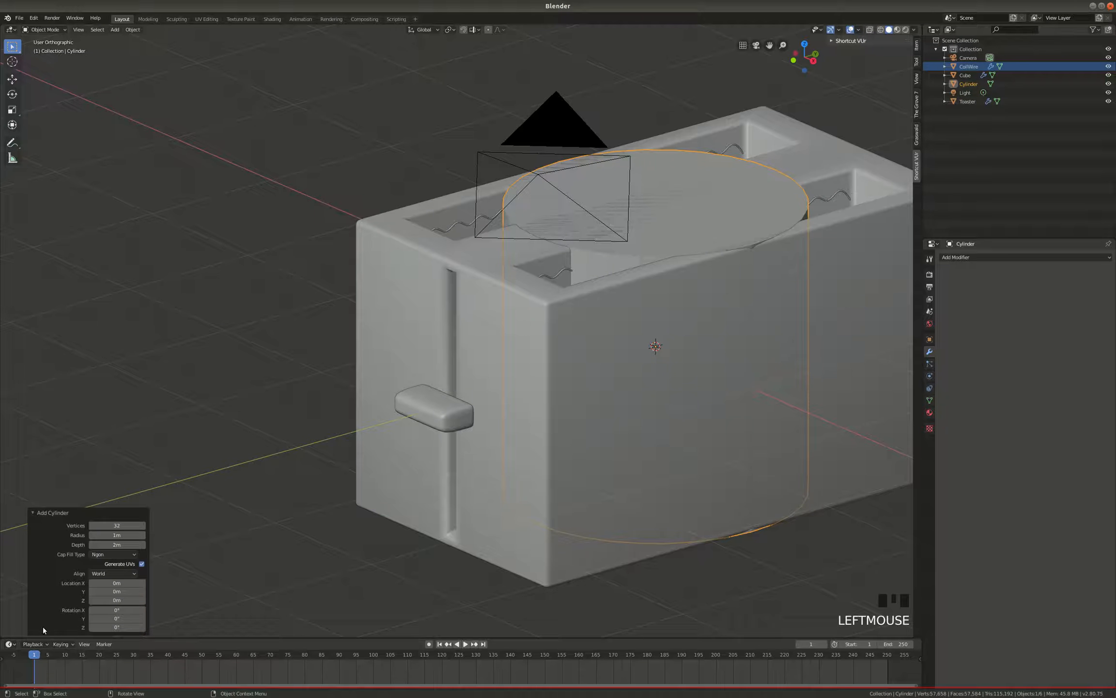
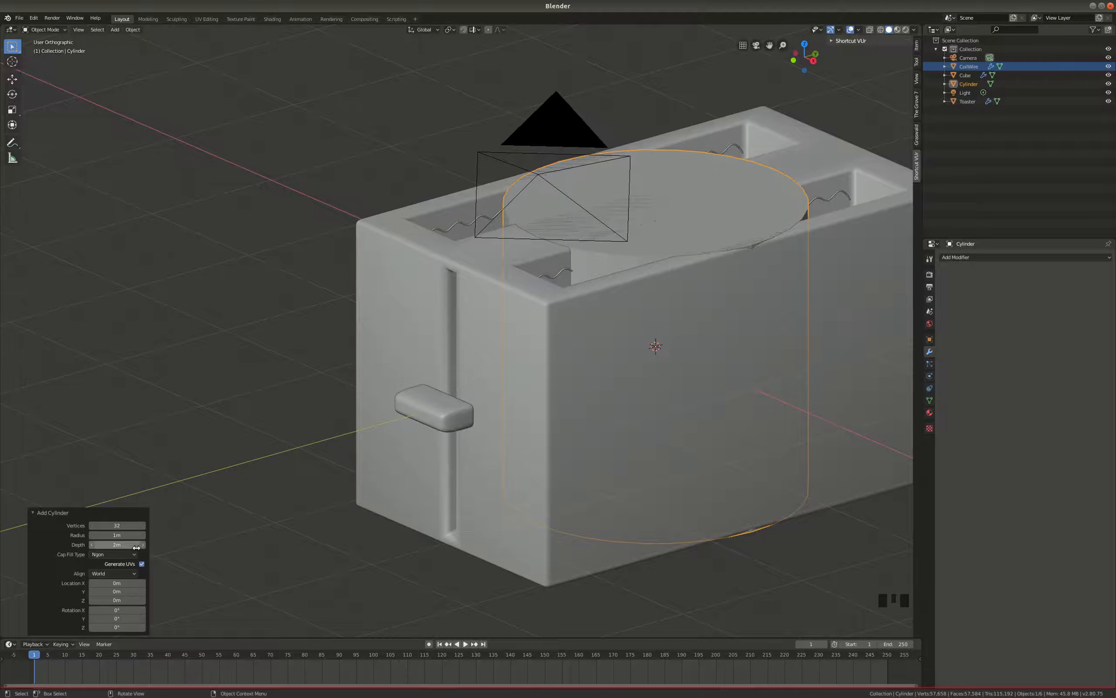
click(135, 555)
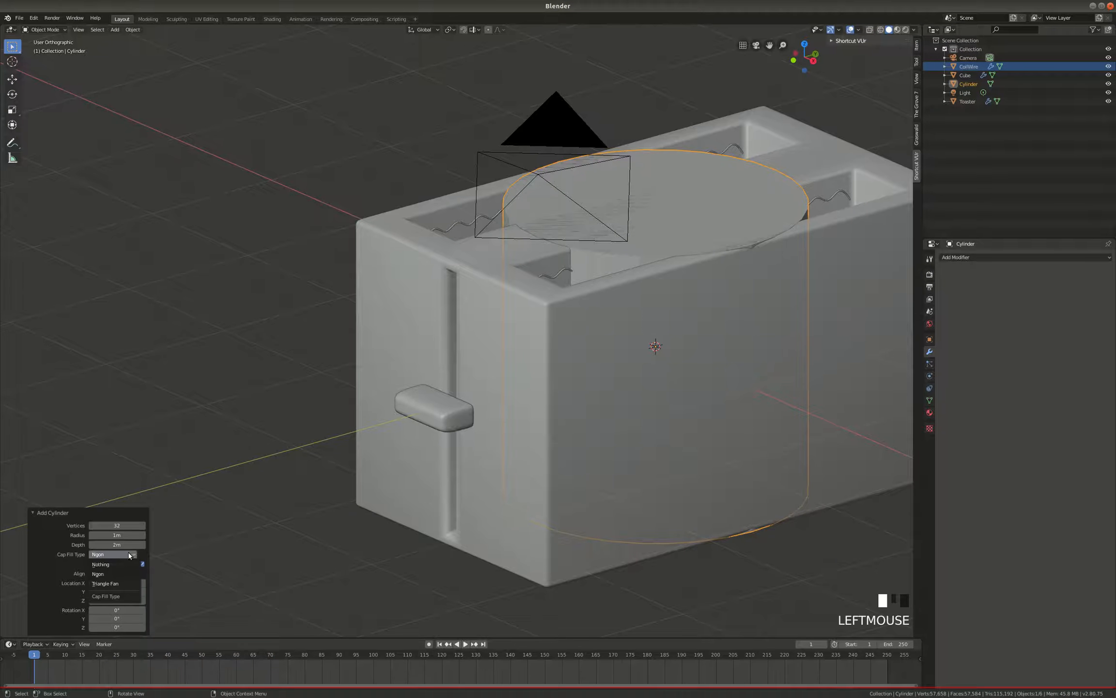
click(115, 583)
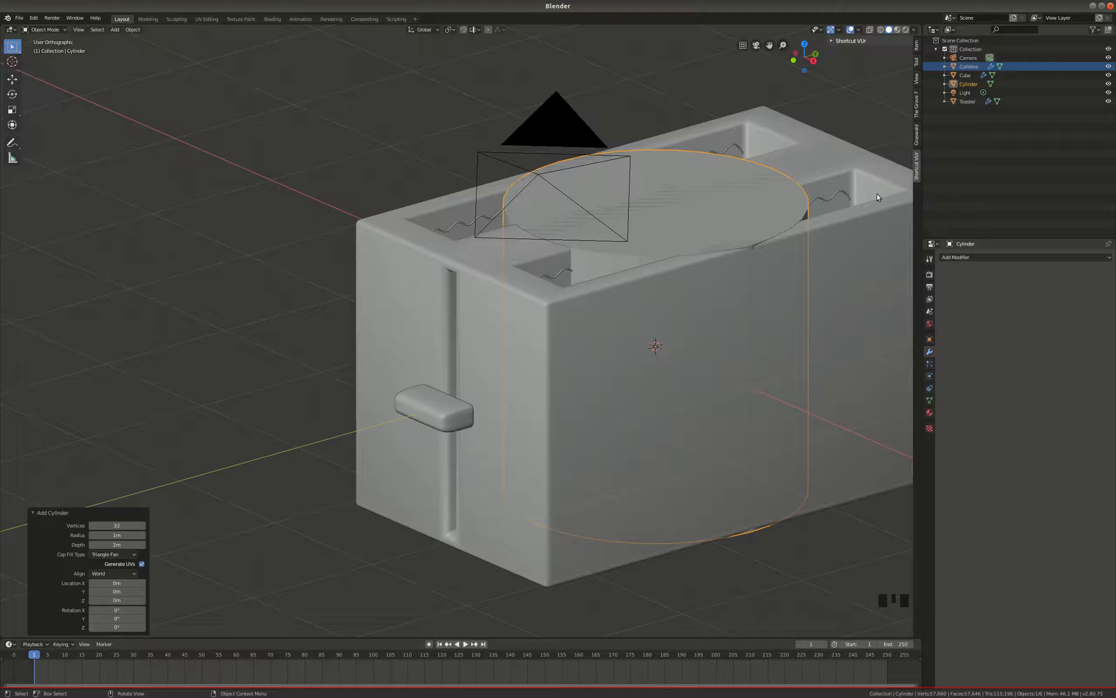
click(116, 525)
text(24)
key(Return)
Scale the cylinder uniformly to about 0.233, and flatten it along Z to about 0.314.
key(s)
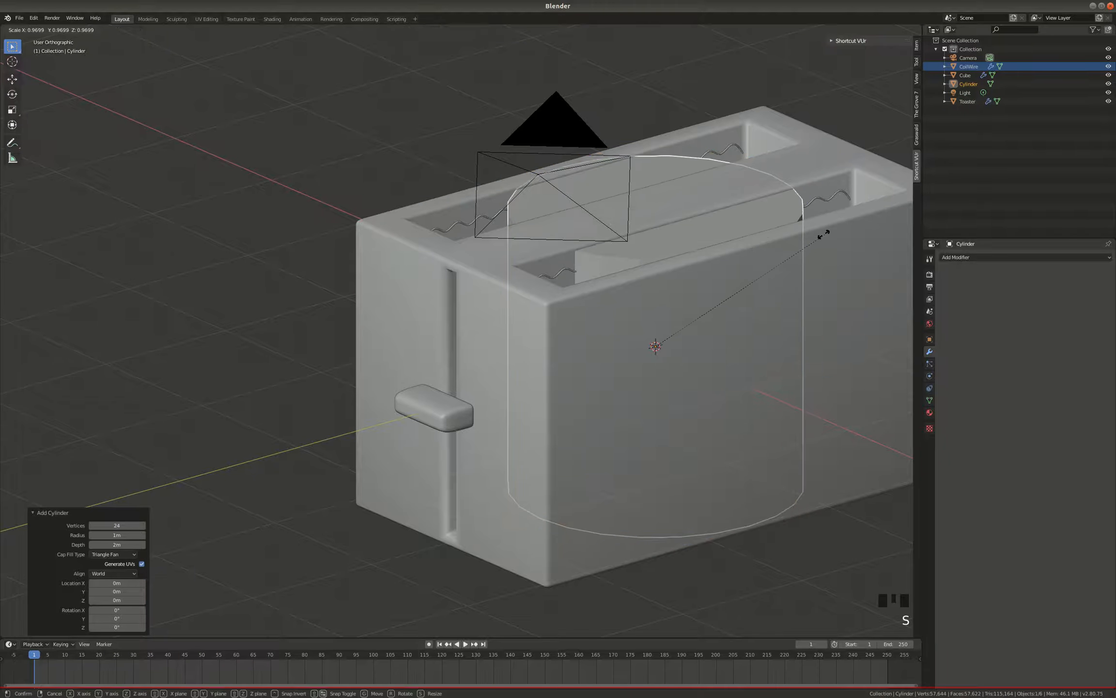
click(693, 314)
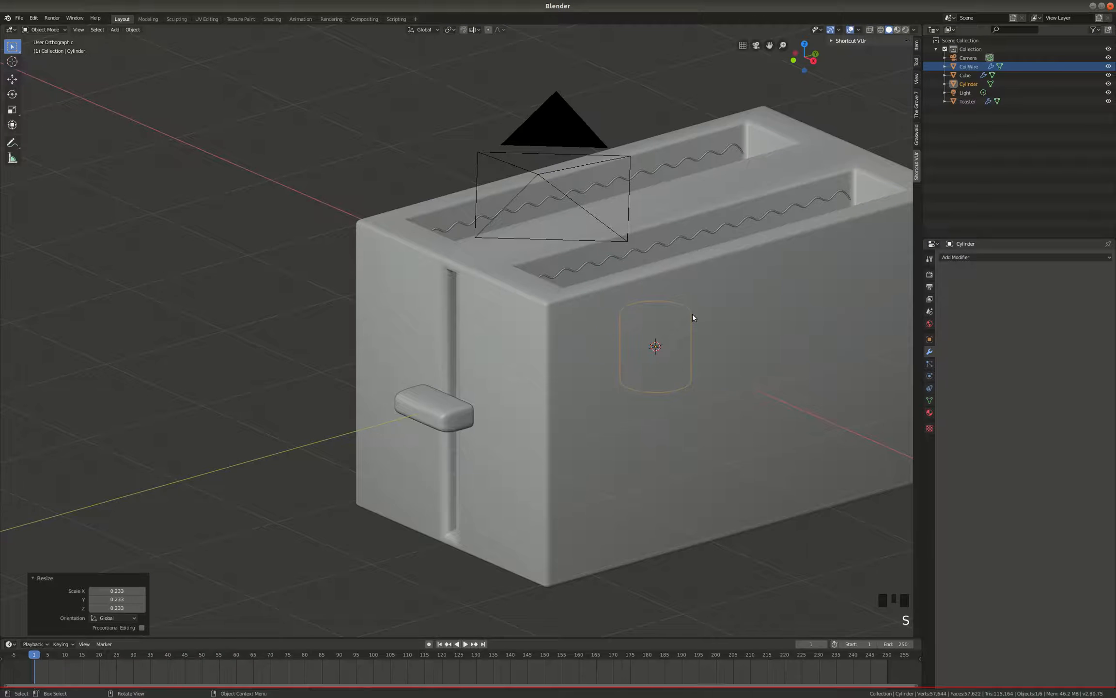
key(s)
click(733, 310)
Rotate the flattened cylinder 90° around the X axis to face the toaster's lever side.
key(r)
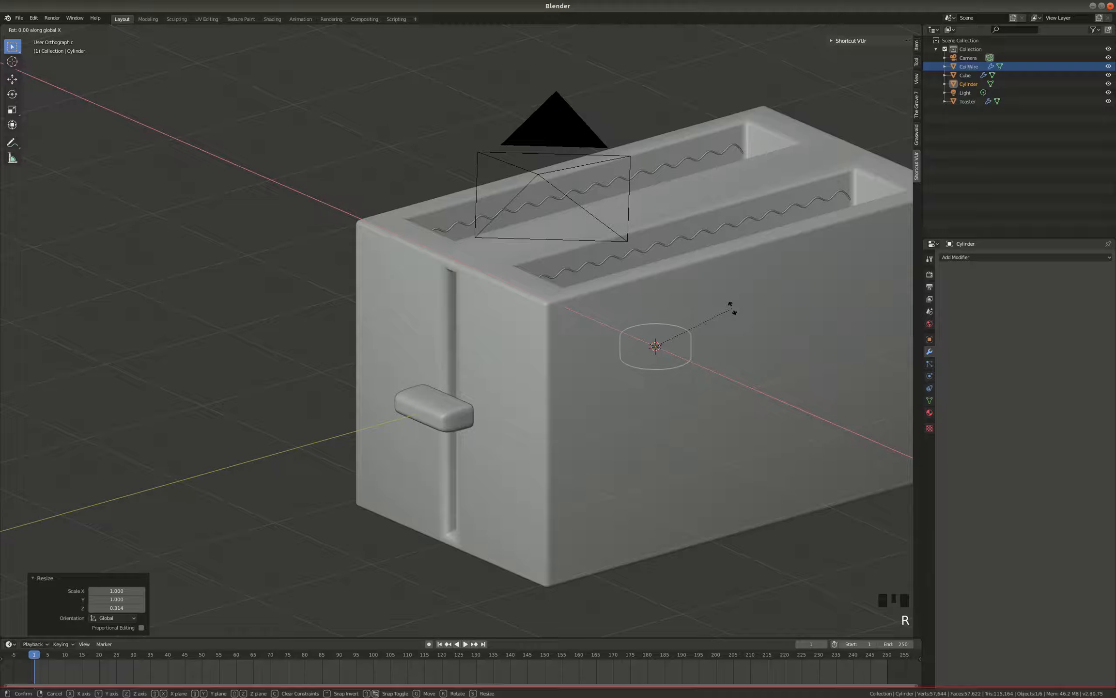
key(x)
key(9)
key(0)
click(732, 310)
Move the cylinder to a lower front corner, about -1.83 m along Y, 0.613 m along X and -0.596 m along Z.
key(g)
key(y)
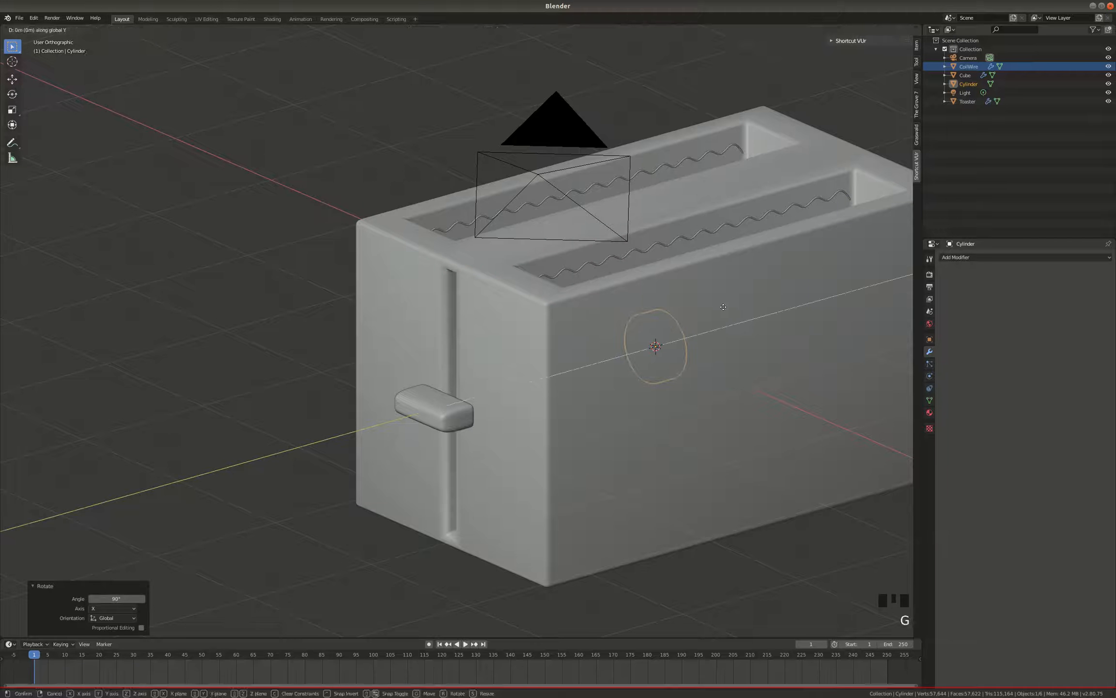
click(502, 327)
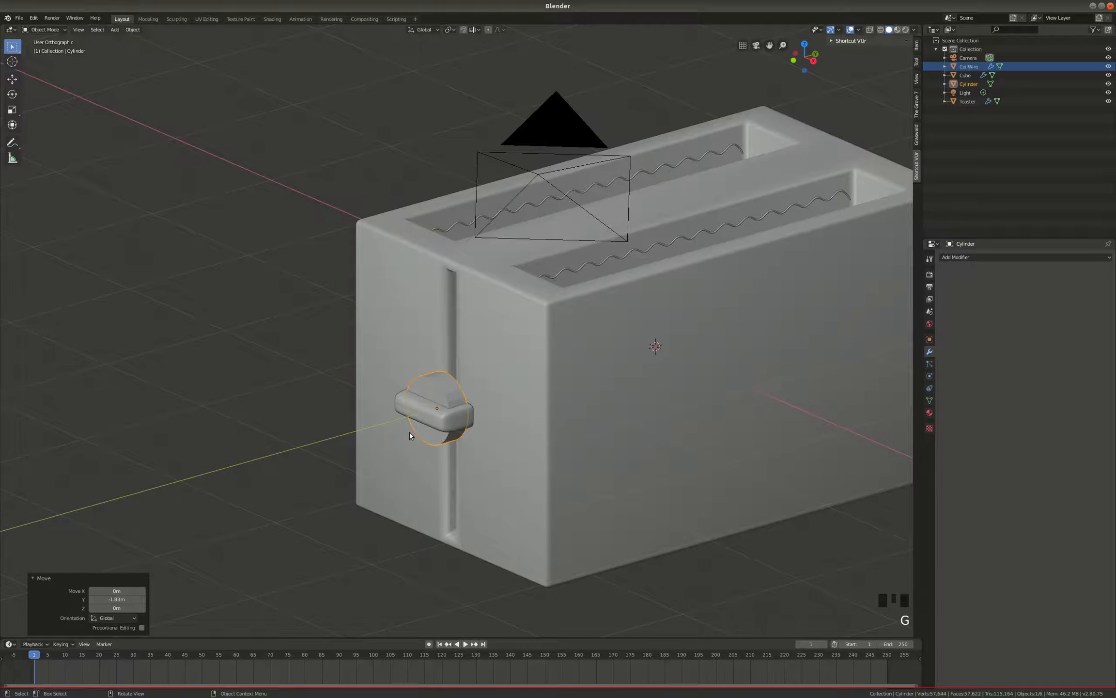
key(g)
click(514, 431)
key(g)
key(z)
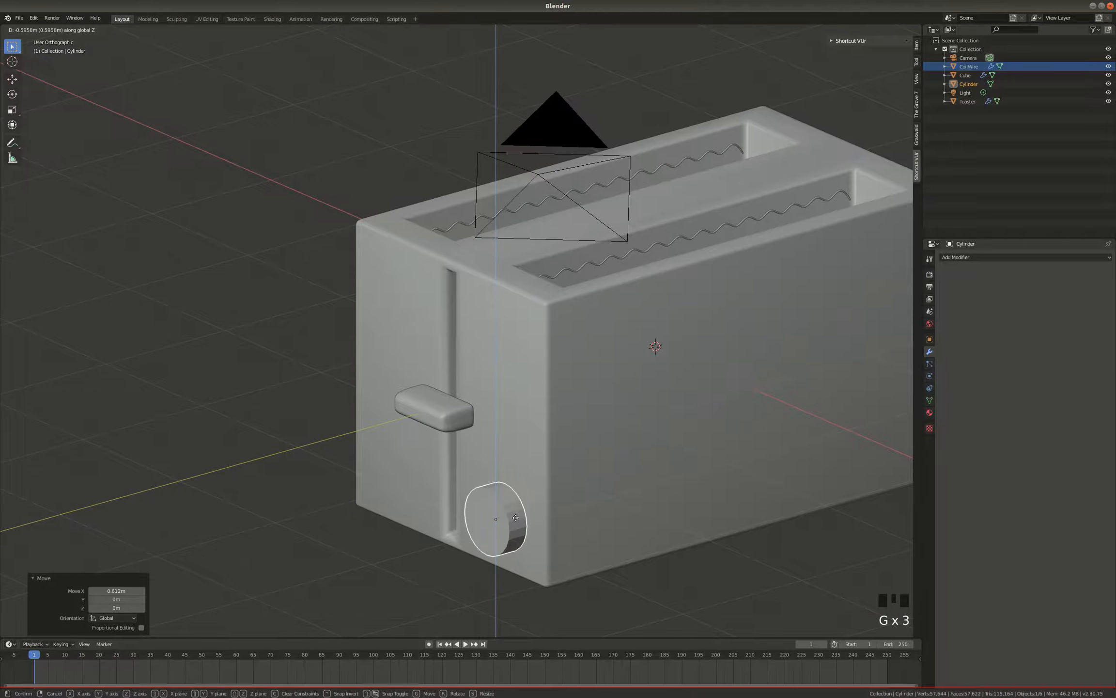
click(463, 478)
Move the knob cylinder about -1.22 m along X to the other side of the lever groove.
middle_drag(463, 478, 494, 474)
key(g)
key(x)
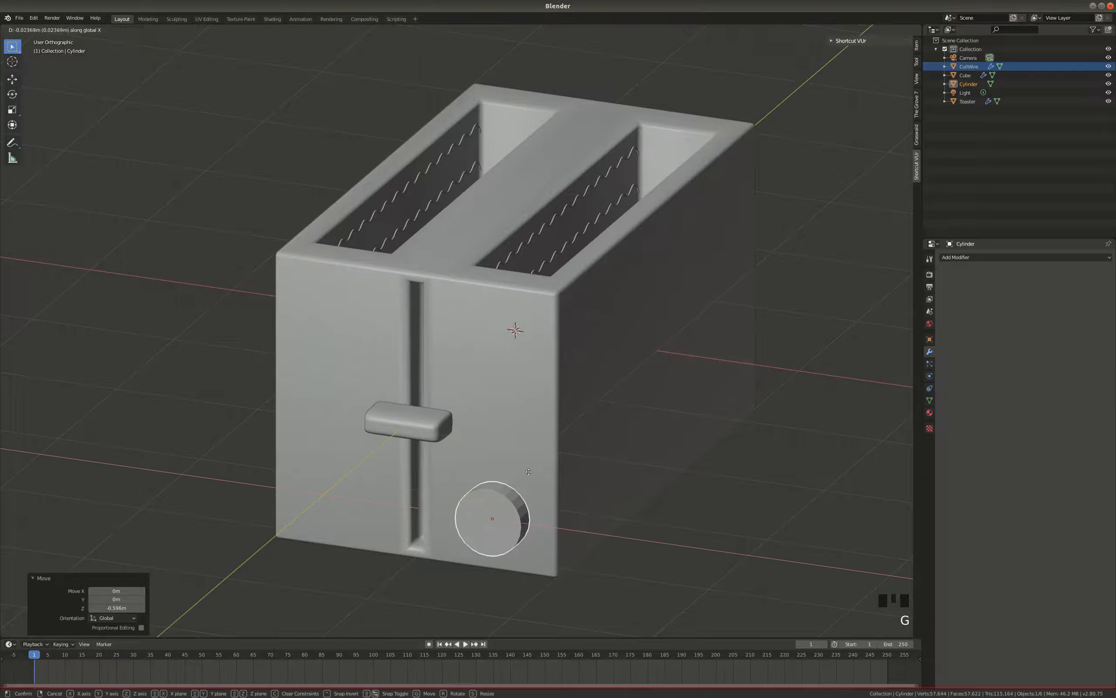
click(359, 448)
In the right side view, move the knob about 0.034 m along Y, close against the toaster's front face.
middle_drag(351, 447, 277, 429)
key(KP_3)
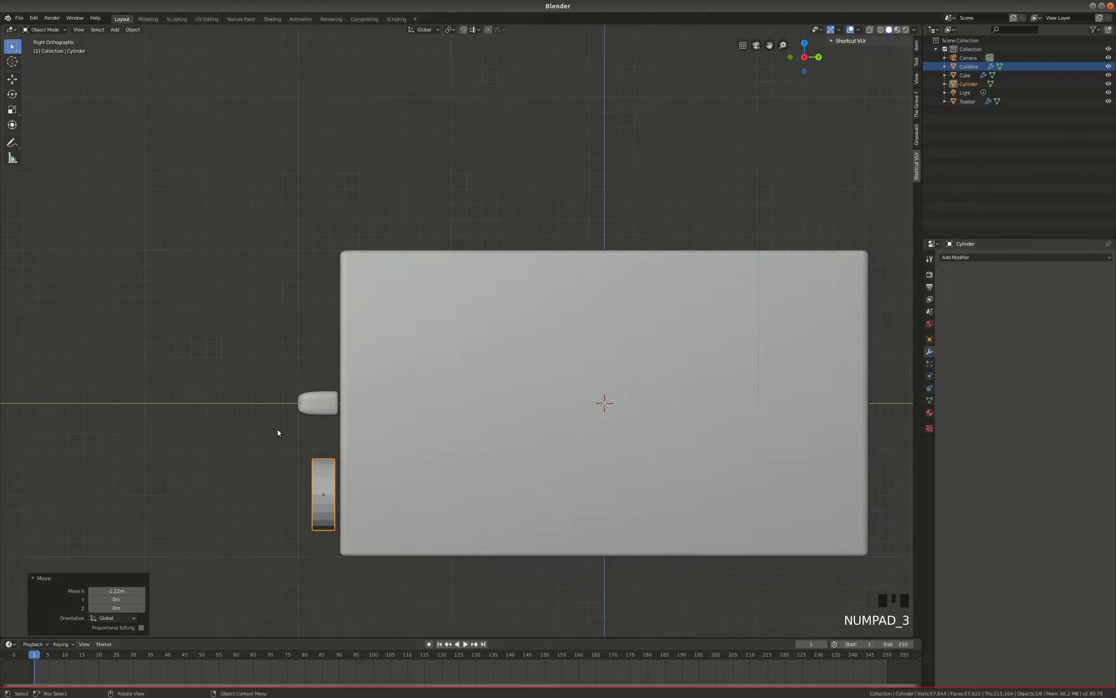
scroll(317, 488, up, 5)
key(g)
key(y)
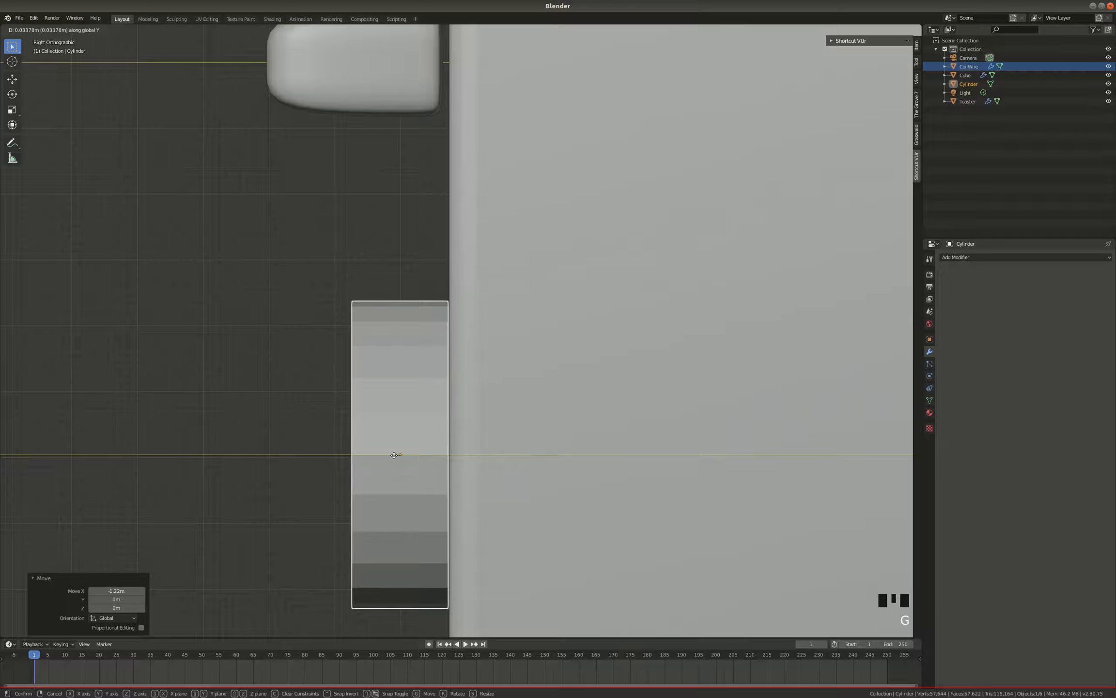
click(394, 454)
In Edit Mode, add one loop cut around the knob's side, about midway through its depth.
middle_drag(422, 362, 483, 390)
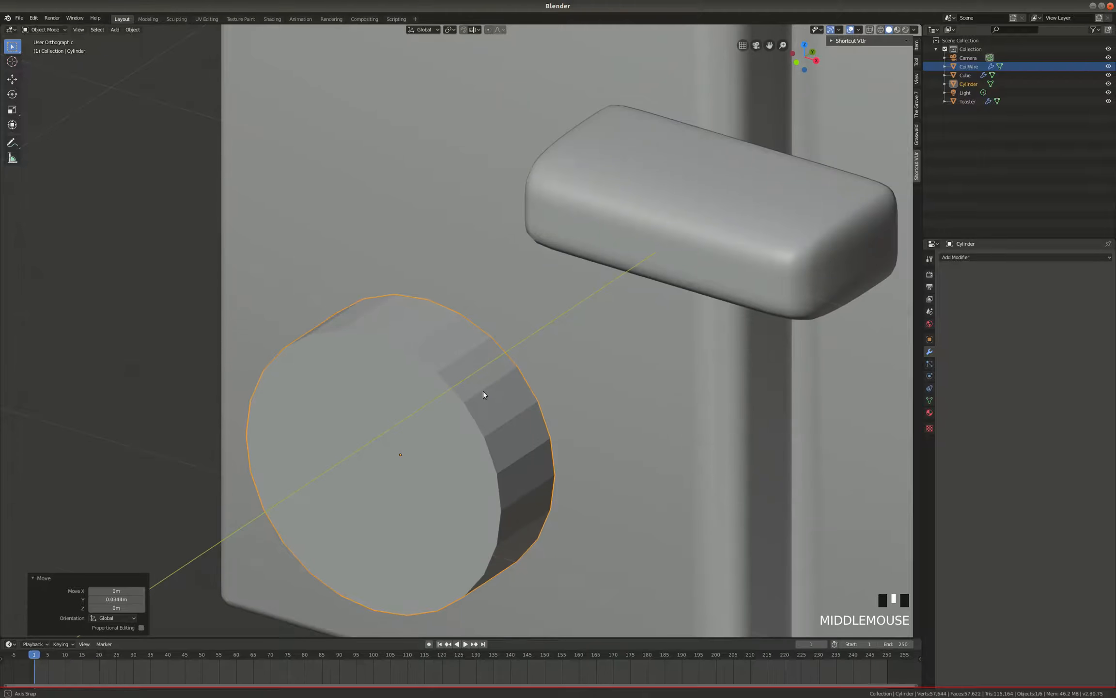
scroll(502, 320, down, 5)
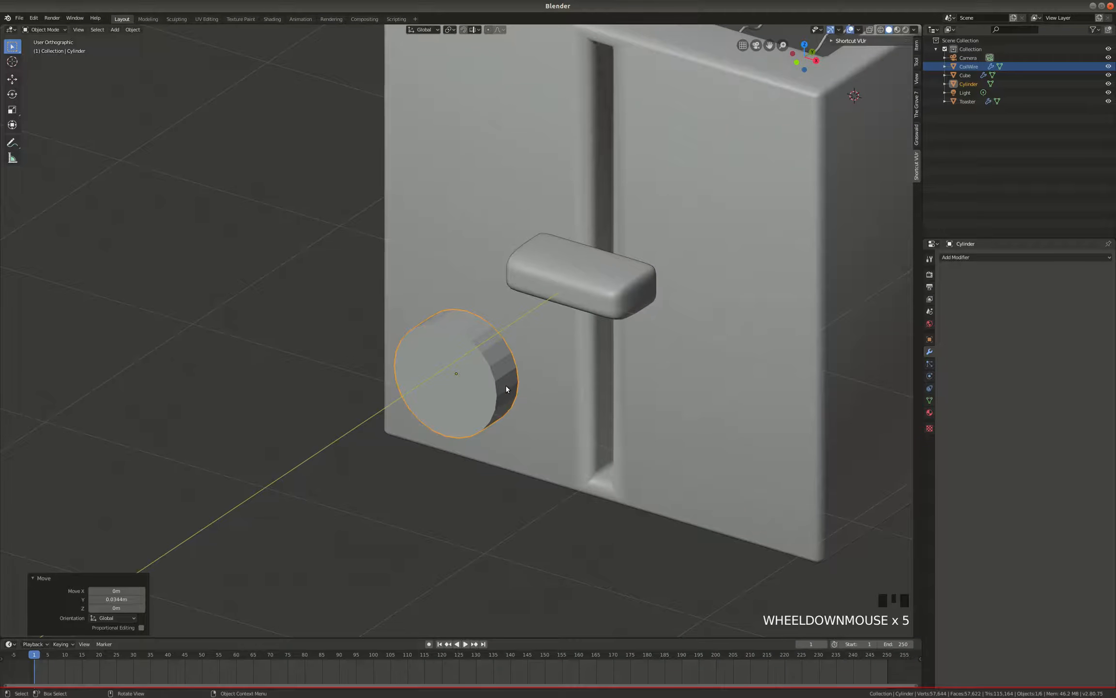
middle_drag(499, 347, 495, 336)
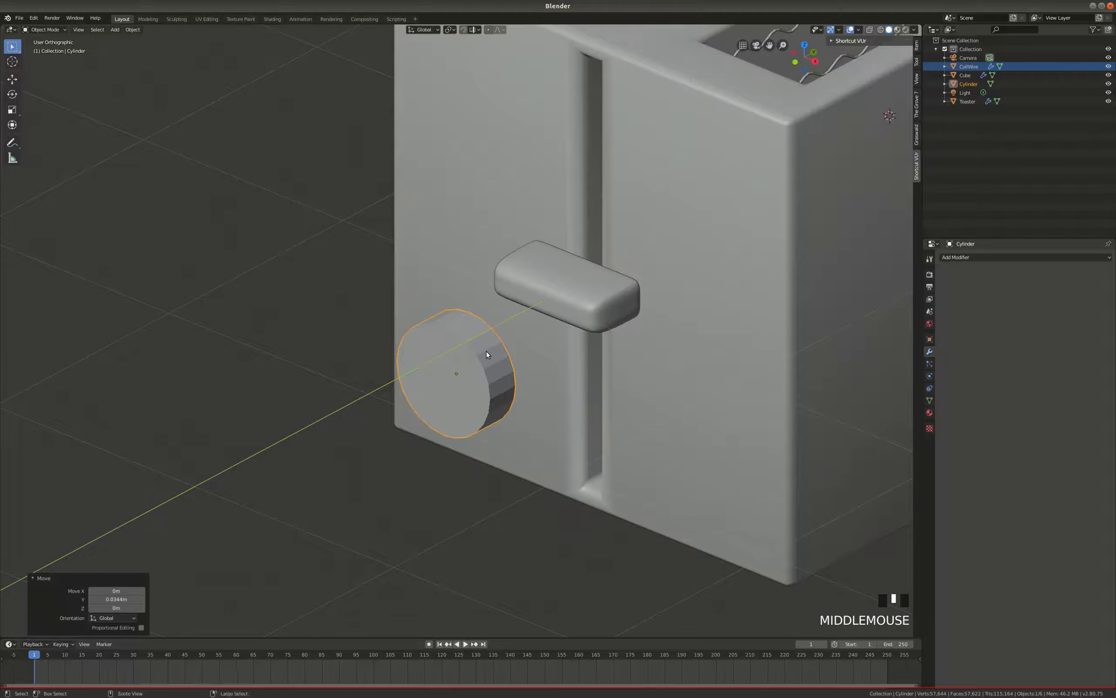
key(Tab)
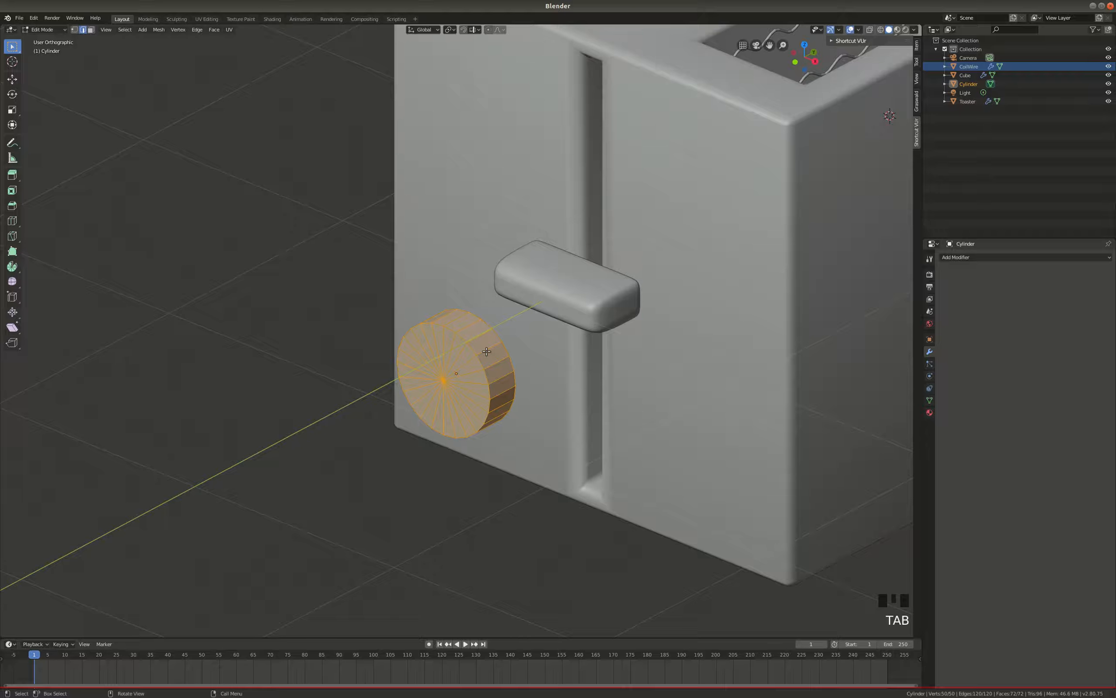
key(ctrl+r)
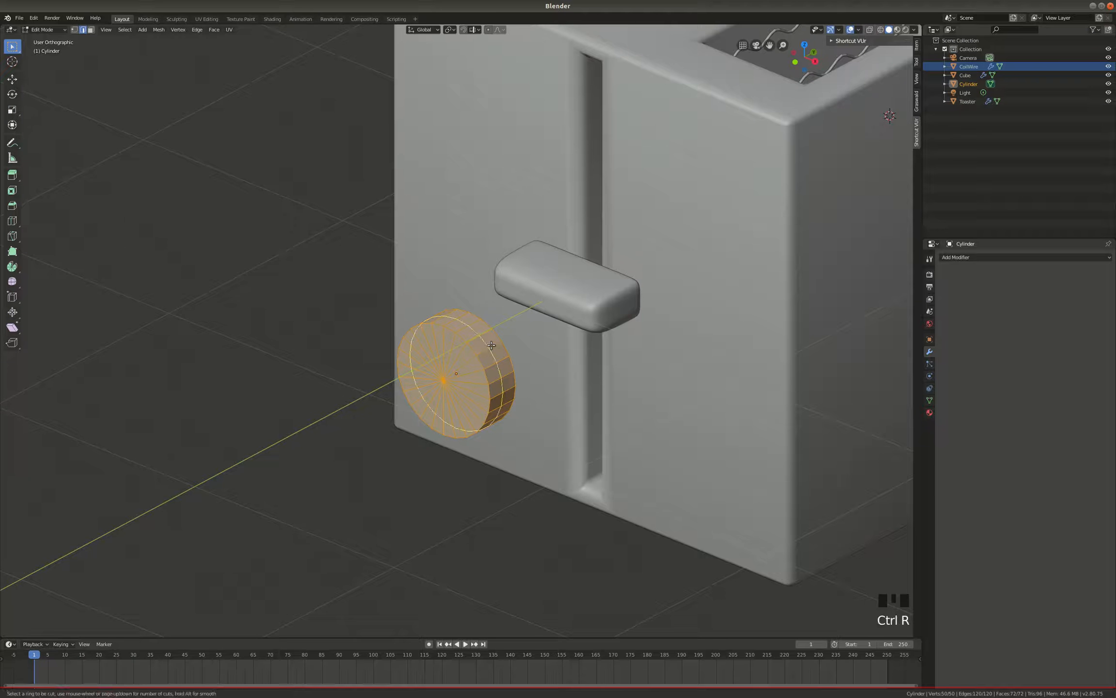
click(492, 345)
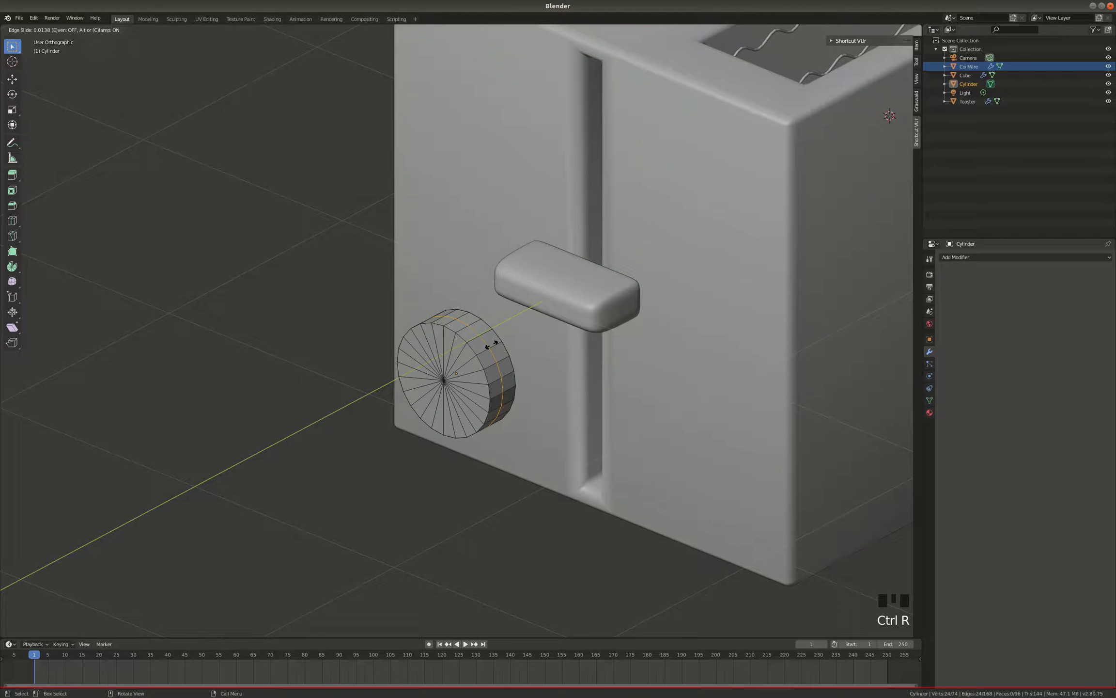
click(491, 344)
key(c)
click(445, 386)
right_click(450, 387)
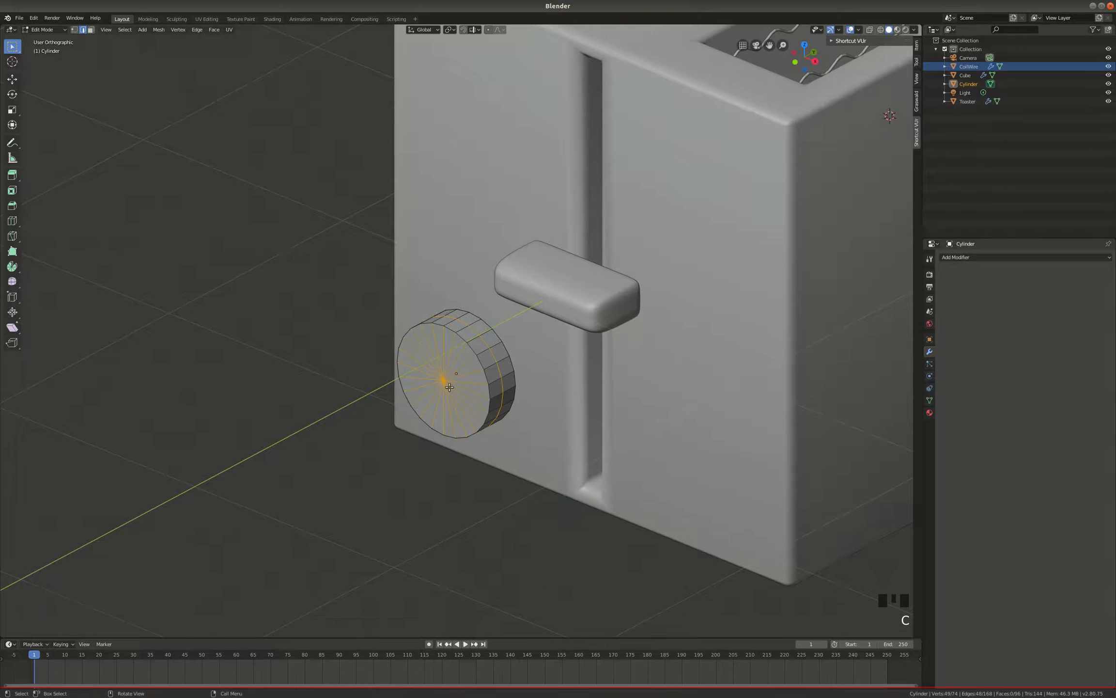
key(c)
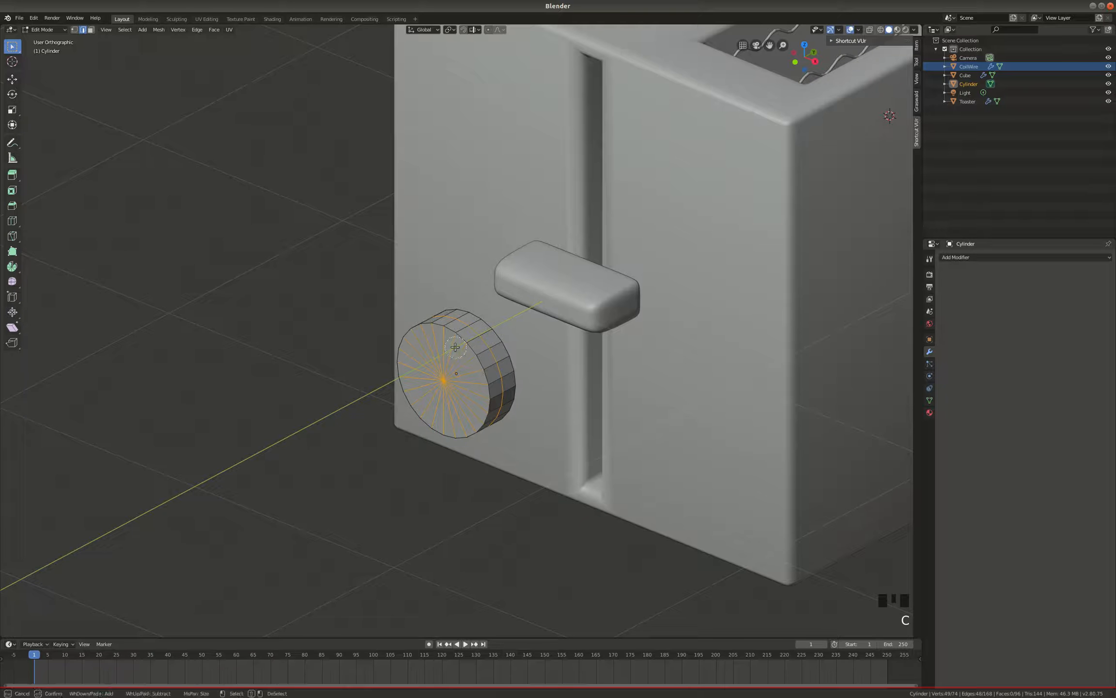
right_click(452, 359)
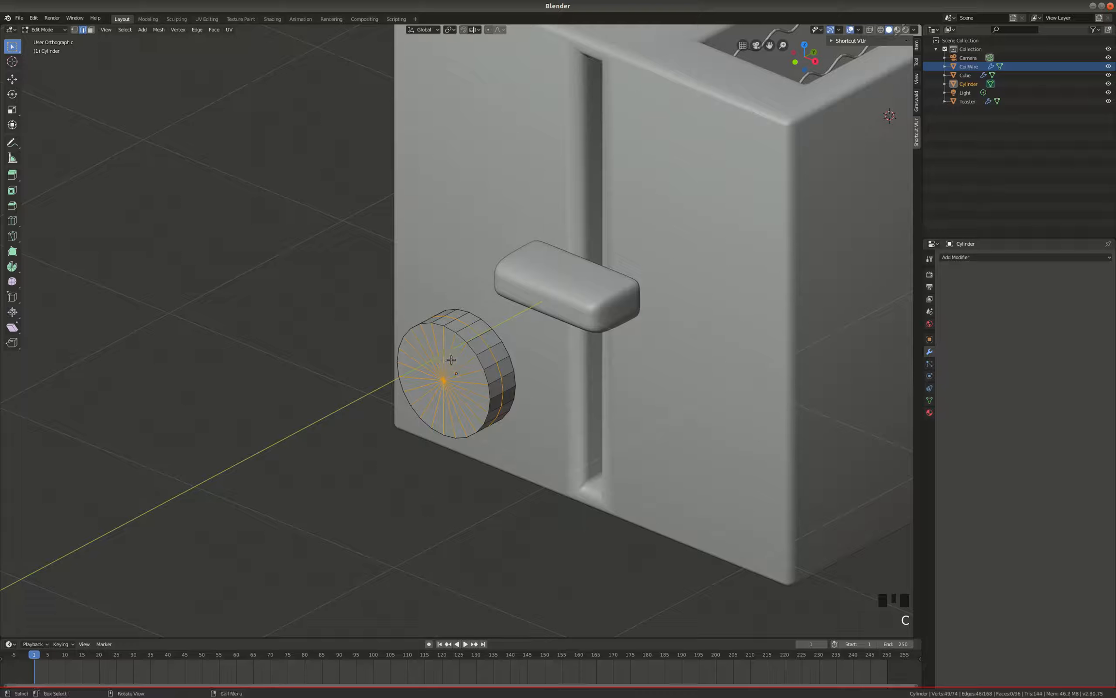
Scale the knob's front cap faces and front ring of side faces to about 0.763, excluding the Y axis.
click(91, 30)
key(c)
click(436, 376)
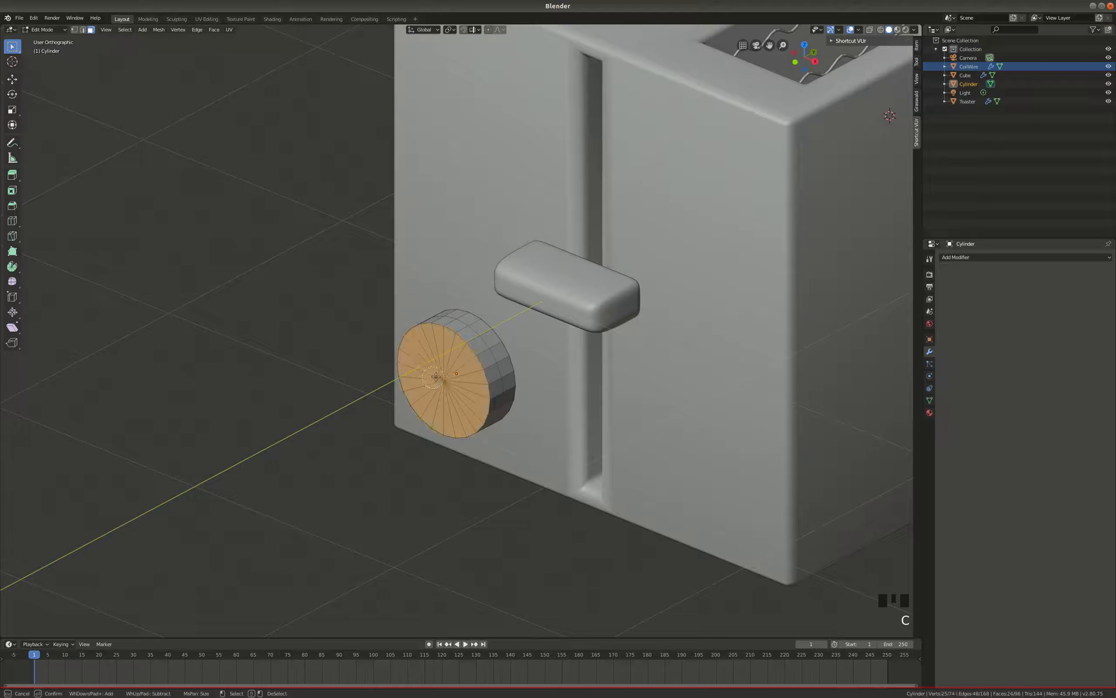
right_click(447, 345)
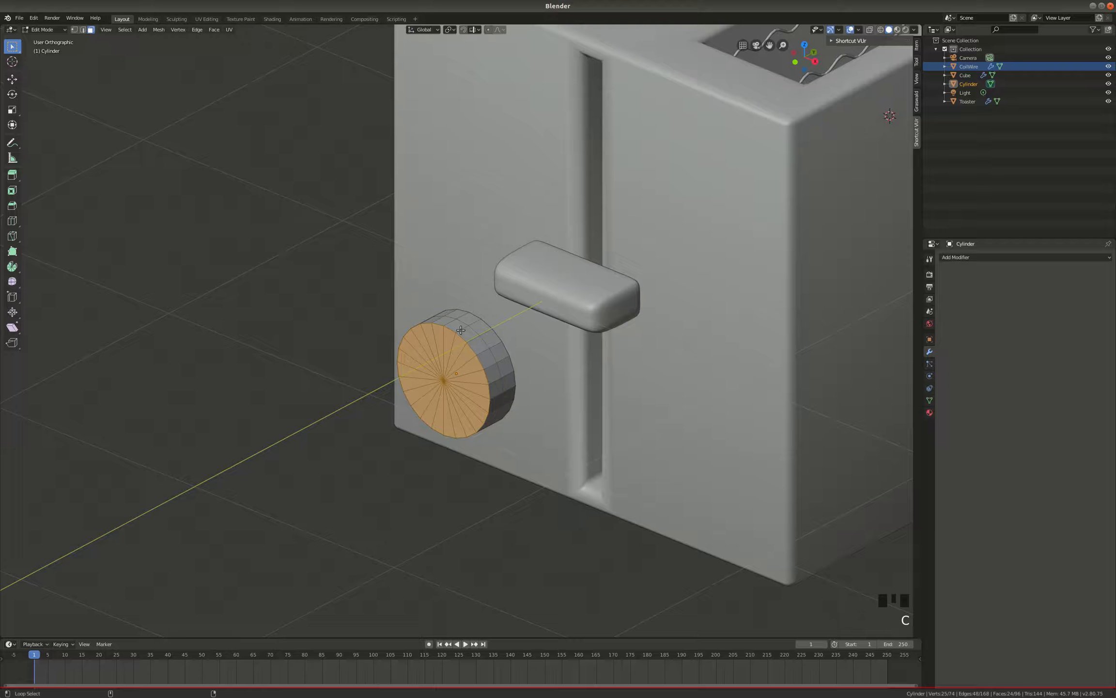
alt+shift+click(461, 330)
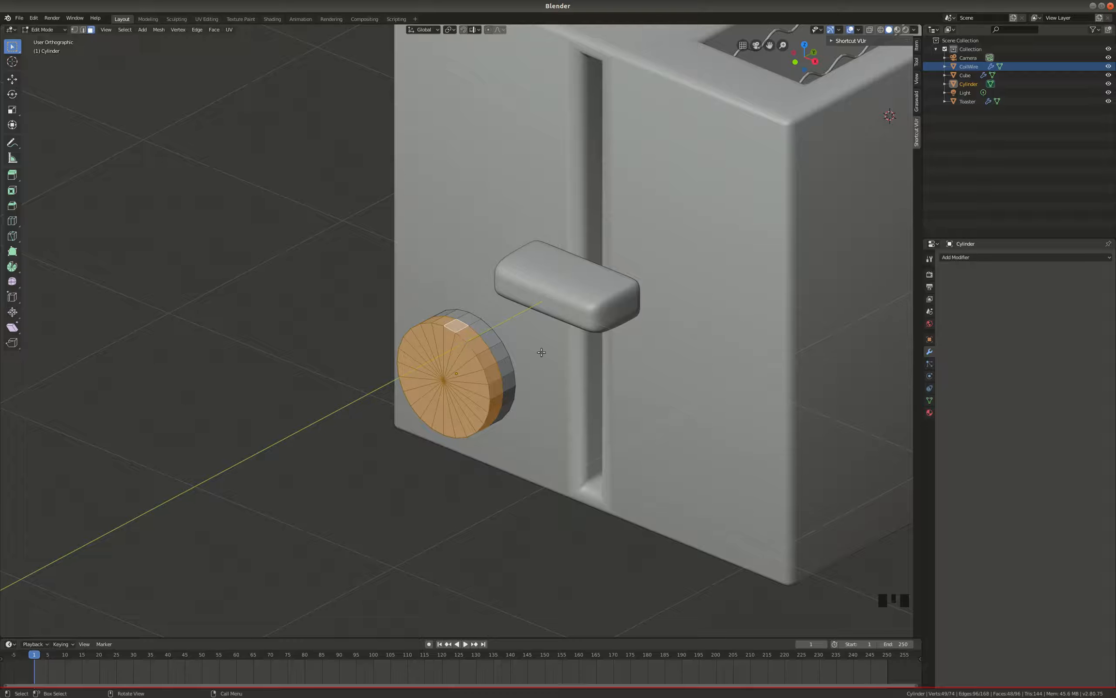
key(s)
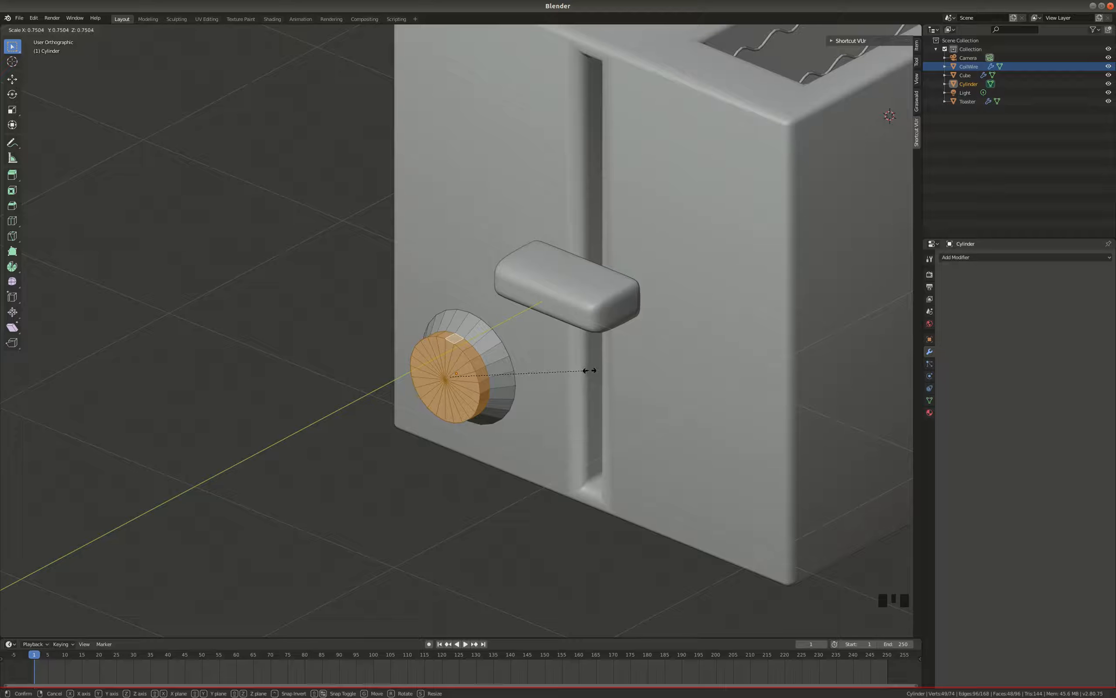
key(shift+y)
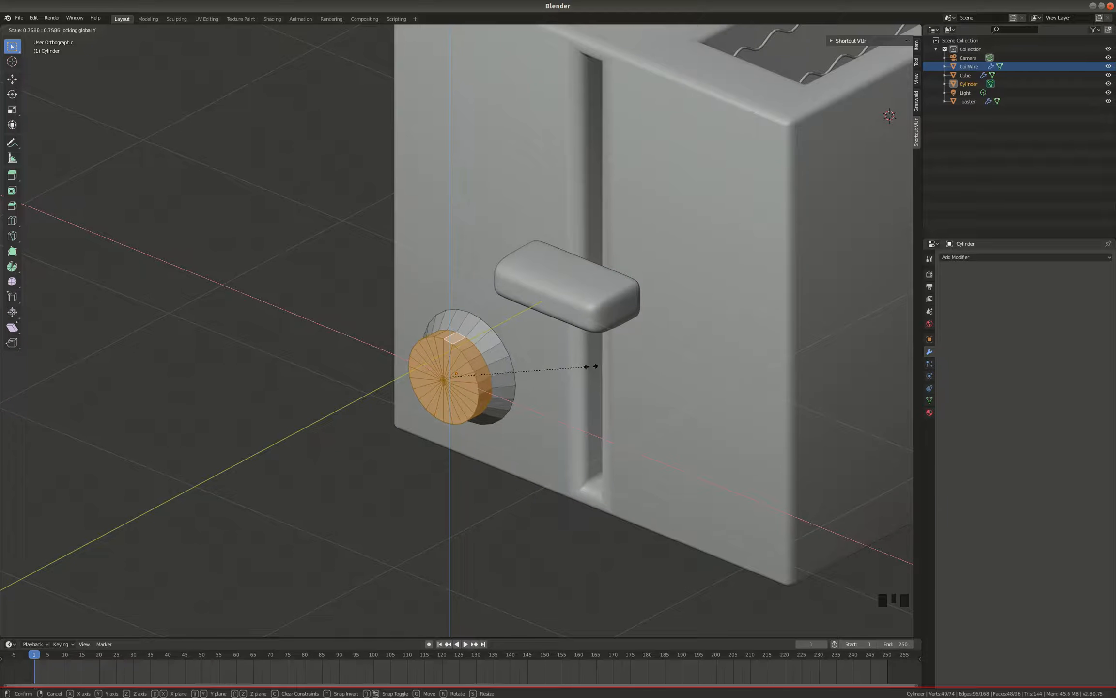
click(591, 366)
Select only the knob's front cap faces and scale them to about 0.874.
middle_drag(591, 366, 463, 349)
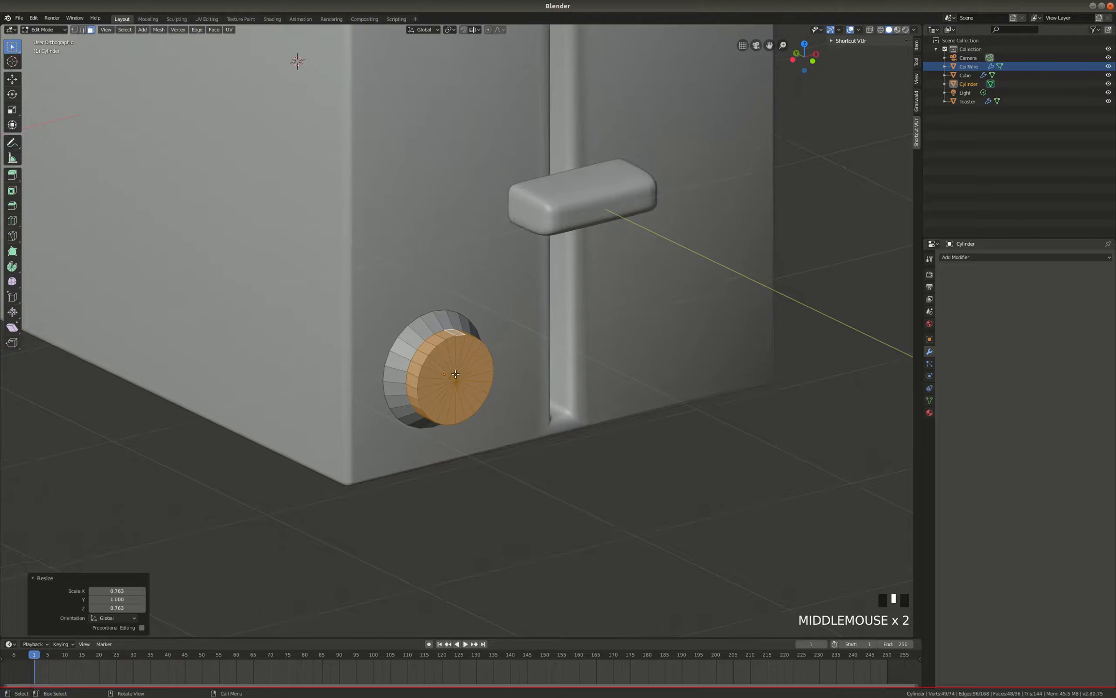
key(a)
key(a)
key(a)
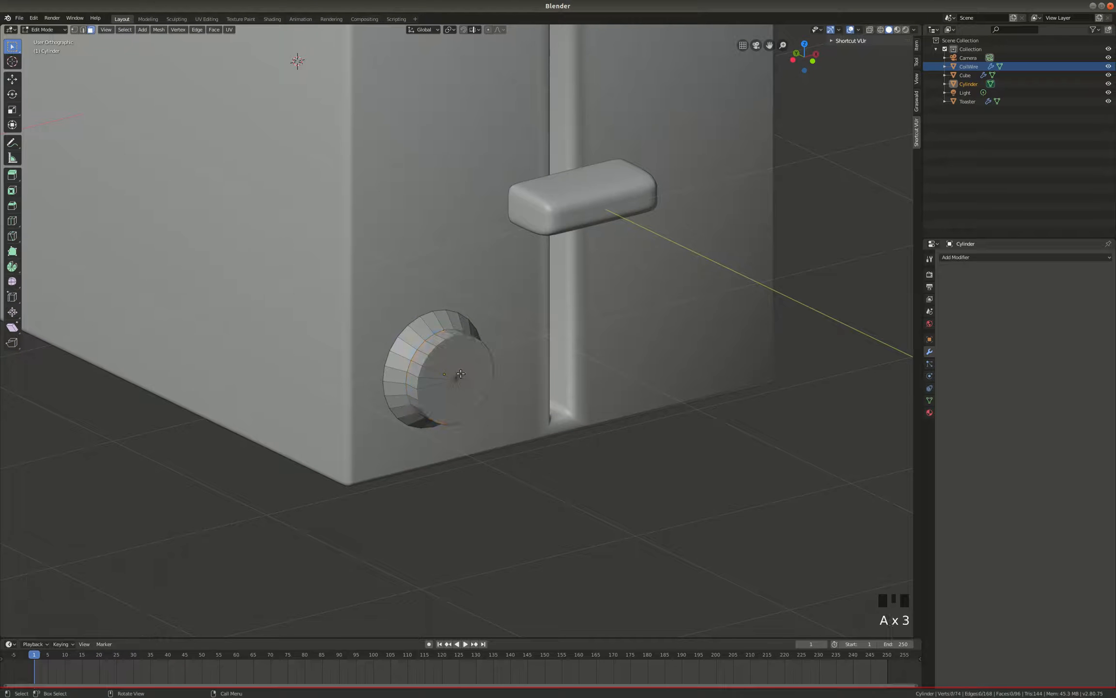
key(c)
drag(456, 378, 449, 380)
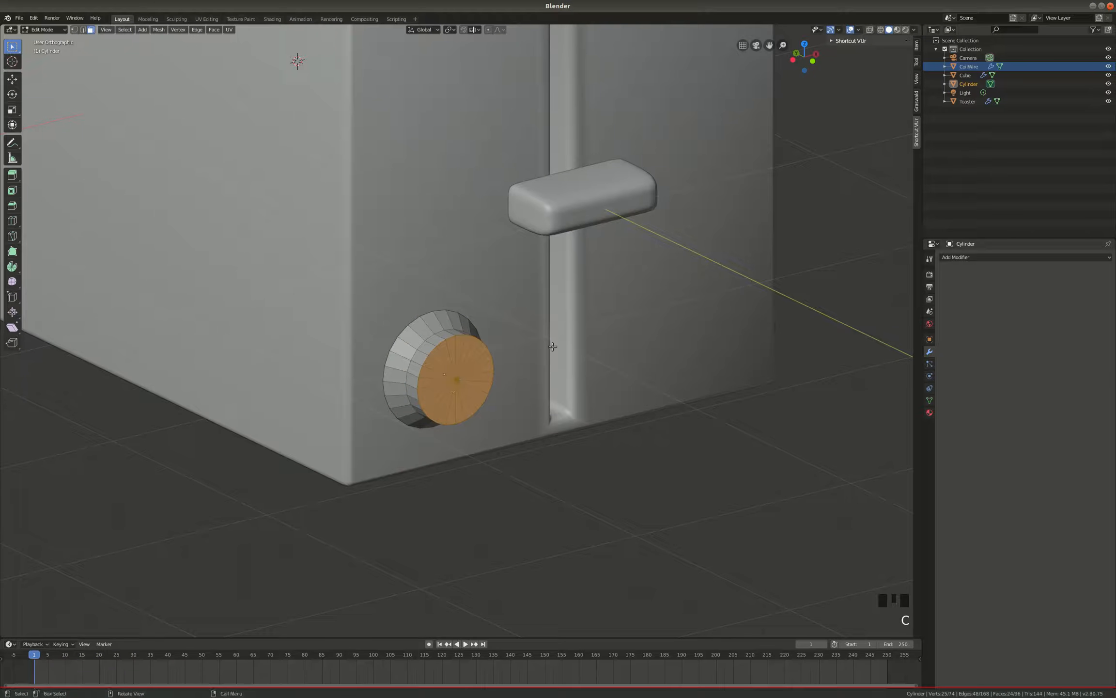
key(s)
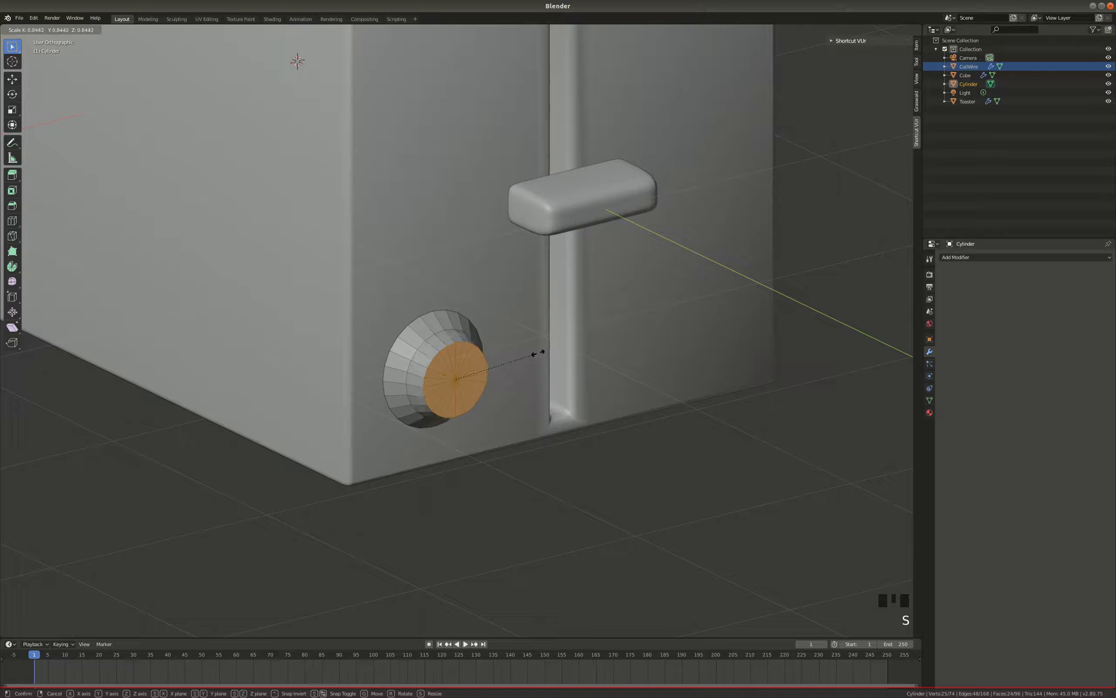
click(541, 351)
middle_drag(539, 350, 344, 351)
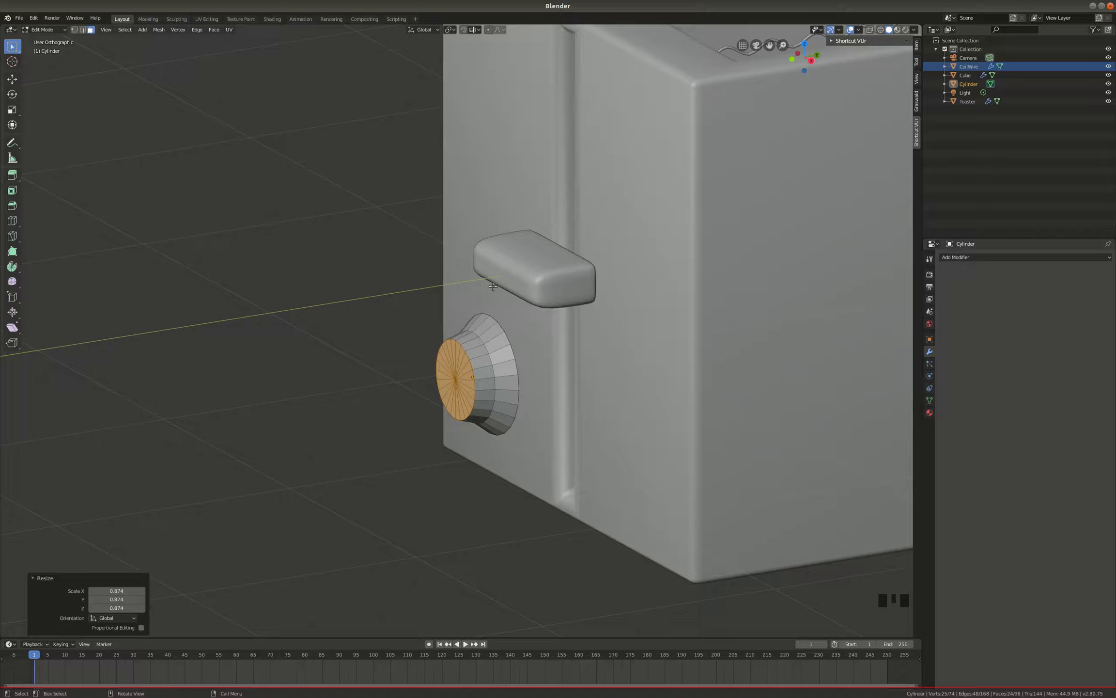
Return to Object Mode and shade the knob smooth.
key(Tab)
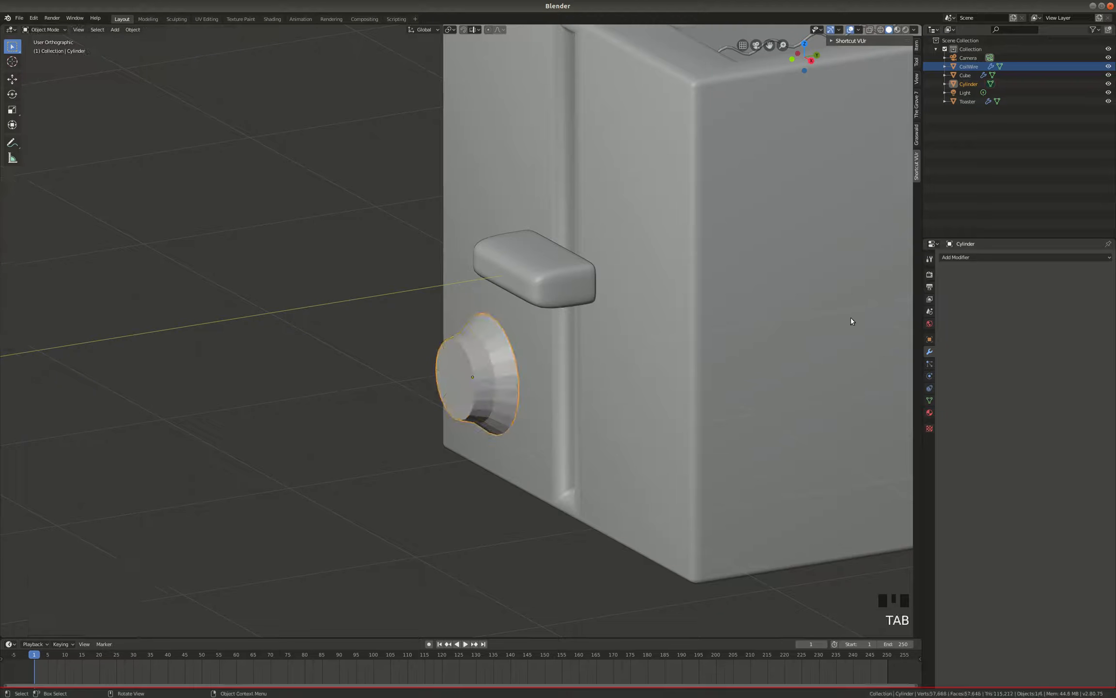
click(133, 30)
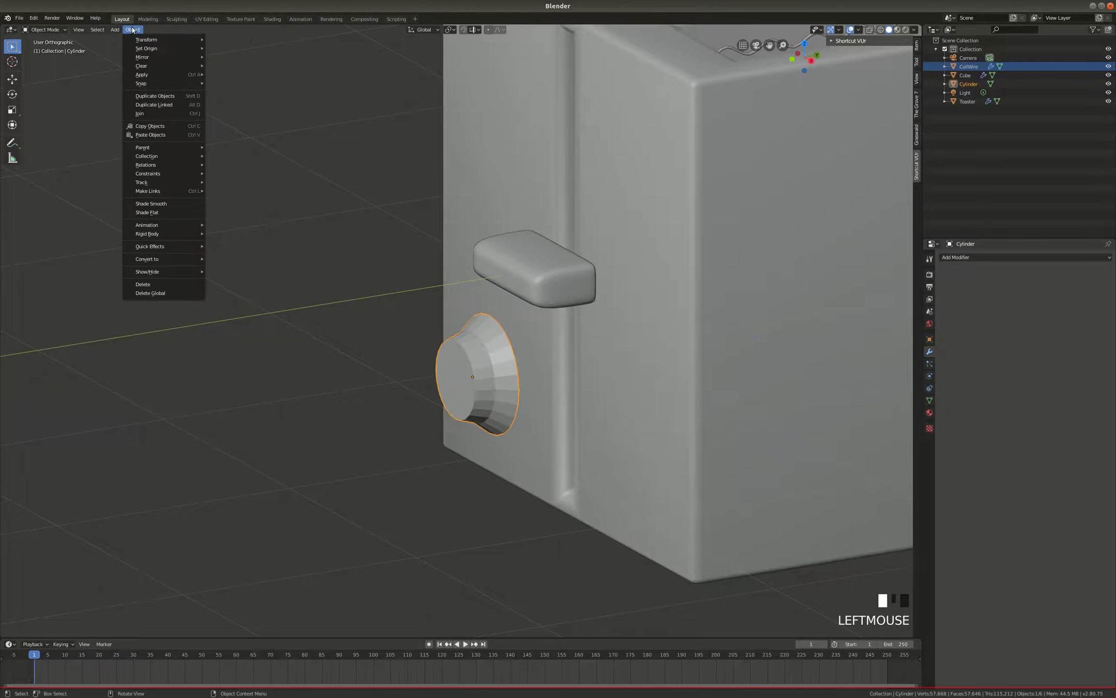
click(160, 203)
mouse_move(475, 268)
middle_down()
mouse_move(515, 267)
mouse_move(488, 264)
middle_up()
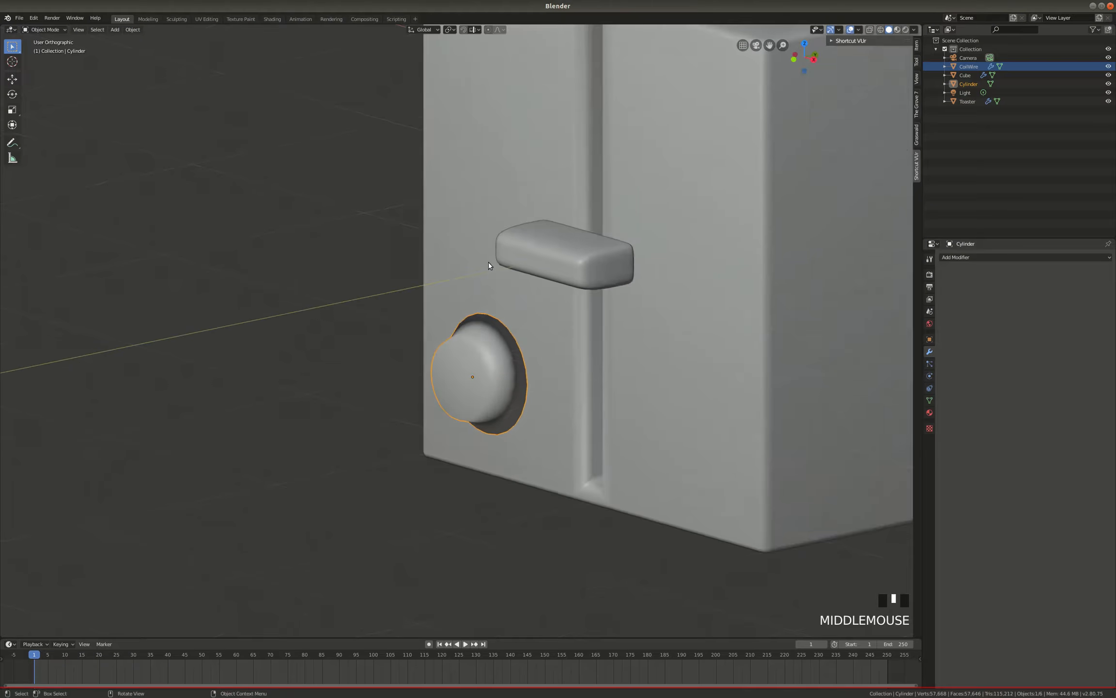
Add a Subdivision Surface modifier to the knob with 2 viewport subdivisions.
click(1094, 259)
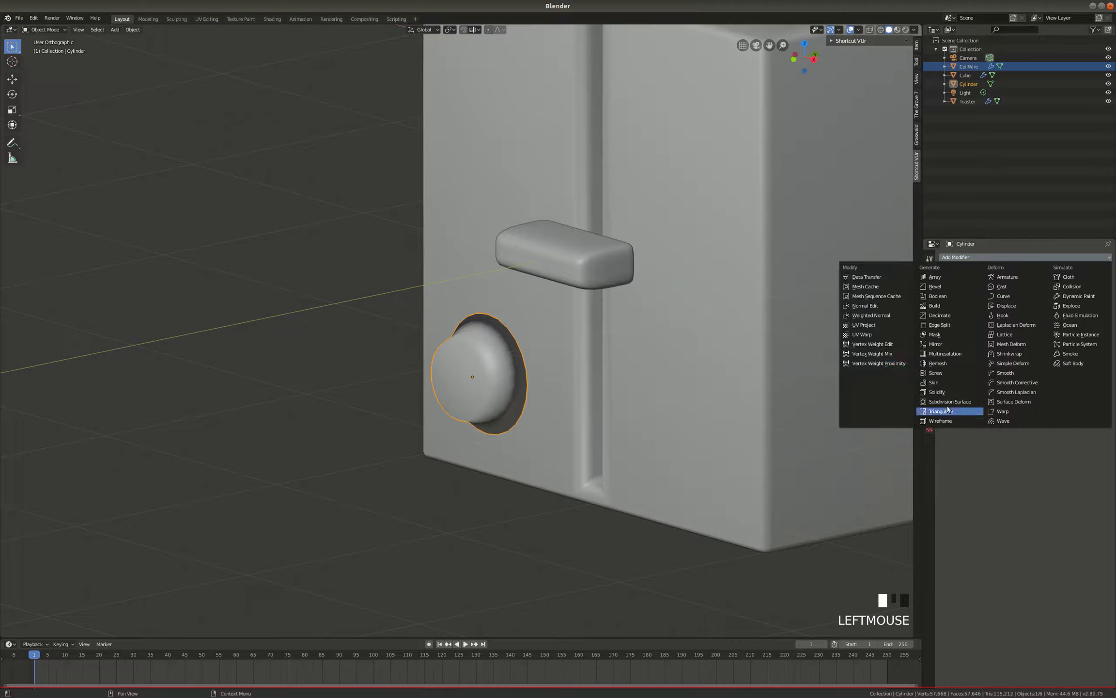
click(949, 401)
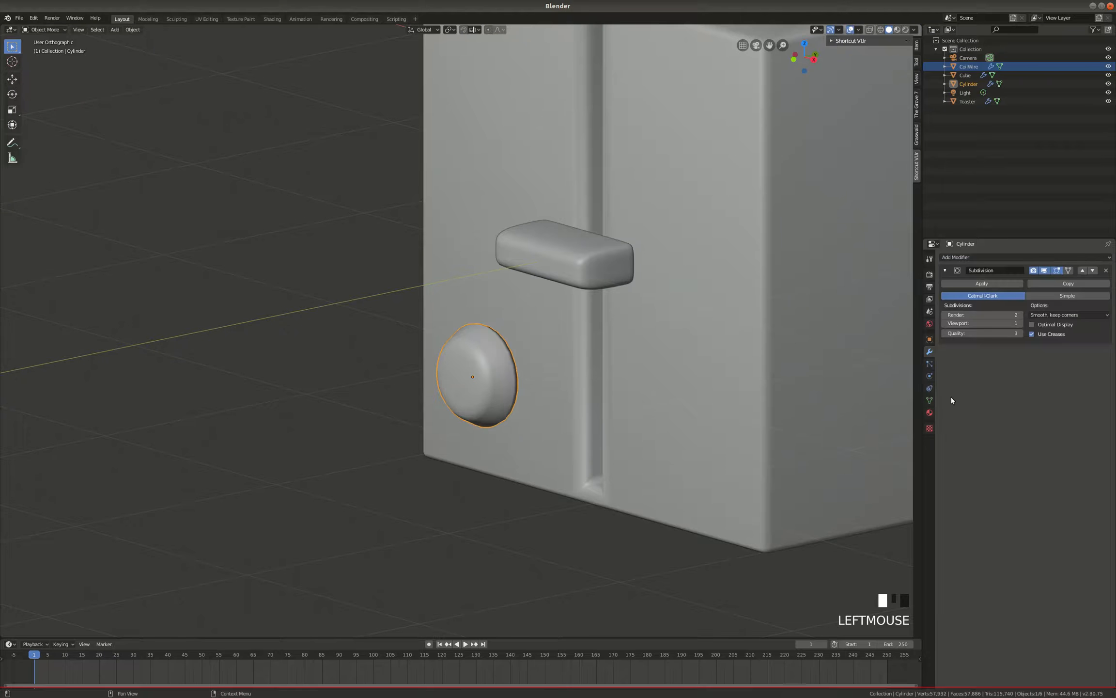
click(1019, 323)
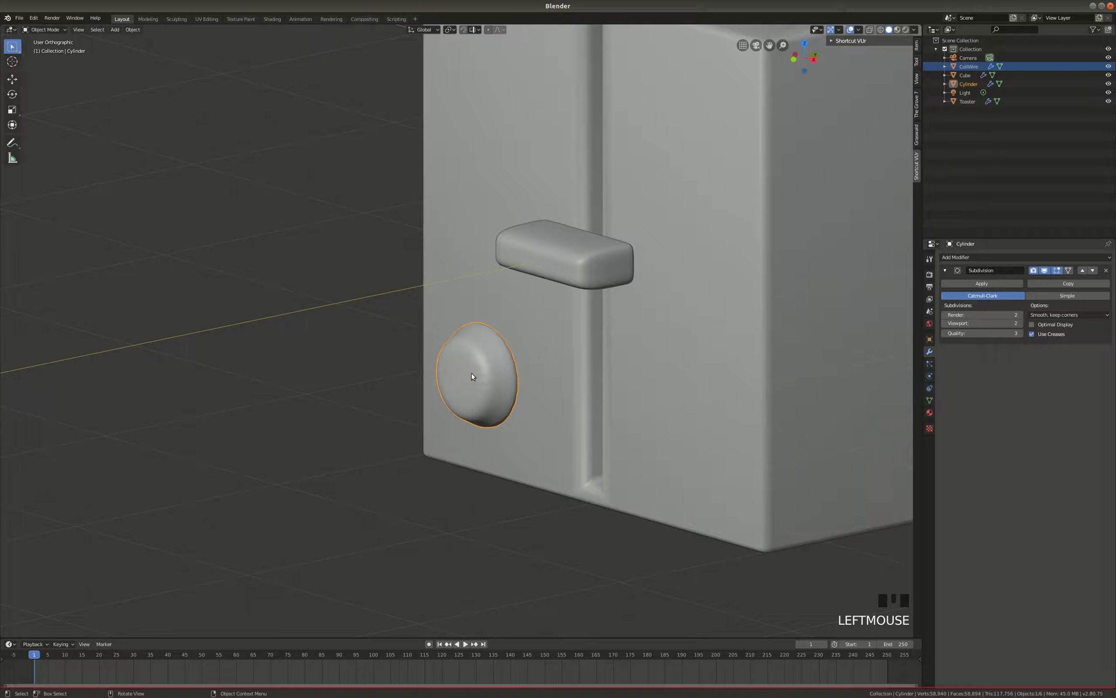
In Edit Mode, show the subdivision on the cage and add loop cuts near both edges of the knob's flared base, at factors about 0.793 and -0.964.
key(Tab)
scroll(472, 376, up, 2)
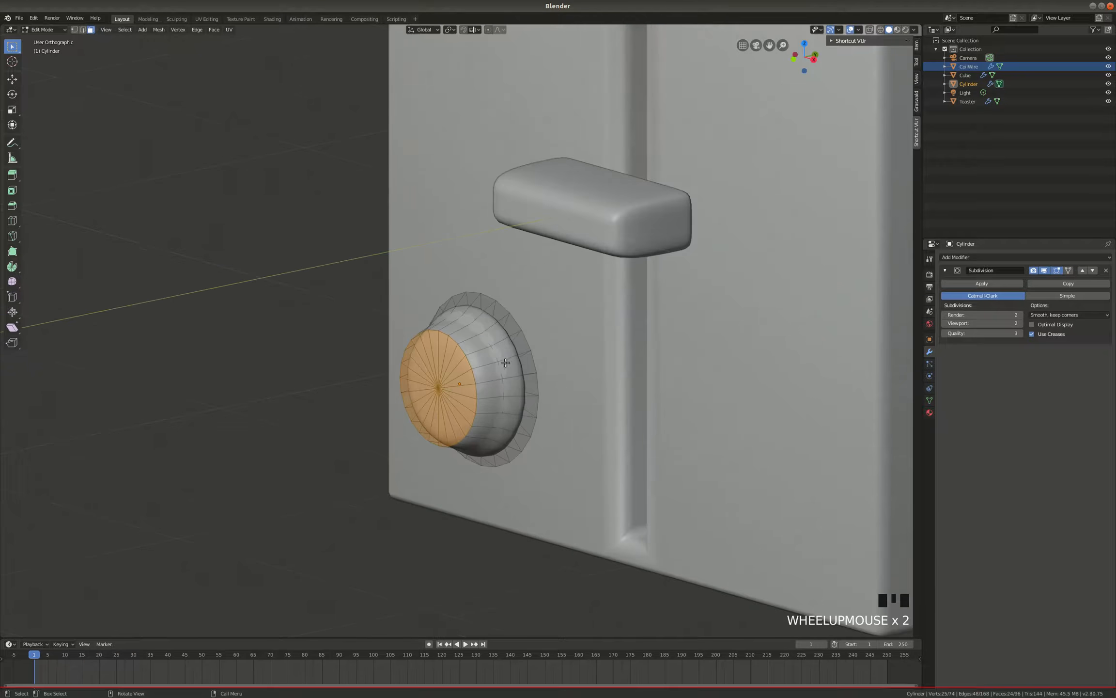
click(1069, 271)
key(ctrl+r)
click(502, 349)
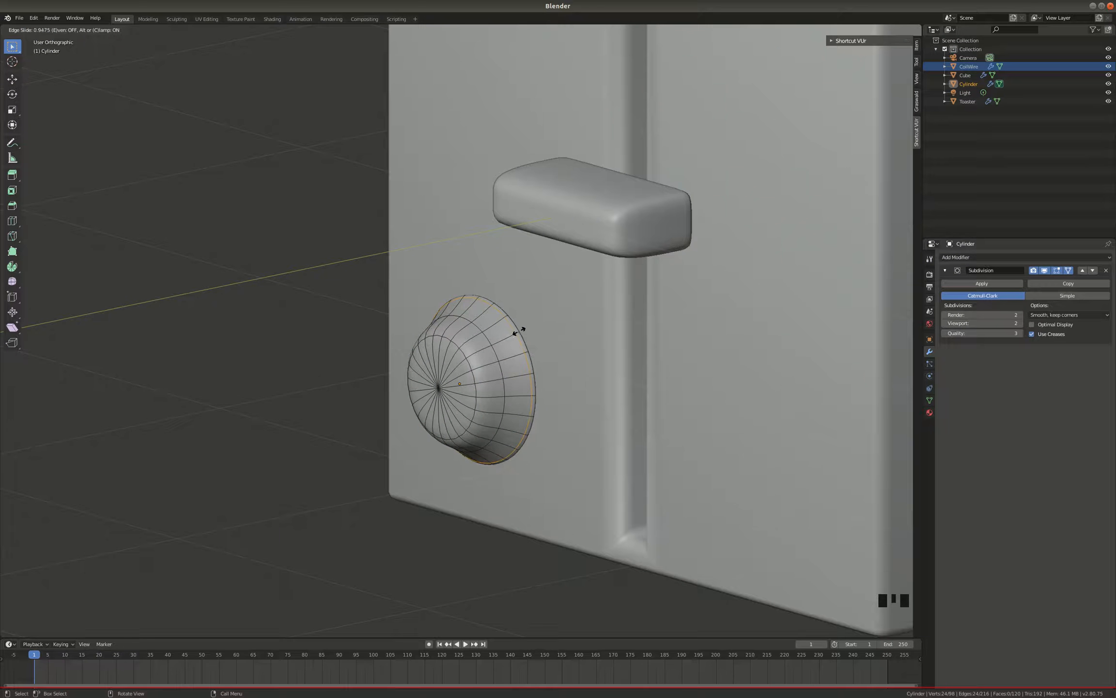
click(516, 332)
key(ctrl+r)
click(503, 339)
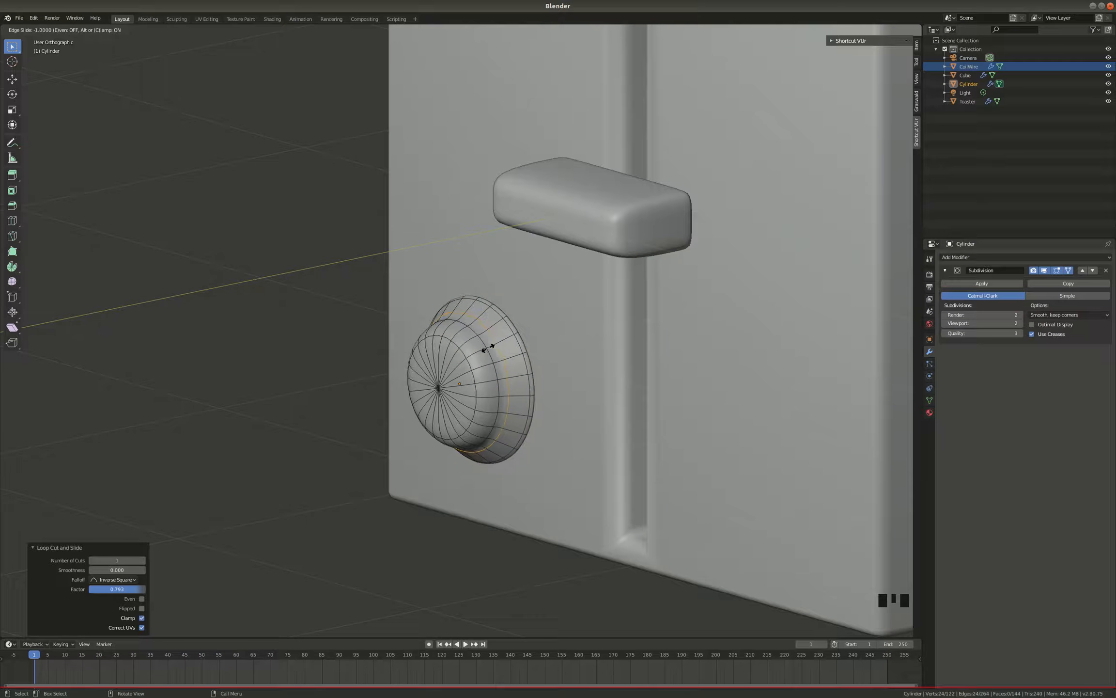
click(490, 347)
Add loop cuts near the inner edge (factor about 0.952) and front rim of the knob's front section, then return to Object Mode.
key(ctrl+r)
click(477, 350)
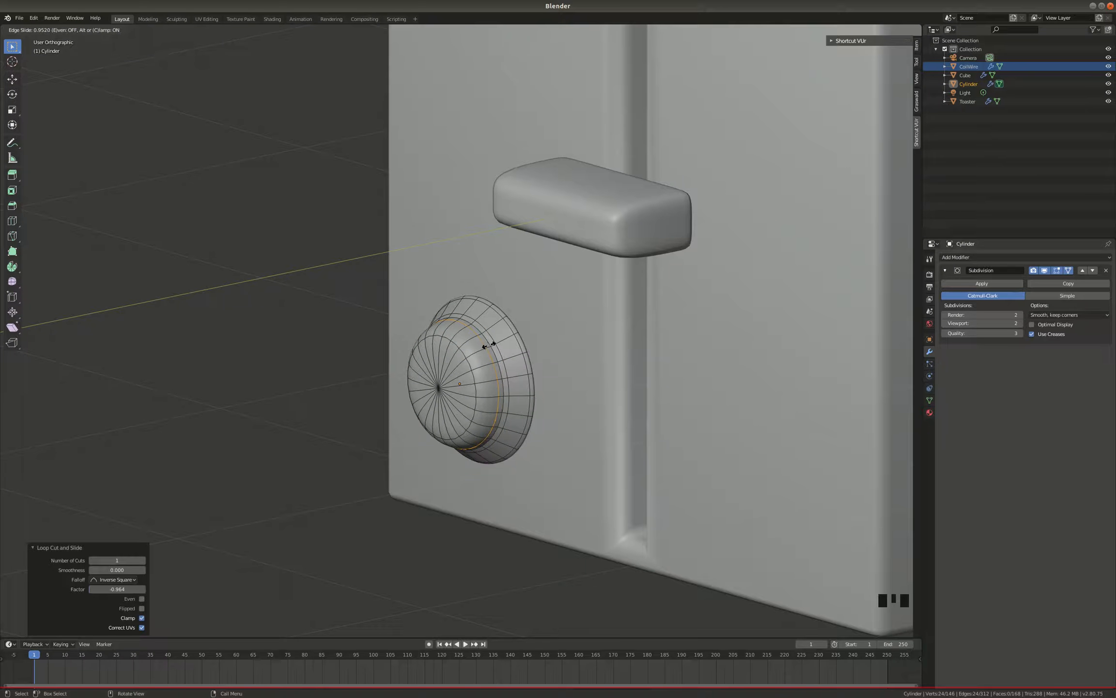
click(477, 348)
key(ctrl+r)
click(475, 349)
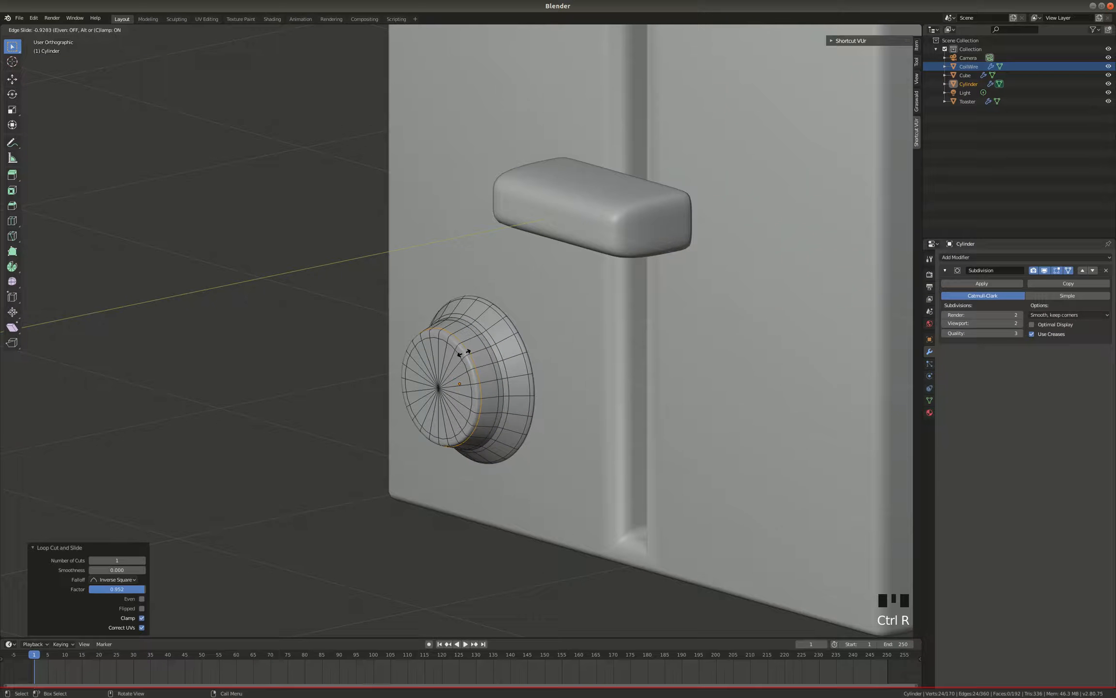
click(464, 352)
key(Tab)
Inspect the knob and the whole toaster from several angles and distances.
scroll(509, 355, down, 3)
middle_drag(509, 355, 470, 338)
scroll(481, 348, down, 4)
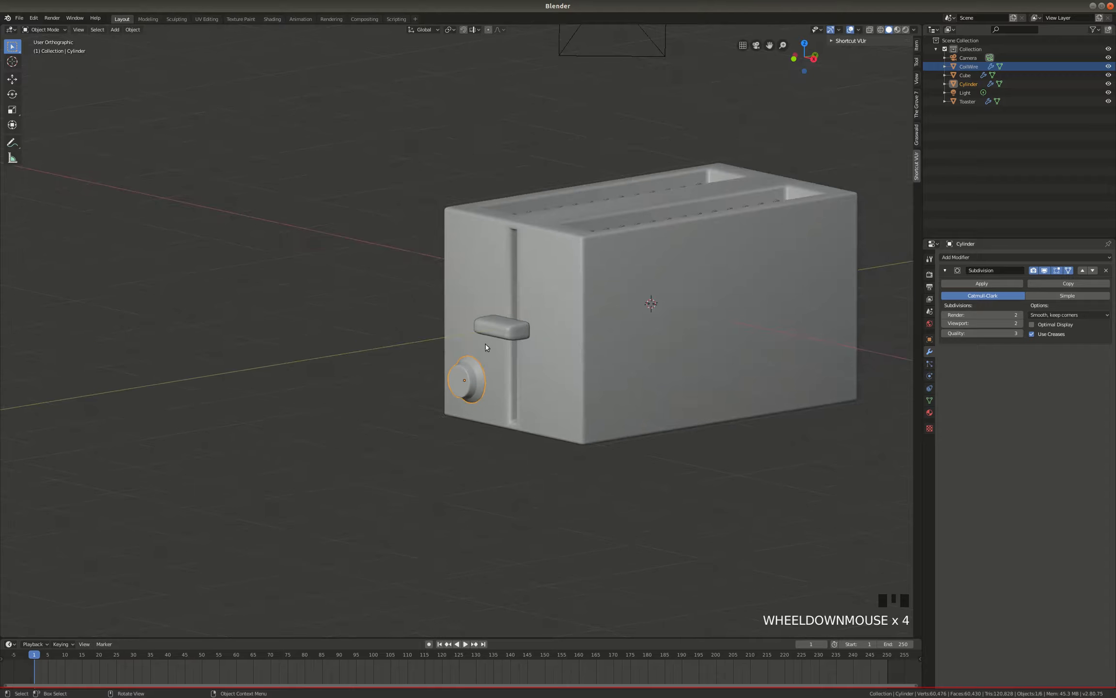
scroll(473, 354, up, 5)
scroll(534, 320, down, 3)
mouse_move(534, 320)
middle_down()
mouse_move(612, 311)
mouse_move(556, 345)
mouse_move(532, 338)
middle_up()
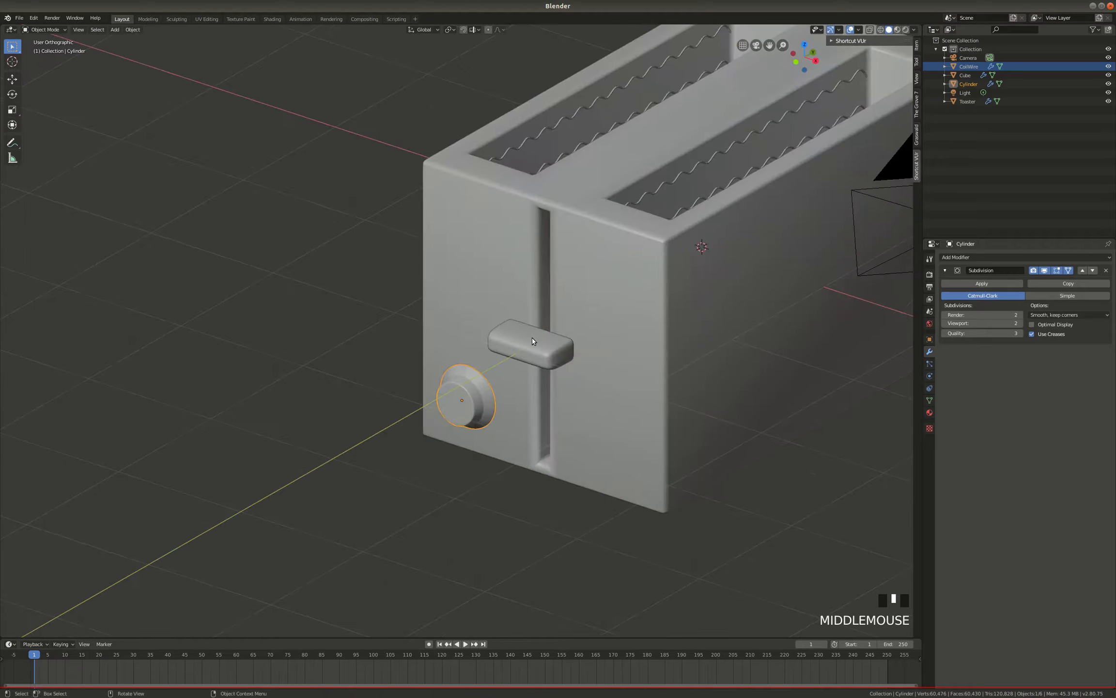
scroll(531, 338, down, 3)
scroll(605, 277, up, 4)
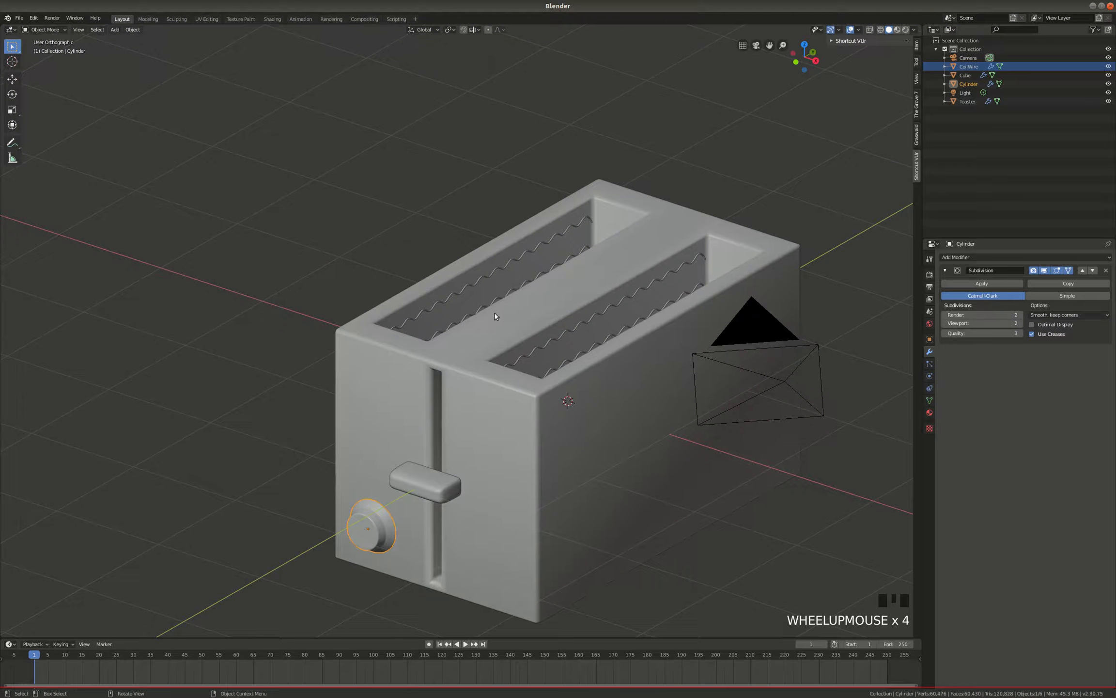
Rename the lever handle object as ToasterLever.
click(470, 342)
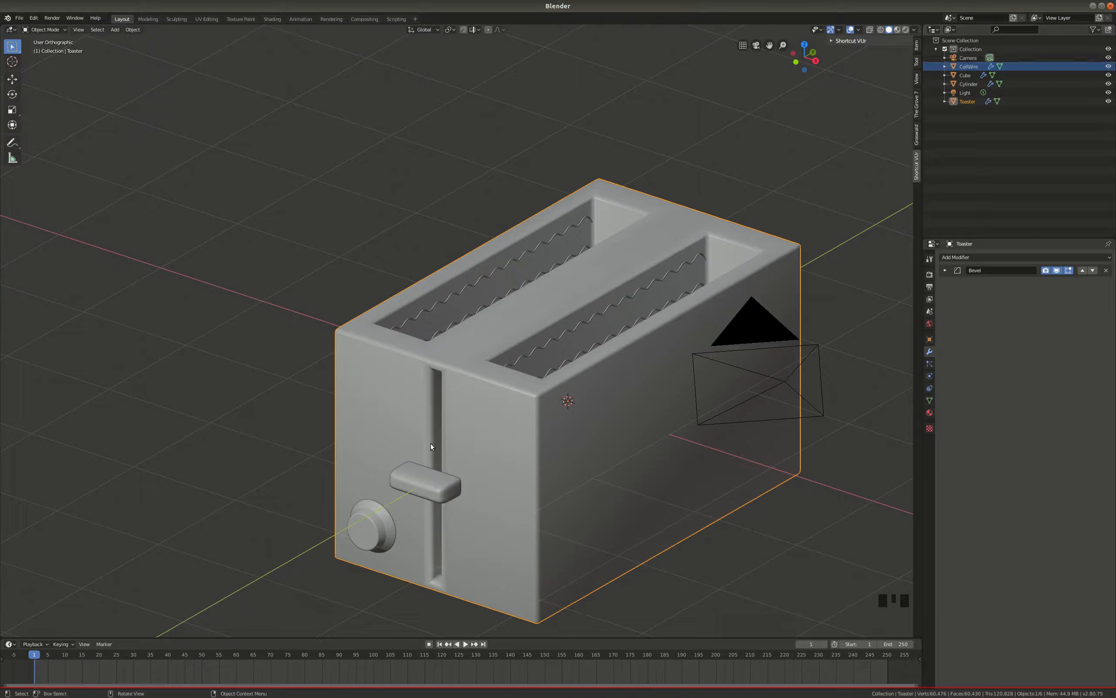
click(425, 481)
click(965, 75)
double_click(963, 76)
key(BackSpace)
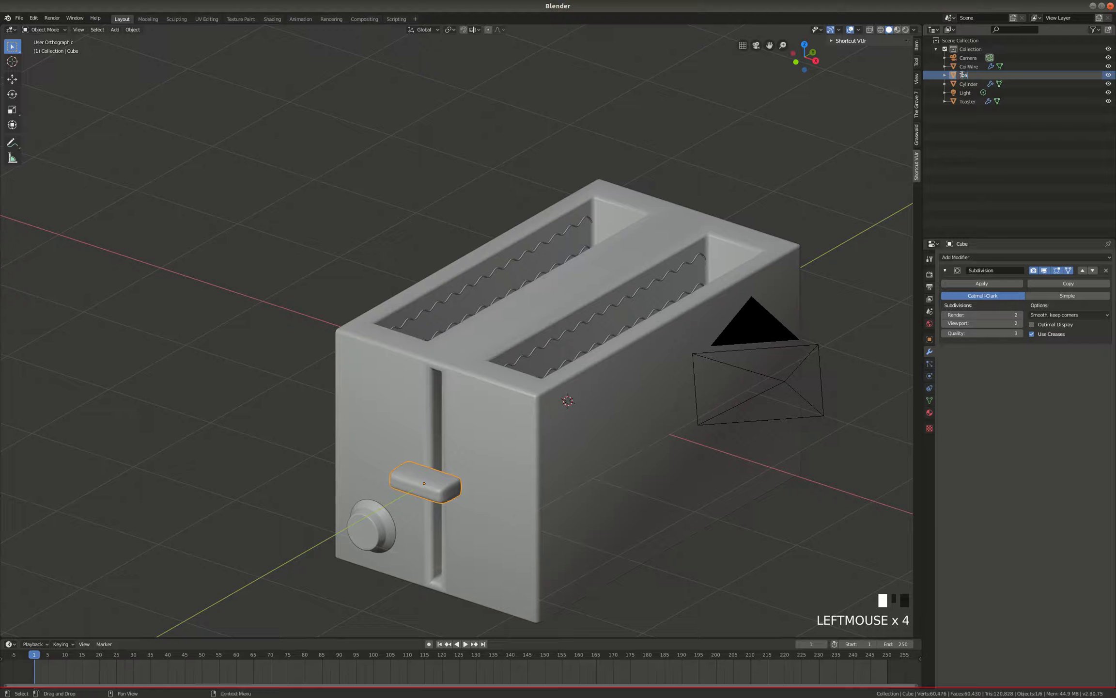
text(ToasterLever)
key(Return)
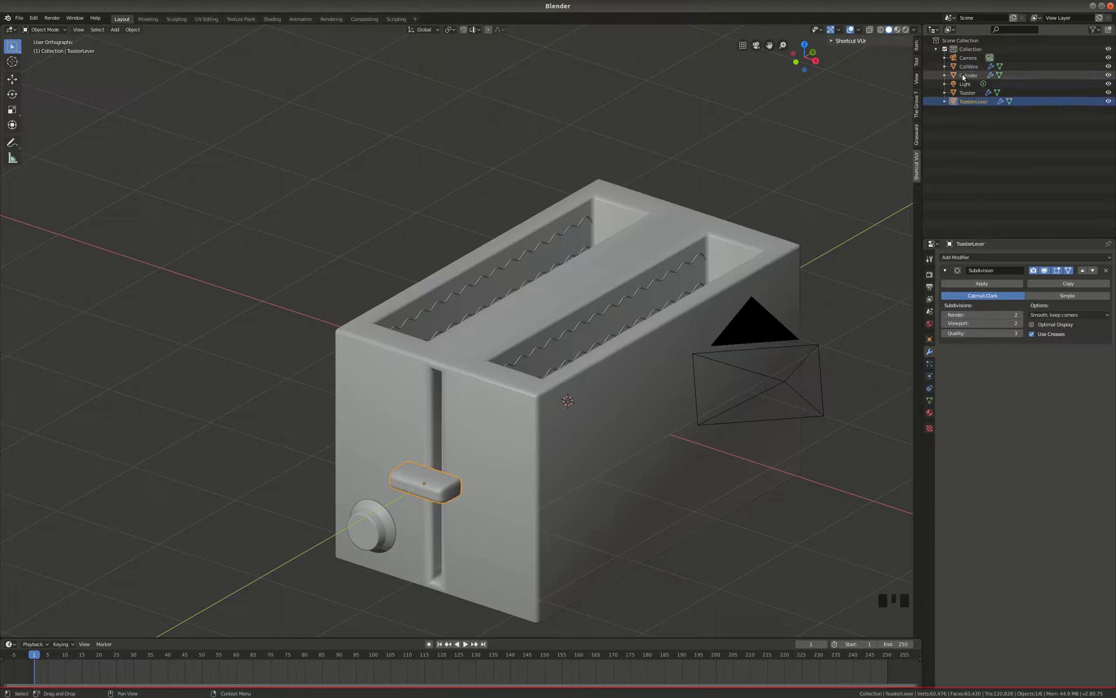
Rename the knob object as ToasterKnob.
click(372, 542)
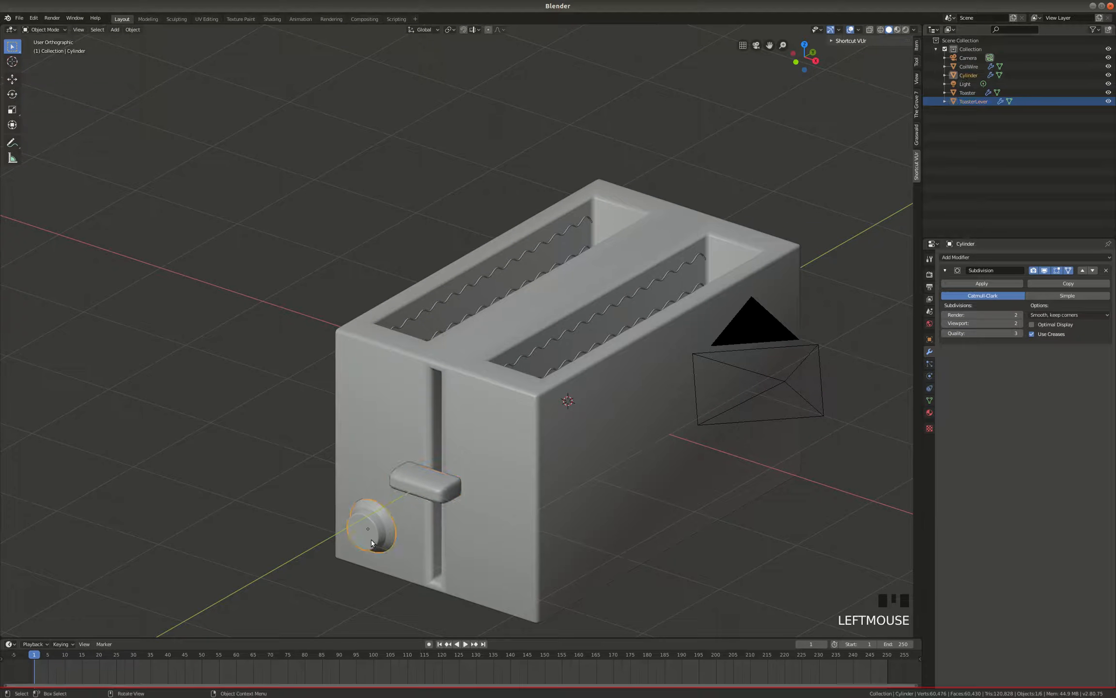
click(964, 73)
double_click(967, 75)
text(ToasterKnob)
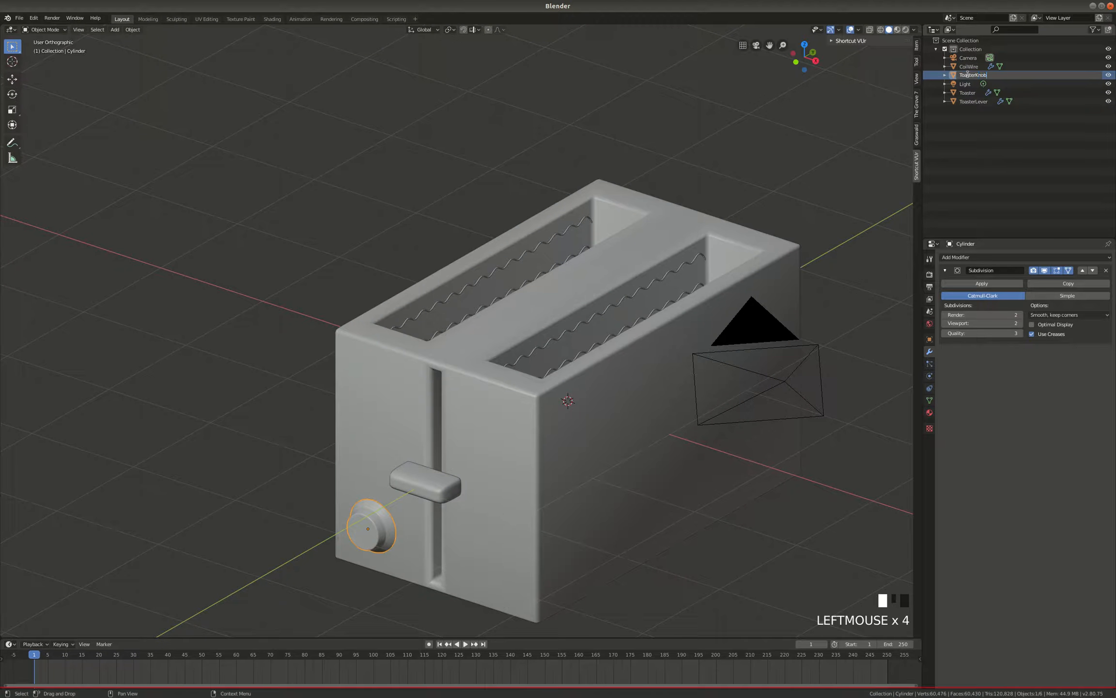
key(Return)
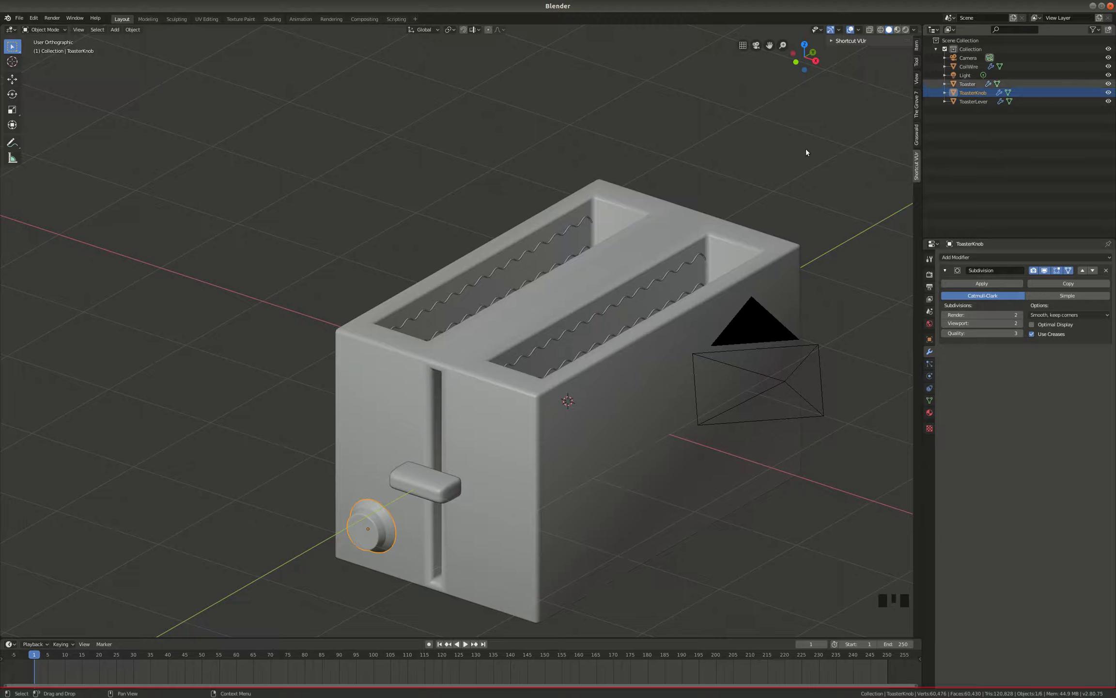
Rename the toaster body's material as ToasterMetal.
click(692, 223)
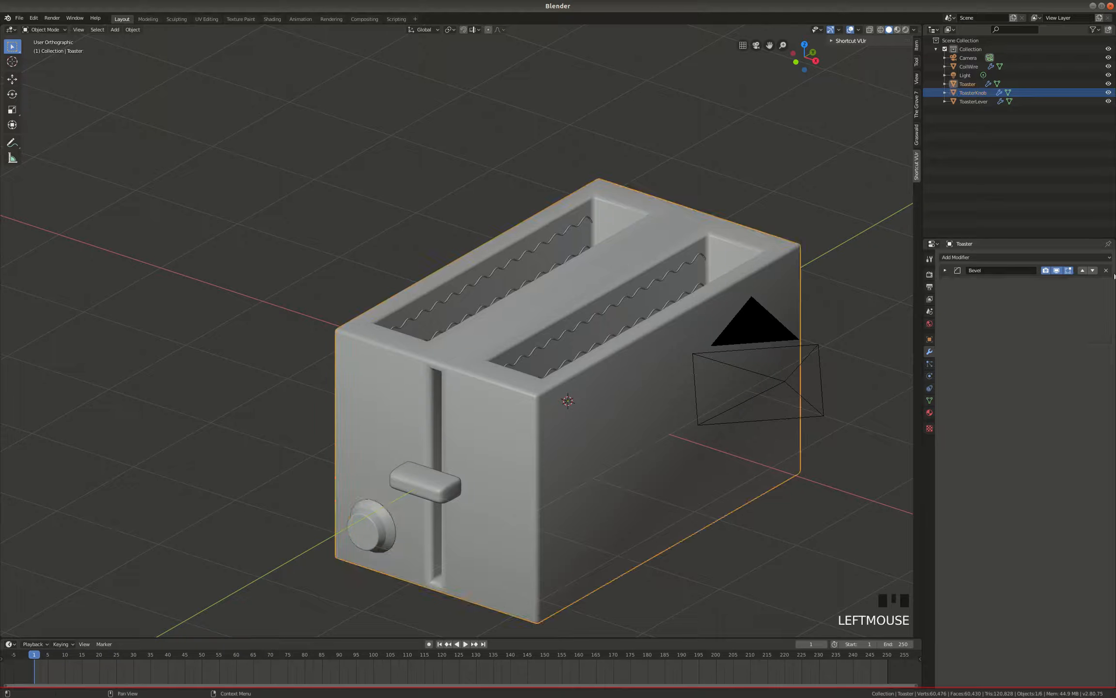
click(929, 413)
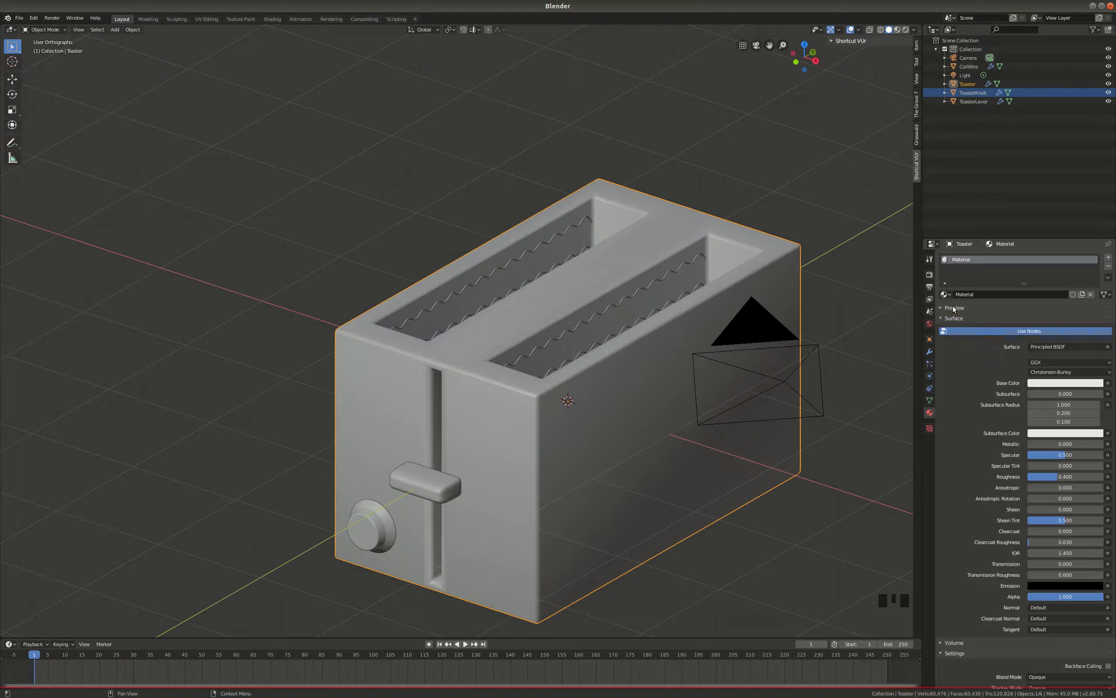
click(978, 295)
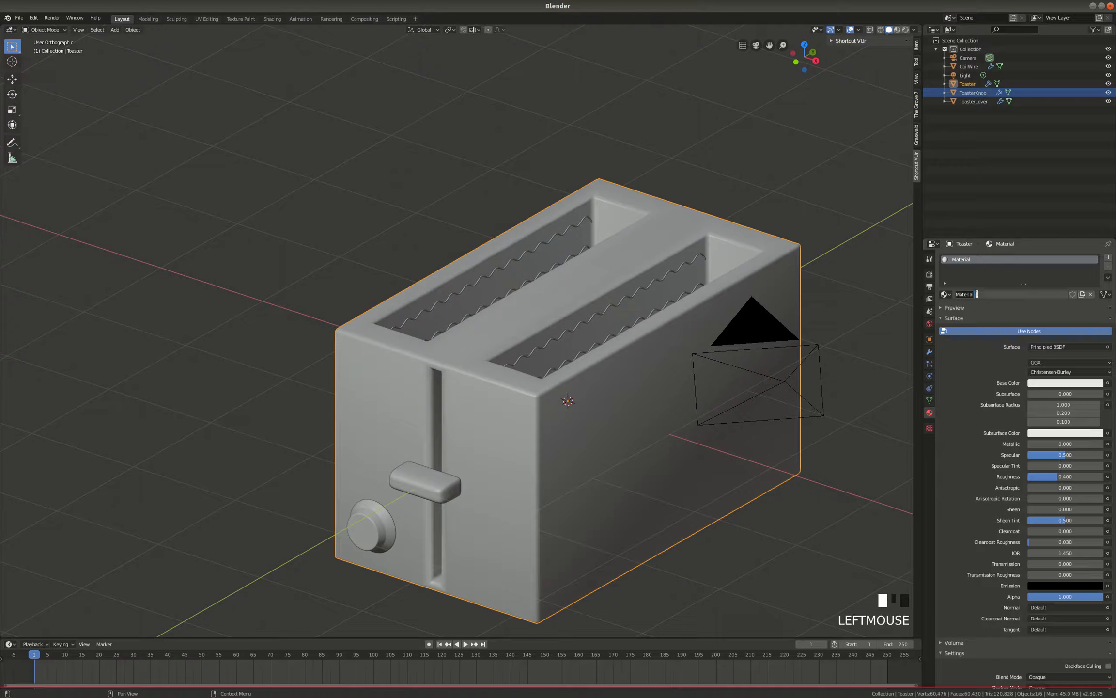
text(ToasterMetal)
key(Return)
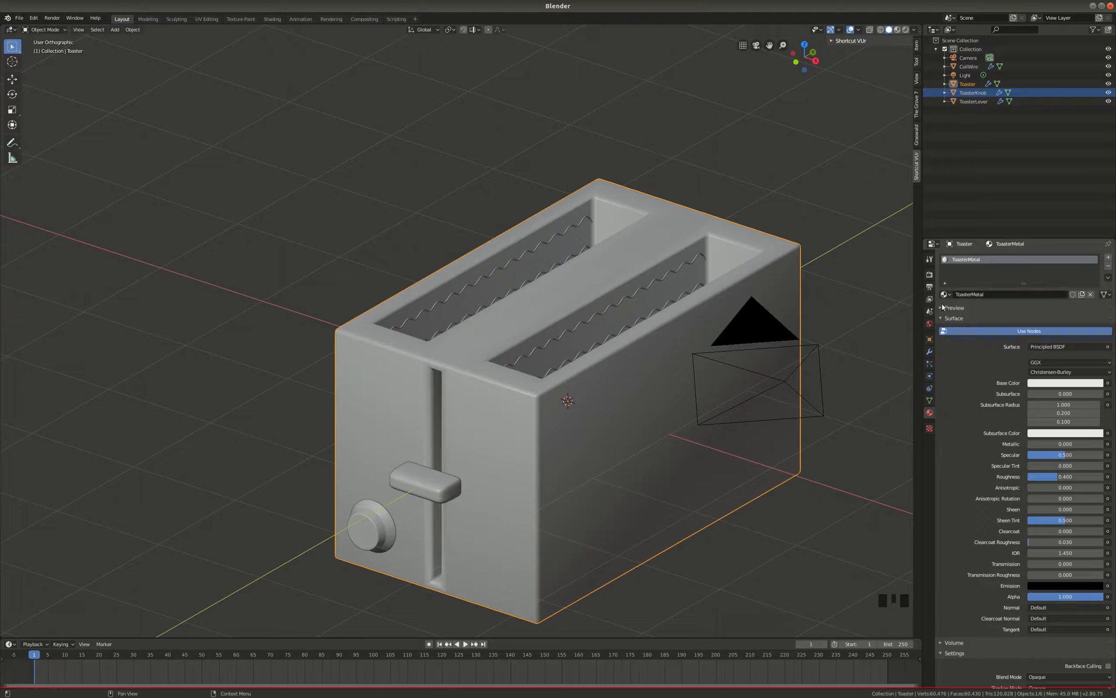
Show the material preview, and set ToasterMetal's specular to about 0.784 and roughness to about 0.048.
click(961, 306)
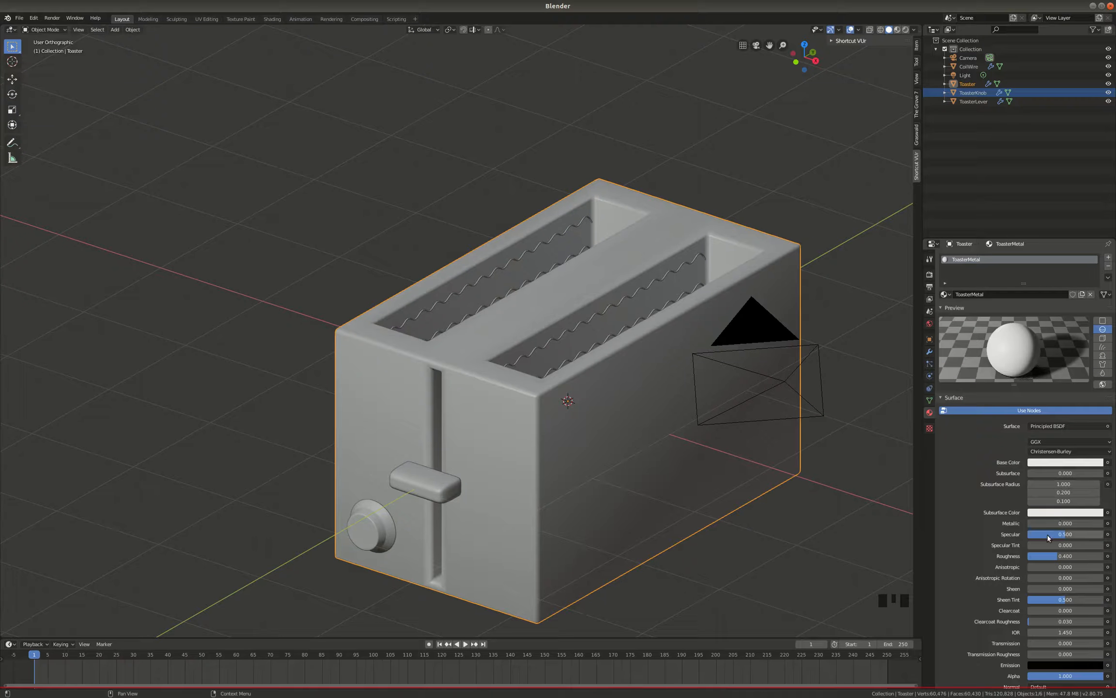
drag(1062, 536, 1032, 559)
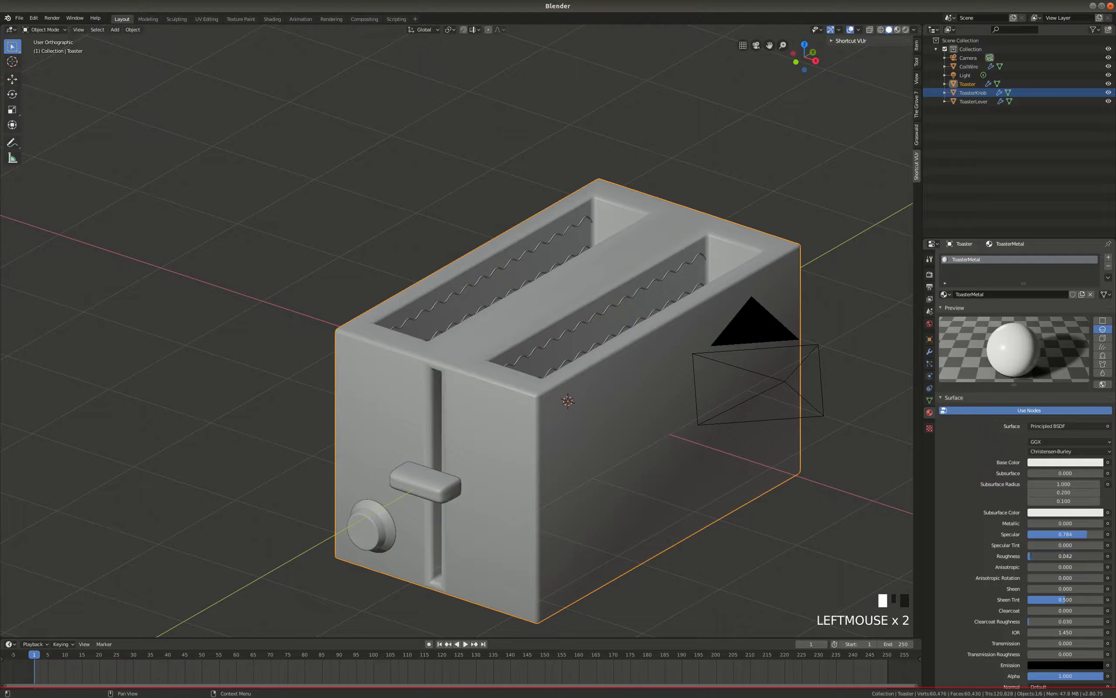
drag(1028, 554, 1028, 554)
Darken ToasterMetal's base color to a light grey and set its metallic value to about 0.9.
click(1067, 462)
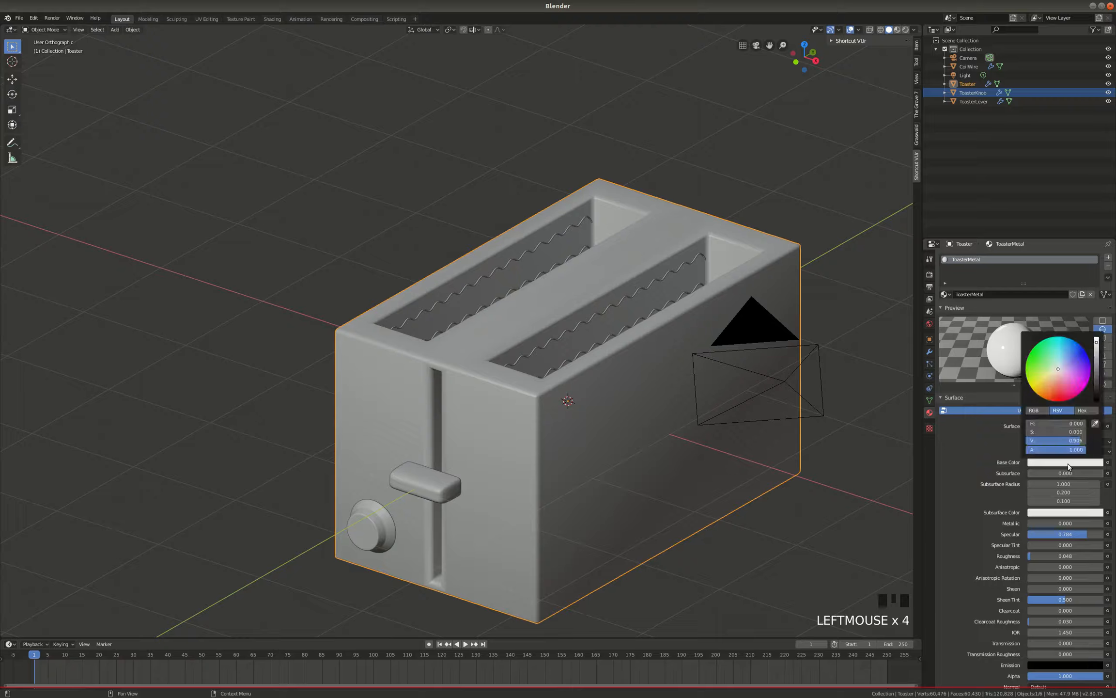
drag(1096, 344, 1096, 353)
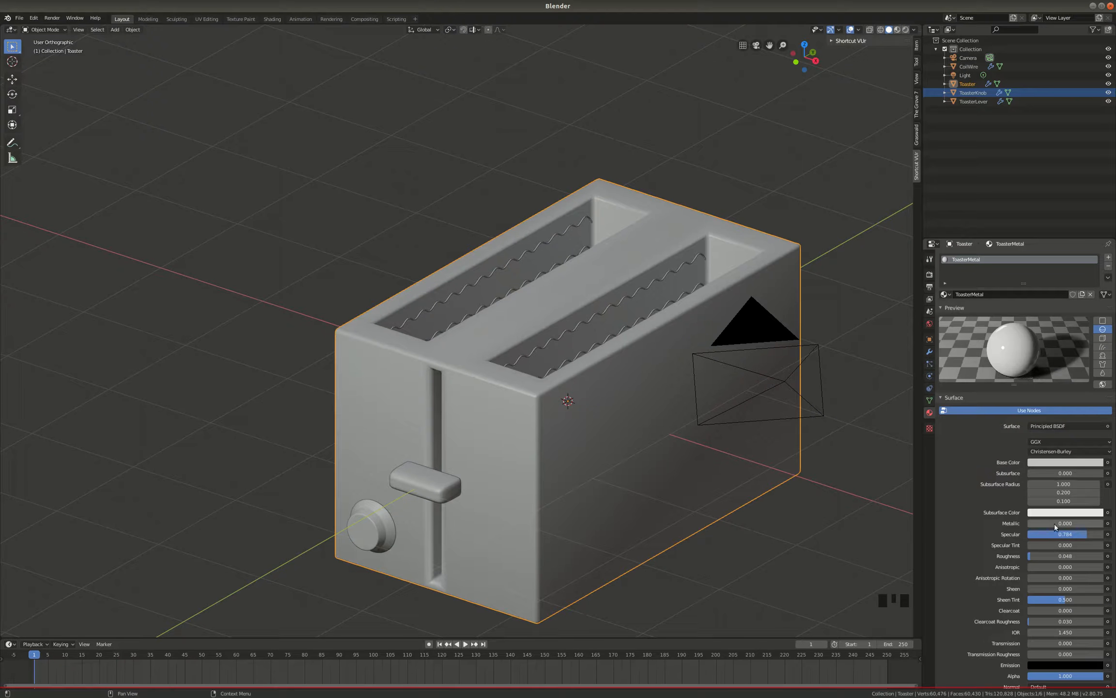
drag(1048, 526, 1082, 523)
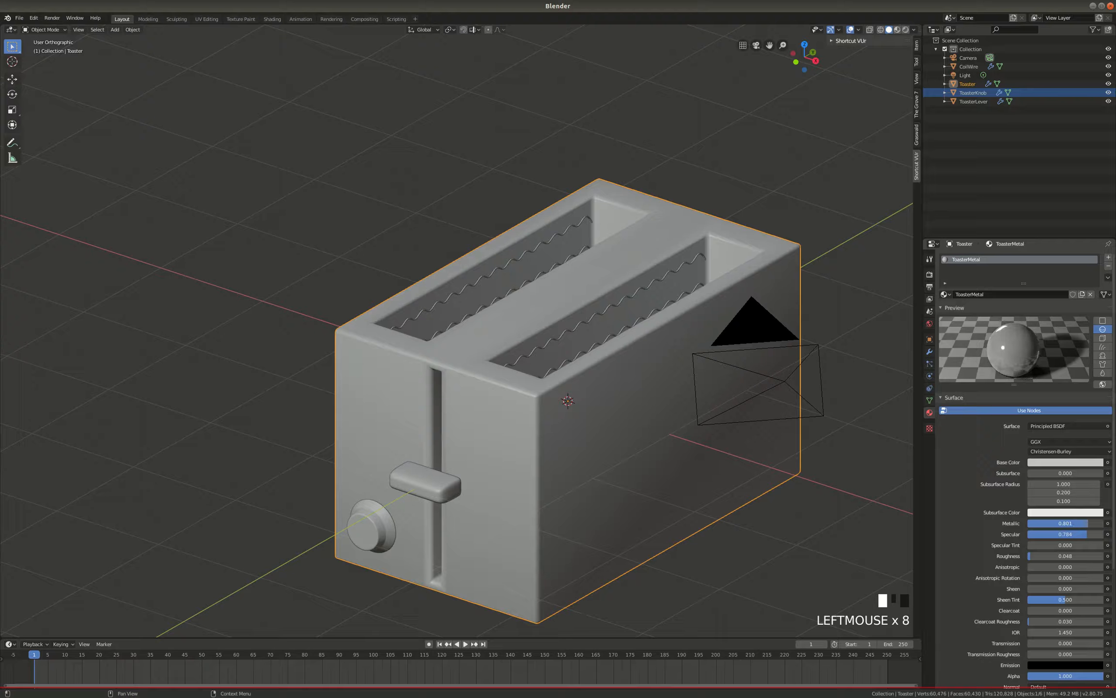
click(1082, 523)
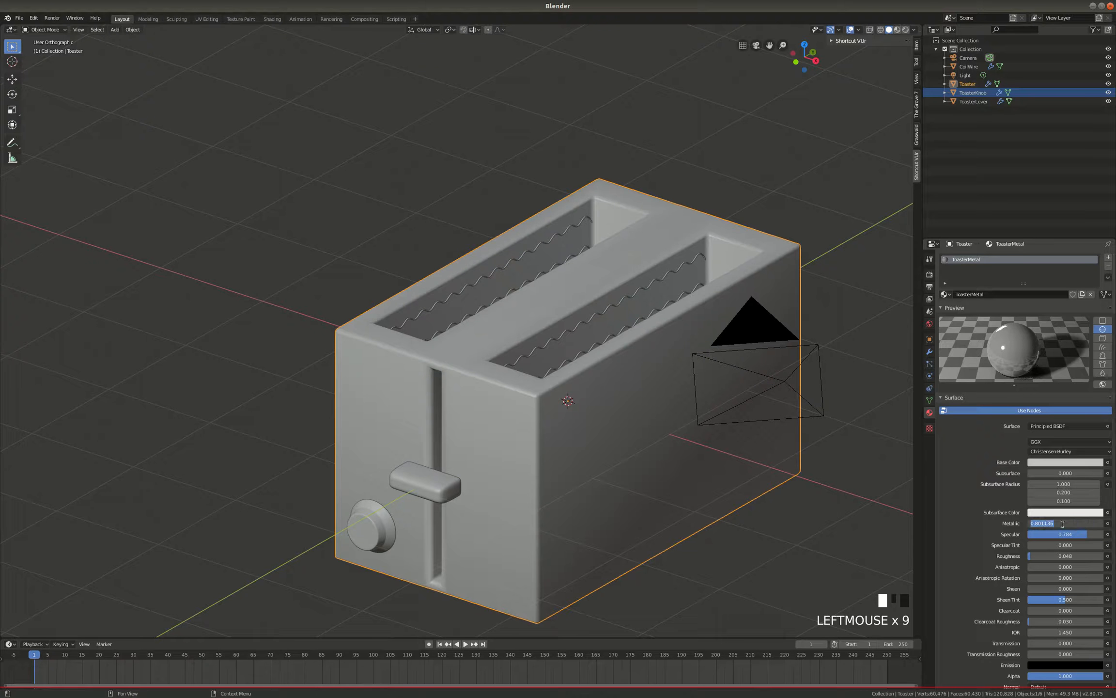
click(993, 522)
drag(1078, 525, 1088, 525)
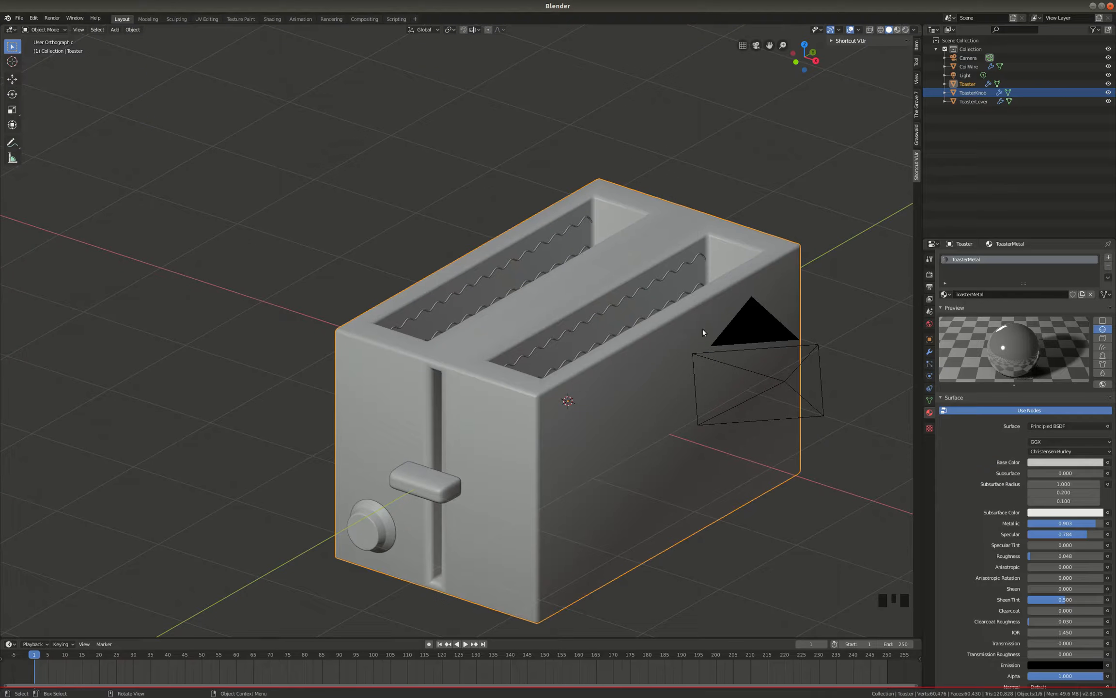
Switch the viewport to rendered shading and inspect the metal body around the slots and front.
click(906, 30)
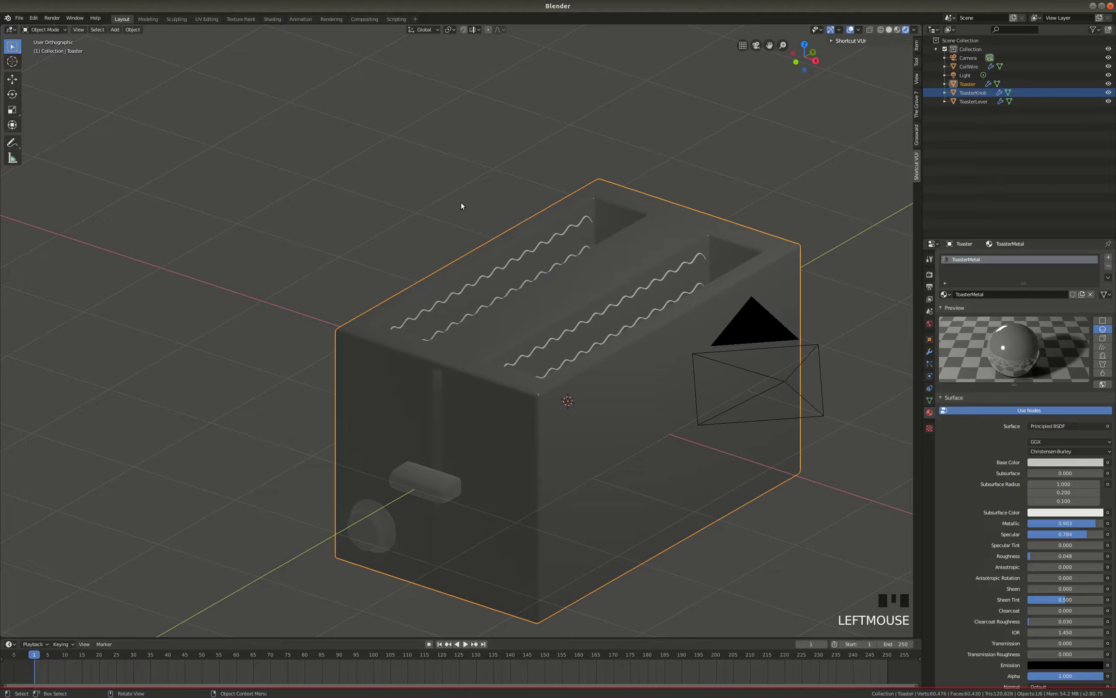
scroll(296, 224, down, 3)
scroll(486, 291, up, 1)
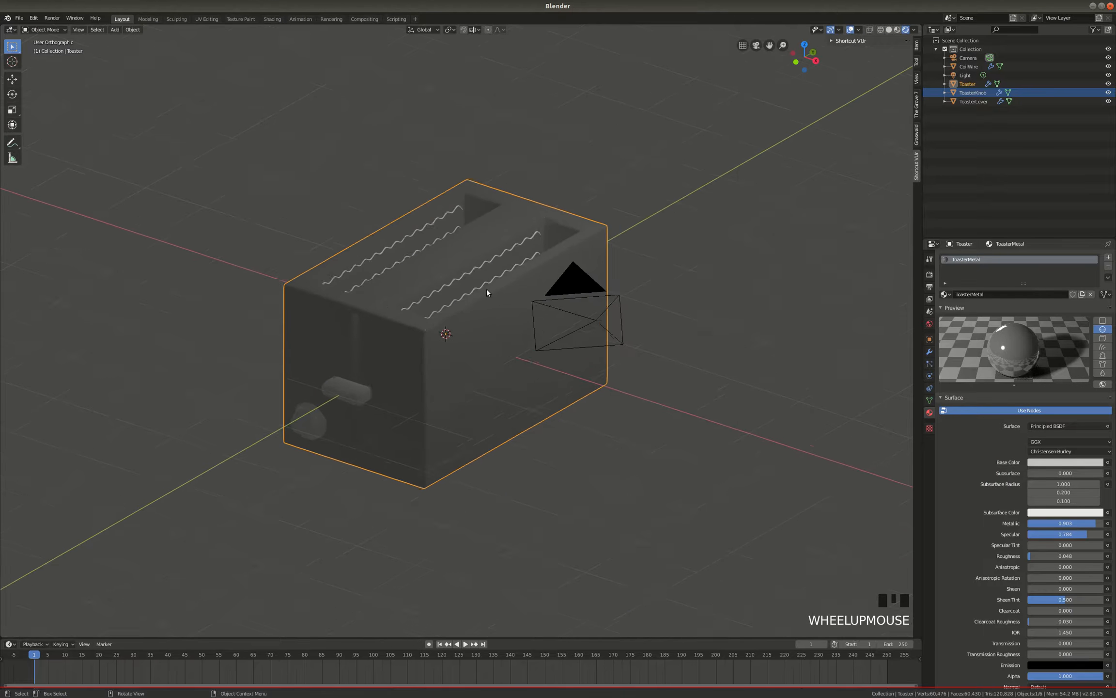
scroll(486, 289, up, 2)
scroll(456, 251, down, 2)
middle_drag(456, 251, 328, 245)
scroll(328, 247, up, 4)
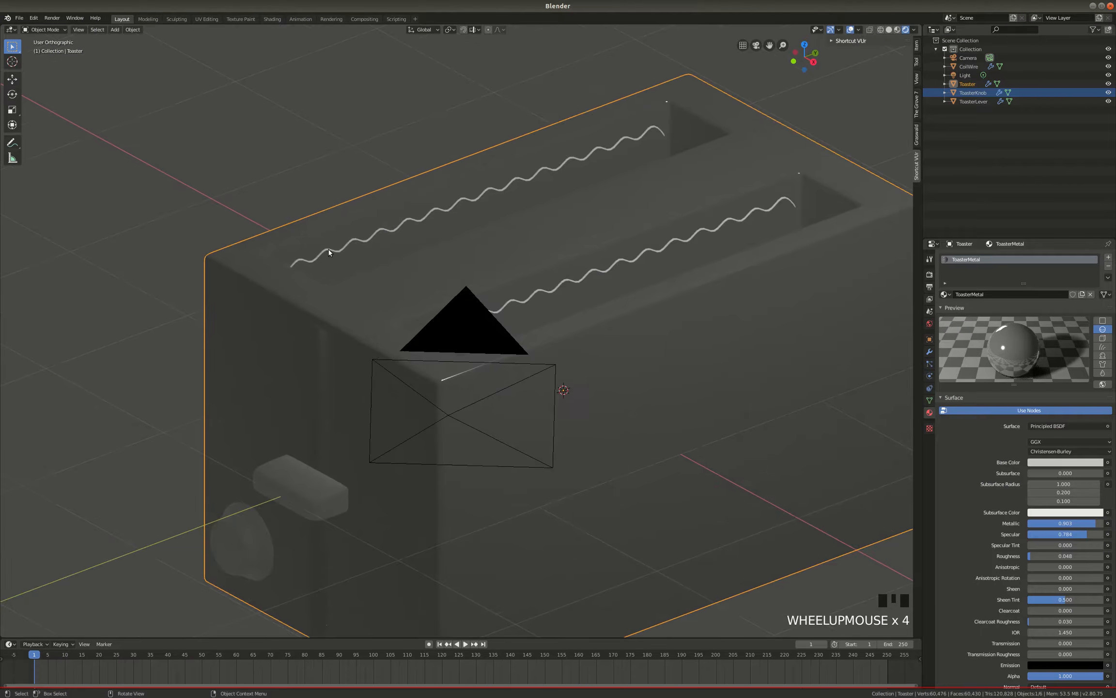
scroll(320, 257, down, 2)
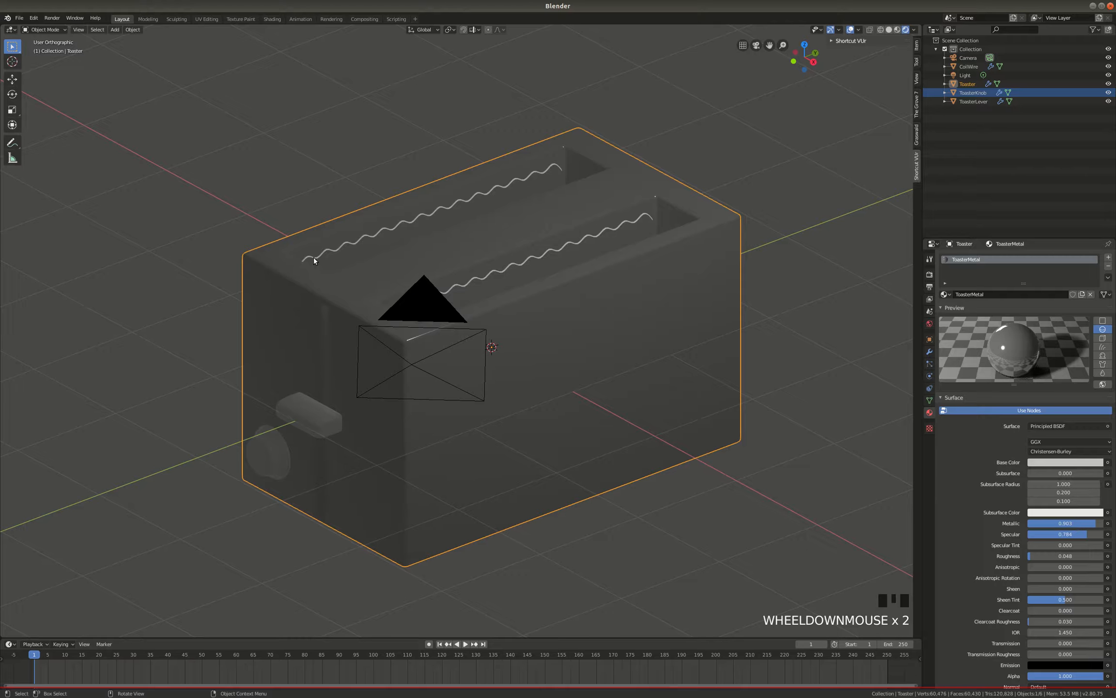
Give the toaster lever a new material with a near-black base color and a roughness of about 0.267.
click(322, 419)
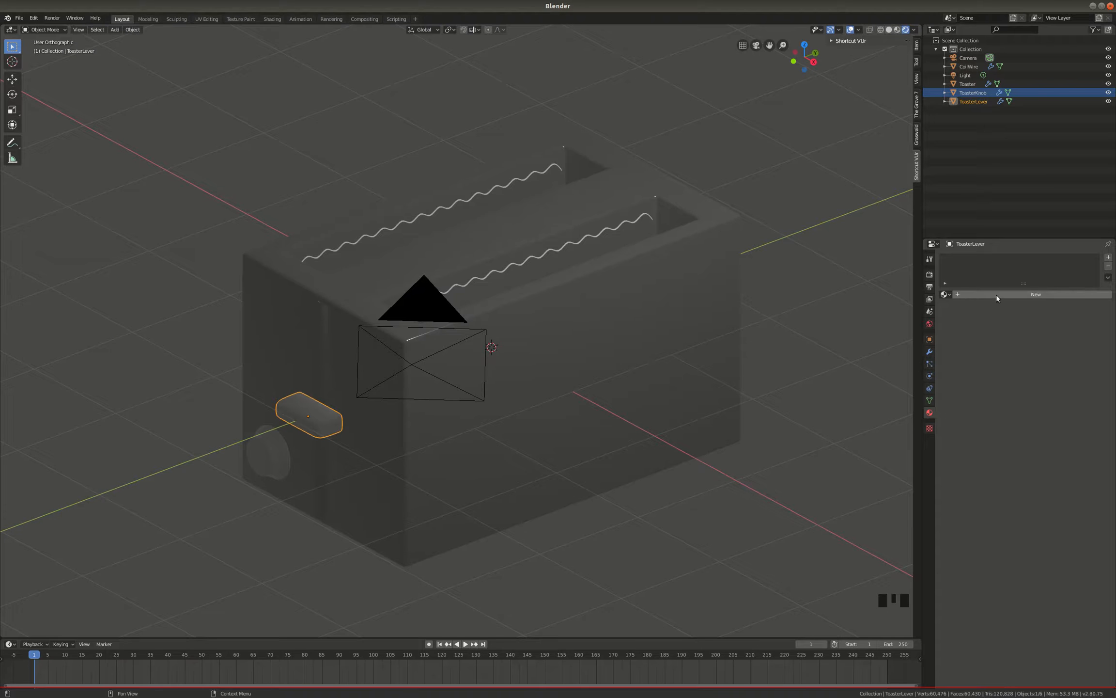
click(1025, 294)
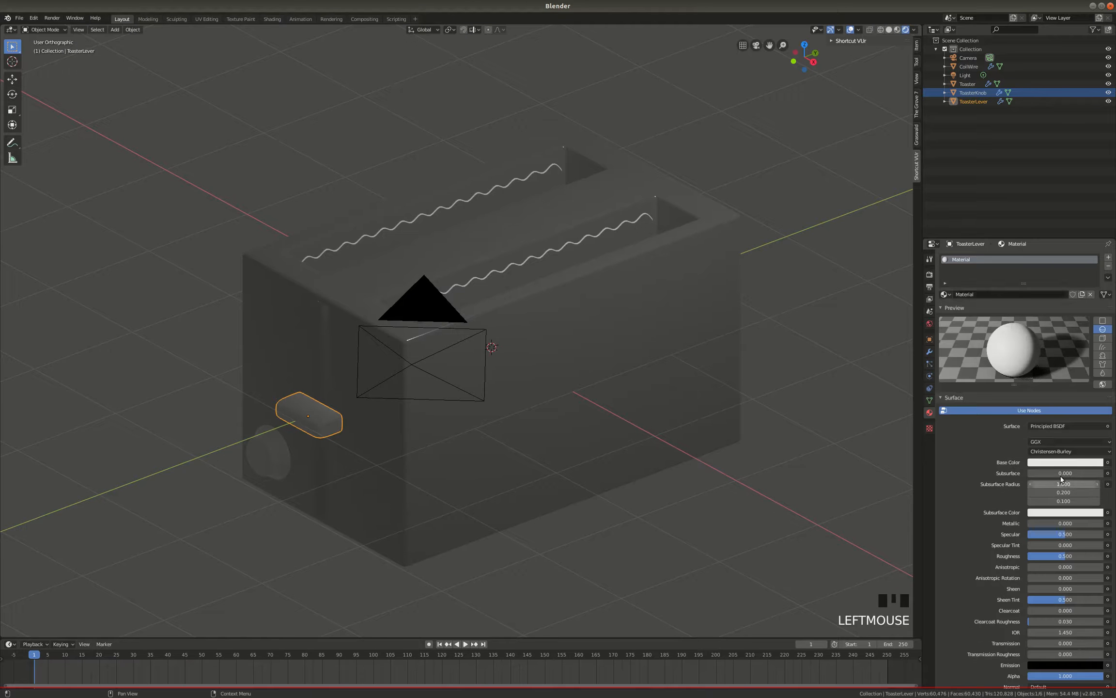
click(1069, 463)
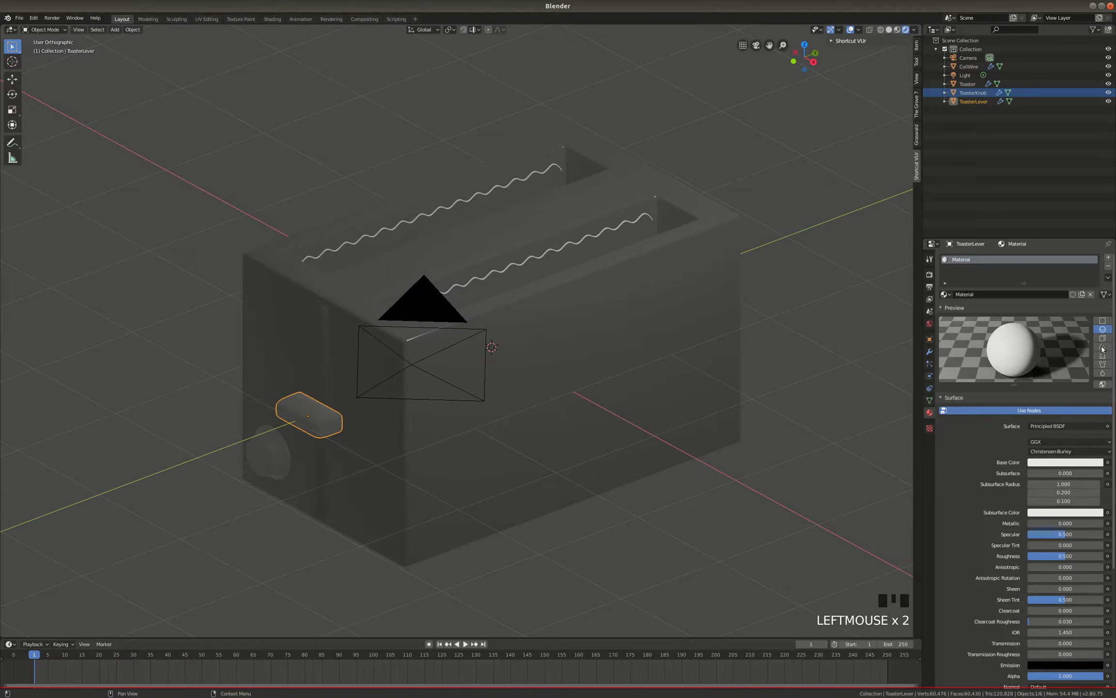
click(1074, 464)
drag(1098, 371, 1096, 392)
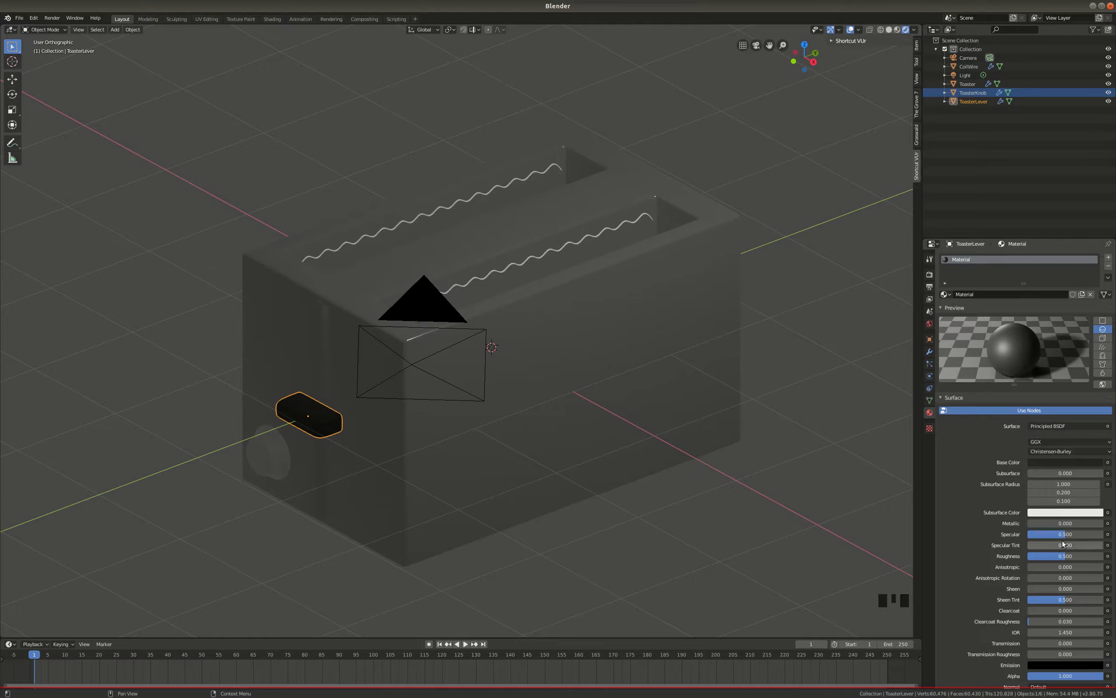
drag(1067, 558, 1049, 558)
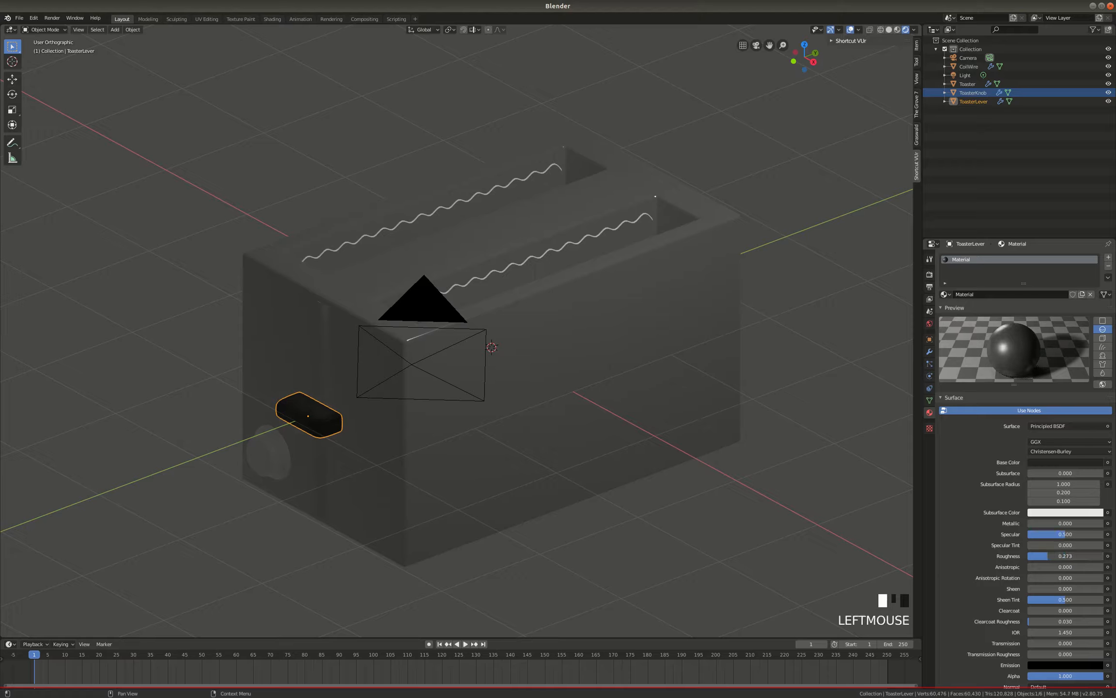
drag(1049, 555, 1048, 555)
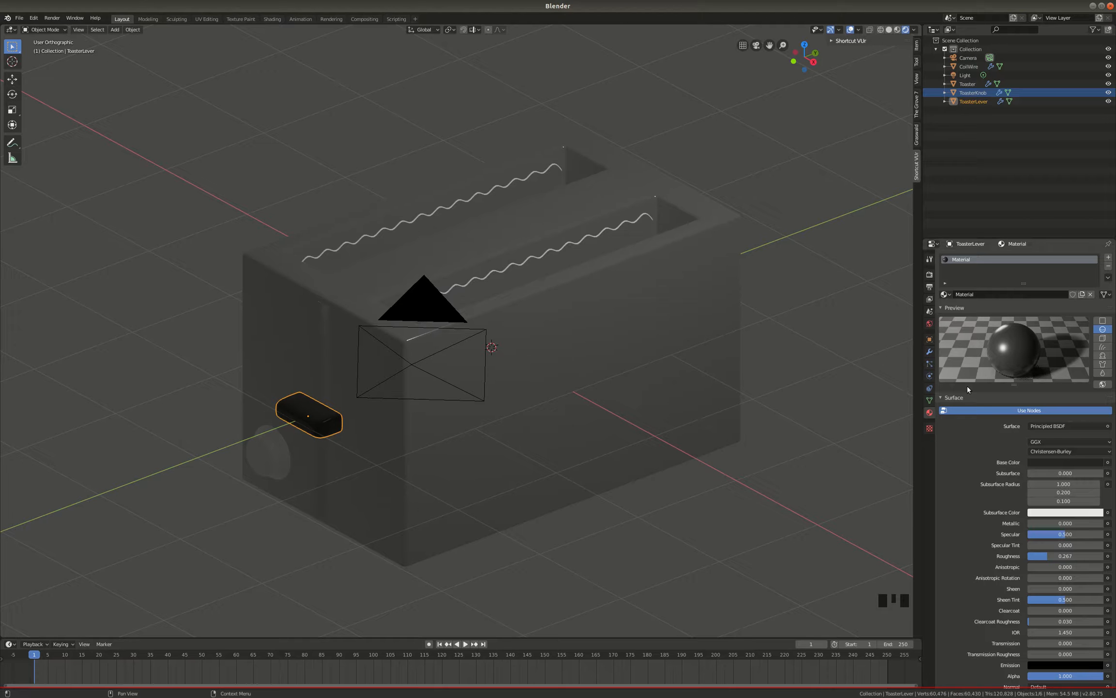
Rename the lever's material as BlackPlastic.
click(974, 294)
text(BlackPlastic)
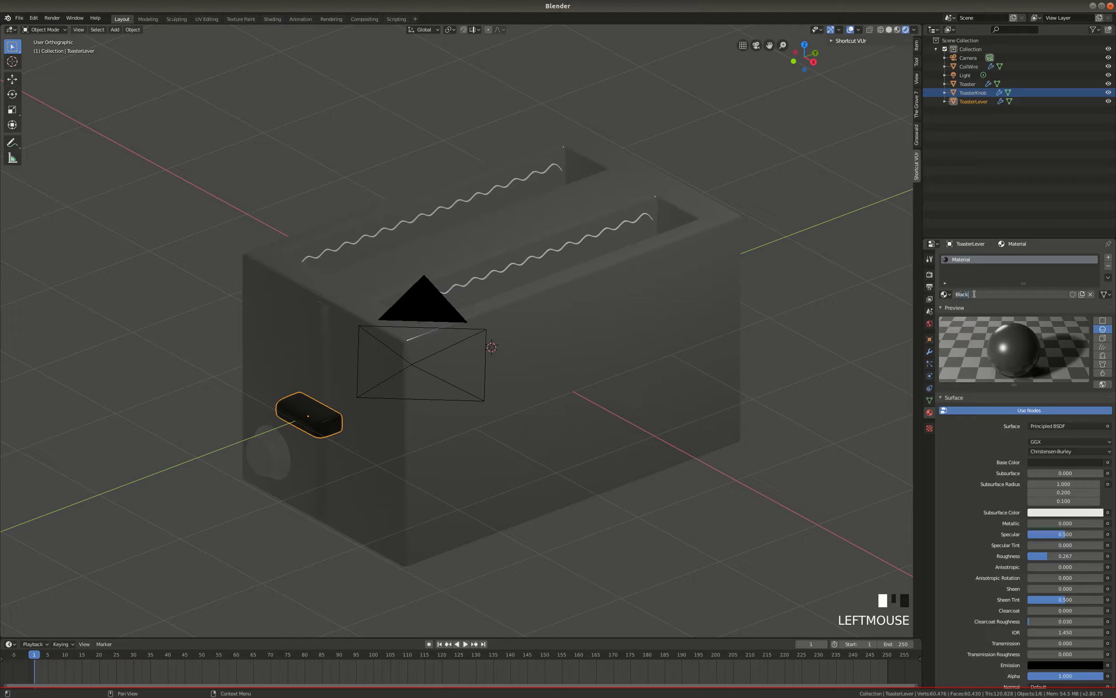
key(Return)
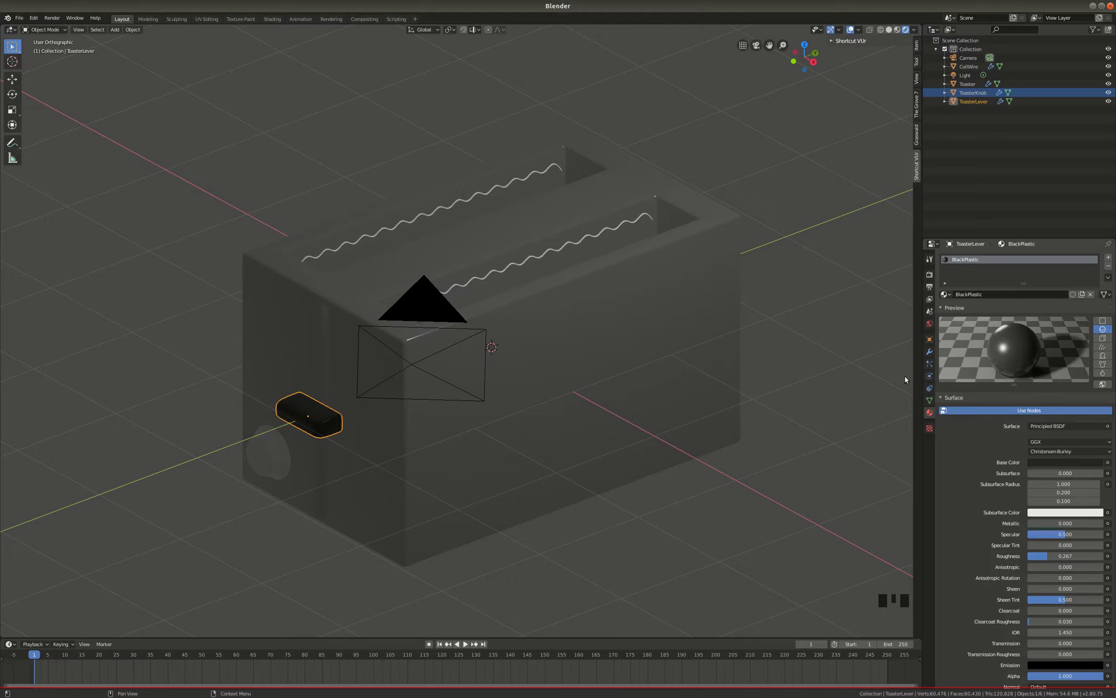
Assign the existing BlackPlastic material to the toaster knob.
scroll(309, 432, up, 6)
scroll(407, 371, down, 2)
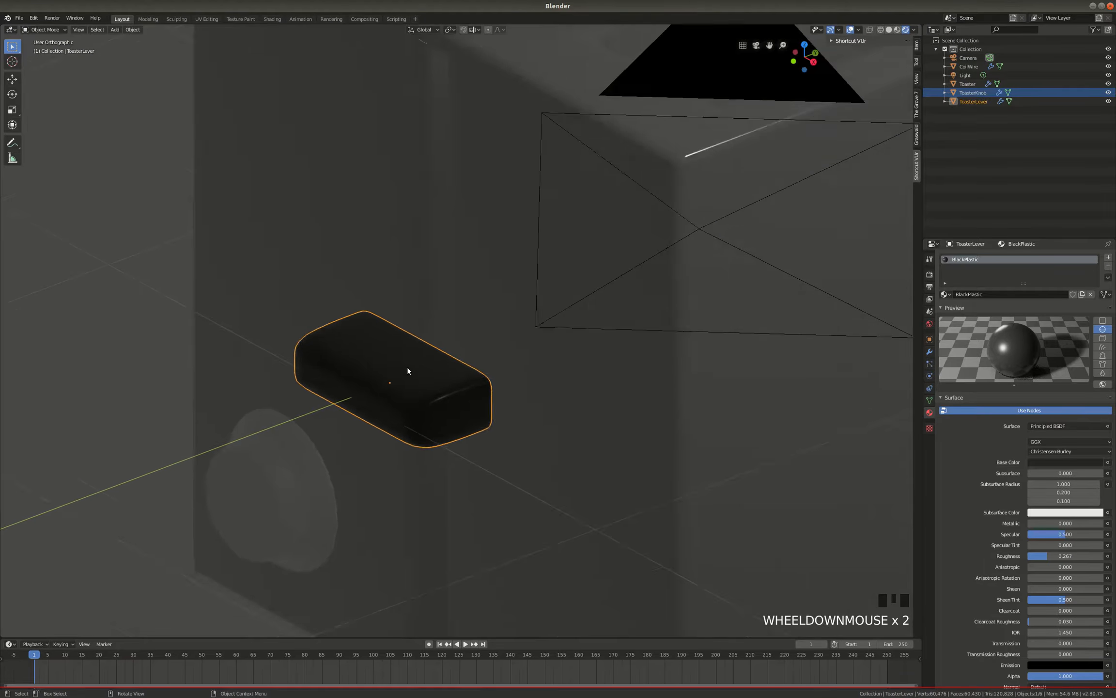
scroll(408, 367, down, 4)
click(346, 413)
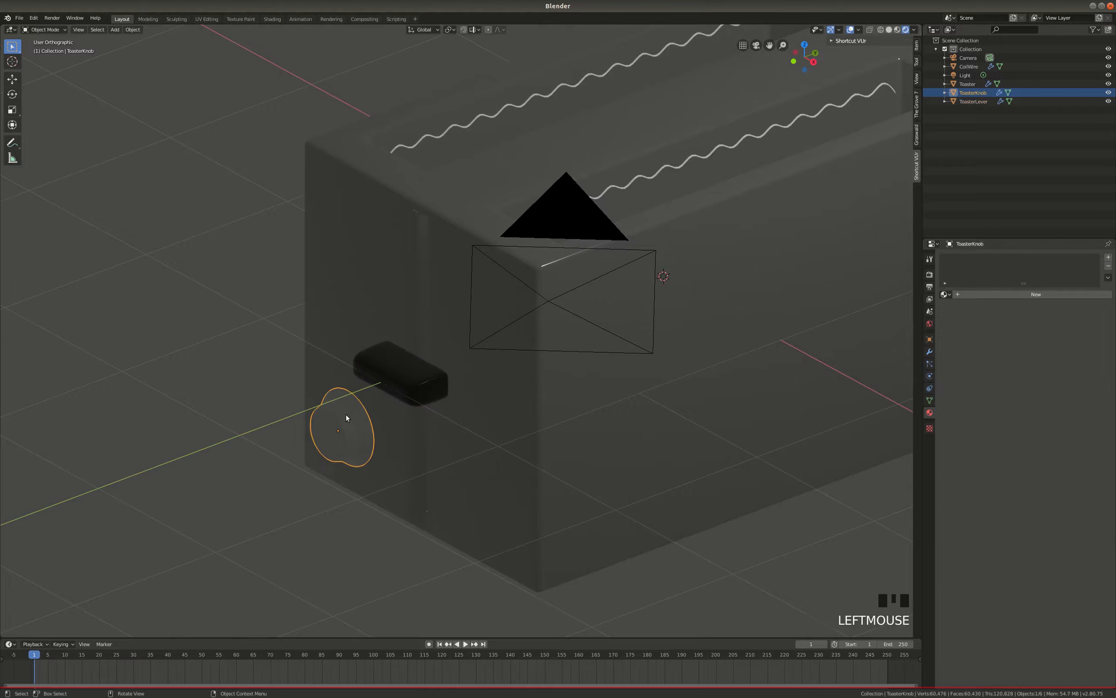
click(945, 294)
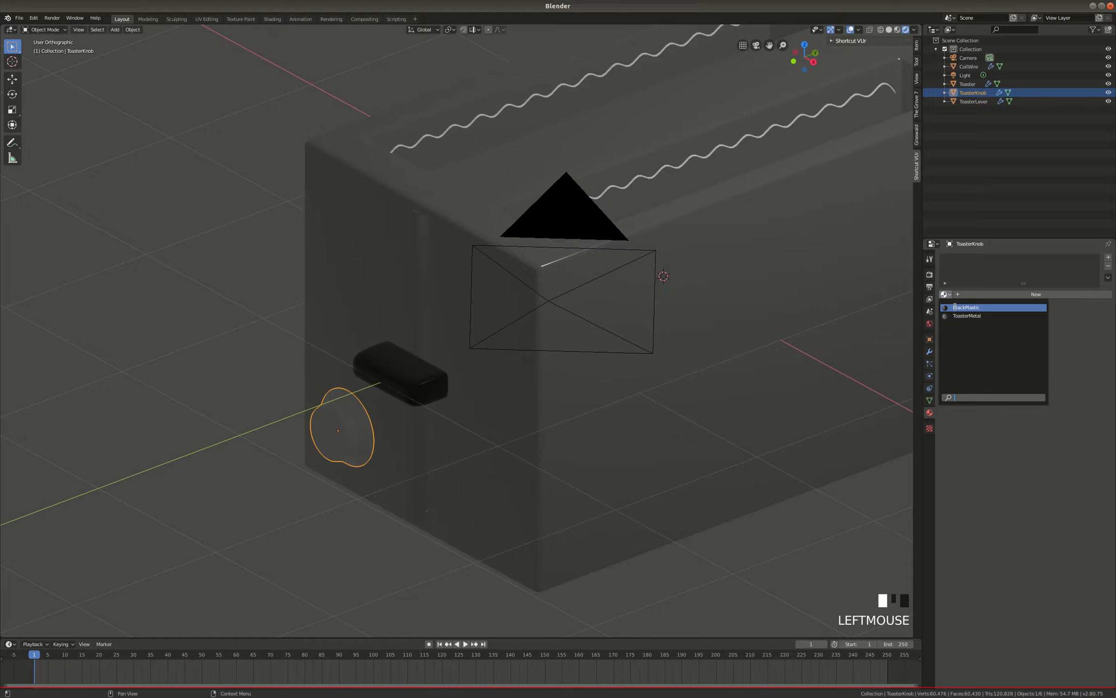
click(964, 307)
Add a new material to the coil wires inside the slots and name it CoilGlow.
scroll(1018, 339, down, 2)
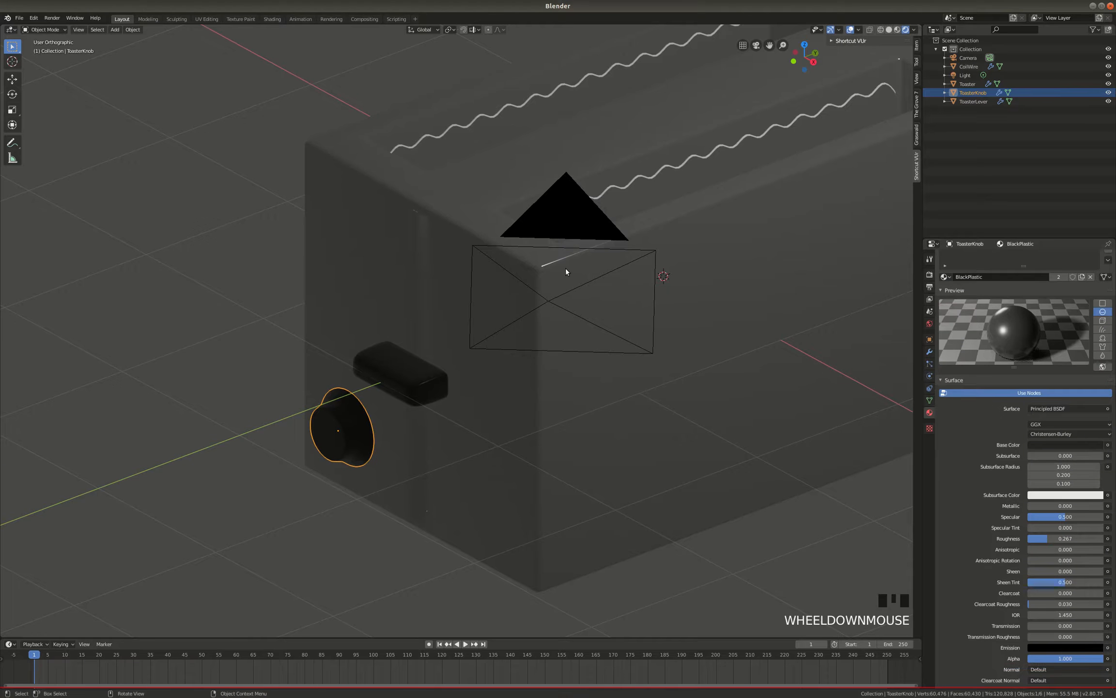
scroll(479, 447, down, 4)
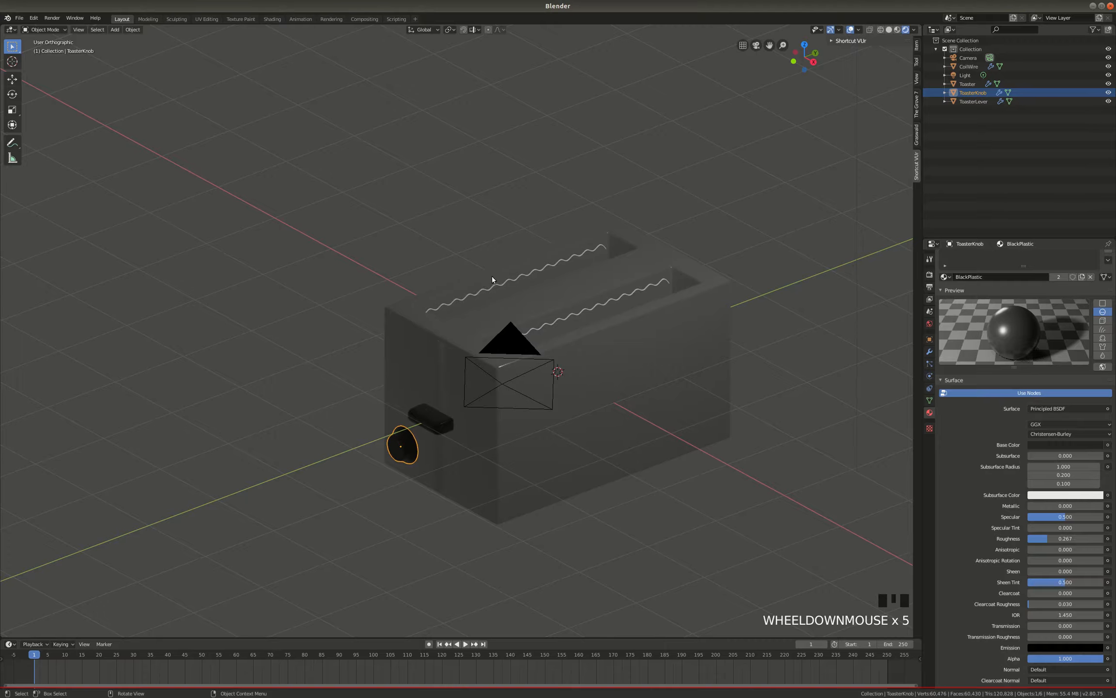
scroll(594, 270, up, 3)
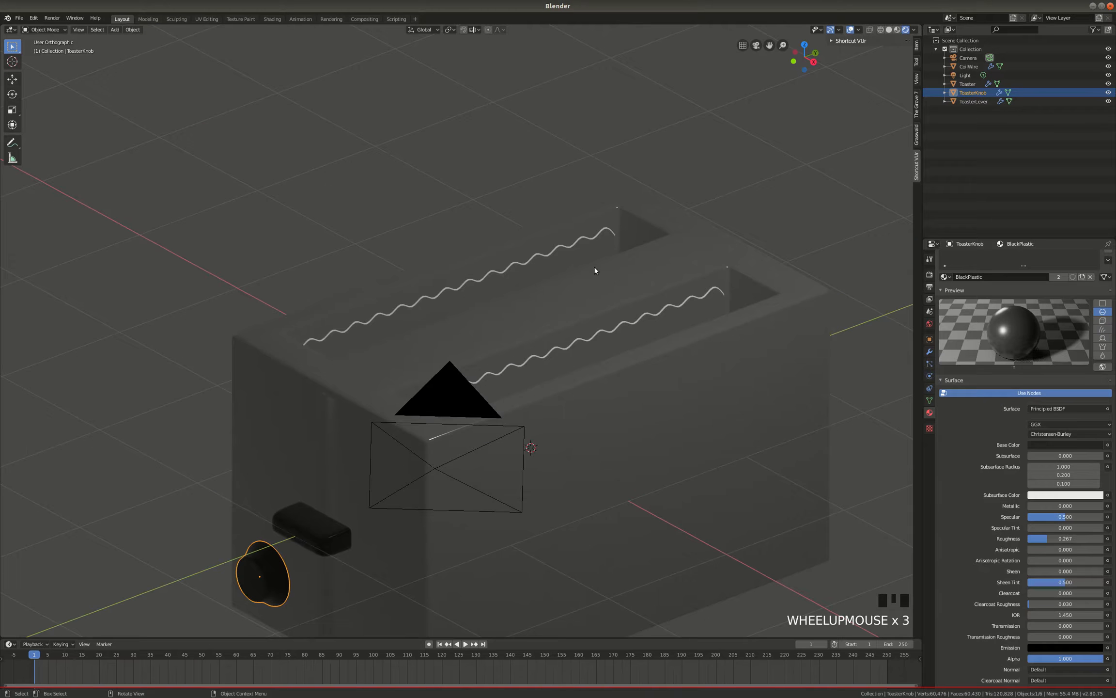
click(314, 342)
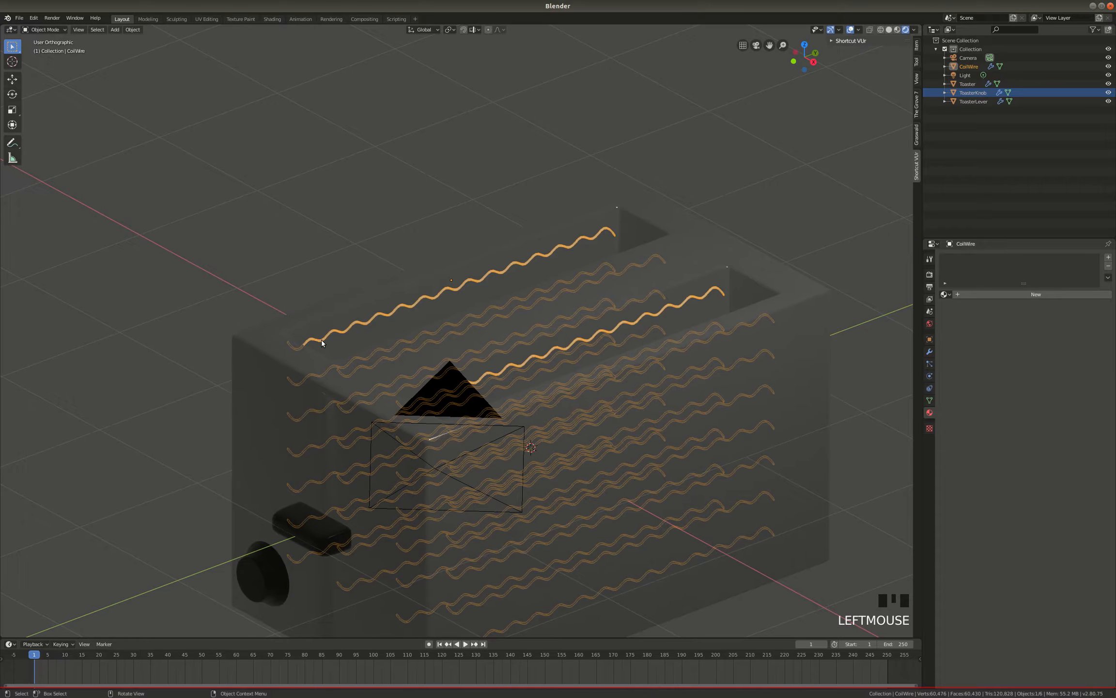
mouse_move(522, 354)
middle_down()
mouse_move(498, 355)
mouse_move(507, 352)
middle_up()
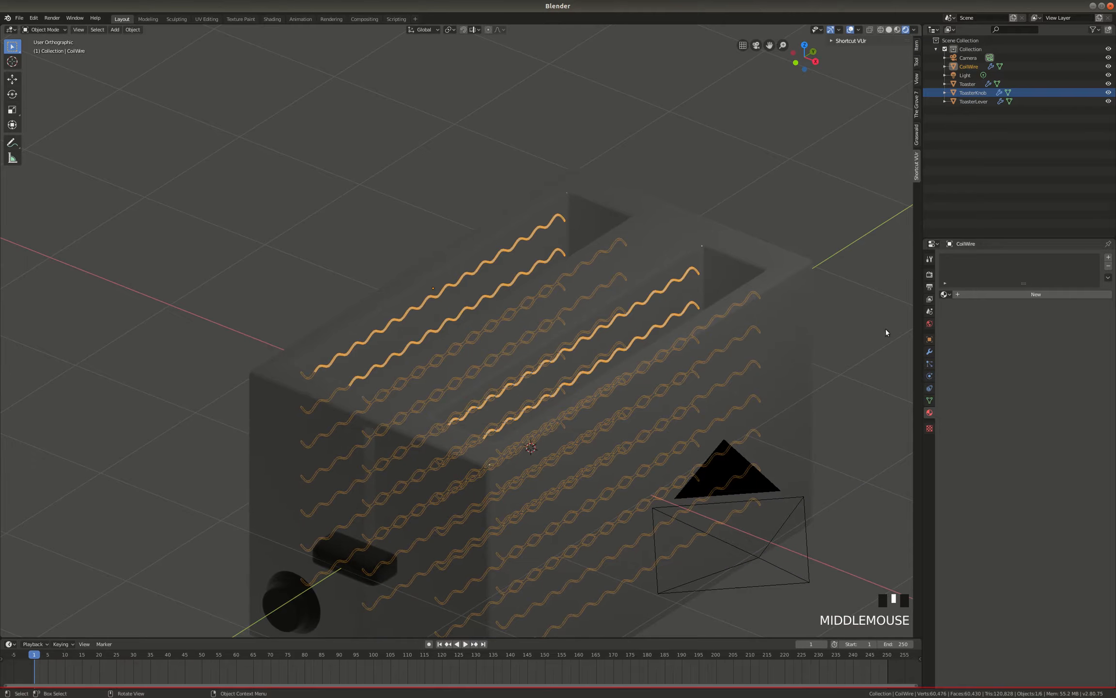
click(1037, 294)
double_click(993, 295)
text(Coil)
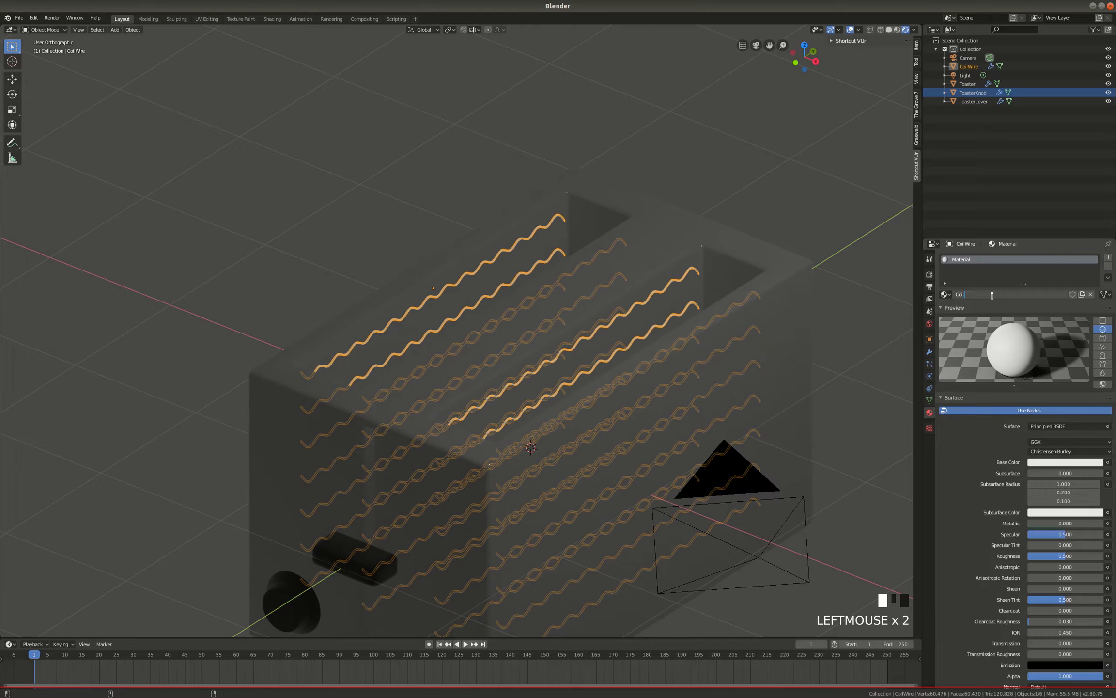
text(Glow)
key(Return)
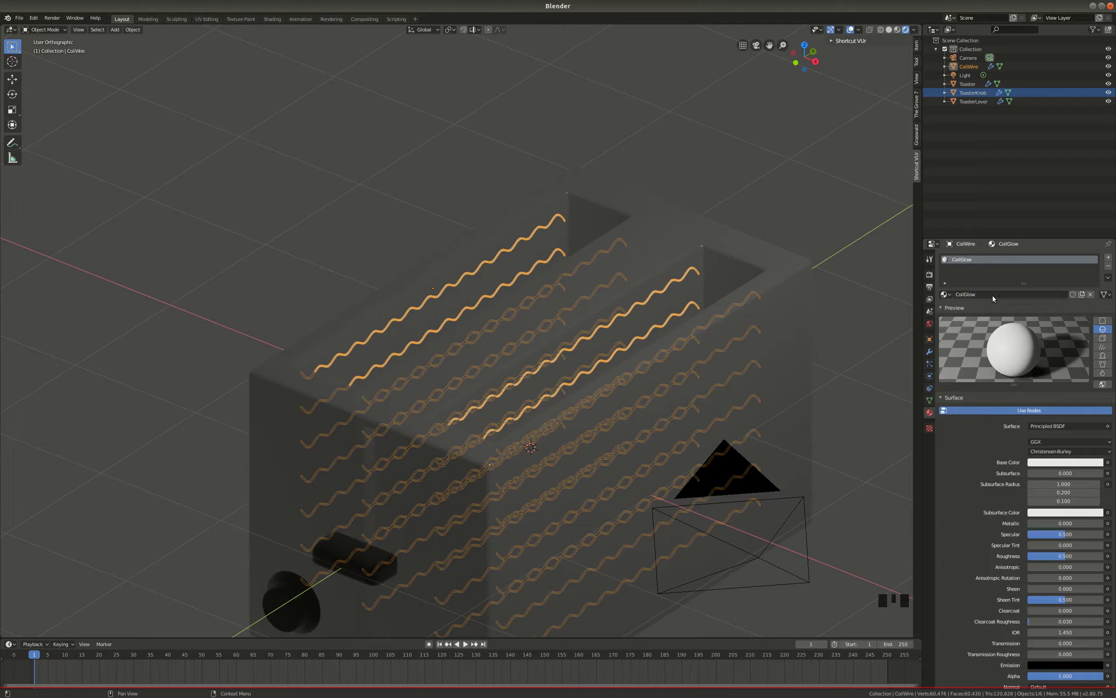
Change CoilGlow's surface shader to Emission and set its color to a bright red.
scroll(956, 429, down, 2)
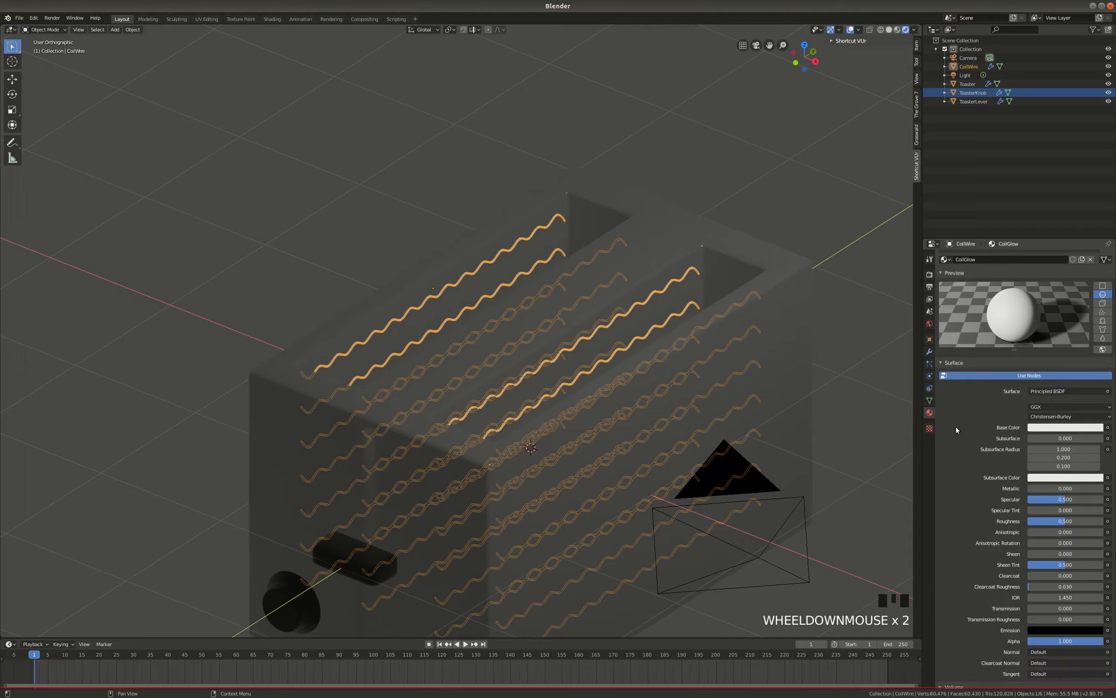
click(1071, 390)
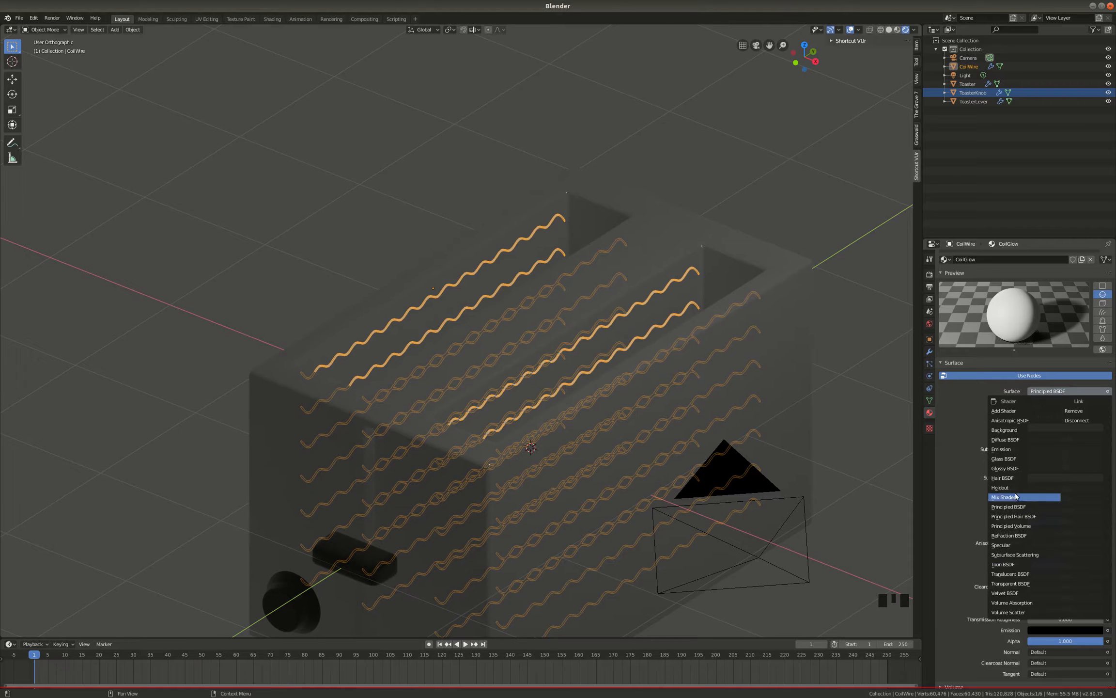
click(1012, 449)
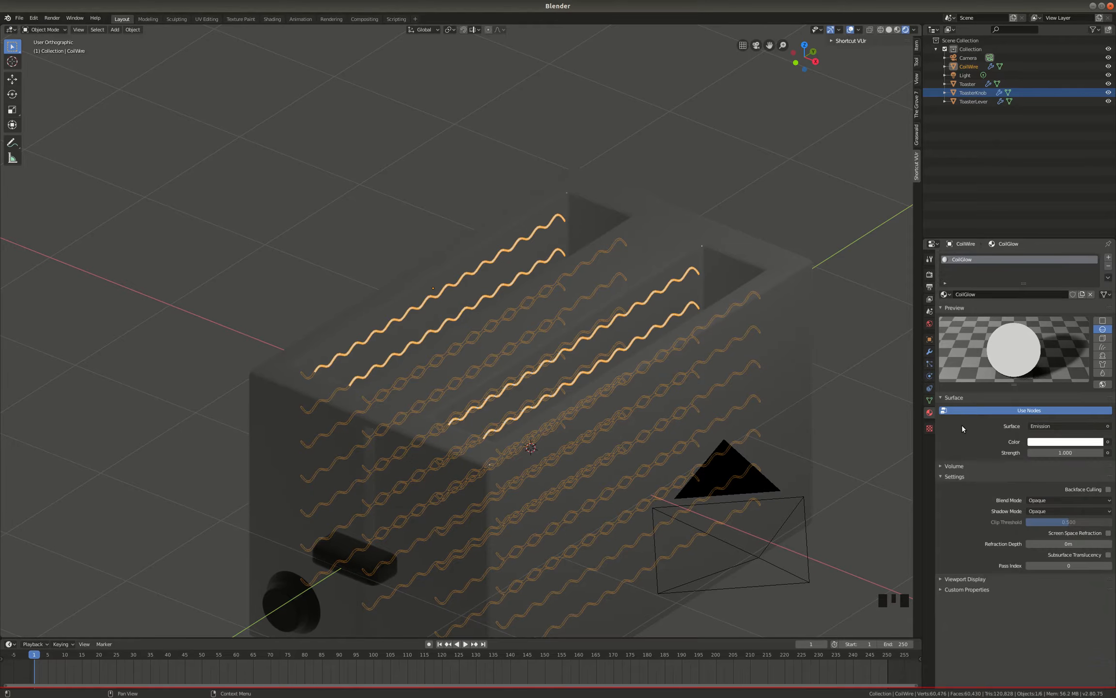
click(1066, 442)
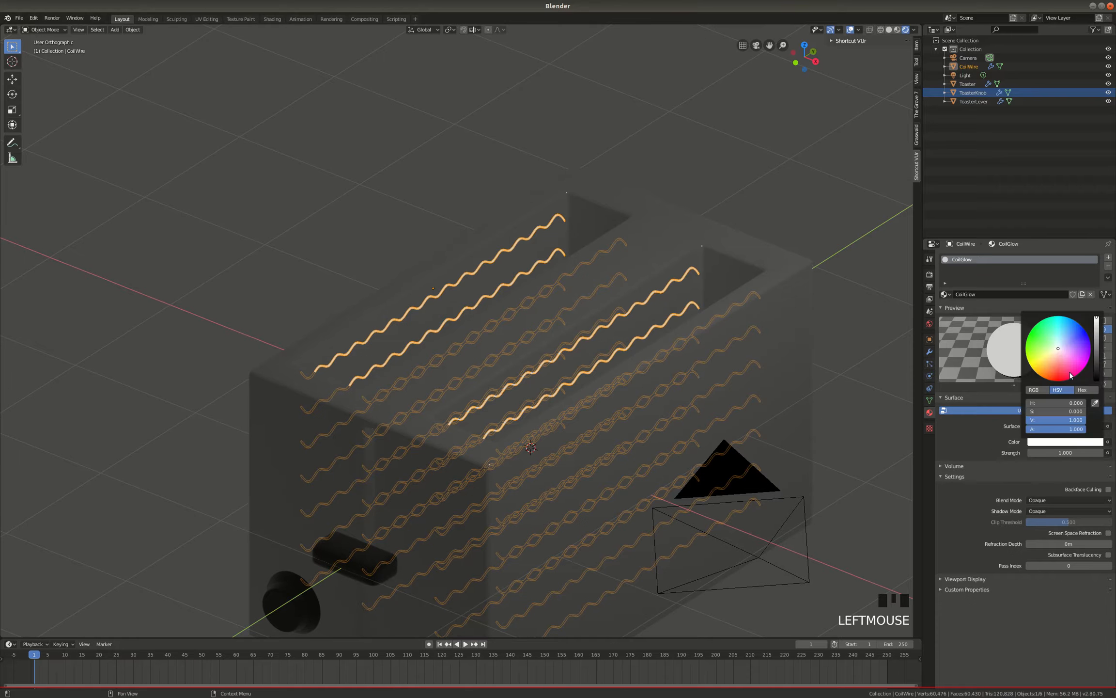
drag(1058, 364, 1057, 373)
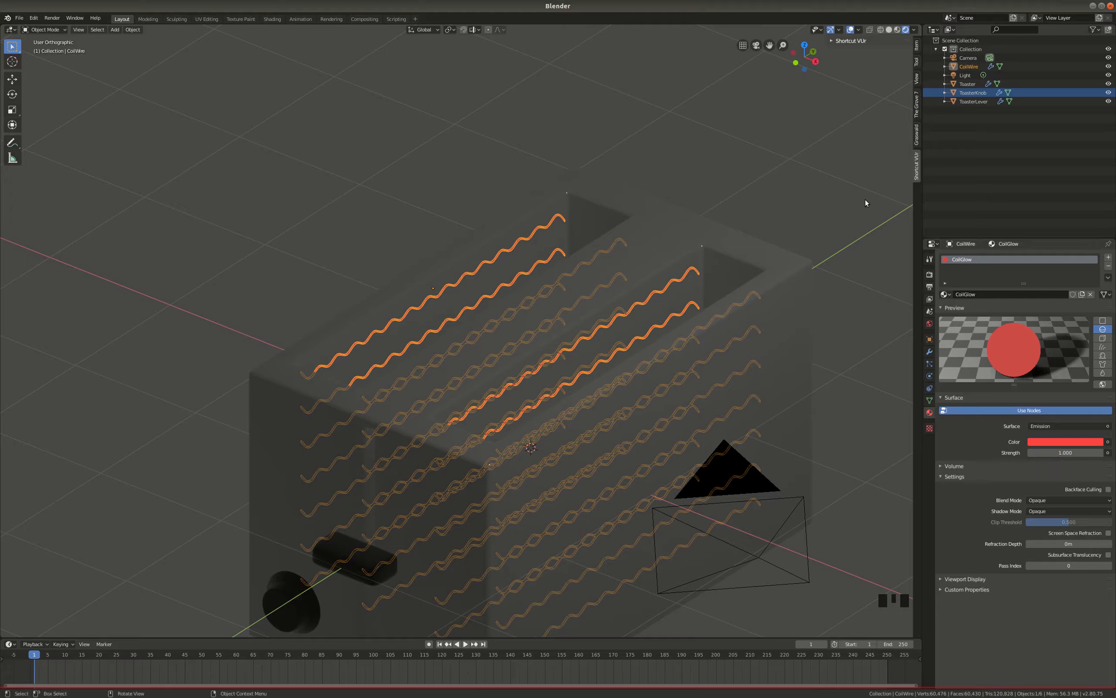
Switch the render engine to Cycles and view the glowing coils inside the slots.
click(929, 275)
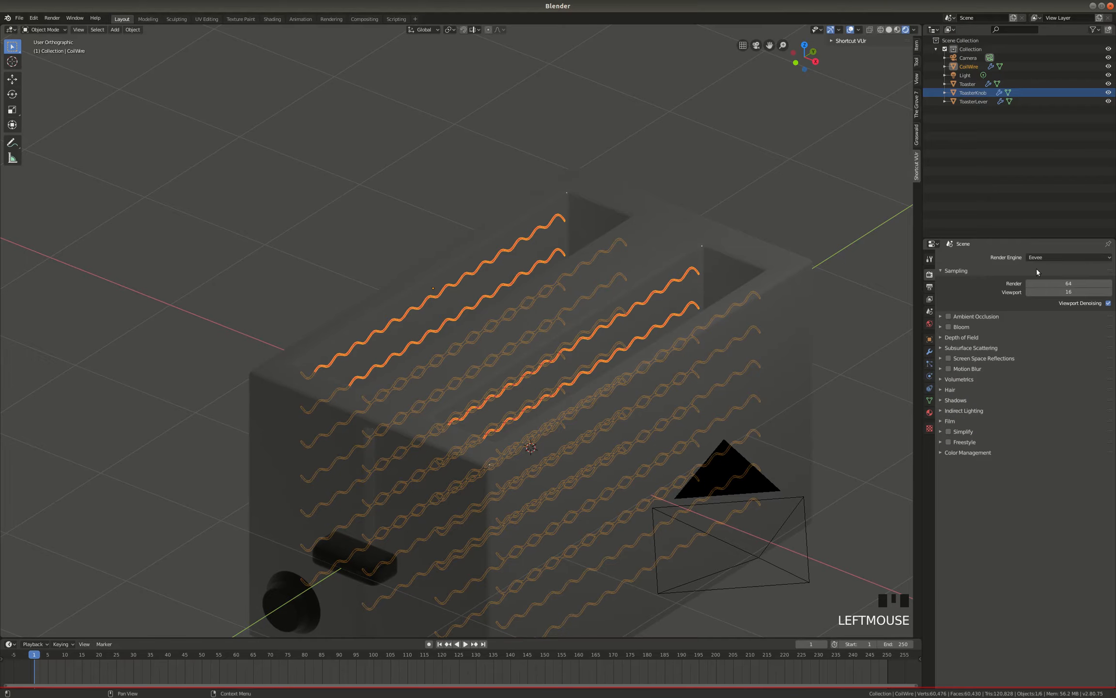
click(1067, 257)
click(1042, 286)
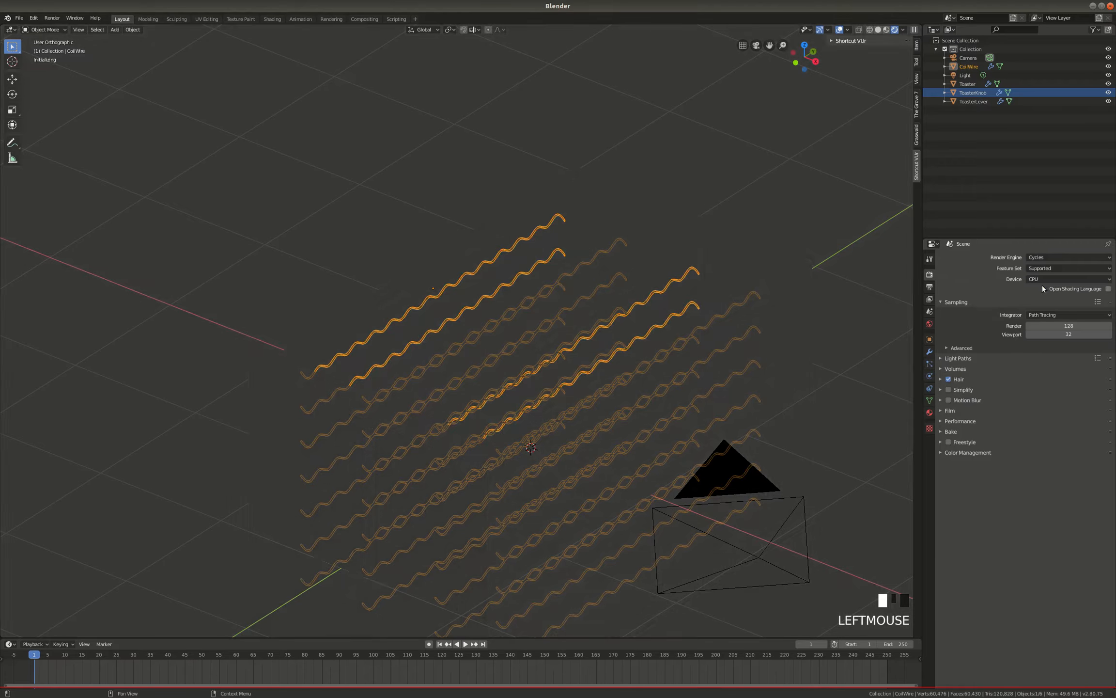
middle_drag(688, 308, 401, 306)
scroll(407, 307, up, 3)
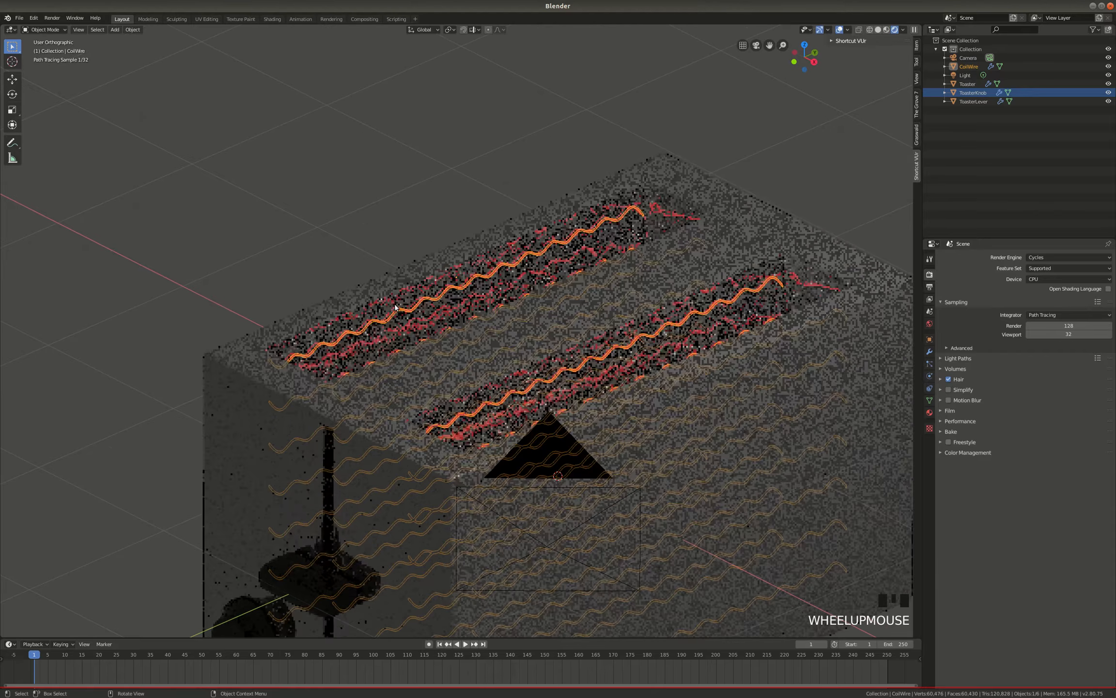
Deselect all objects and shift the CoilGlow emission color to an orange-red with hue about 0.034 and saturation about 0.75.
key(a)
key(a)
key(a)
middle_drag(474, 281, 913, 298)
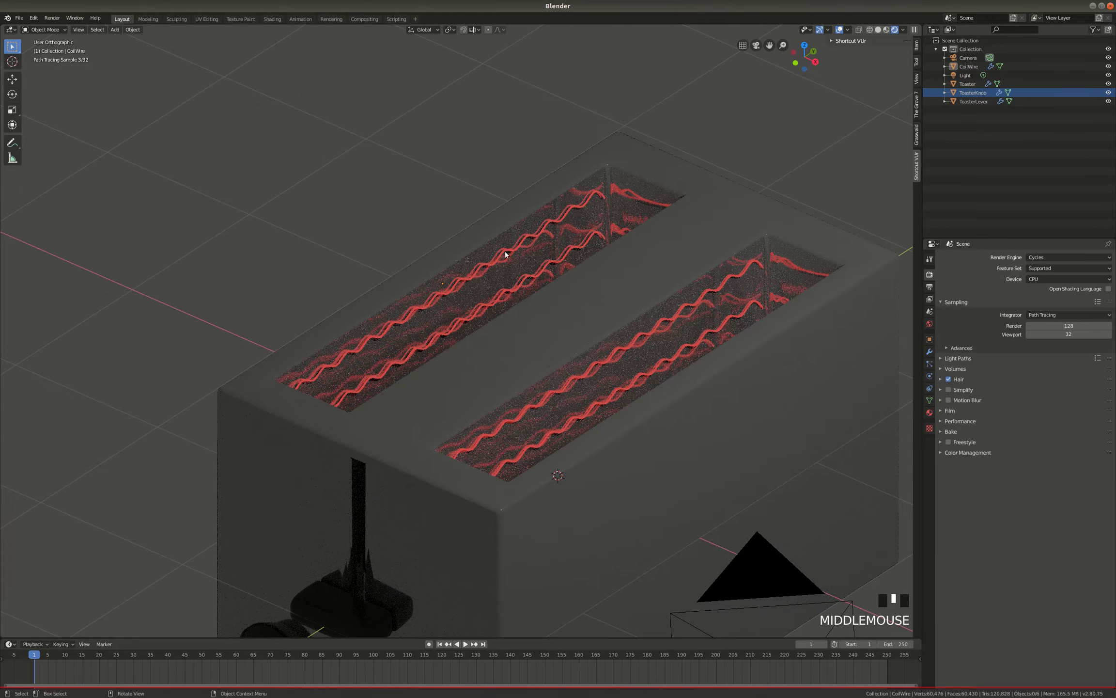
click(929, 412)
click(1074, 338)
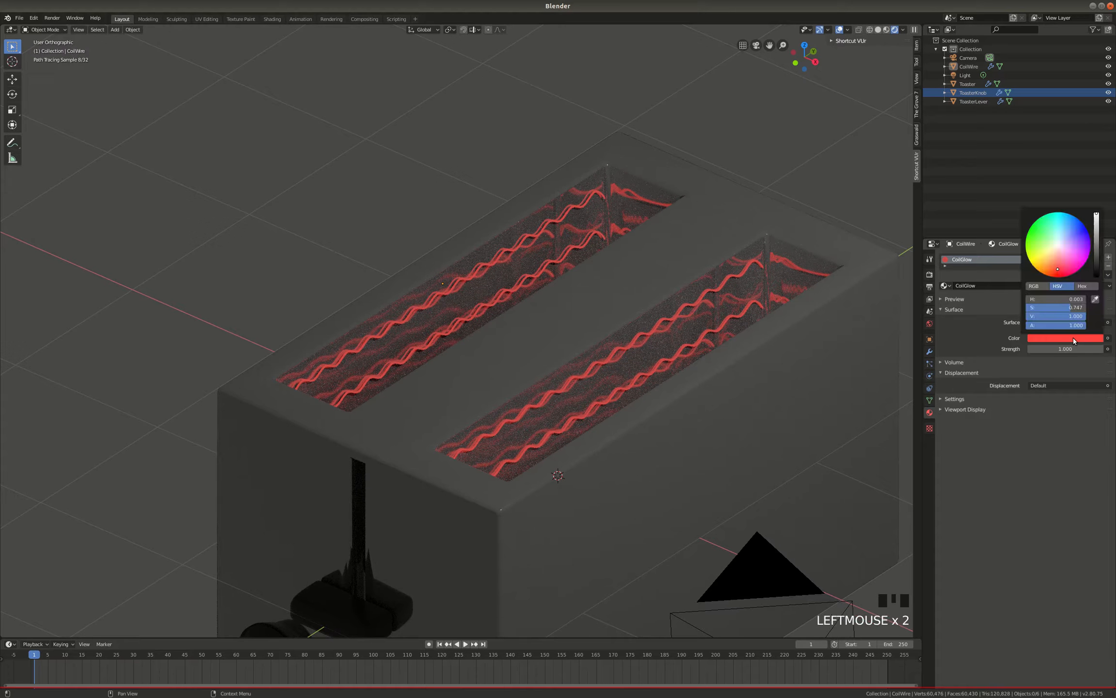
click(1053, 270)
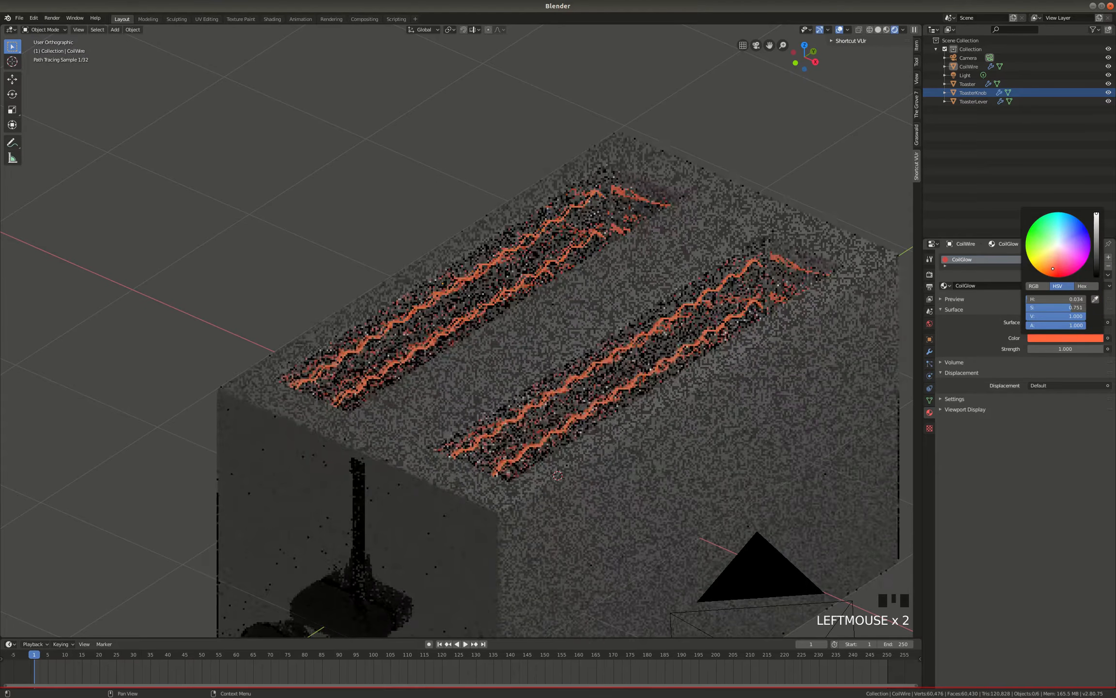
click(1053, 268)
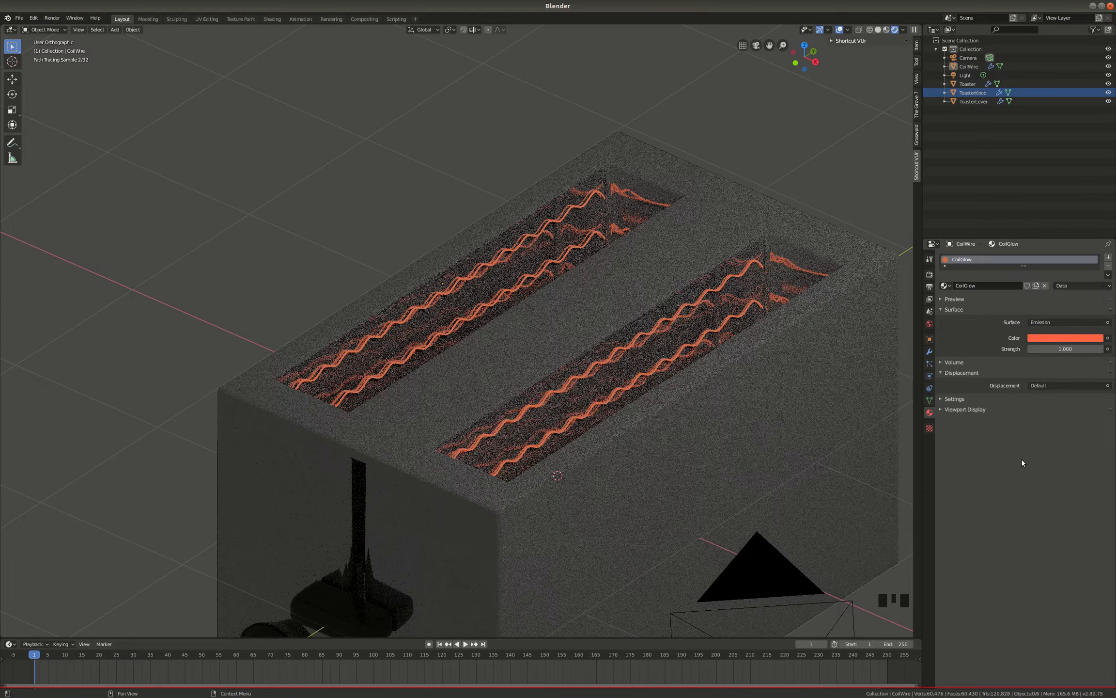
click(961, 452)
Raise the CoilGlow emission strength to 6.6 and check the brighter coils from above the toaster.
scroll(517, 288, down, 3)
middle_drag(520, 289, 526, 278)
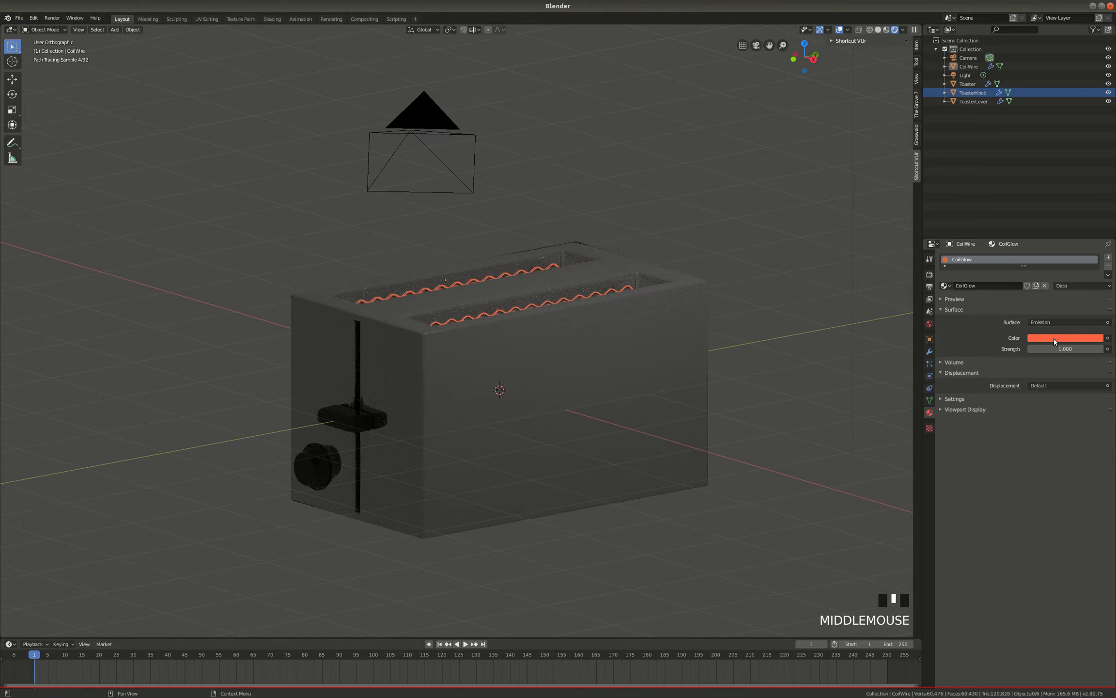
mouse_move(1065, 349)
mouse_down()
mouse_move(1094, 349)
mouse_move(1080, 349)
mouse_up()
mouse_move(591, 268)
middle_down()
mouse_move(640, 291)
mouse_move(591, 285)
middle_up()
scroll(606, 281, down, 3)
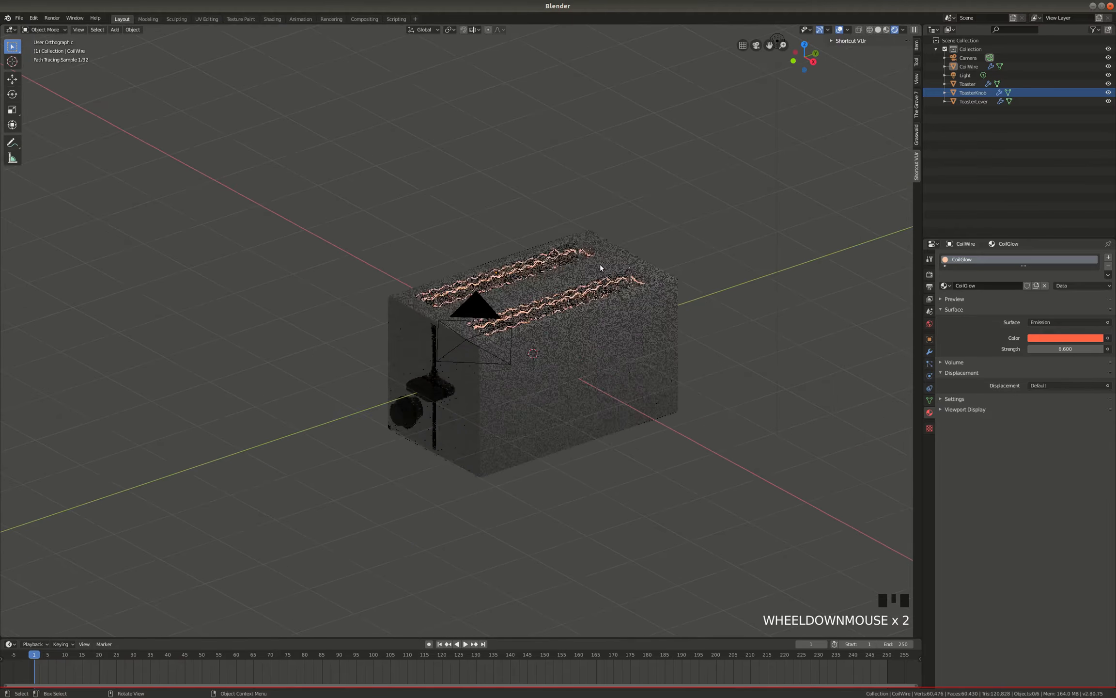
scroll(545, 321, up, 2)
mouse_move(579, 312)
middle_down()
mouse_move(592, 312)
mouse_move(567, 325)
middle_up()
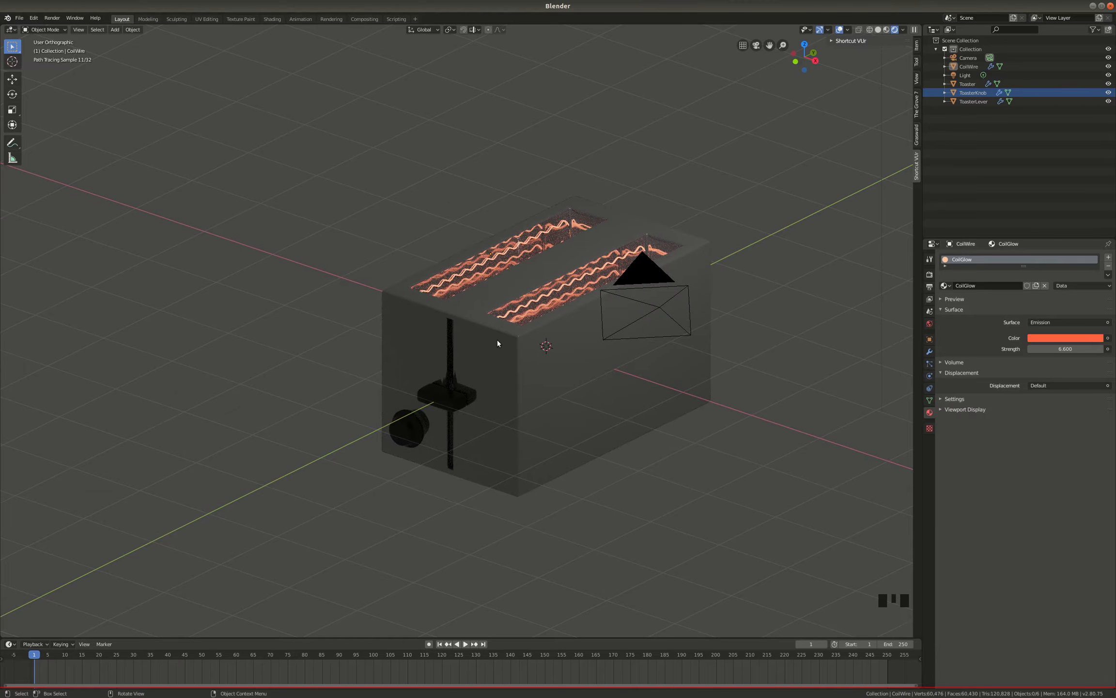
Add a mesh plane at the origin and move it 1 m down along the Z axis.
key(shift+a)
mouse_move(497, 341)
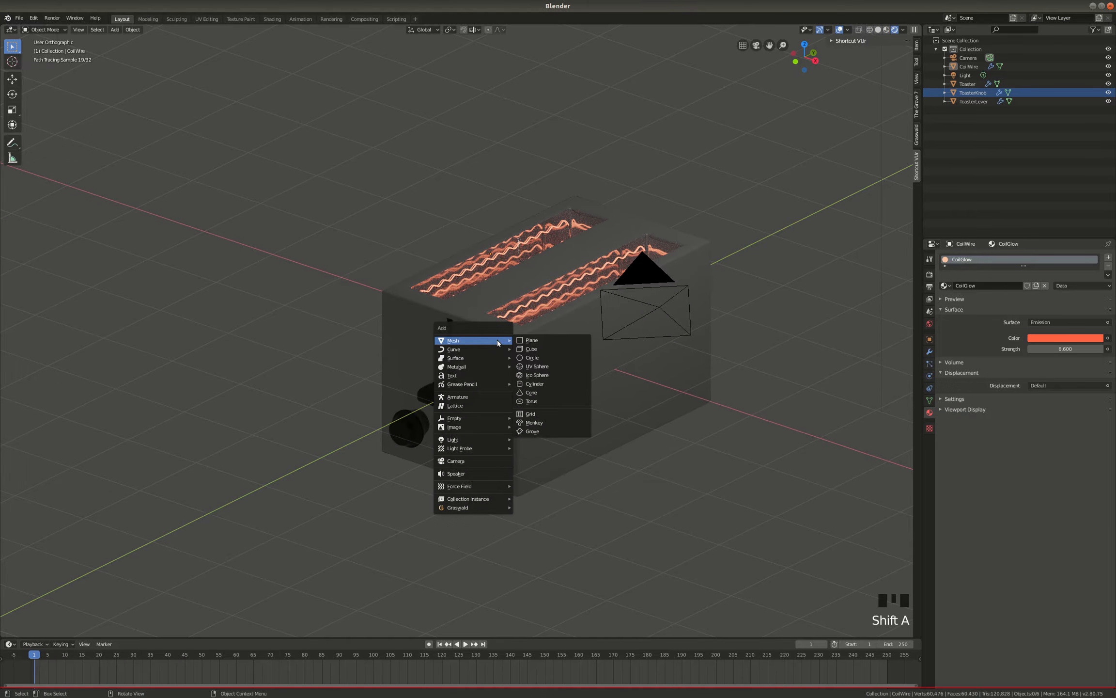
click(546, 340)
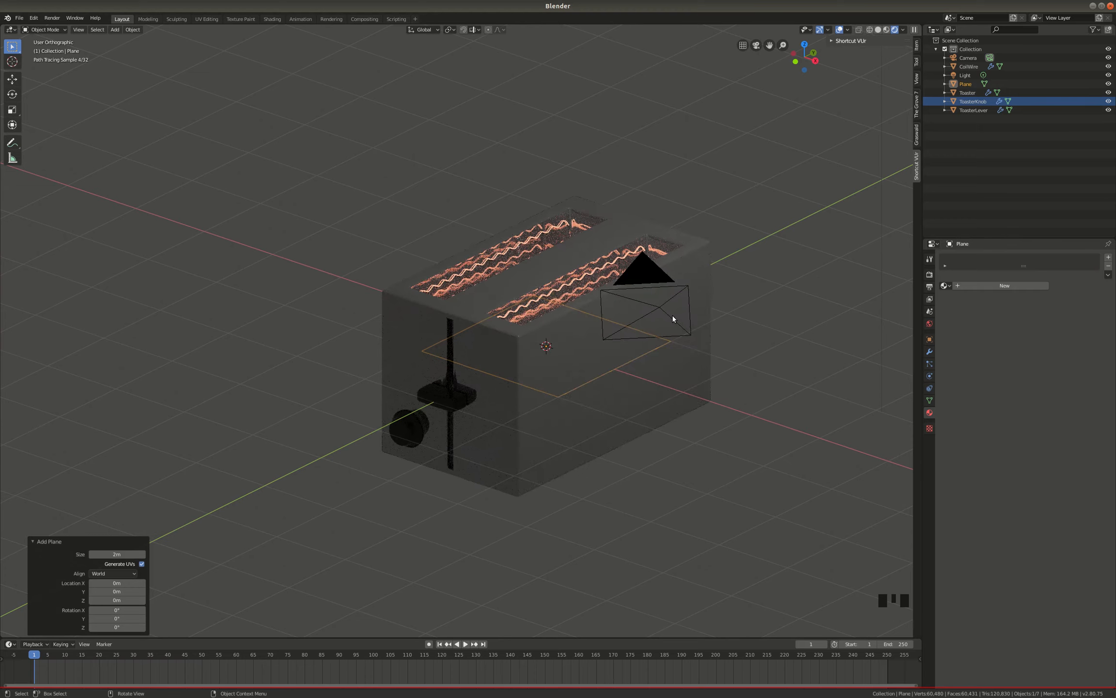
scroll(673, 315, down, 1)
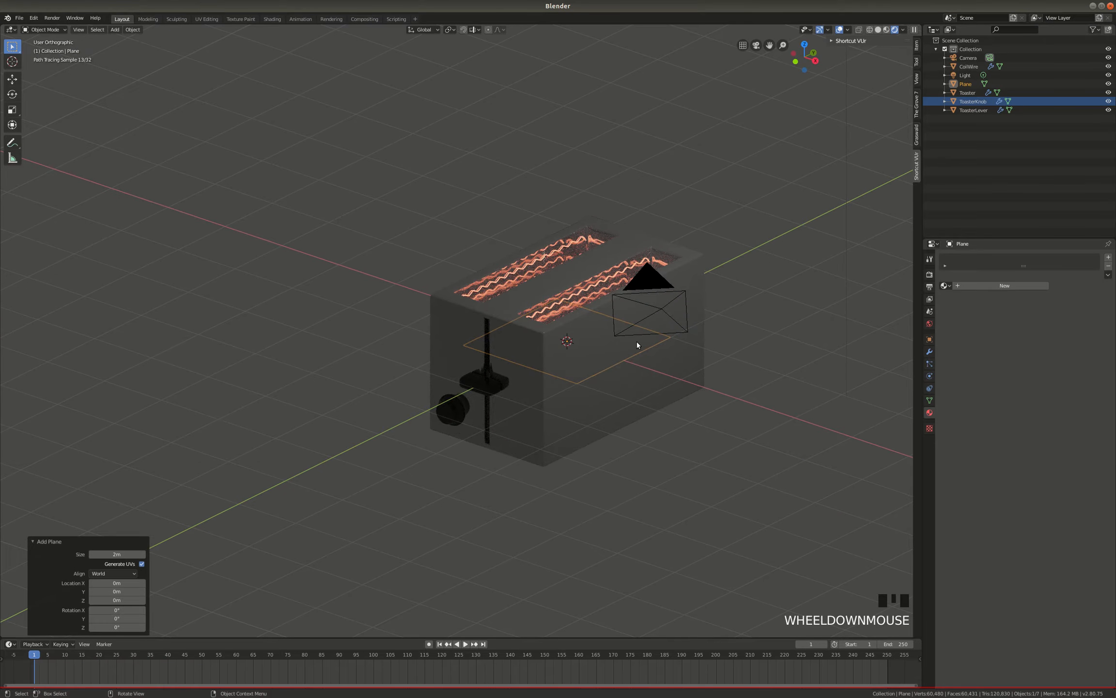
text(gz)
text(-1)
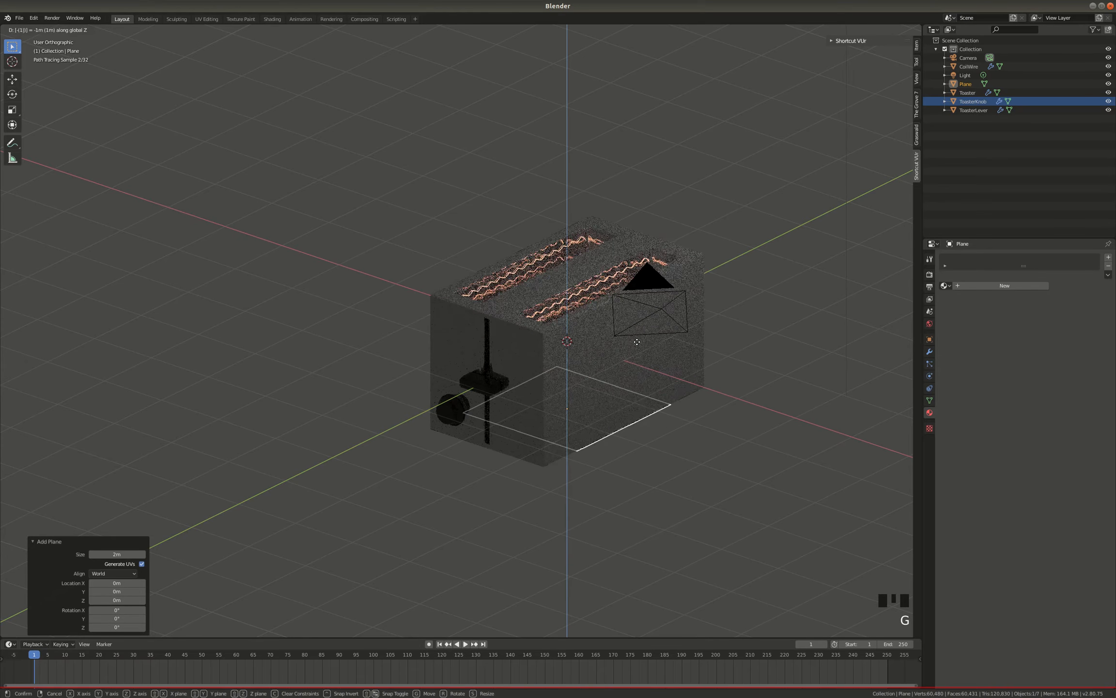
key(Return)
Scale the plane by 10 as a floor under the toaster and inspect the rendered result from several angles.
text(s10)
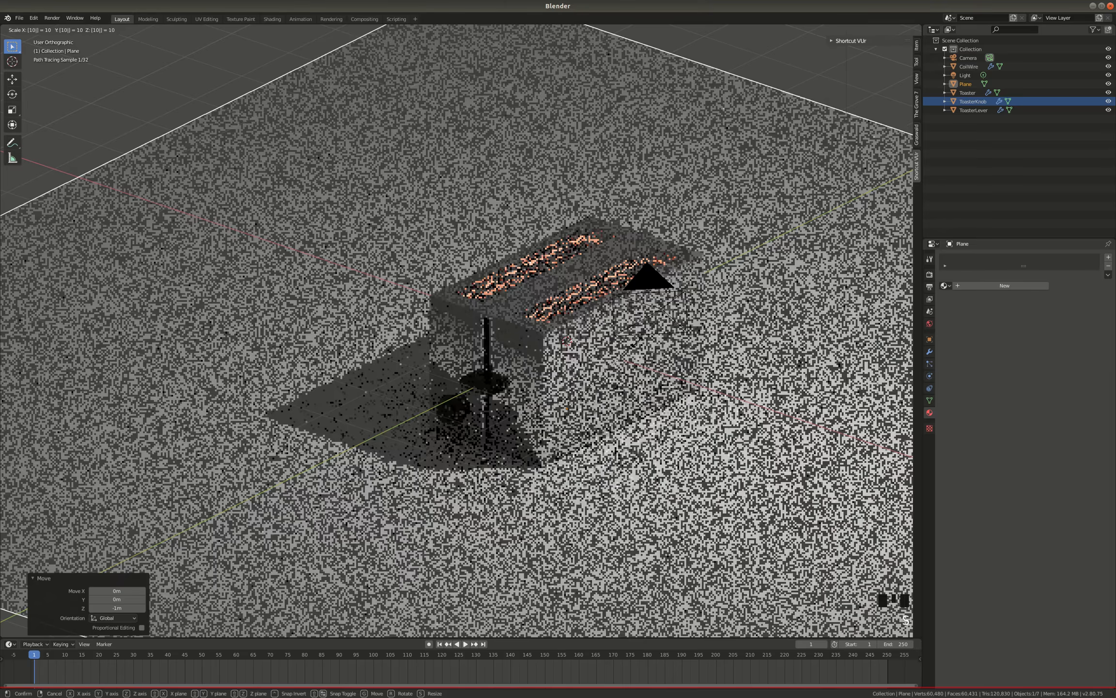
key(Return)
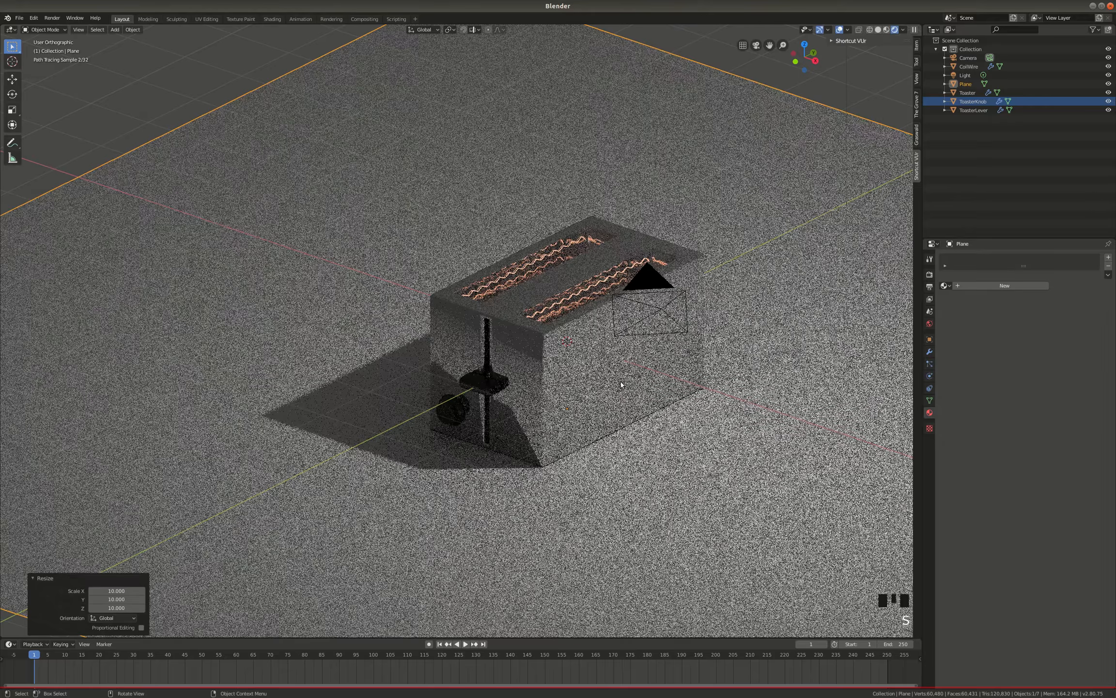
middle_drag(636, 403, 582, 376)
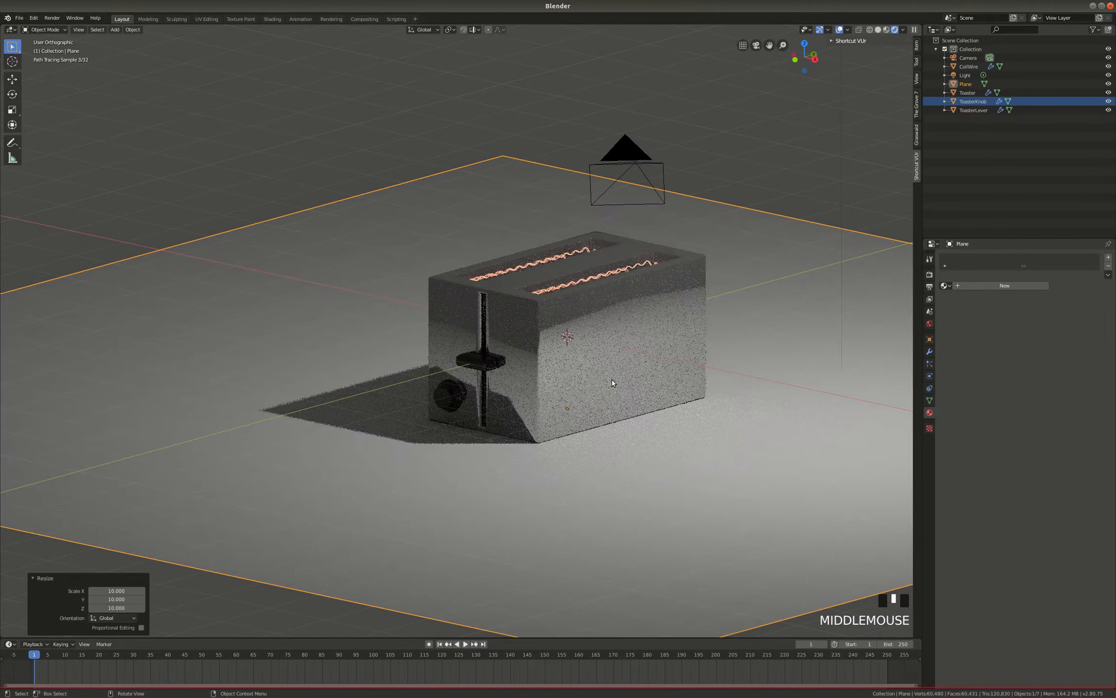
mouse_move(586, 338)
middle_down()
mouse_move(578, 349)
mouse_move(511, 346)
mouse_move(521, 324)
mouse_move(523, 347)
mouse_move(508, 351)
mouse_move(522, 351)
mouse_move(494, 343)
middle_up()
scroll(508, 358, up, 3)
scroll(422, 378, down, 2)
scroll(596, 330, down, 5)
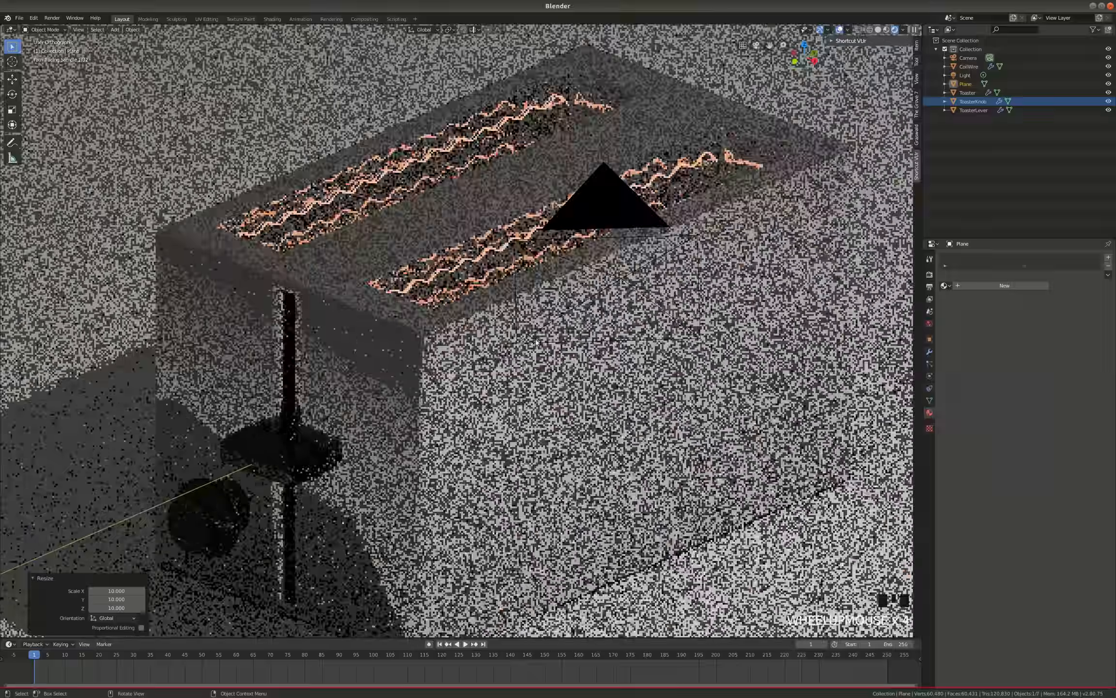